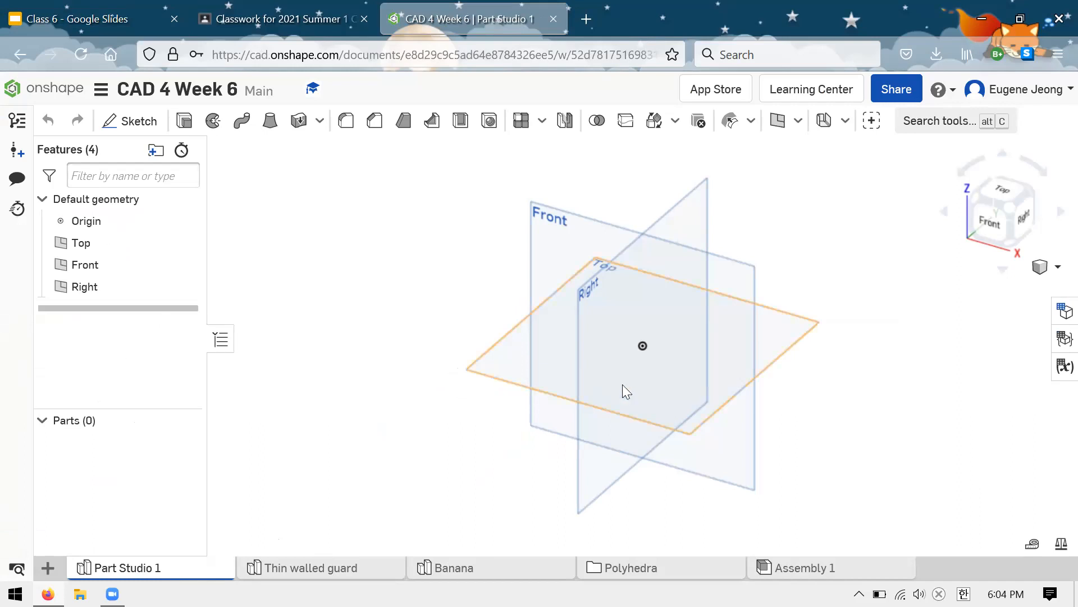
# Step: Examine the default Front, Top and Right planes around the origin from several angles
pyautogui.scroll(-3, 388, 287)
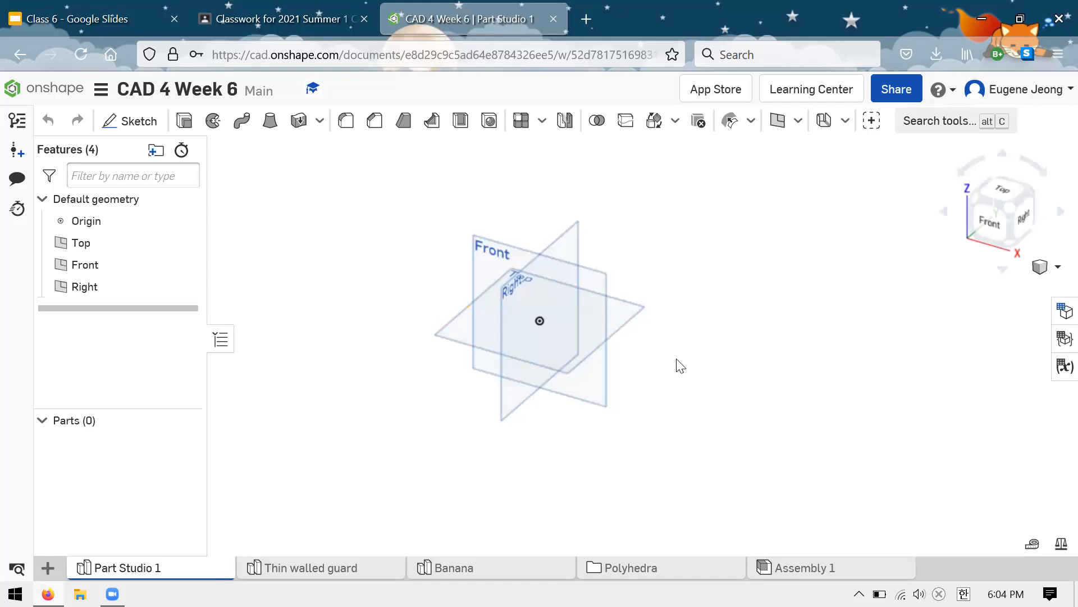
pyautogui.scroll(3, 518, 282)
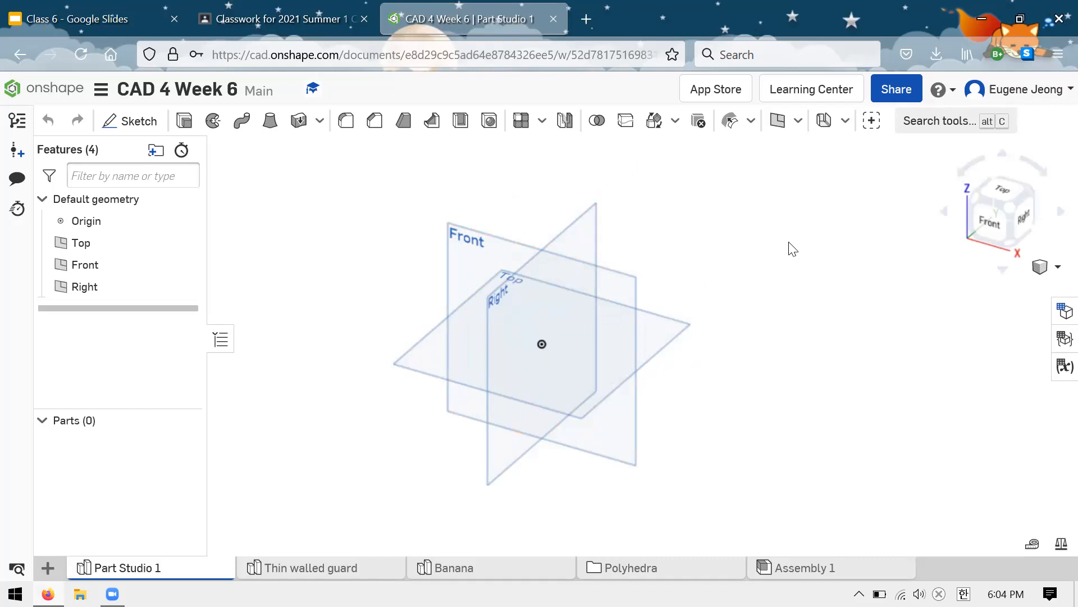
pyautogui.scroll(2, 586, 333)
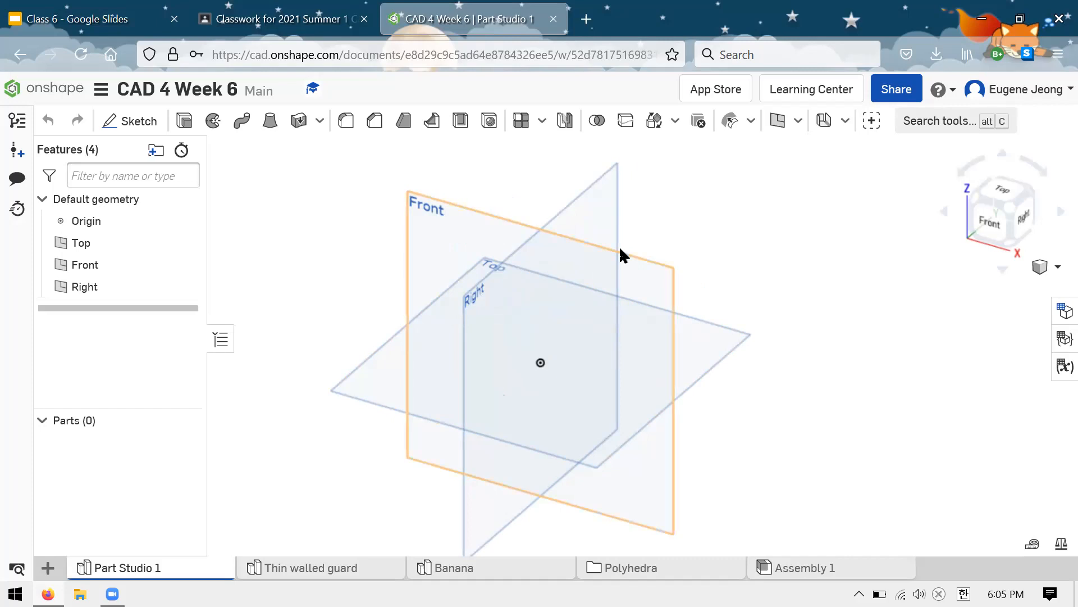
pyautogui.moveTo(701, 231); pyautogui.dragTo(691, 231, button='right')
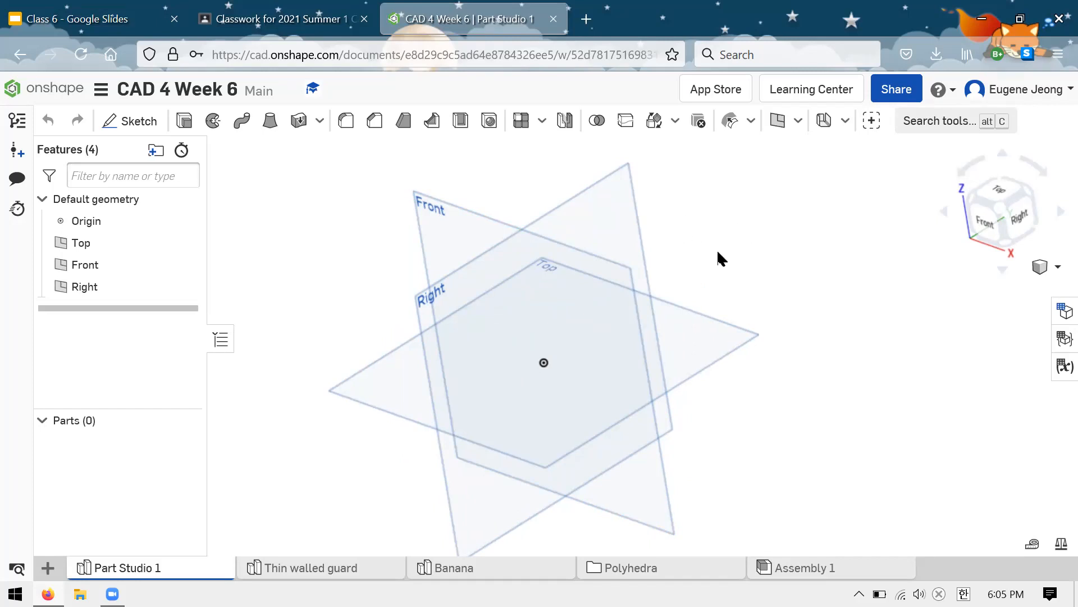
pyautogui.moveTo(739, 241)
pyautogui.mouseDown(button='right')
pyautogui.moveTo(783, 204)
pyautogui.moveTo(763, 243)
pyautogui.moveTo(764, 225)
pyautogui.moveTo(789, 234)
pyautogui.moveTo(749, 219)
pyautogui.moveTo(748, 241)
pyautogui.mouseUp(button='right')
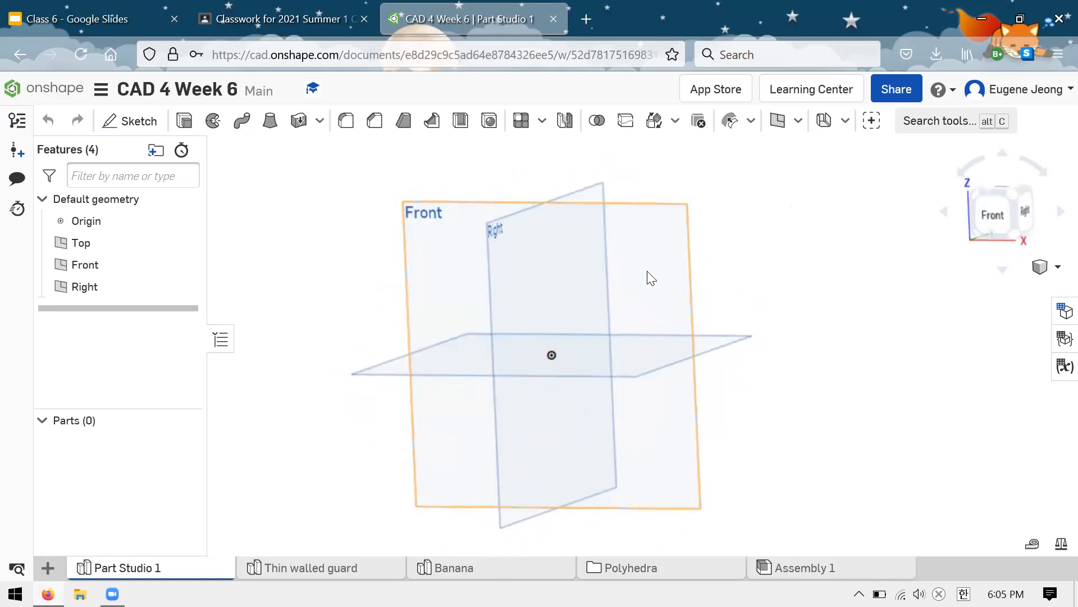
pyautogui.moveTo(741, 287); pyautogui.dragTo(707, 321, button='right')
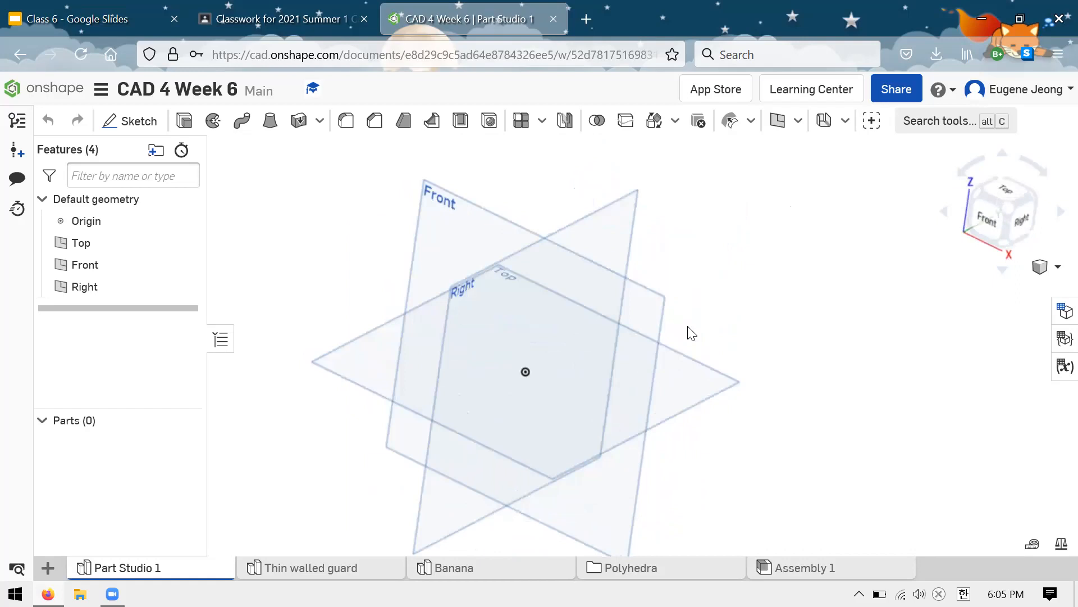
pyautogui.moveTo(712, 252); pyautogui.dragTo(797, 298, button='right')
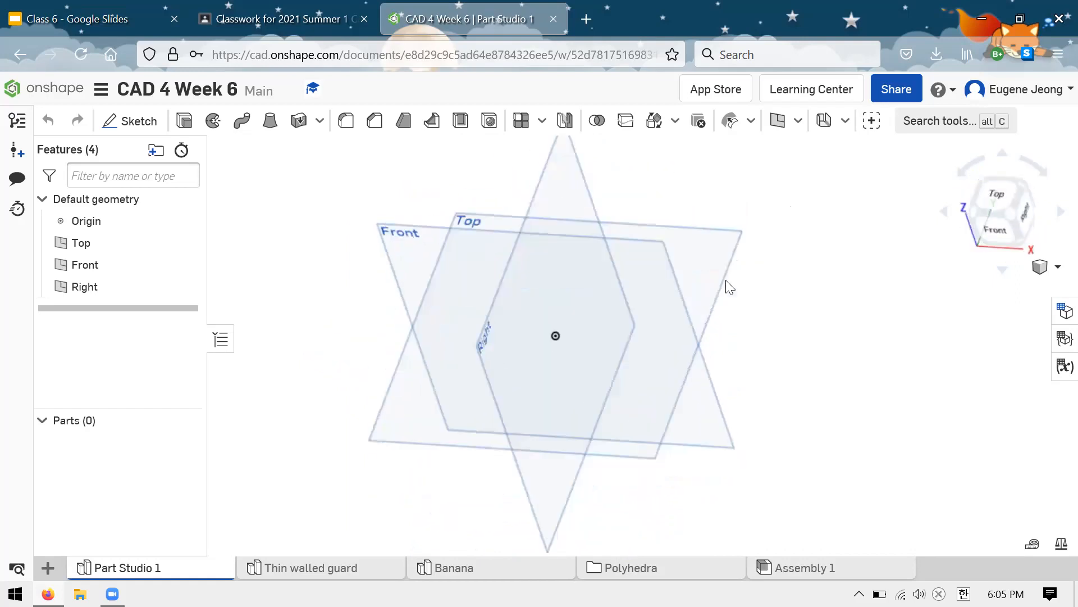
pyautogui.moveTo(737, 159); pyautogui.dragTo(676, 217, button='right')
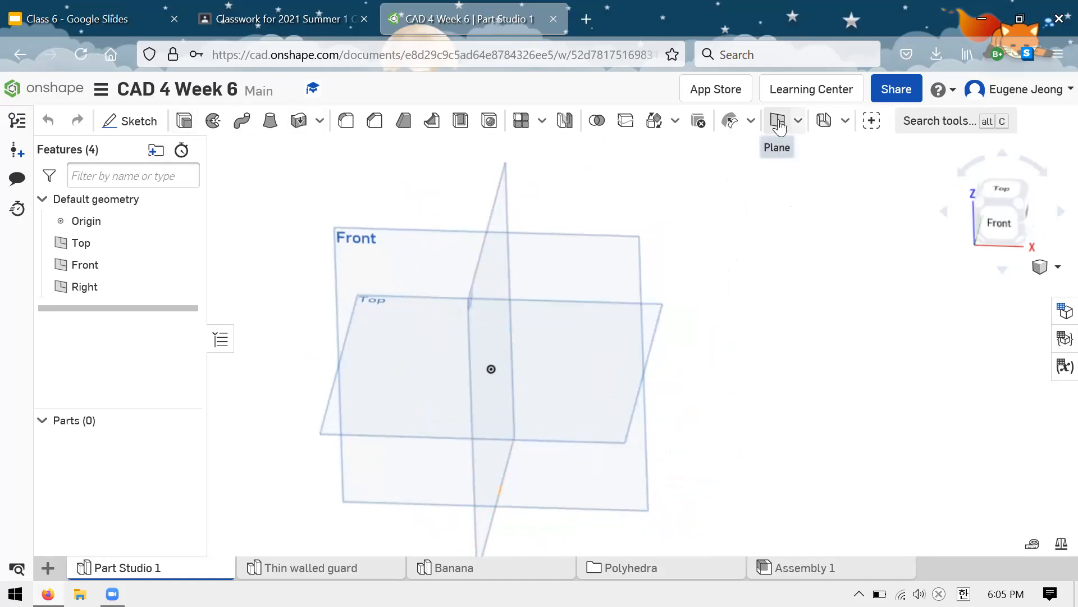
# Step: Create a construction plane offset 1 in from the Front plane
pyautogui.click(798, 121)
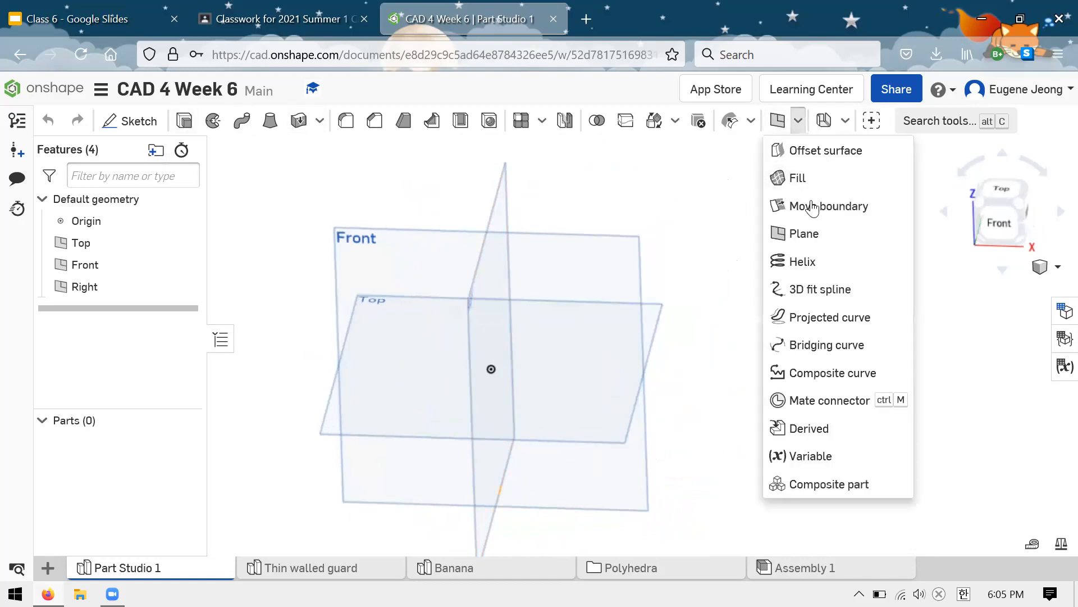
pyautogui.click(797, 126)
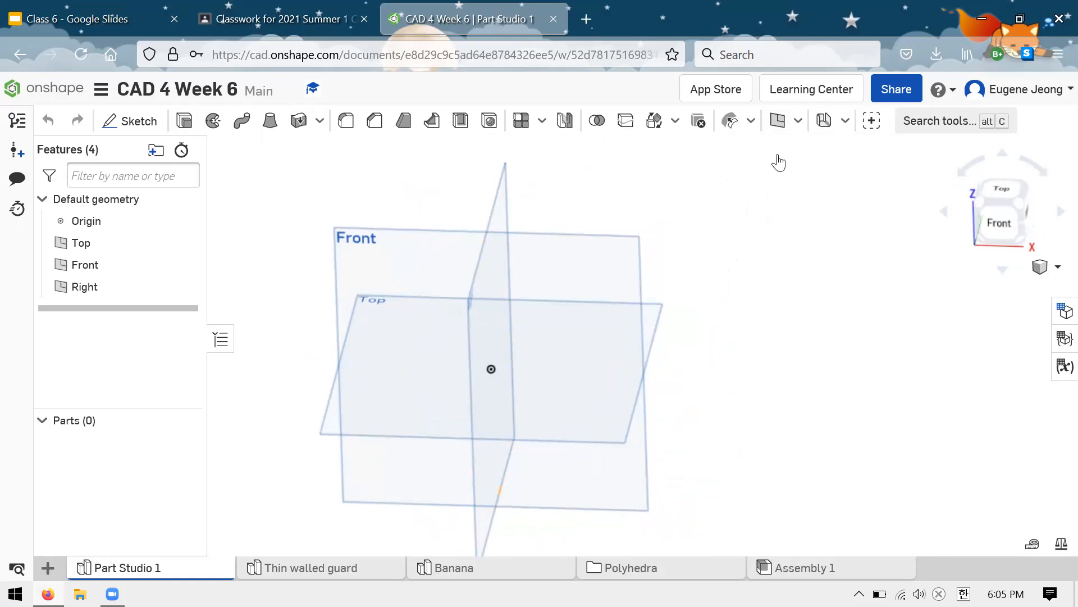
pyautogui.click(782, 121)
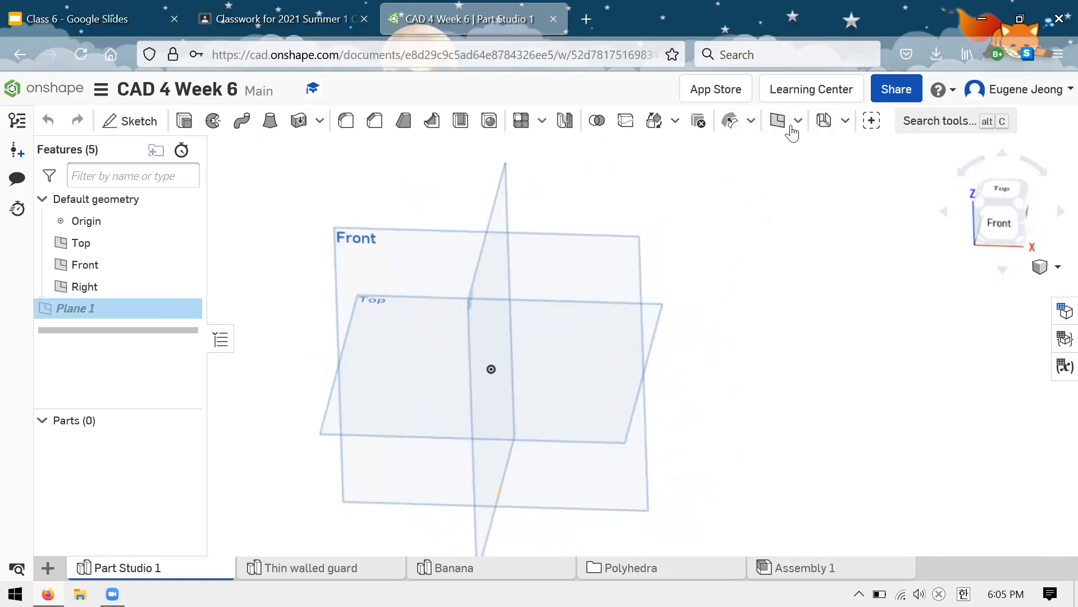
pyautogui.scroll(-2, 811, 225)
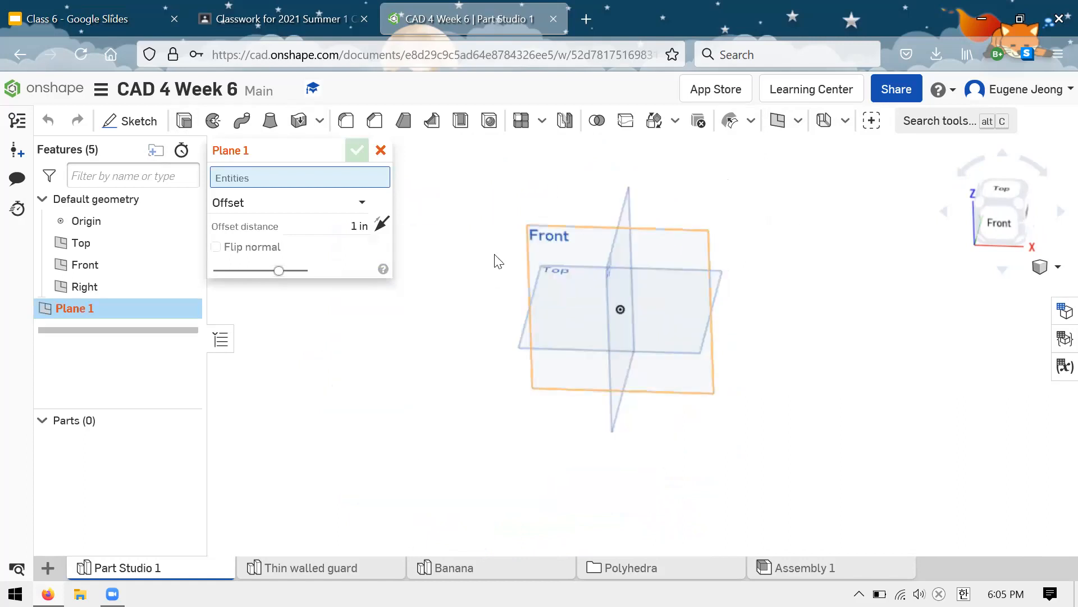
pyautogui.scroll(2, 522, 256)
pyautogui.click(778, 242)
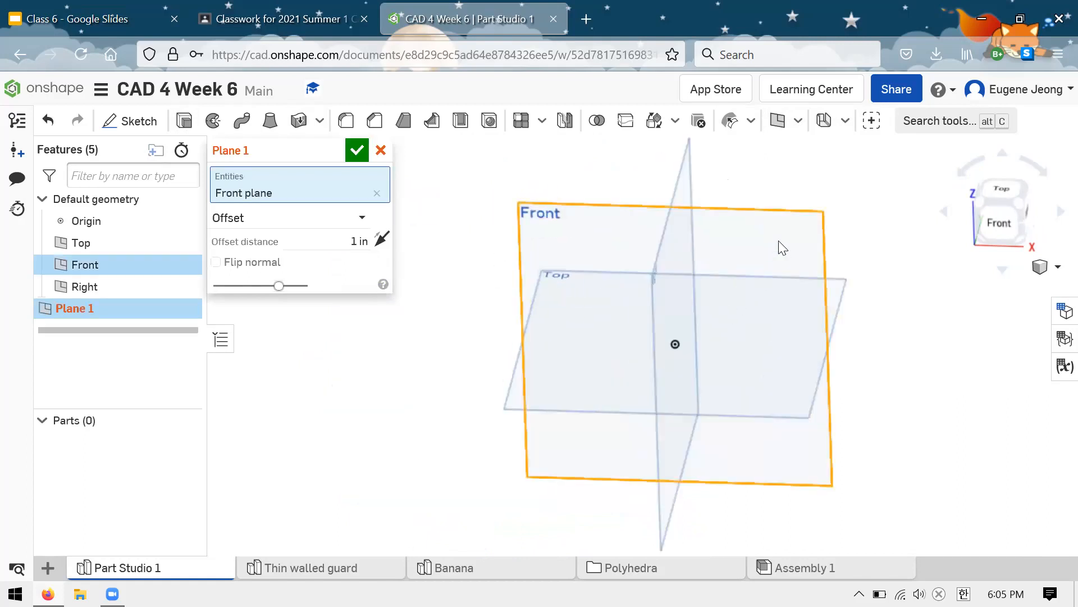
pyautogui.moveTo(821, 169); pyautogui.dragTo(574, 191, button='right')
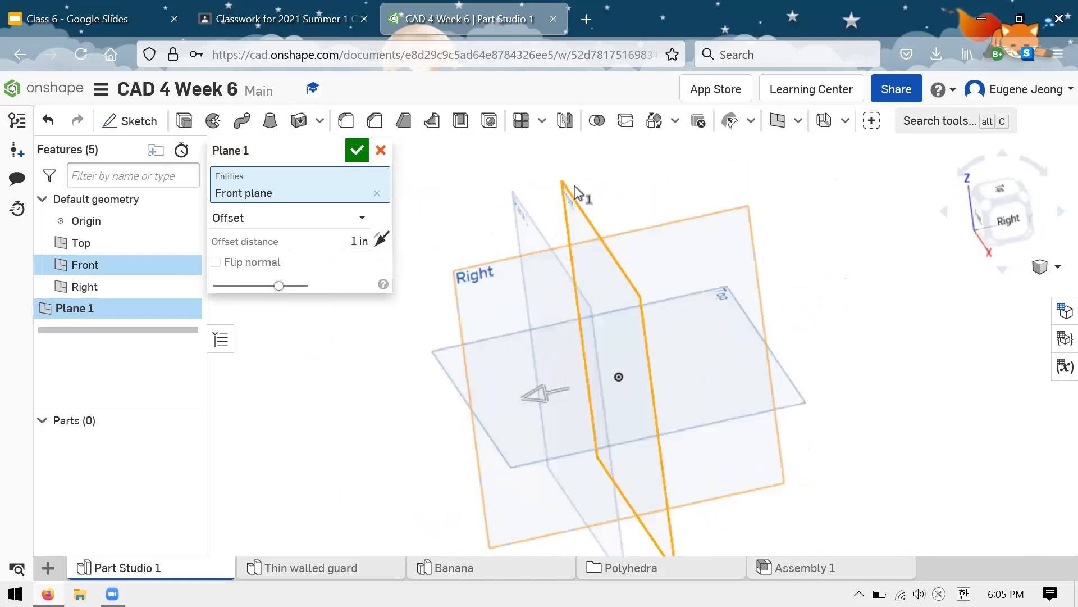
pyautogui.click(357, 153)
pyautogui.moveTo(725, 230); pyautogui.dragTo(544, 223, button='right')
pyautogui.click(521, 225)
pyautogui.moveTo(686, 216); pyautogui.dragTo(493, 217, button='right')
pyautogui.click(485, 233)
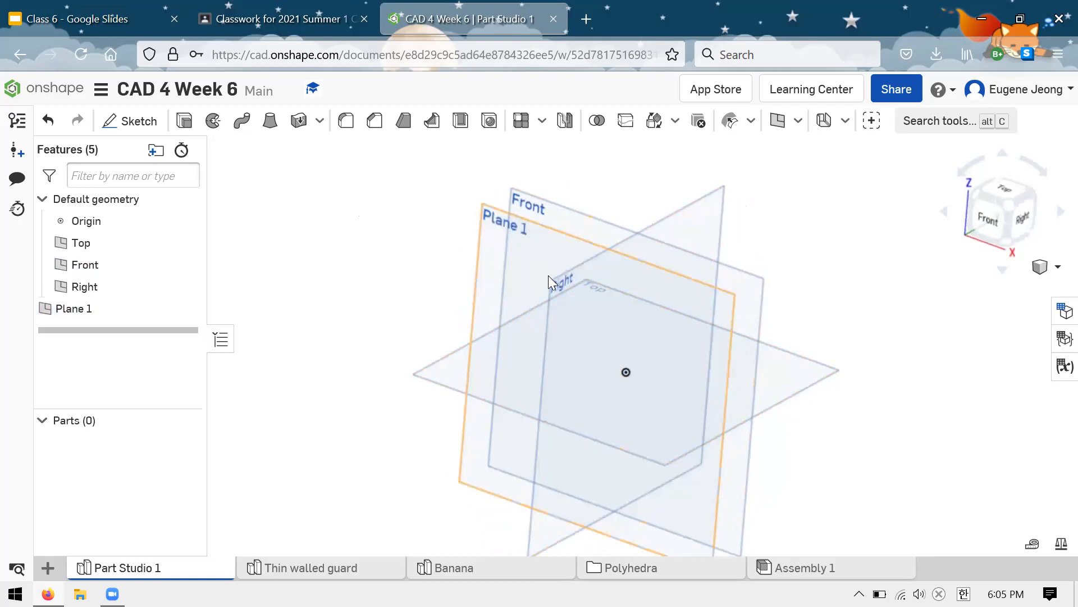
pyautogui.click(476, 253)
pyautogui.click(130, 121)
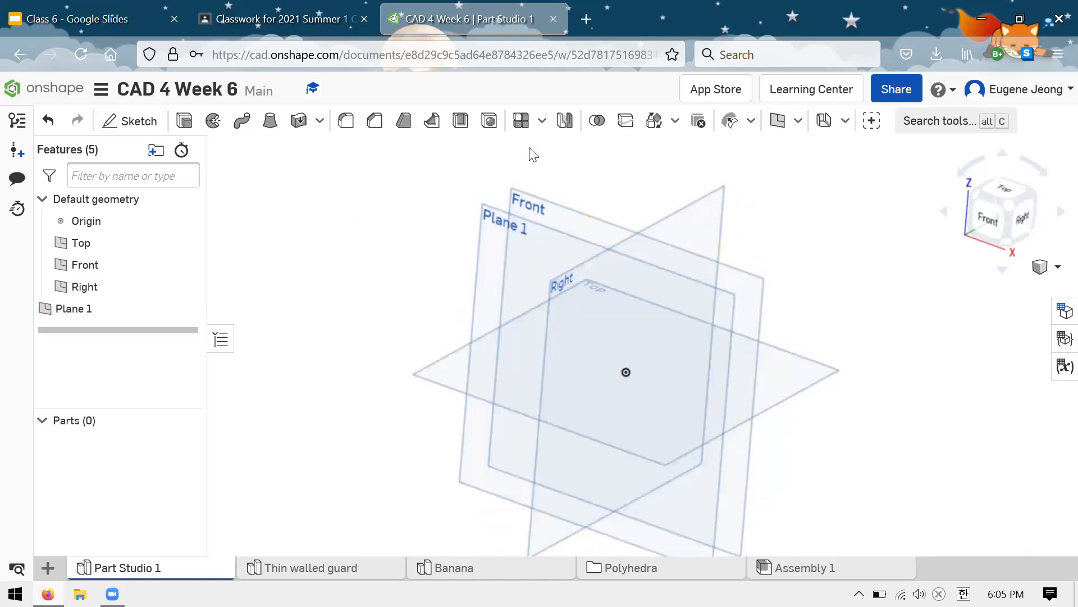
pyautogui.click(381, 150)
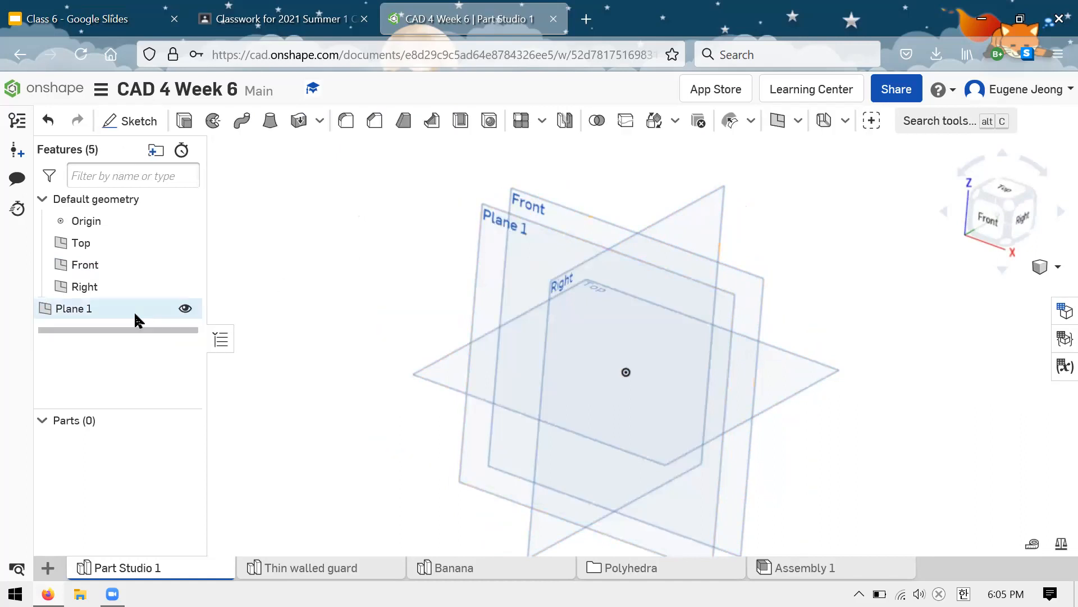
# Step: Delete the construction plane offset from the Front plane
pyautogui.click(132, 314)
pyautogui.press('Delete')
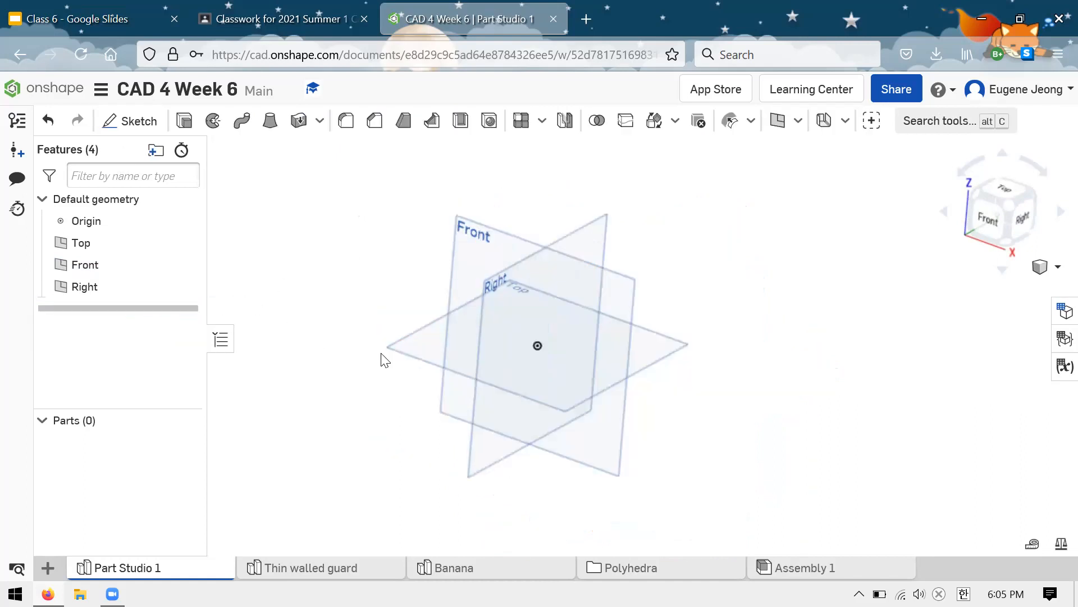
pyautogui.scroll(-1, 618, 275)
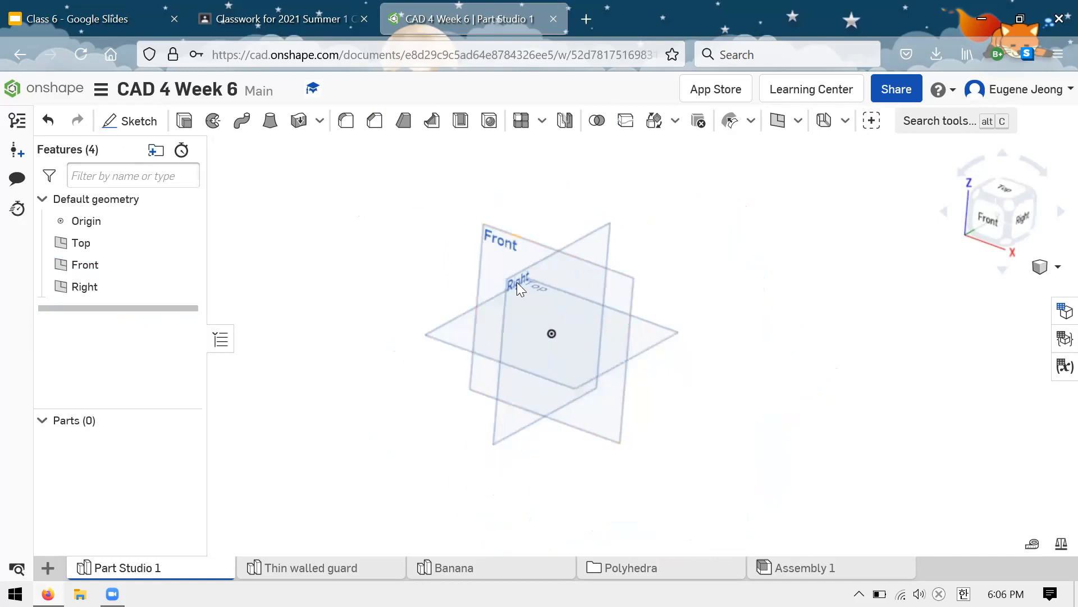
pyautogui.scroll(3, 517, 282)
pyautogui.scroll(-2, 705, 267)
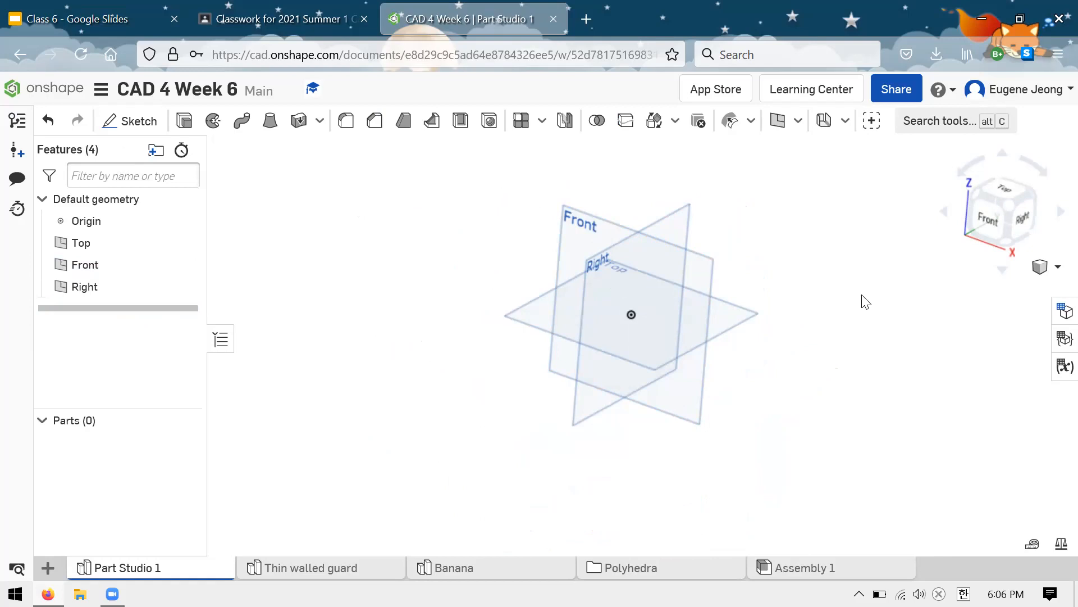
pyautogui.click(184, 121)
pyautogui.click(381, 152)
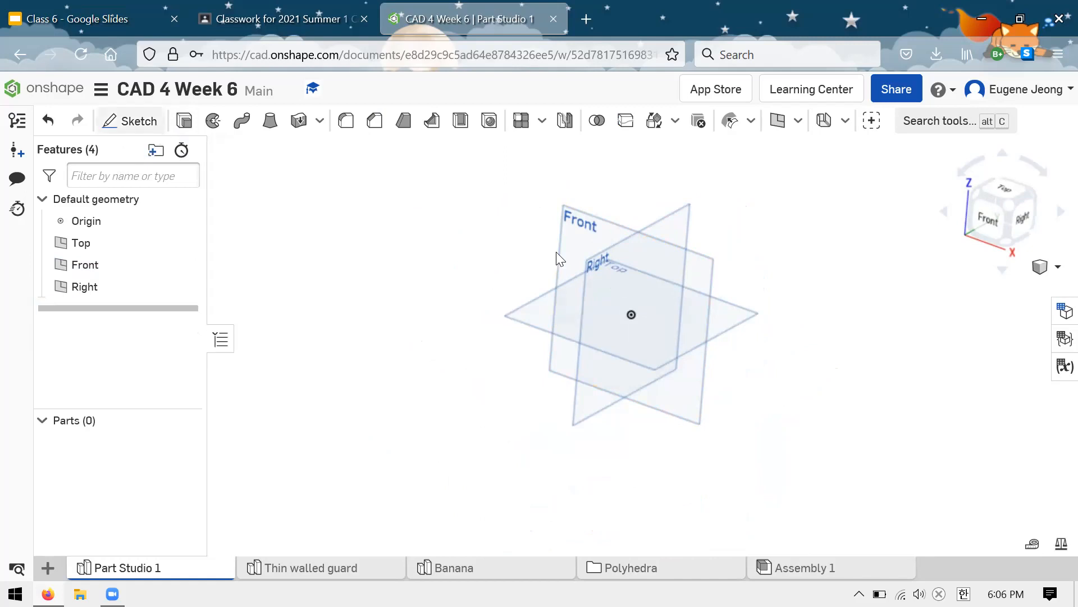
# Step: Sketch a corner rectangle on the Front plane, starting near the origin and extending up to the right
pyautogui.click(141, 121)
pyautogui.click(566, 241)
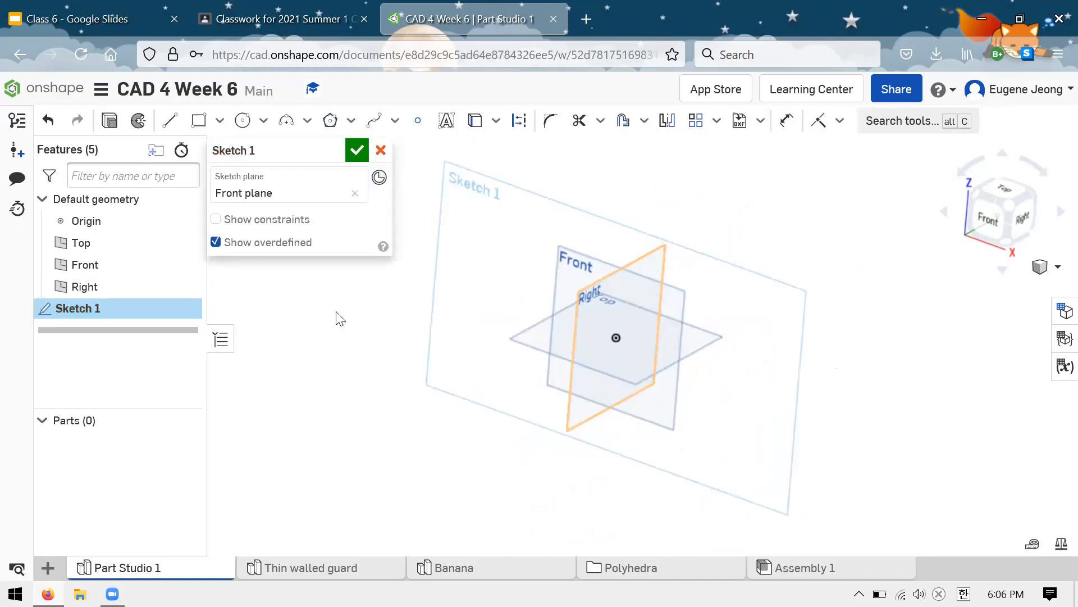
pyautogui.click(199, 121)
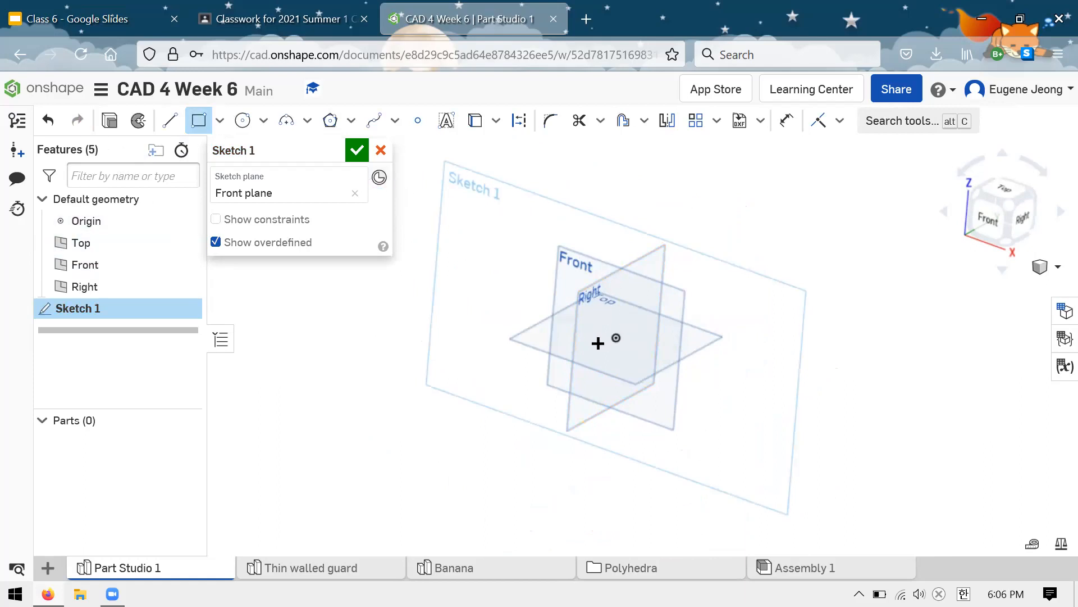
pyautogui.click(616, 337)
pyautogui.click(723, 283)
pyautogui.click(358, 150)
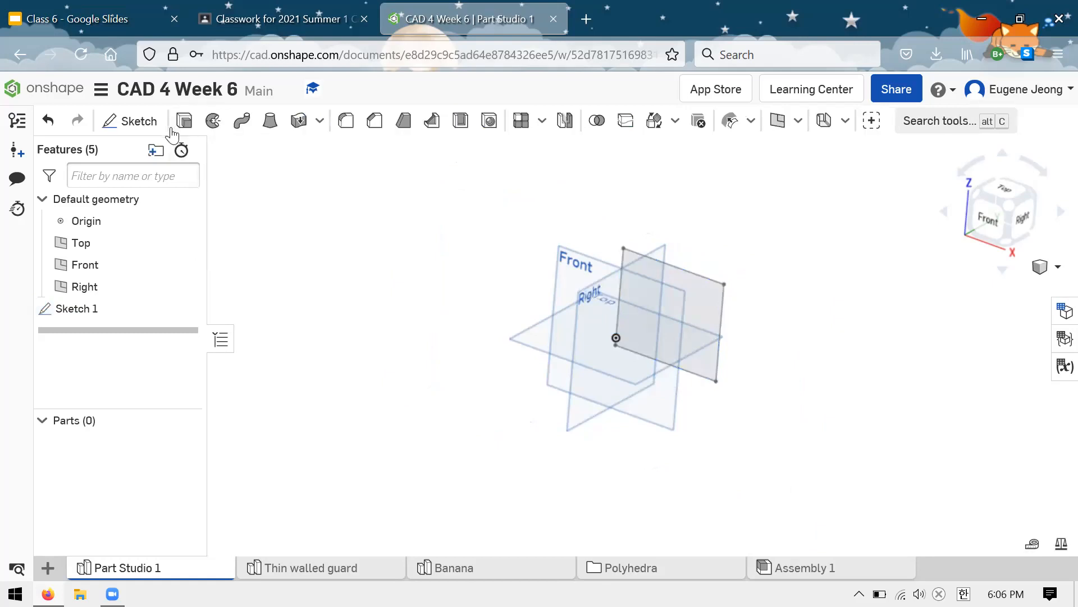
# Step: Extrude the sketched rectangle as a new solid with a blind depth of 1 in
pyautogui.hotkey('shift', 'e')
pyautogui.click(700, 289)
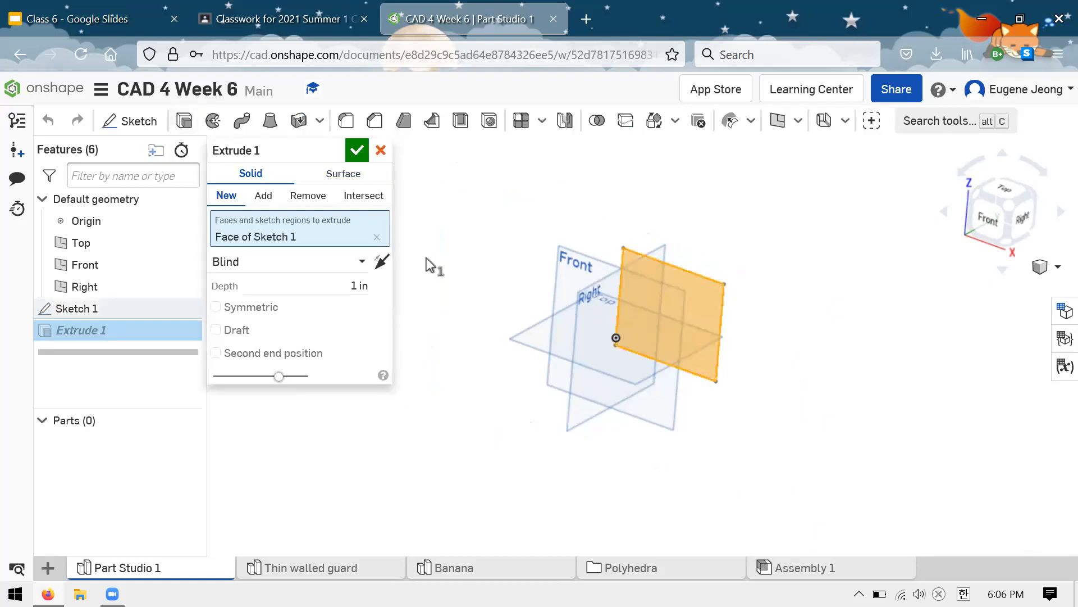
pyautogui.click(358, 150)
pyautogui.moveTo(753, 242); pyautogui.dragTo(577, 176, button='right')
pyautogui.moveTo(728, 263); pyautogui.dragTo(773, 221)
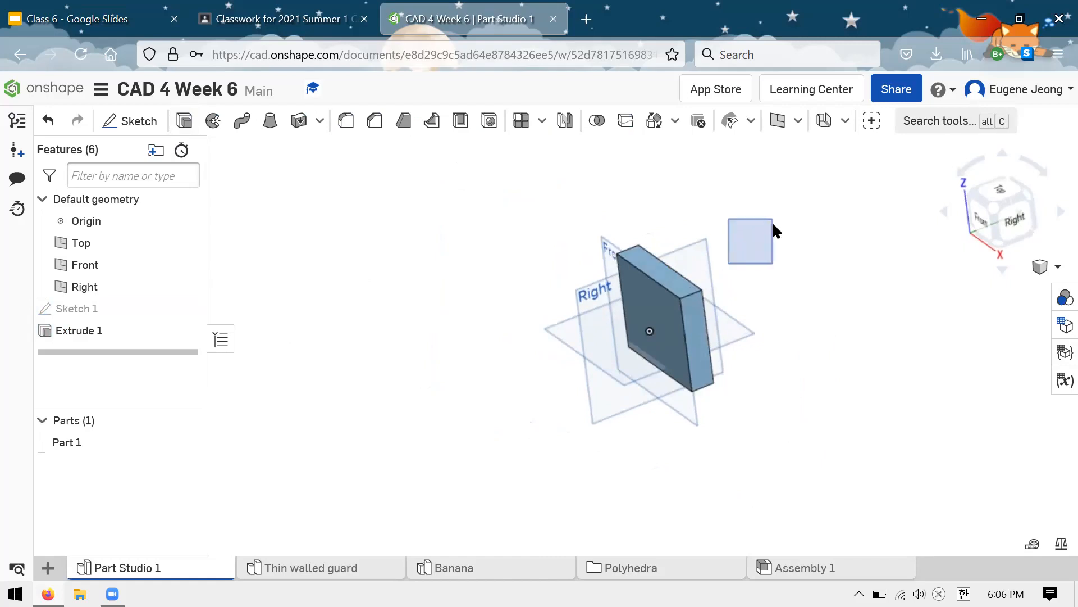
pyautogui.moveTo(785, 260); pyautogui.dragTo(769, 261)
pyautogui.moveTo(796, 267); pyautogui.dragTo(681, 268, button='right')
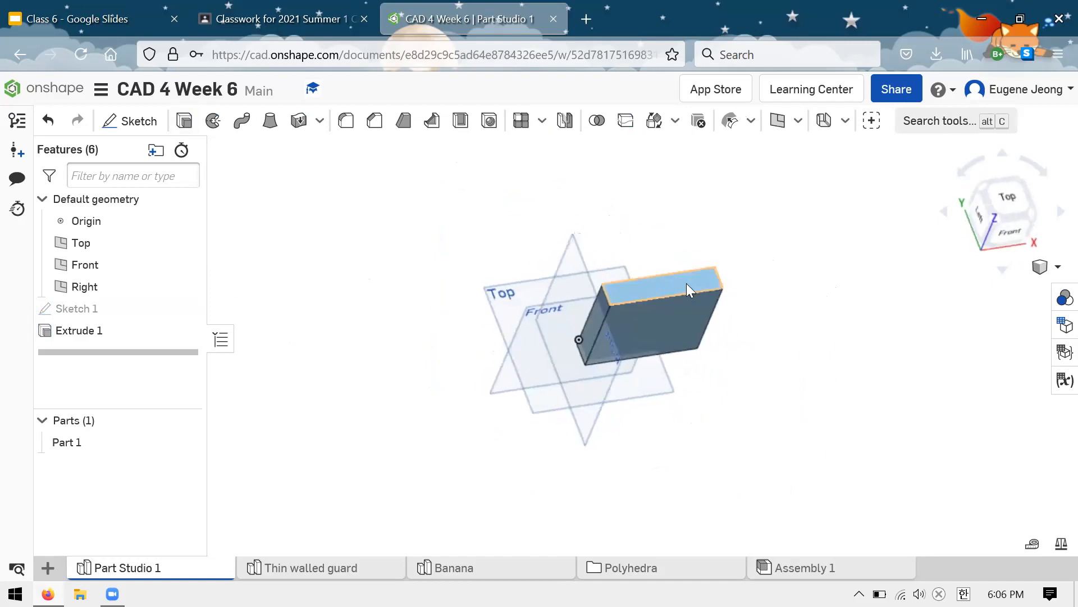
pyautogui.scroll(3, 691, 296)
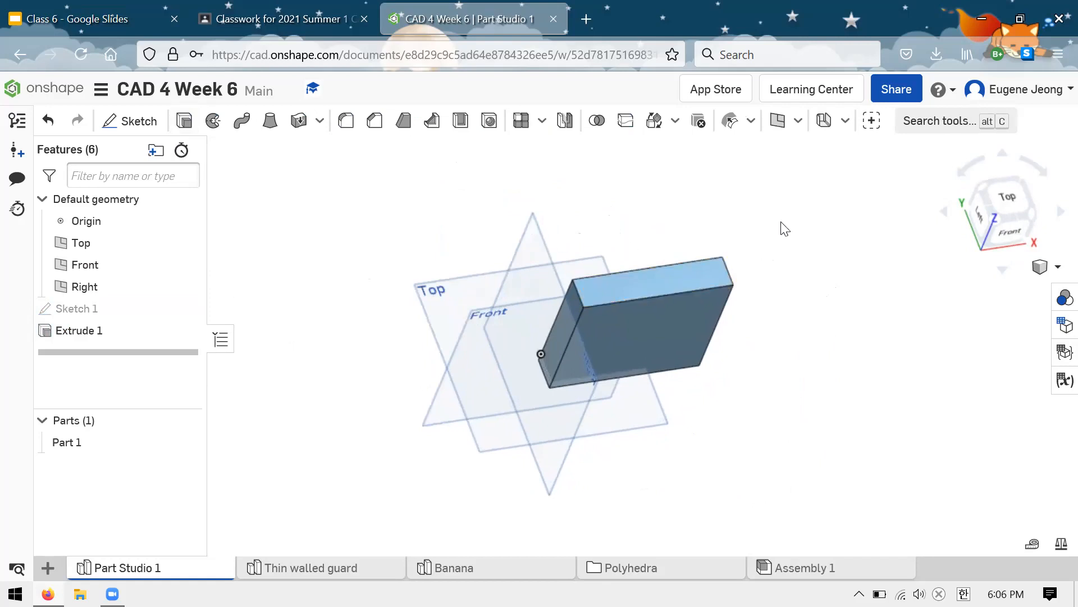
pyautogui.moveTo(787, 262); pyautogui.dragTo(646, 279, button='right')
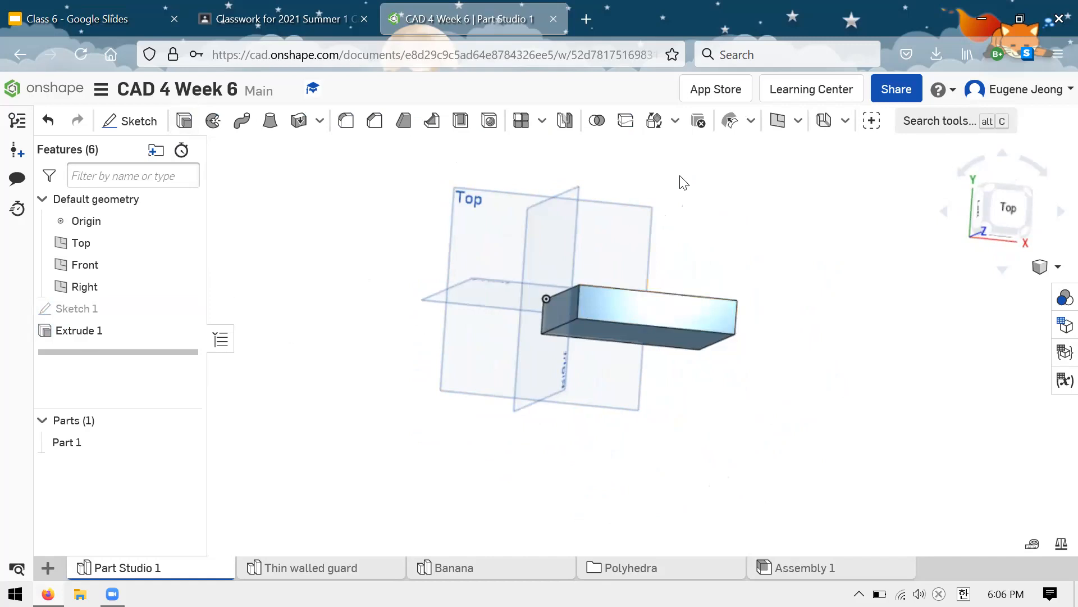
# Step: Create a Mid plane construction plane halfway between the block's front and back faces
pyautogui.click(778, 122)
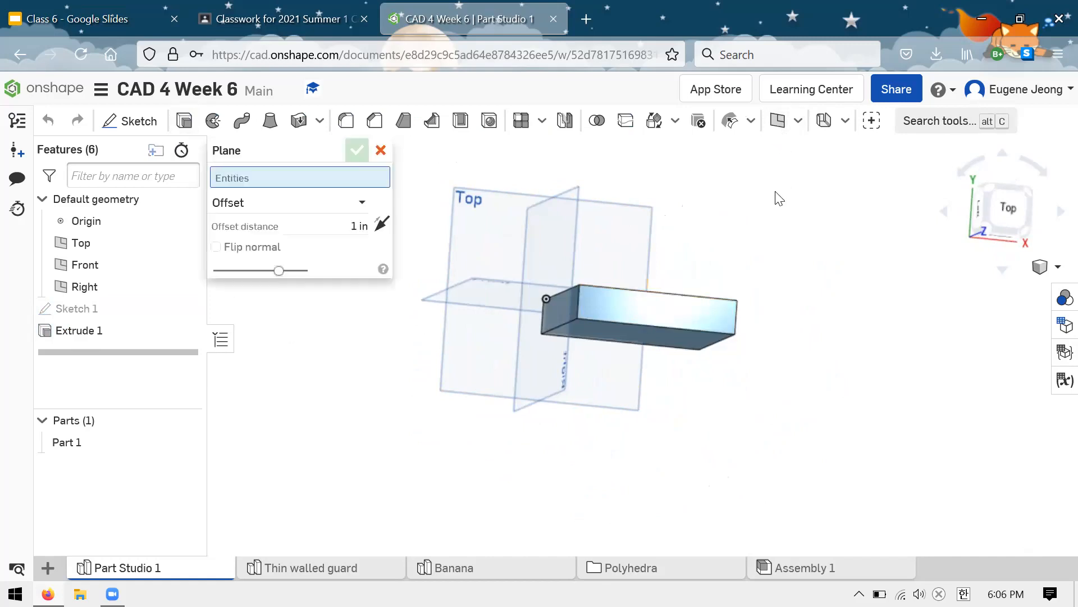
pyautogui.moveTo(787, 277); pyautogui.dragTo(790, 258, button='right')
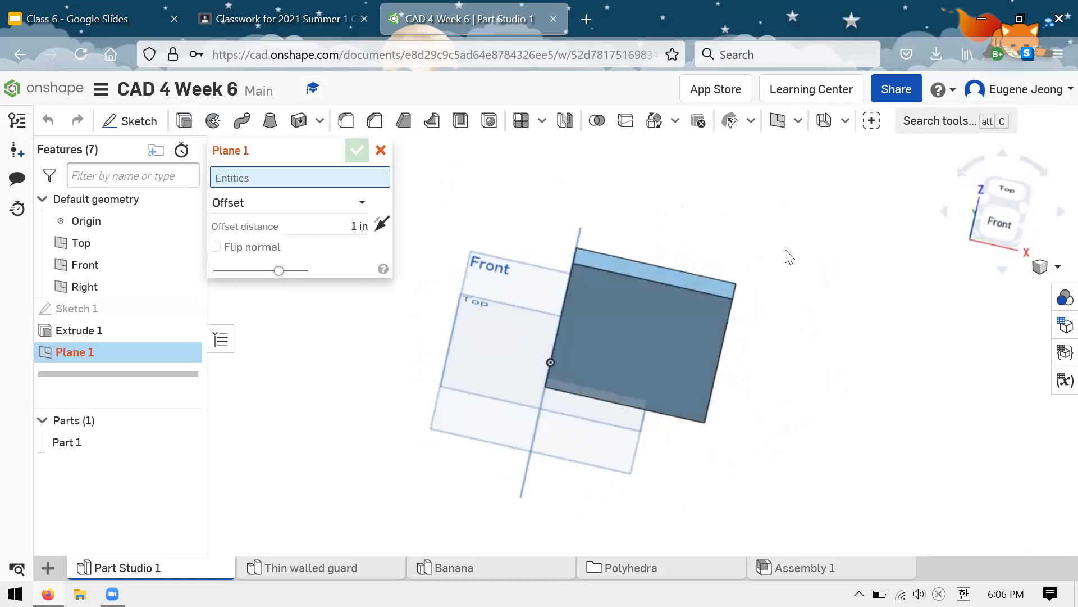
pyautogui.moveTo(759, 254); pyautogui.dragTo(777, 228, button='right')
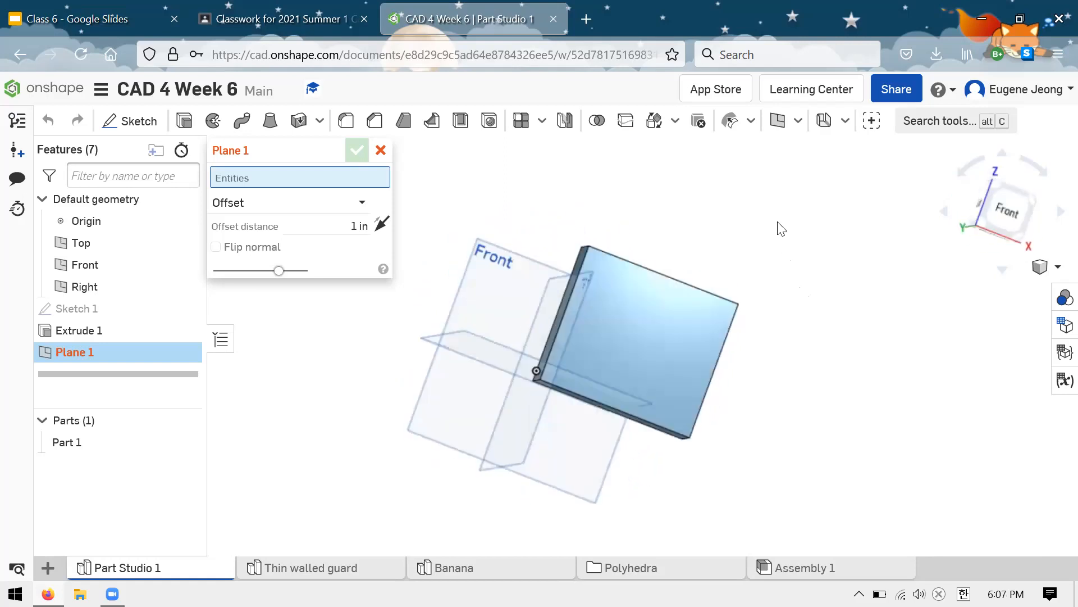
pyautogui.click(366, 203)
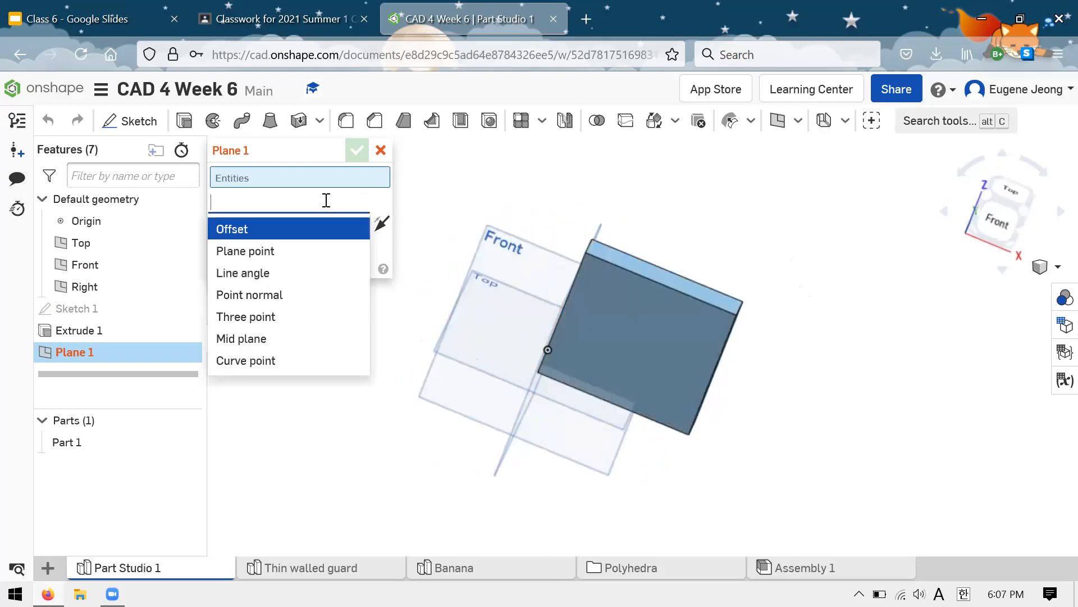
pyautogui.click(381, 209)
pyautogui.click(358, 203)
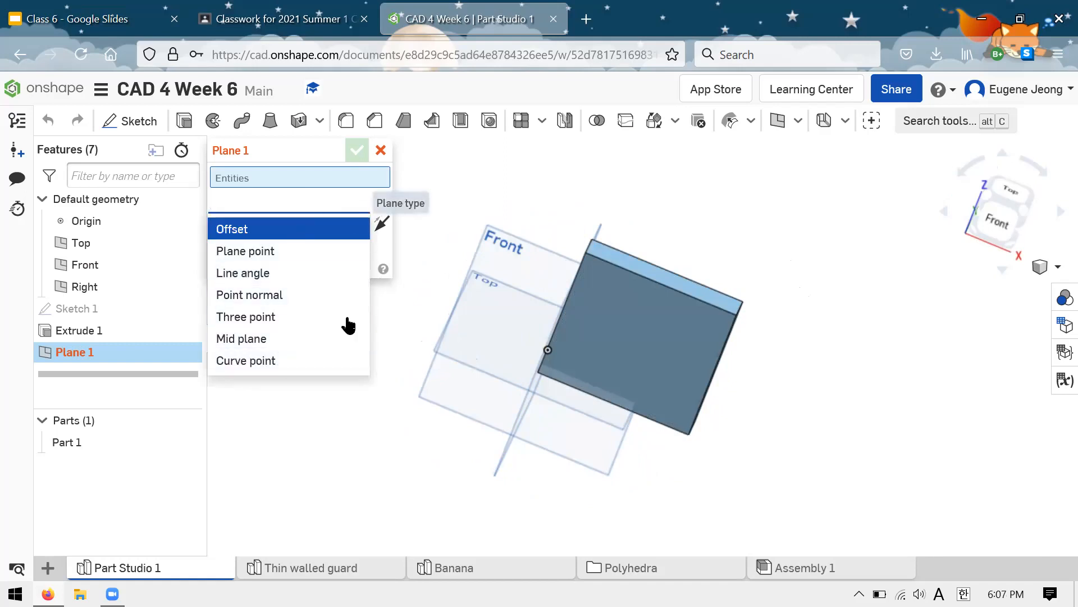
pyautogui.click(325, 339)
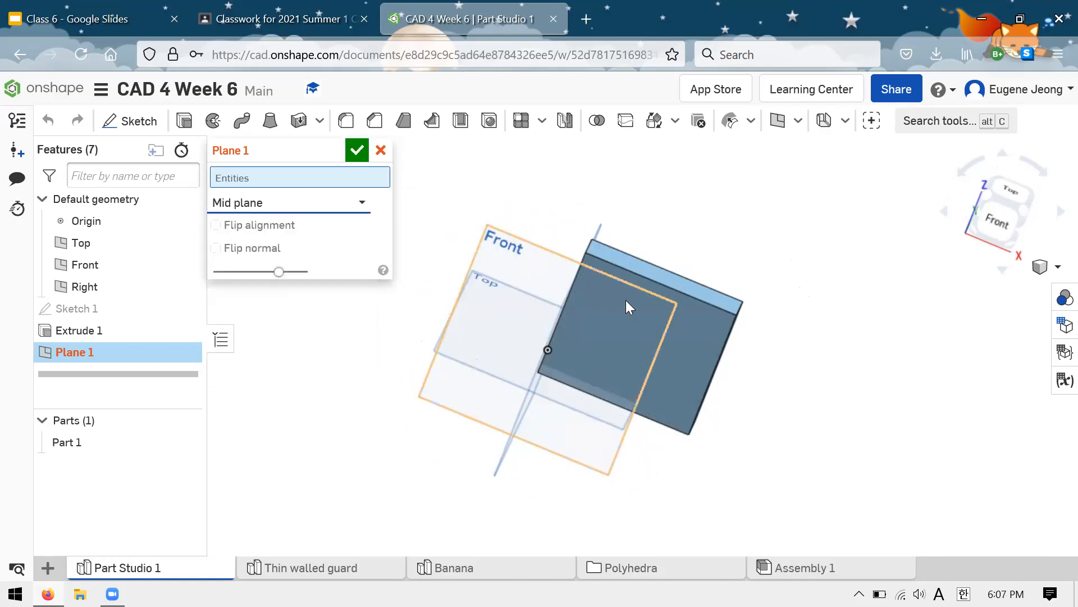
pyautogui.click(698, 325)
pyautogui.moveTo(736, 254); pyautogui.dragTo(690, 311, button='right')
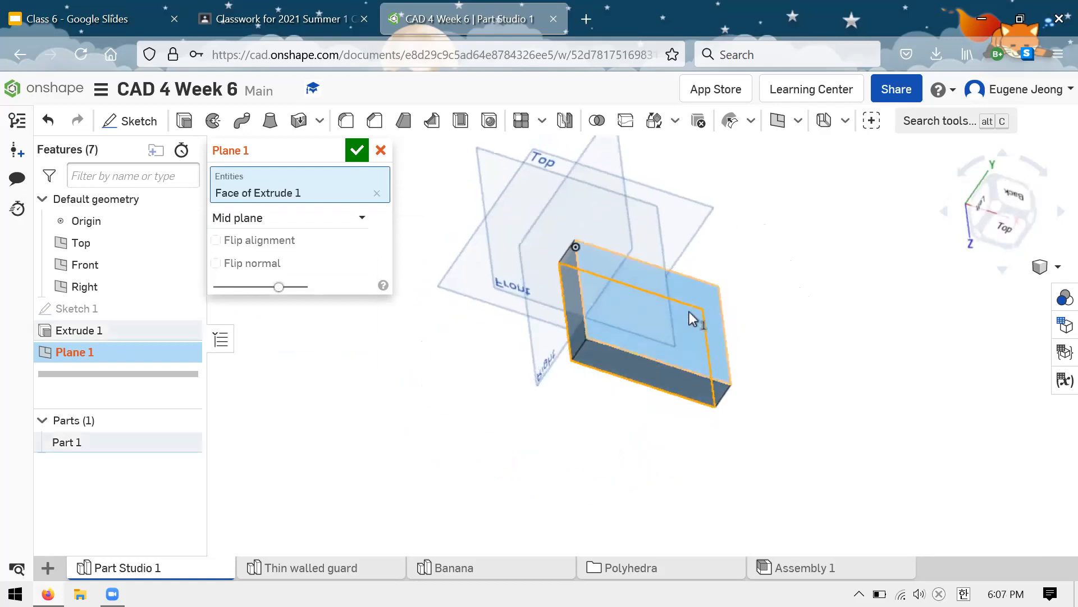
pyautogui.click(689, 311)
pyautogui.moveTo(778, 316); pyautogui.dragTo(504, 170, button='right')
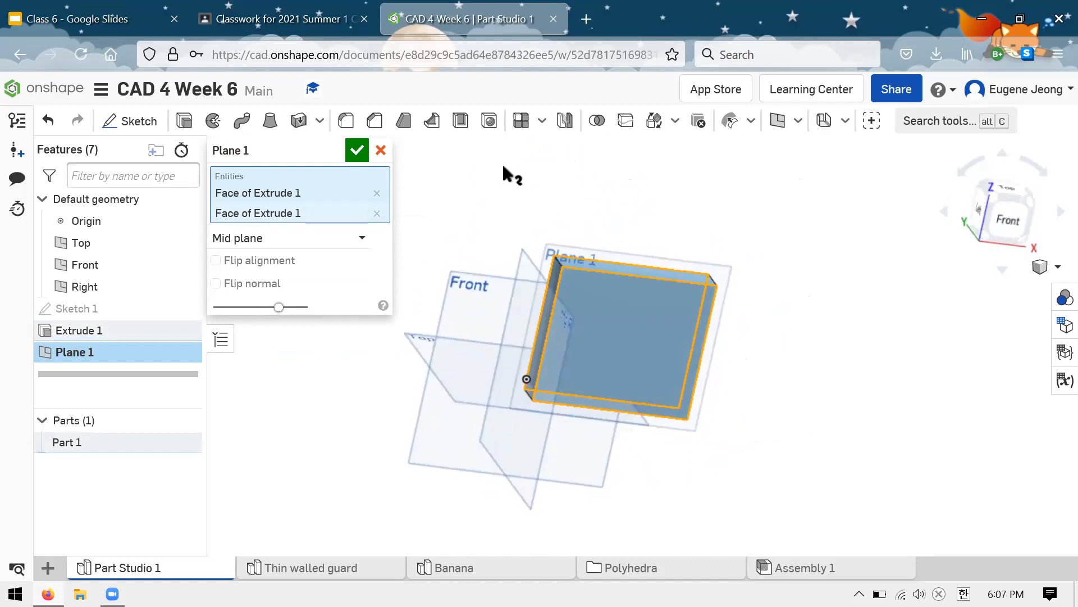
pyautogui.click(360, 153)
pyautogui.moveTo(602, 197)
pyautogui.mouseDown(button='right')
pyautogui.moveTo(655, 225)
pyautogui.moveTo(665, 213)
pyautogui.moveTo(539, 169)
pyautogui.moveTo(629, 175)
pyautogui.moveTo(652, 190)
pyautogui.moveTo(614, 195)
pyautogui.moveTo(638, 238)
pyautogui.moveTo(602, 163)
pyautogui.moveTo(606, 188)
pyautogui.mouseUp(button='right')
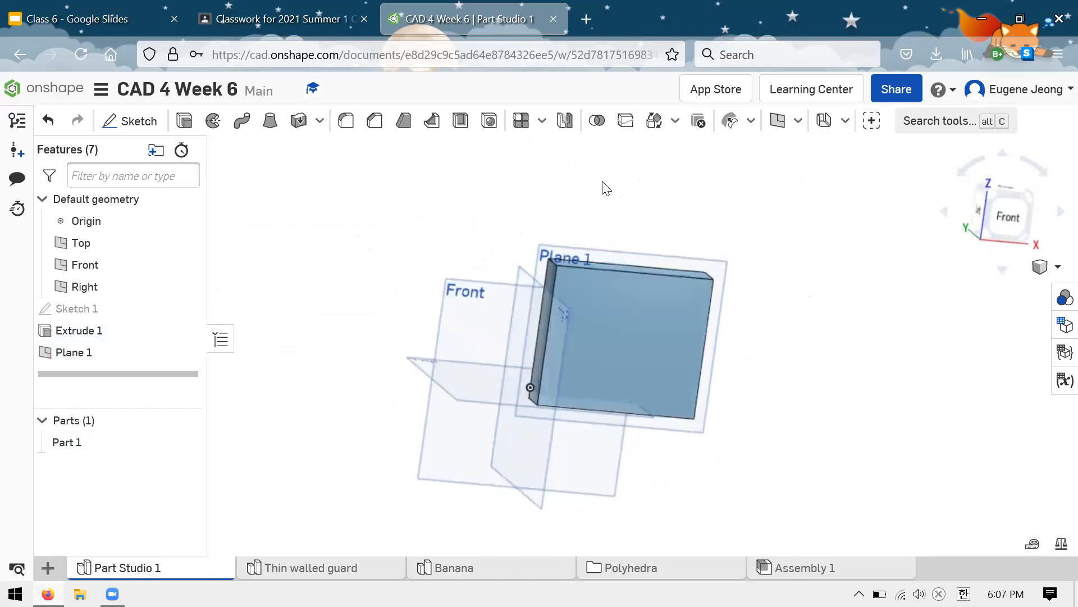
# Step: Delete the mid plane and the extrusion, keeping only the rectangle sketch
pyautogui.click(127, 354)
pyautogui.press('Delete')
pyautogui.click(109, 331)
pyautogui.press('Delete')
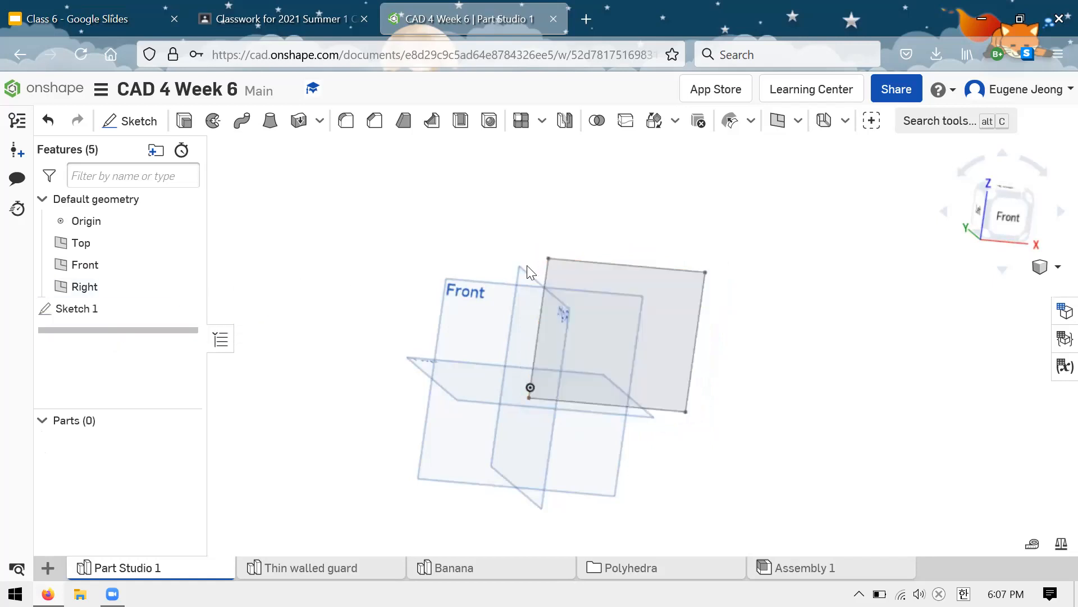
# Step: Set up a Line angle construction plane through the sketched rectangle's upper edge with an angle of 30 degrees
pyautogui.click(798, 120)
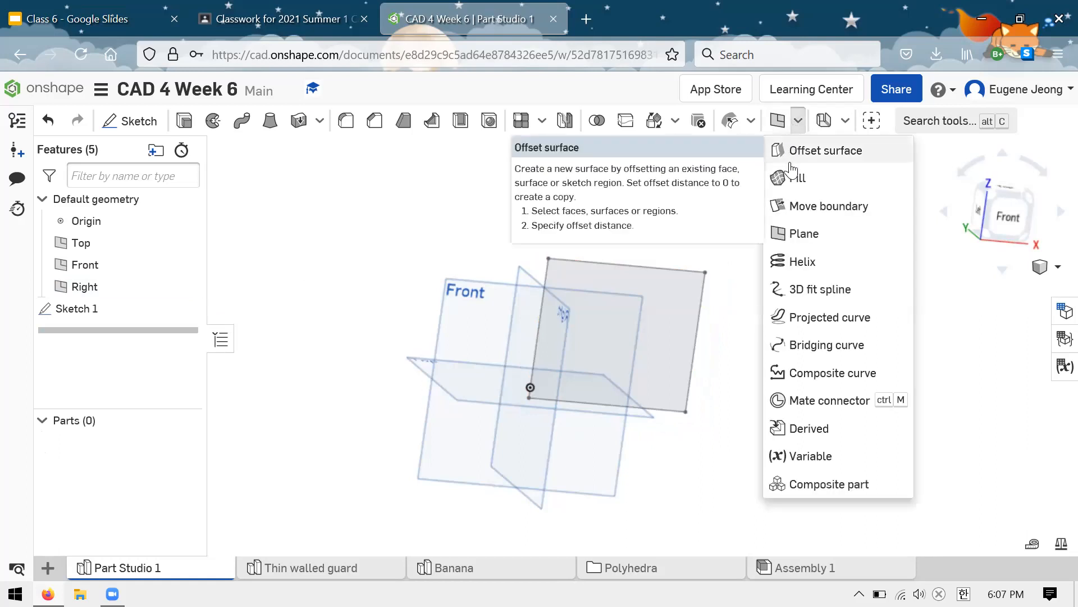
pyautogui.click(778, 235)
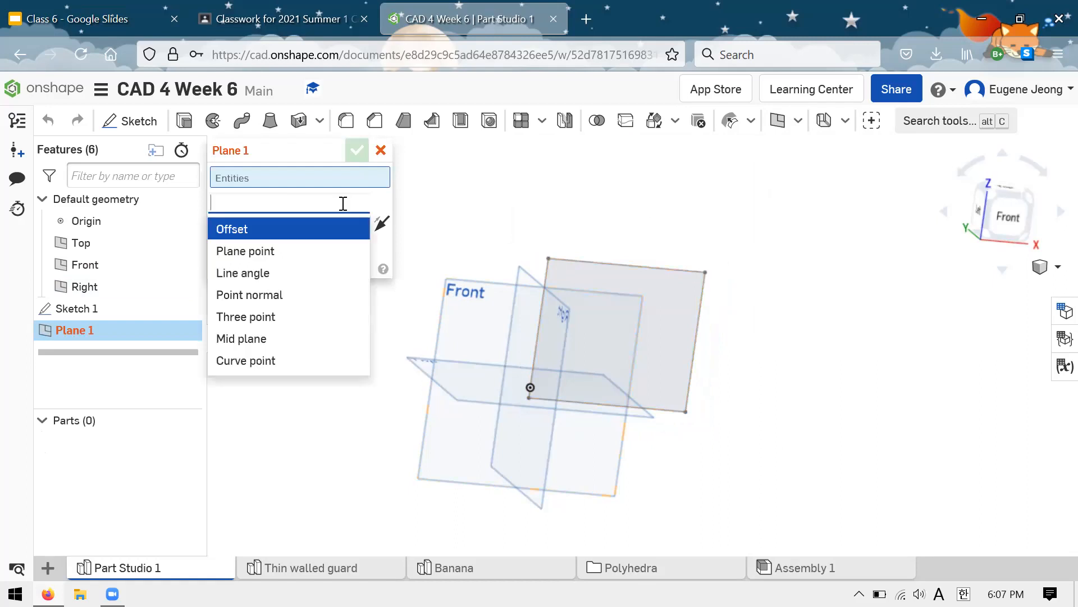
pyautogui.click(289, 272)
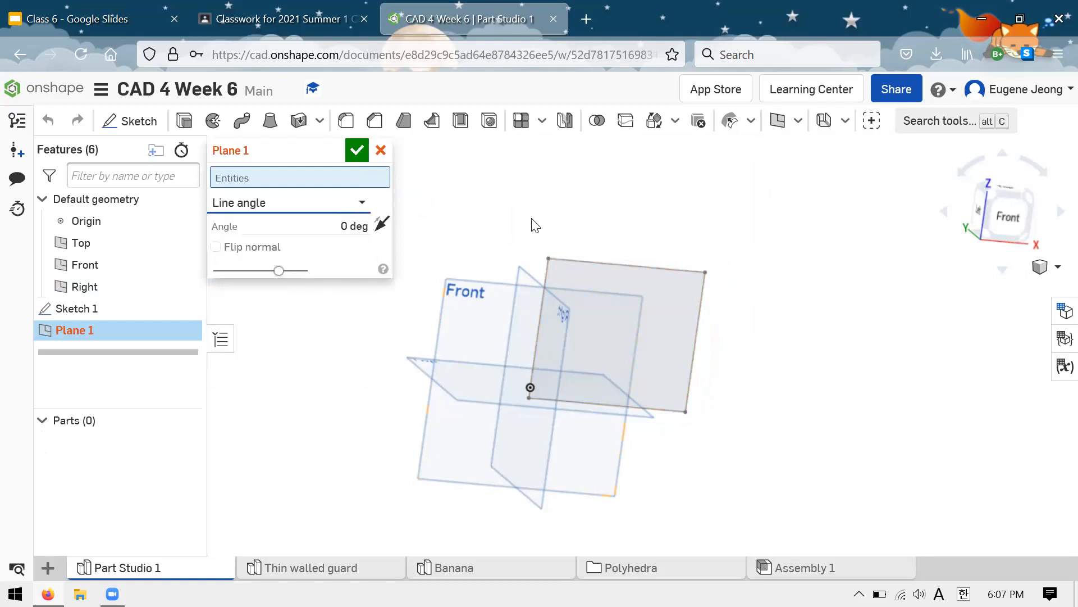
pyautogui.click(600, 249)
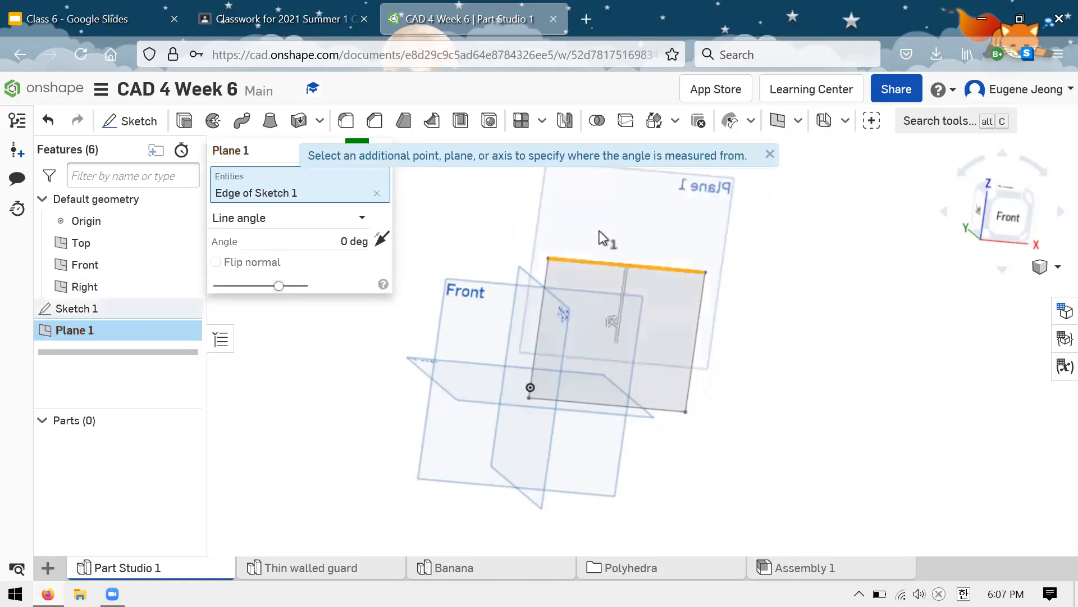
pyautogui.moveTo(786, 242)
pyautogui.mouseDown(button='right')
pyautogui.moveTo(814, 265)
pyautogui.moveTo(778, 237)
pyautogui.moveTo(753, 236)
pyautogui.moveTo(816, 260)
pyautogui.moveTo(811, 270)
pyautogui.moveTo(778, 256)
pyautogui.mouseUp(button='right')
pyautogui.click(352, 240)
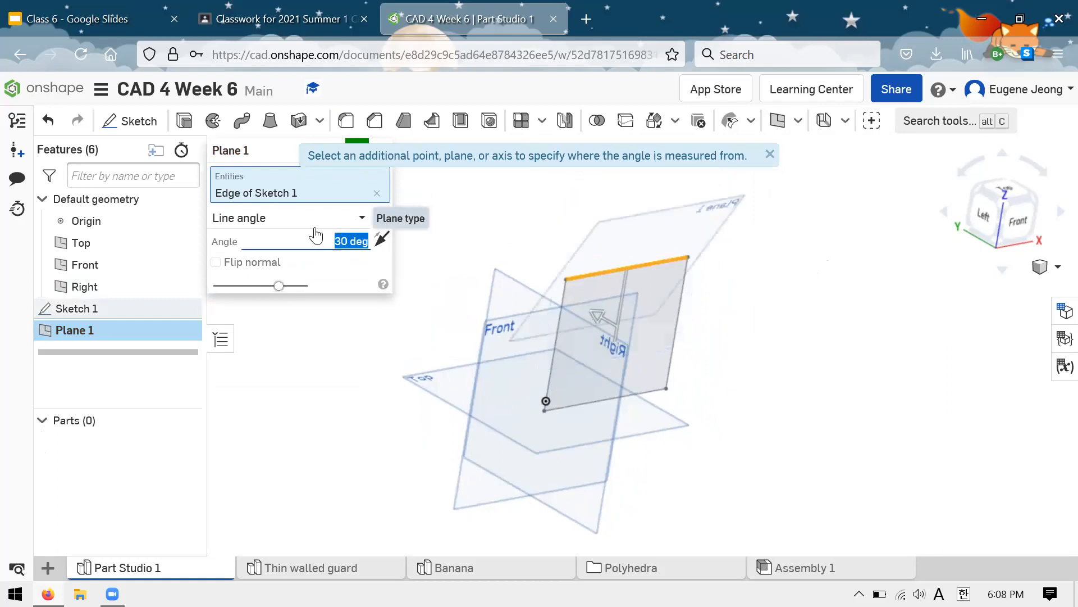
pyautogui.moveTo(523, 211); pyautogui.dragTo(584, 223, button='right')
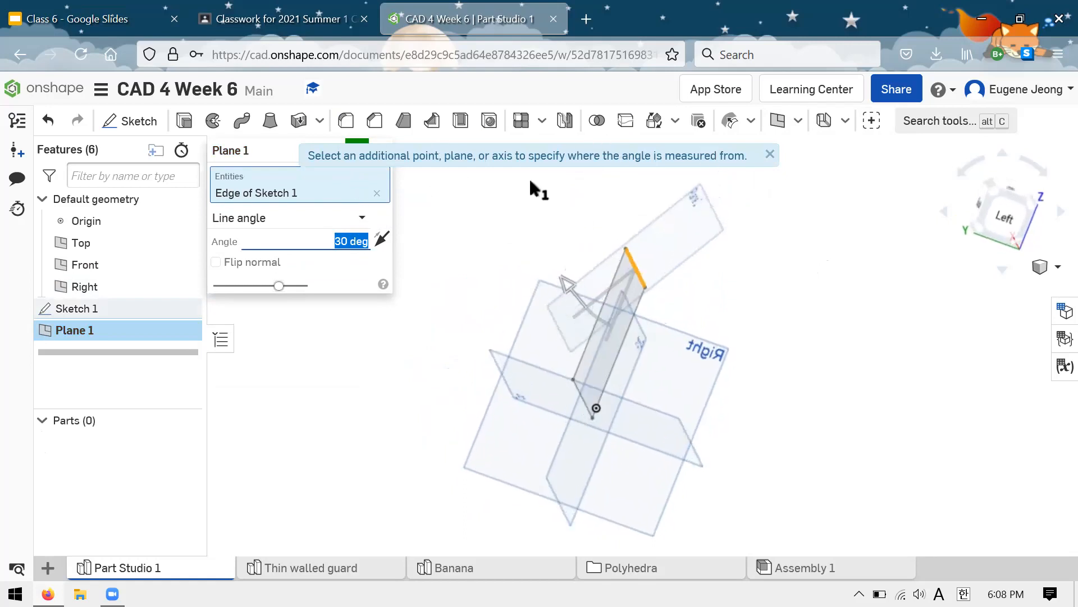
pyautogui.moveTo(733, 251); pyautogui.dragTo(671, 301, button='right')
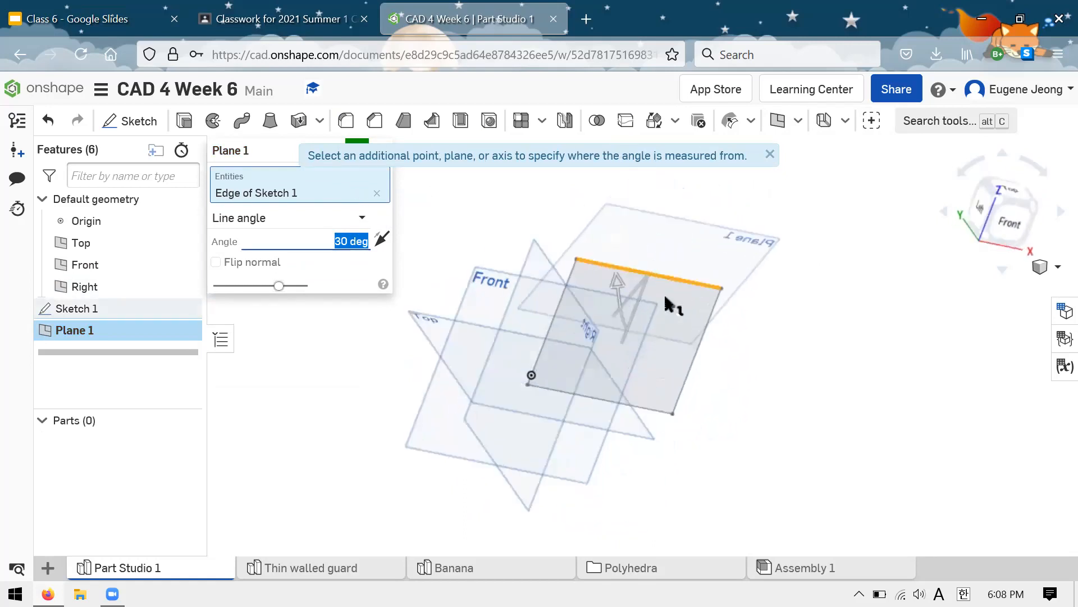
# Step: Use the Front plane as the angle reference, keep the angle at 30 degrees, and create the angled plane
pyautogui.click(493, 307)
pyautogui.moveTo(474, 252); pyautogui.dragTo(650, 212, button='right')
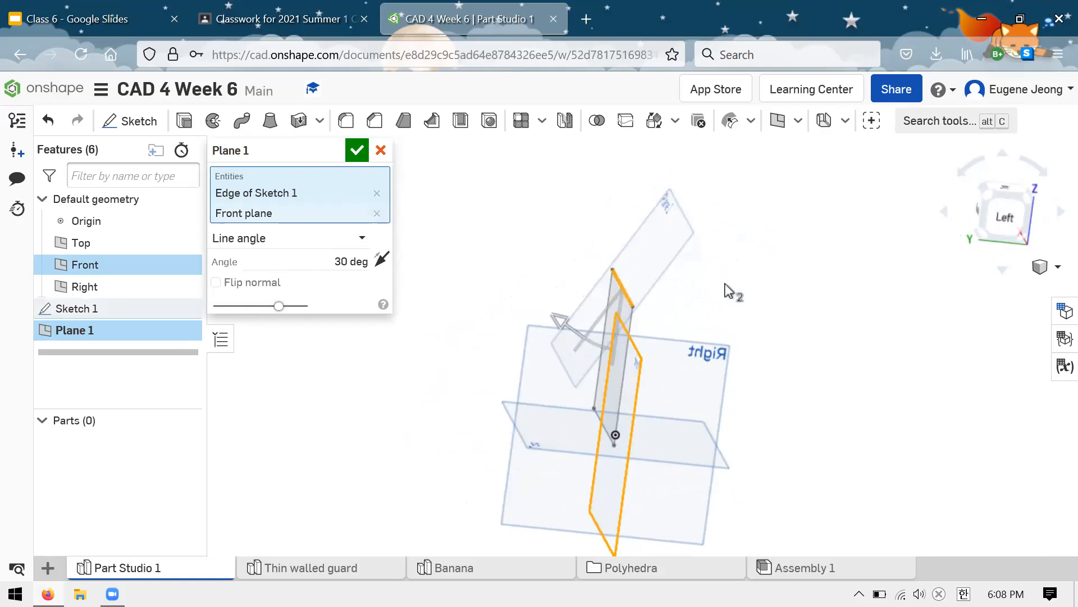
pyautogui.moveTo(727, 291); pyautogui.dragTo(633, 297, button='right')
pyautogui.moveTo(736, 269); pyautogui.dragTo(728, 362, button='right')
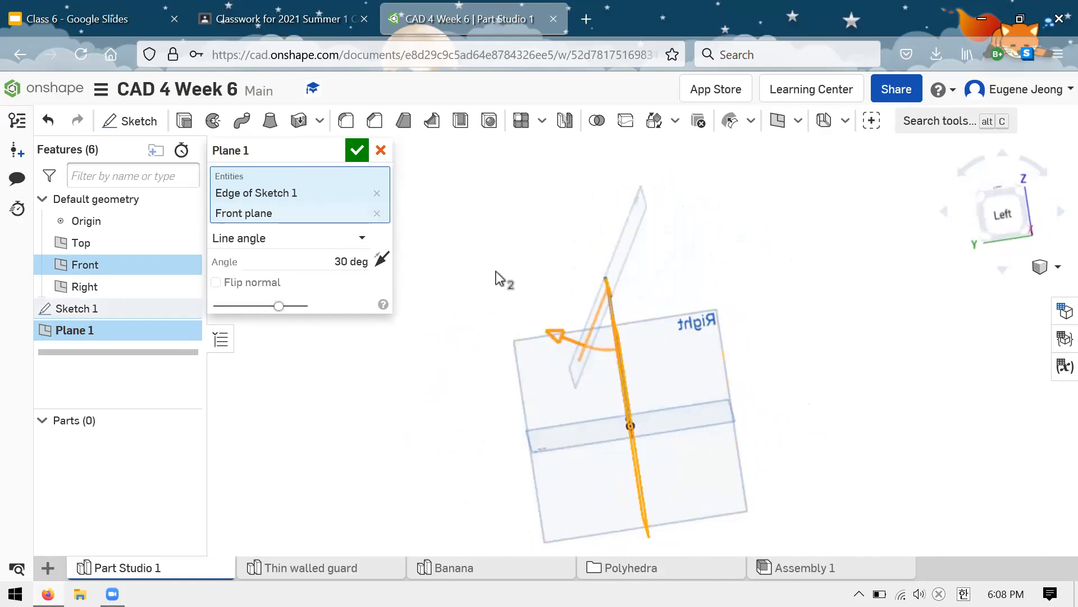
pyautogui.moveTo(528, 346); pyautogui.dragTo(549, 357)
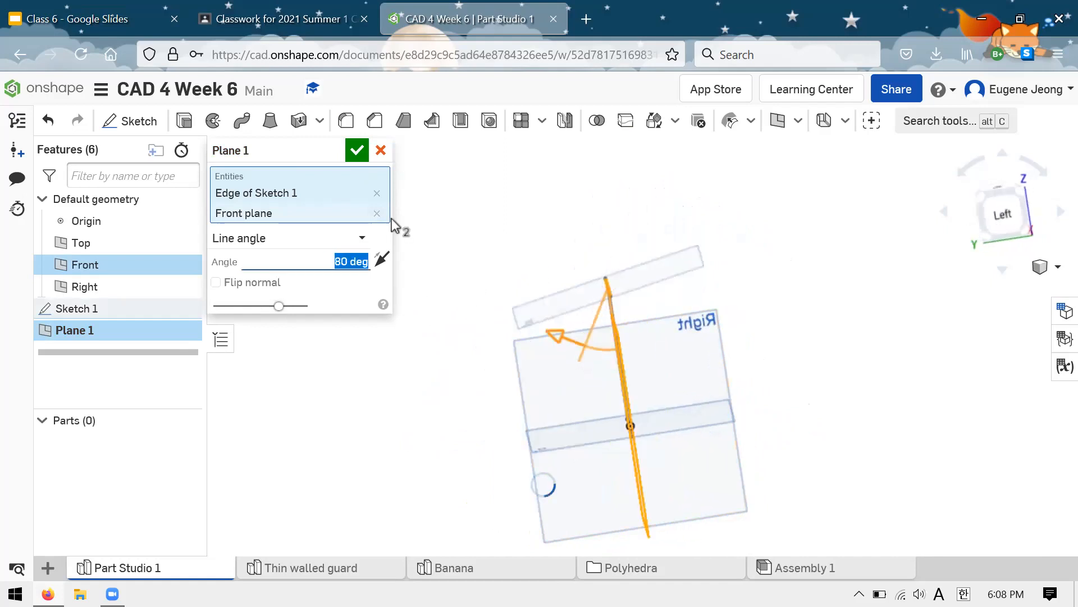
pyautogui.hotkey('ctrl', 'z')
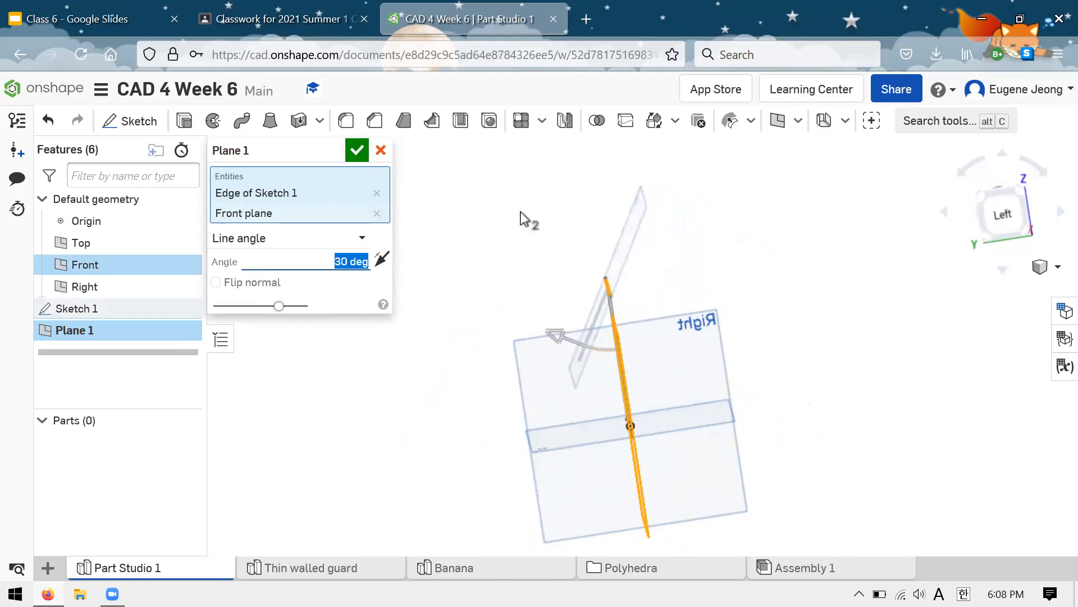
pyautogui.press('Return')
pyautogui.moveTo(484, 231); pyautogui.dragTo(626, 236, button='right')
# Step: Sketch a triangle on the angled plane with the rectangle's upper edge as base, its sides about 2.8, 3.4 and 4.8 in long
pyautogui.click(626, 236)
pyautogui.click(137, 121)
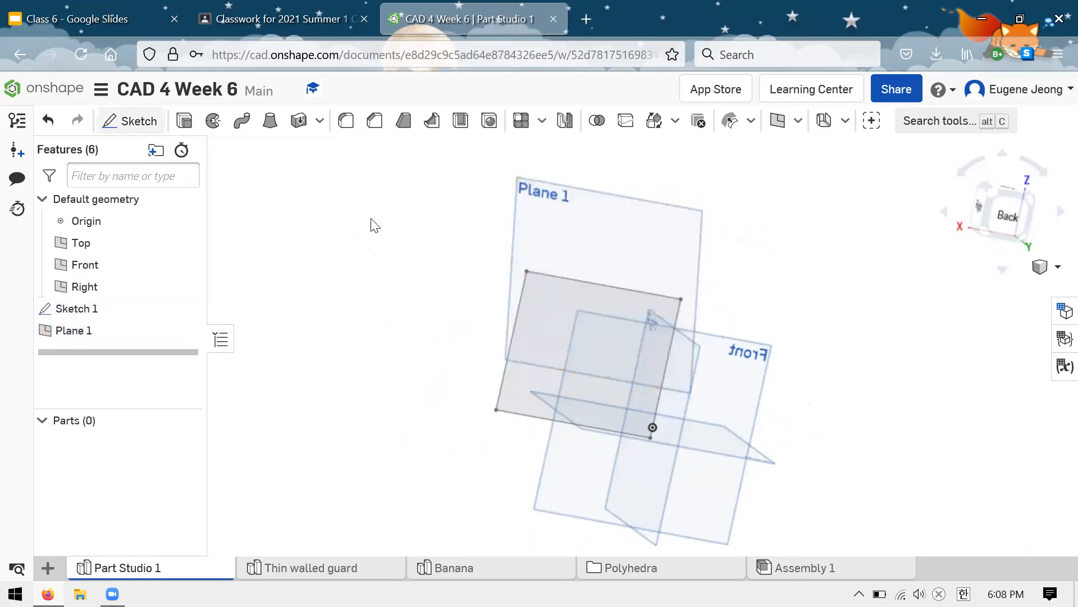
pyautogui.click(170, 122)
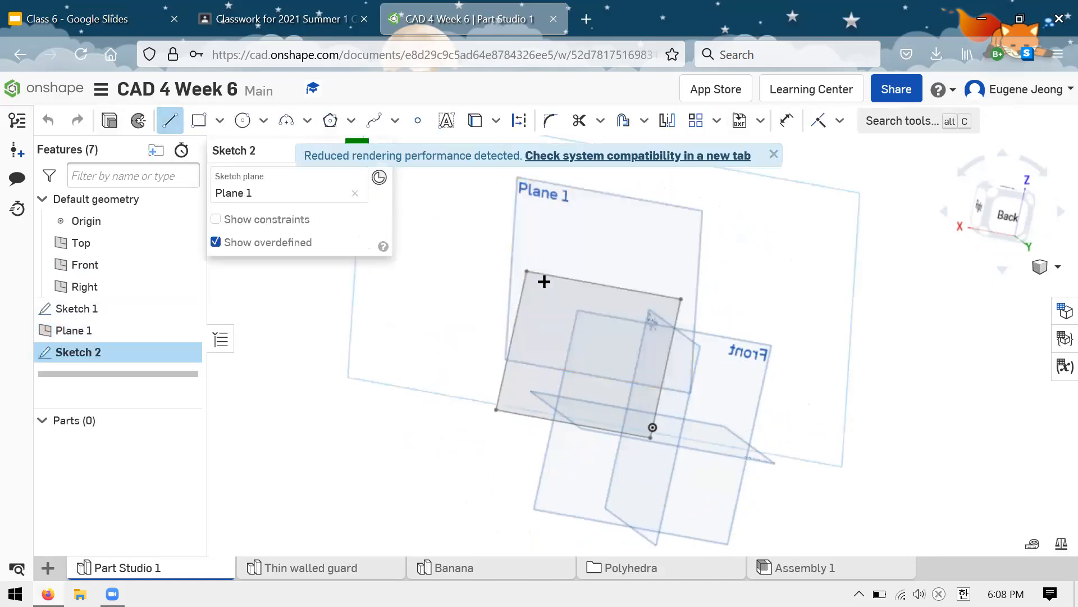
pyautogui.click(525, 270)
pyautogui.click(596, 219)
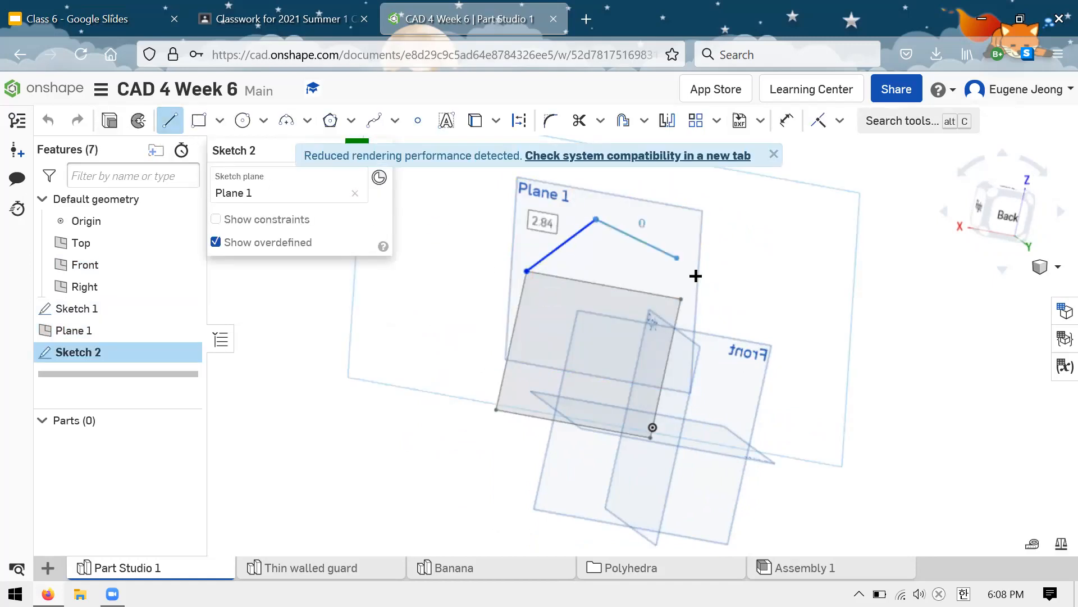
pyautogui.click(682, 298)
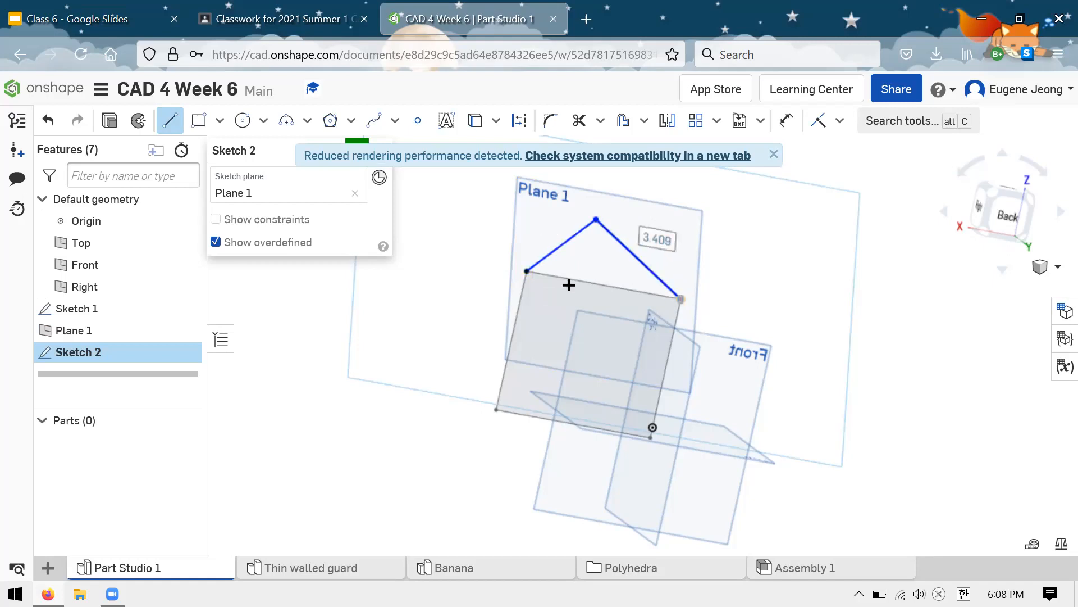
pyautogui.click(527, 271)
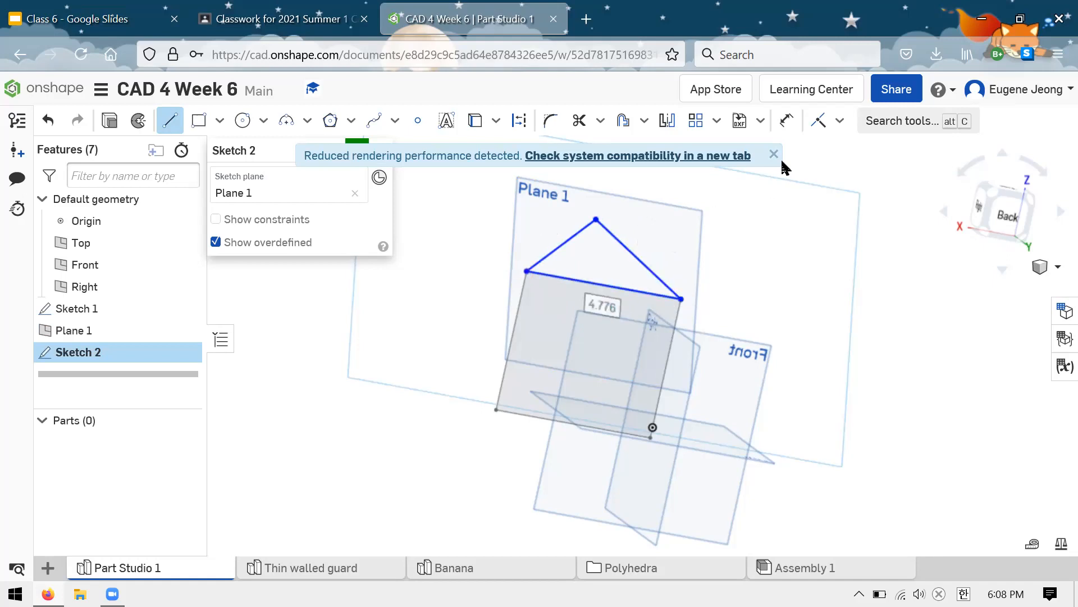
pyautogui.click(356, 149)
# Step: Examine from several sides how the triangle on the angled plane meets the rectangle sketch
pyautogui.moveTo(423, 207)
pyautogui.mouseDown(button='right')
pyautogui.moveTo(464, 221)
pyautogui.moveTo(508, 183)
pyautogui.moveTo(603, 138)
pyautogui.moveTo(601, 151)
pyautogui.moveTo(599, 133)
pyautogui.moveTo(568, 310)
pyautogui.mouseUp(button='right')
pyautogui.click(612, 304)
pyautogui.click(513, 308)
pyautogui.moveTo(433, 385)
pyautogui.mouseDown(button='right')
pyautogui.moveTo(432, 344)
pyautogui.moveTo(416, 356)
pyautogui.mouseUp(button='right')
pyautogui.click(548, 286)
pyautogui.scroll(1, 568, 295)
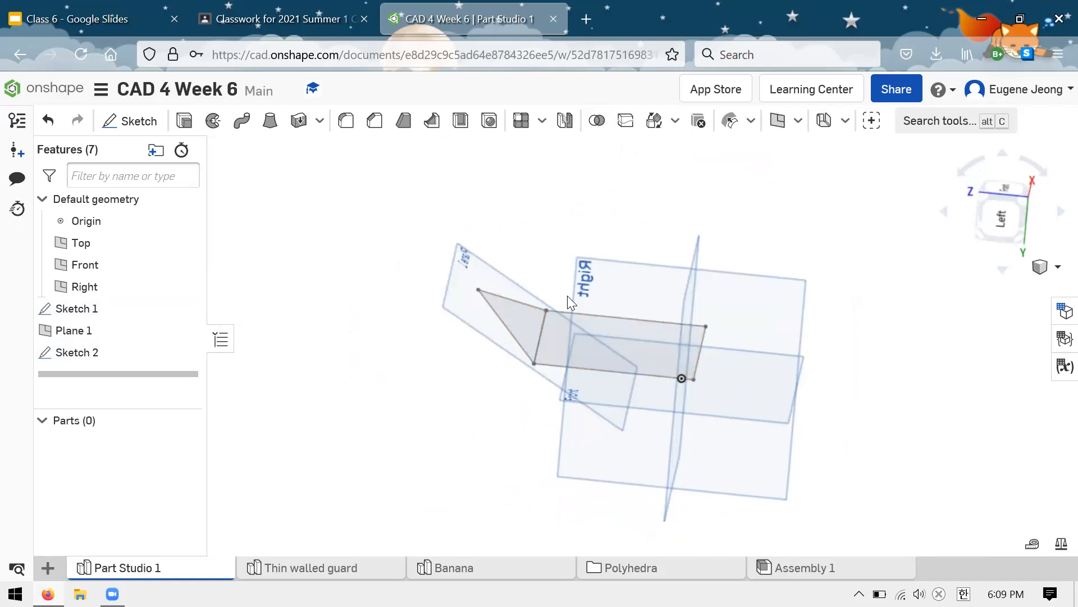
pyautogui.scroll(1, 602, 292)
pyautogui.moveTo(541, 246)
pyautogui.mouseDown(button='right')
pyautogui.moveTo(517, 239)
pyautogui.moveTo(556, 260)
pyautogui.moveTo(539, 238)
pyautogui.moveTo(519, 296)
pyautogui.mouseUp(button='right')
pyautogui.moveTo(586, 216)
pyautogui.mouseDown(button='right')
pyautogui.moveTo(557, 228)
pyautogui.moveTo(572, 231)
pyautogui.moveTo(646, 188)
pyautogui.moveTo(701, 140)
pyautogui.moveTo(680, 165)
pyautogui.mouseUp(button='right')
# Step: Delete the triangle sketch, the angled plane and the rectangle sketch, leaving only the default geometry
pyautogui.click(135, 344)
pyautogui.press('Delete')
pyautogui.click(114, 341)
pyautogui.press('Delete')
pyautogui.click(103, 310)
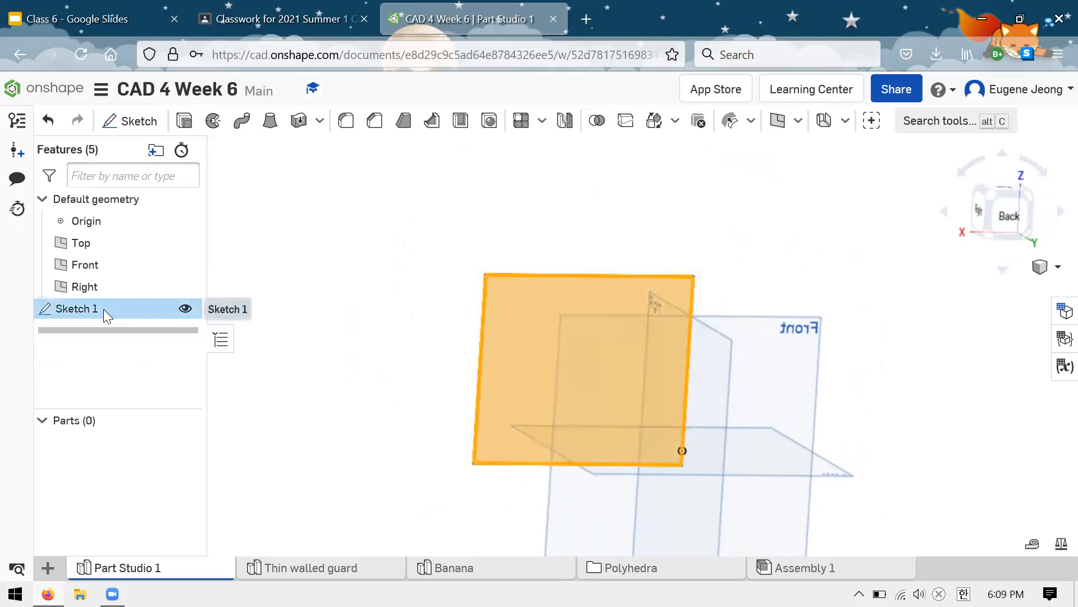
pyautogui.press('Delete')
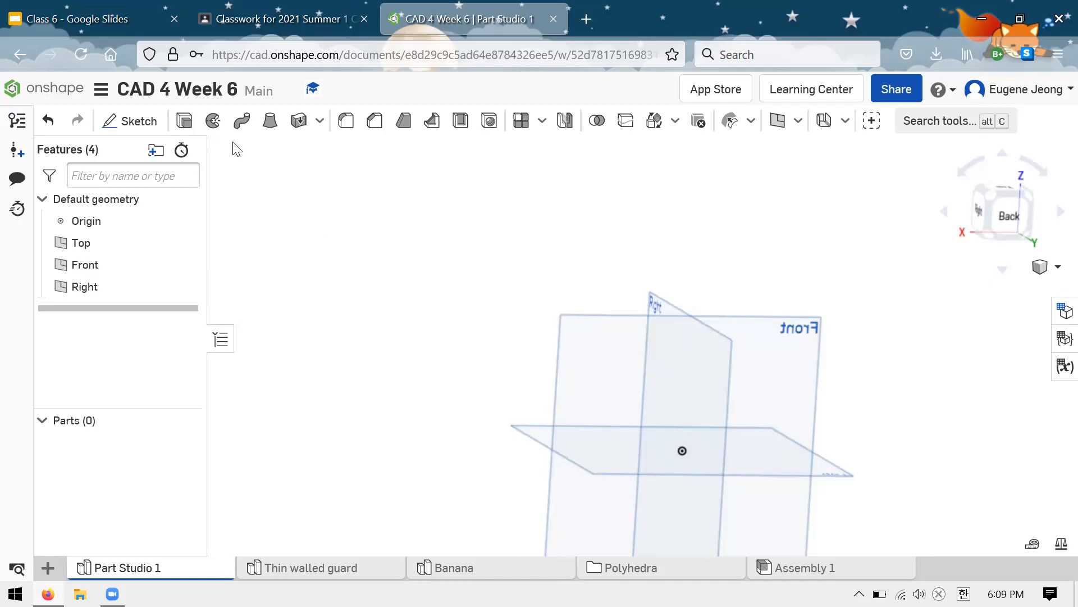
pyautogui.scroll(-1, 408, 273)
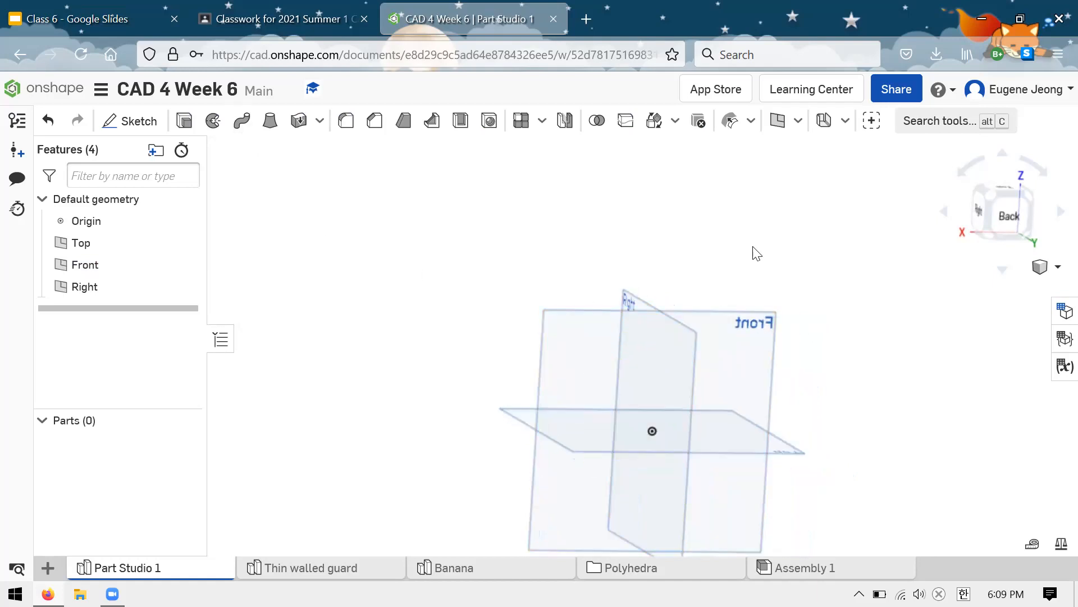
pyautogui.scroll(-1, 639, 244)
pyautogui.scroll(1, 716, 382)
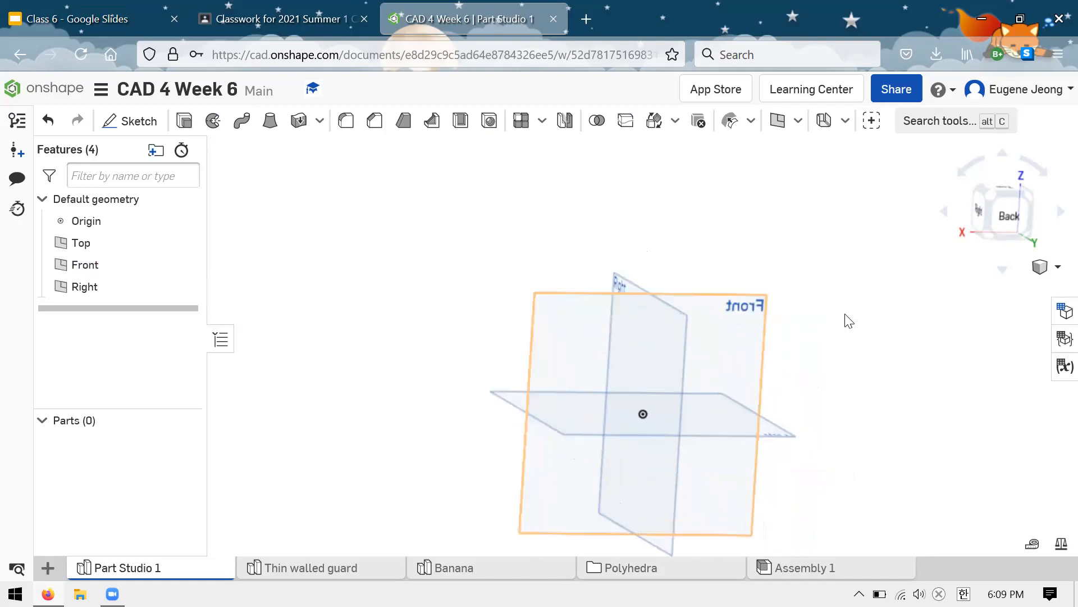
pyautogui.moveTo(848, 320); pyautogui.dragTo(689, 248, button='right')
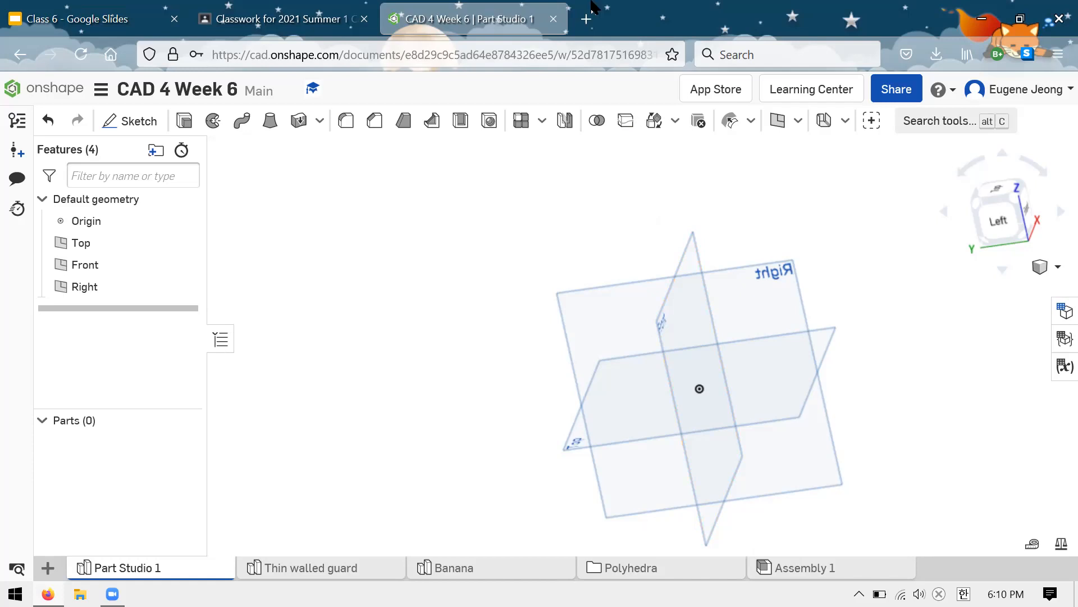
pyautogui.moveTo(546, 183); pyautogui.dragTo(573, 197, button='right')
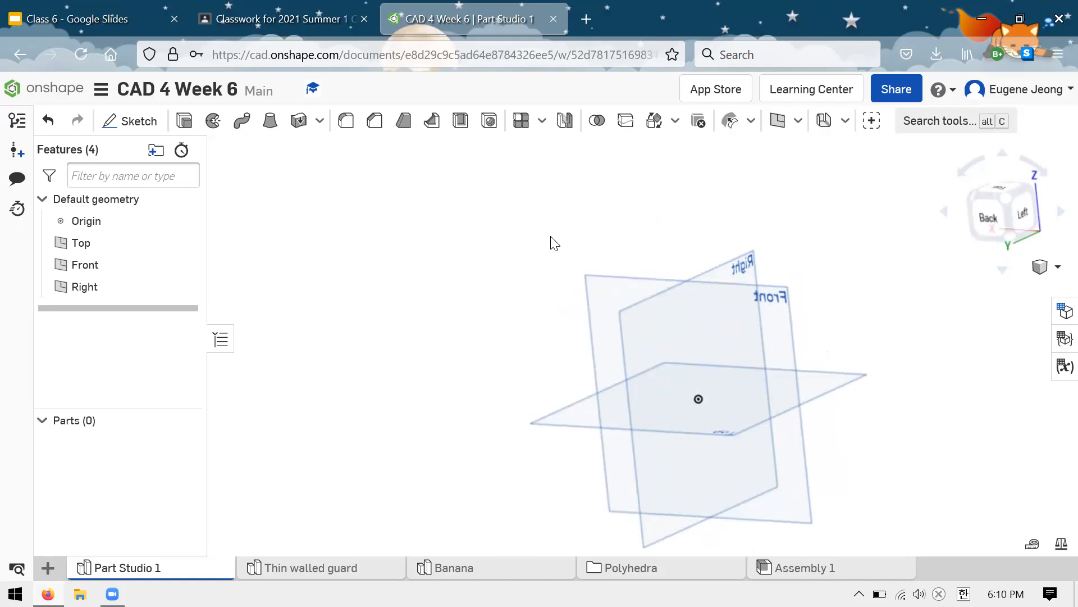
pyautogui.moveTo(552, 249)
pyautogui.mouseDown(button='right')
pyautogui.moveTo(572, 251)
pyautogui.moveTo(539, 232)
pyautogui.mouseUp(button='right')
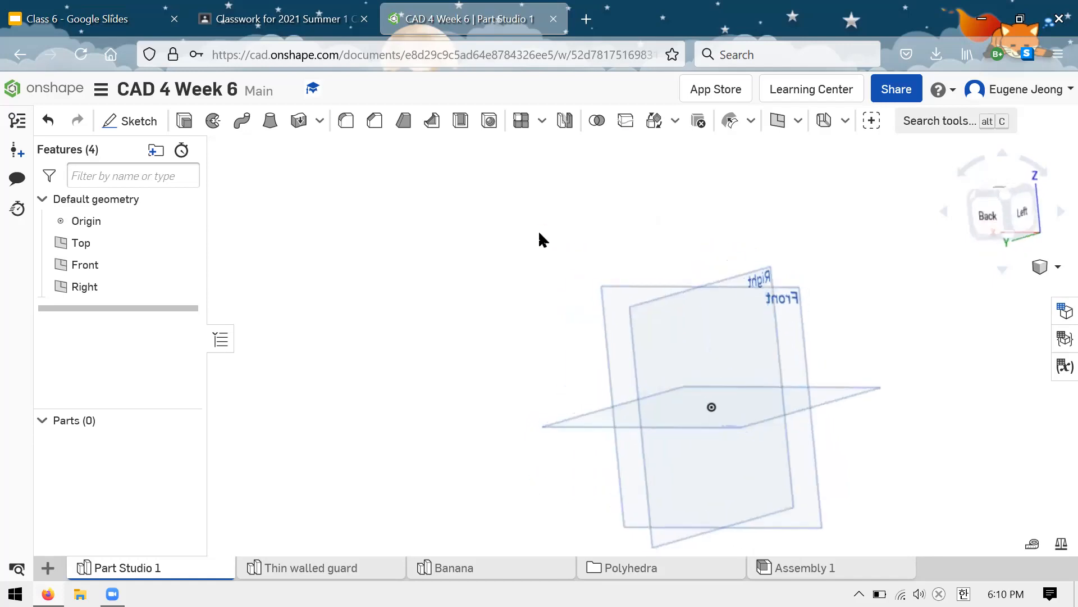
pyautogui.moveTo(505, 265)
pyautogui.mouseDown()
pyautogui.moveTo(535, 264)
pyautogui.moveTo(519, 279)
pyautogui.mouseUp()
pyautogui.moveTo(511, 258); pyautogui.dragTo(679, 284, button='right')
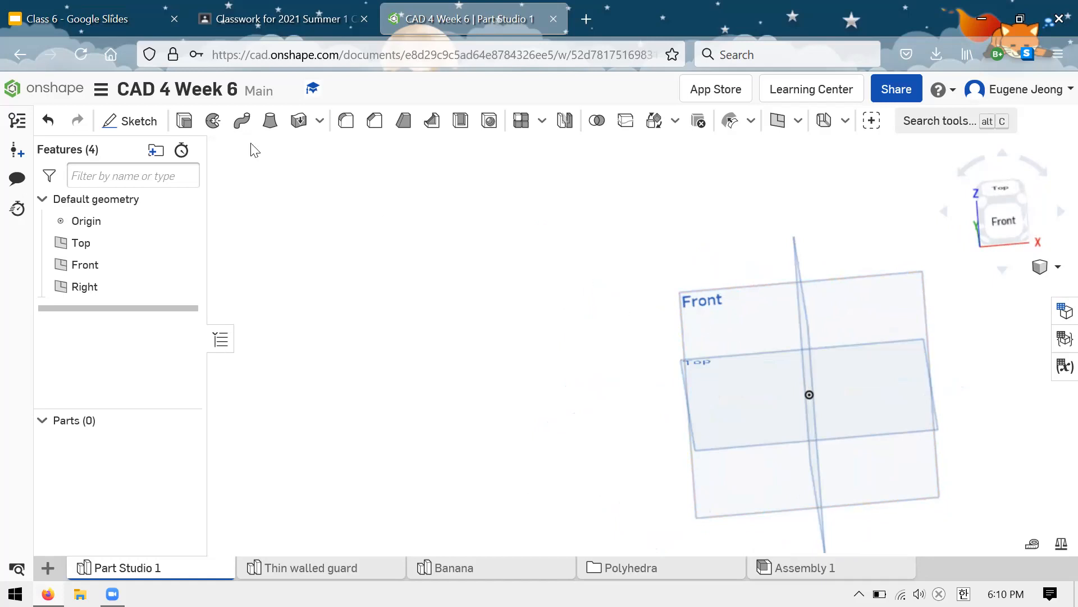
# Step: Sketch a corner rectangle on the Front plane, starting at the origin and extending up and toward negative X, about 4.5 in wide
pyautogui.click(709, 316)
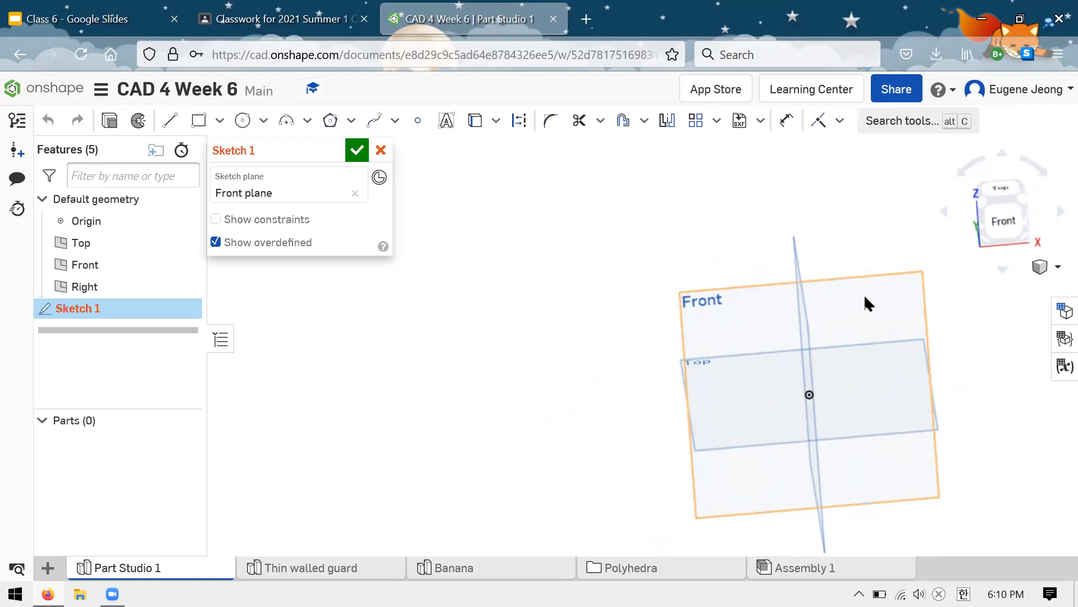
pyautogui.press('g')
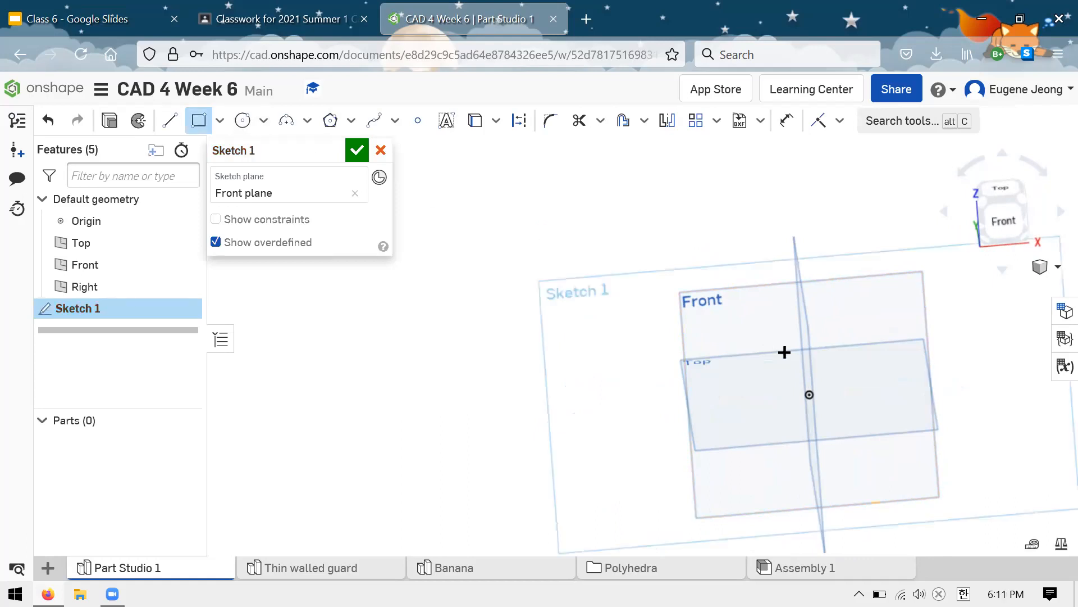
pyautogui.click(806, 395)
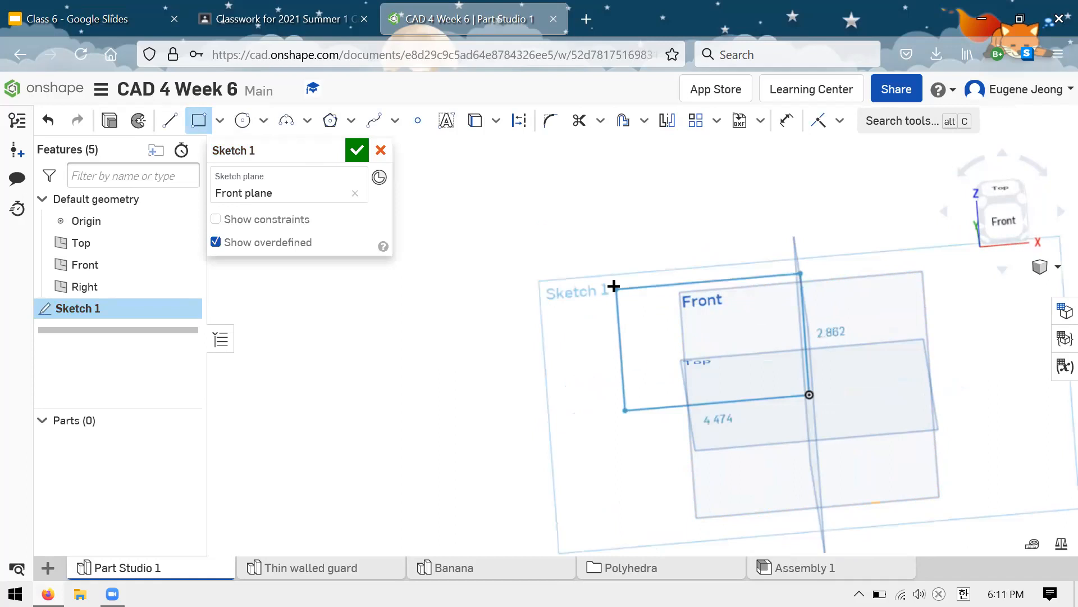
pyautogui.click(615, 258)
# Step: Extrude the rectangle as a new solid to a blind depth of 5 in
pyautogui.click(110, 125)
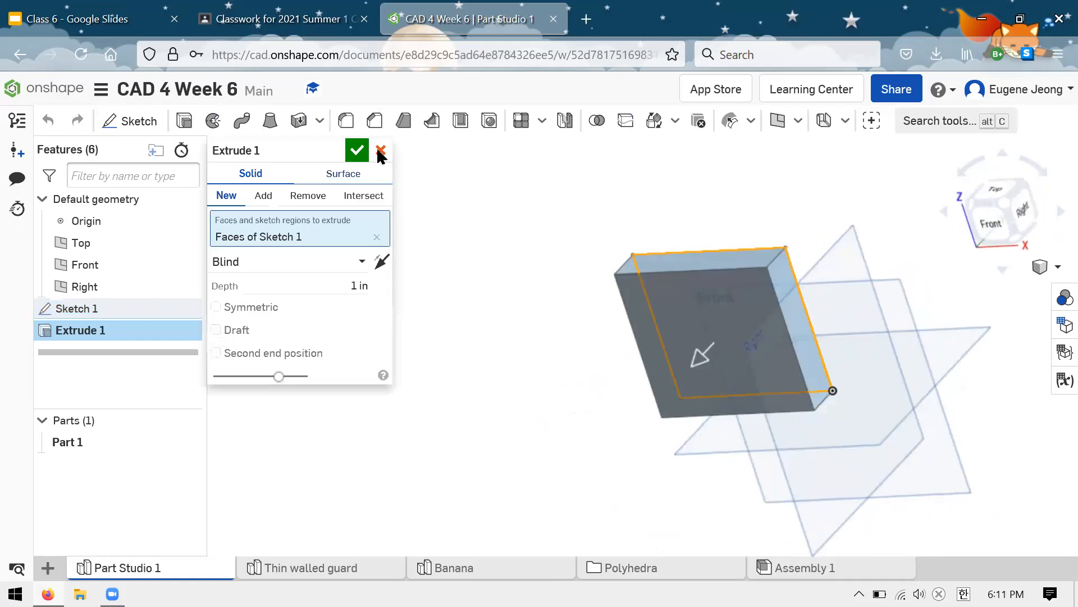
pyautogui.click(385, 289)
pyautogui.write('5')
pyautogui.press('Return')
pyautogui.click(359, 156)
# Step: Examine the extruded box from several sides, highlighting its individual faces
pyautogui.moveTo(507, 239); pyautogui.dragTo(601, 280, button='right')
pyautogui.click(598, 280)
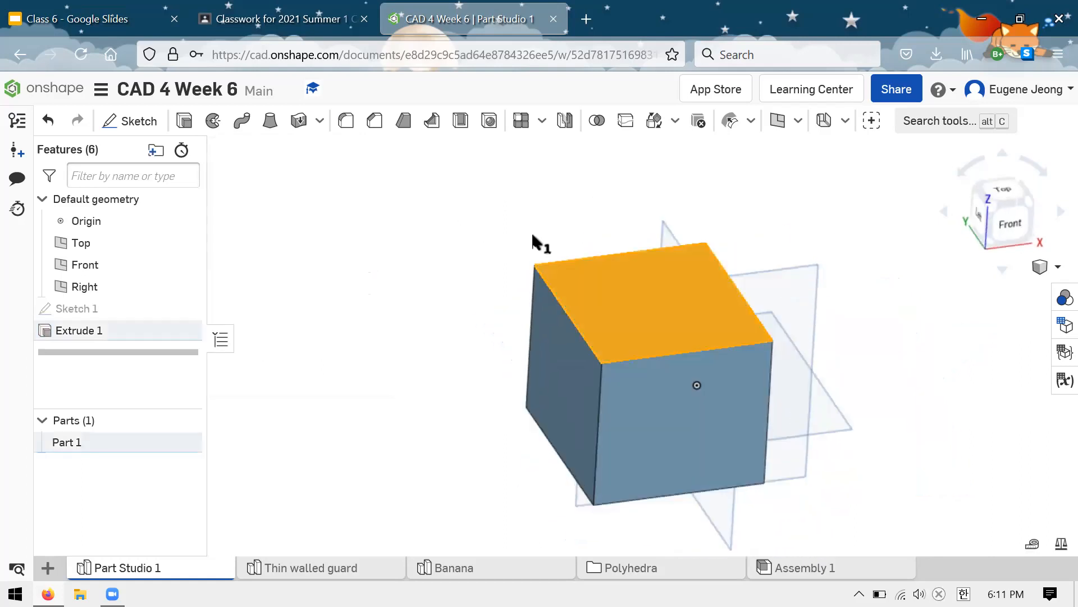
pyautogui.moveTo(457, 243); pyautogui.dragTo(557, 302, button='right')
pyautogui.click(556, 344)
pyautogui.click(709, 392)
pyautogui.moveTo(470, 244); pyautogui.dragTo(576, 293, button='right')
pyautogui.click(576, 294)
pyautogui.moveTo(616, 221); pyautogui.dragTo(518, 379, button='right')
pyautogui.click(453, 291)
pyautogui.moveTo(348, 226); pyautogui.dragTo(591, 322, button='right')
pyautogui.click(604, 298)
pyautogui.click(561, 302)
pyautogui.click(592, 322)
pyautogui.click(674, 349)
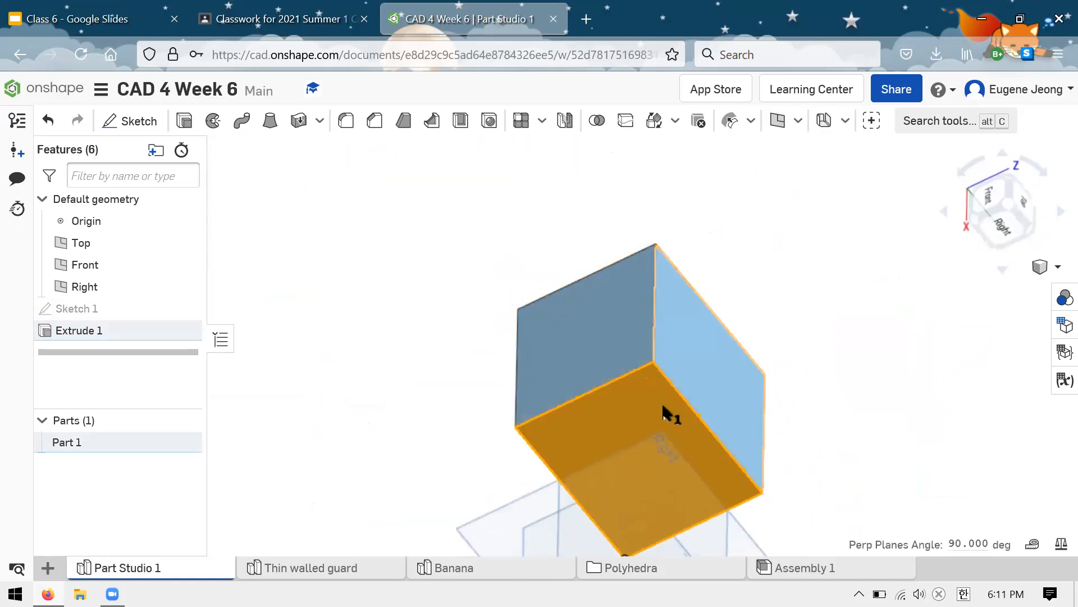
pyautogui.click(671, 414)
pyautogui.moveTo(526, 250); pyautogui.dragTo(672, 208, button='right')
pyautogui.scroll(-2, 712, 283)
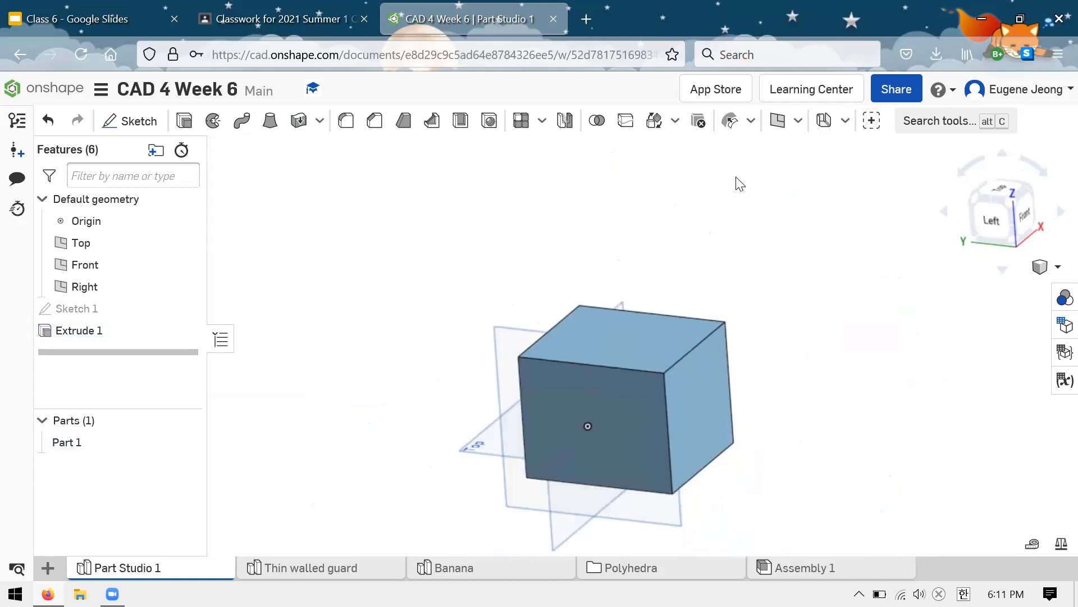
pyautogui.scroll(-3, 716, 247)
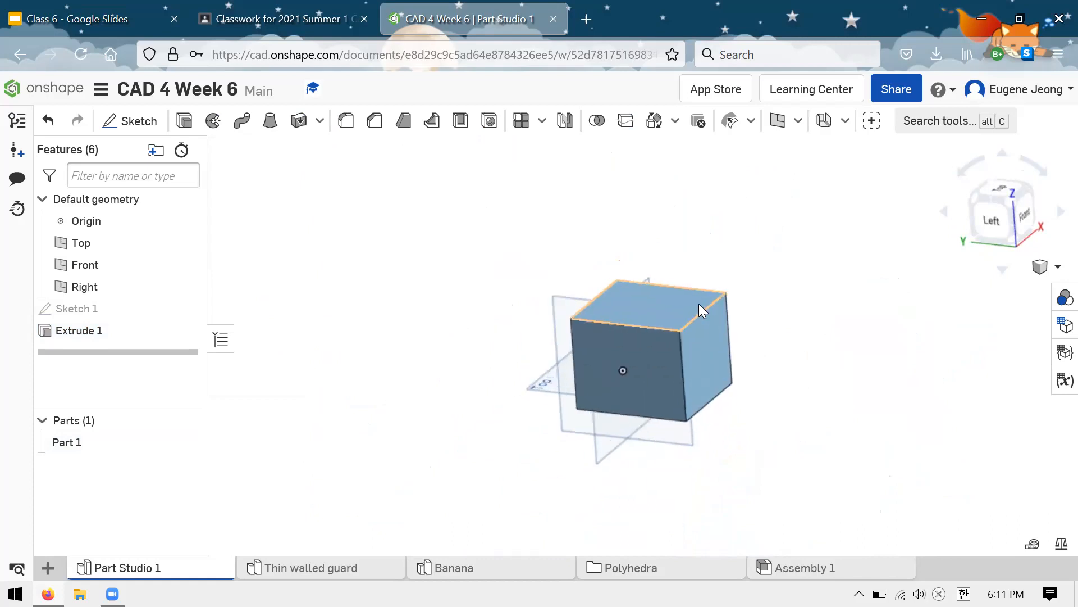
pyautogui.scroll(3, 711, 234)
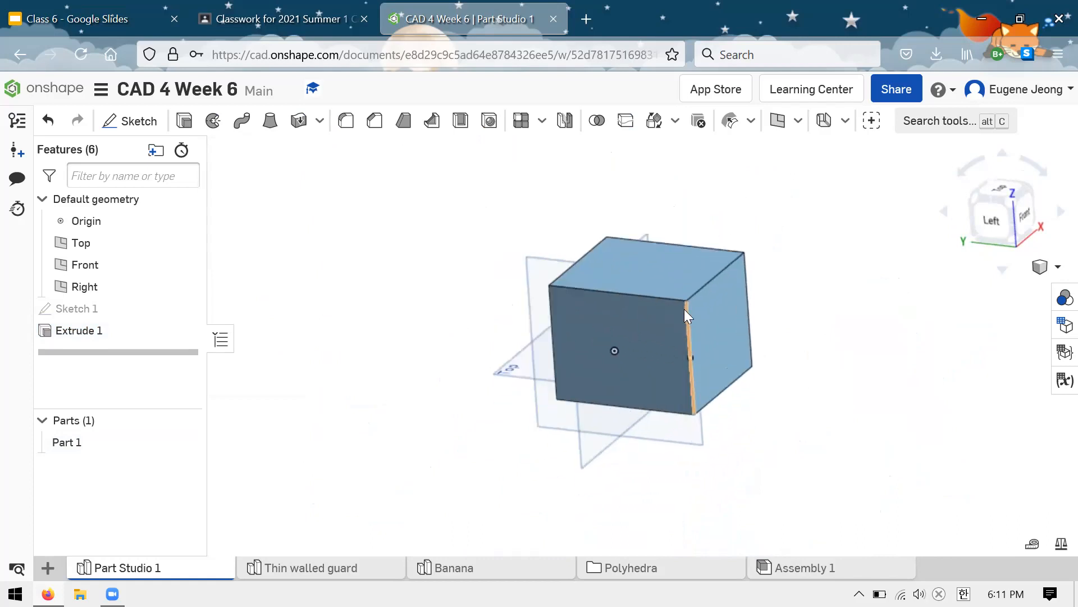
# Step: Start an offset surface from the top face of the box
pyautogui.click(799, 125)
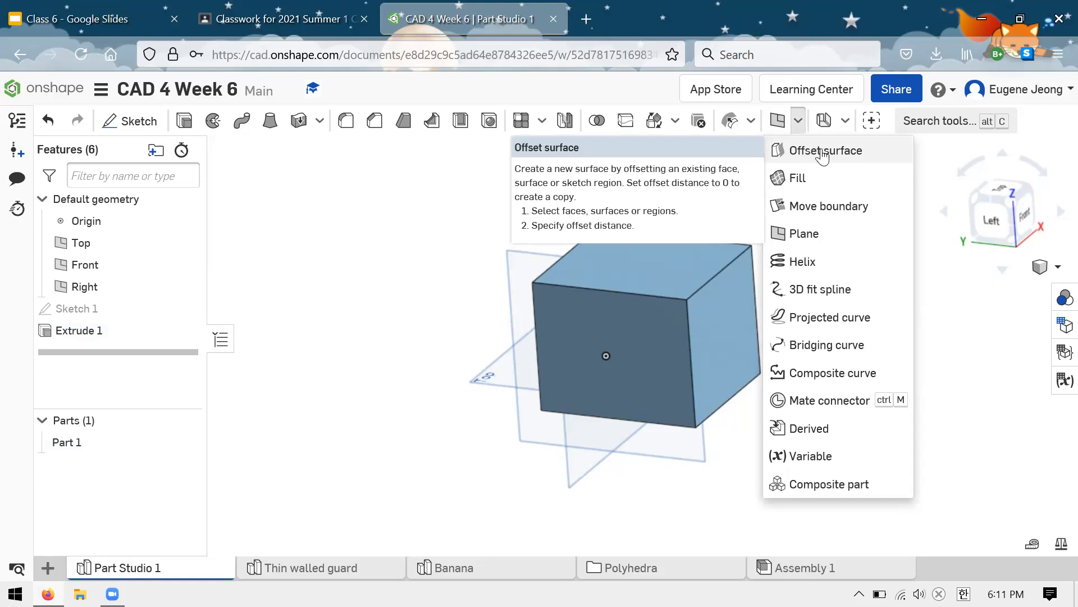
pyautogui.click(821, 149)
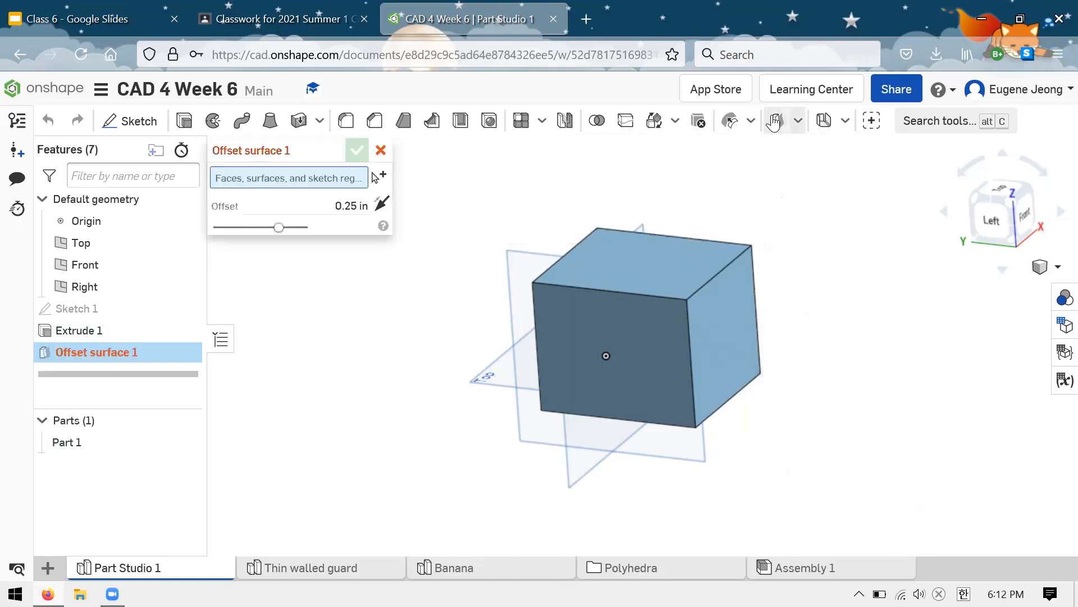
pyautogui.click(796, 122)
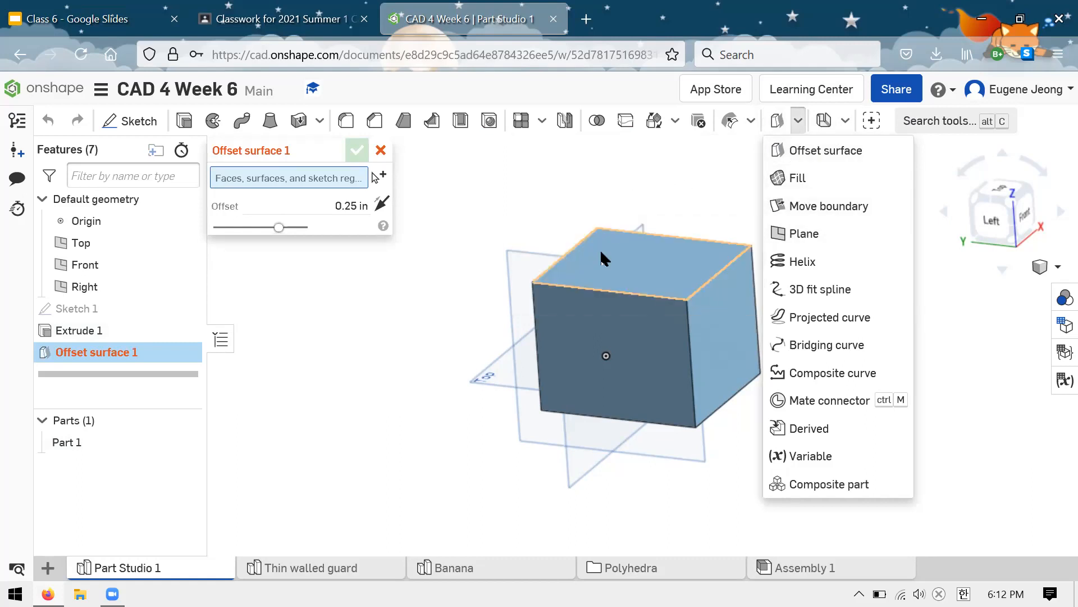
pyautogui.click(601, 252)
pyautogui.moveTo(781, 261); pyautogui.dragTo(755, 211, button='right')
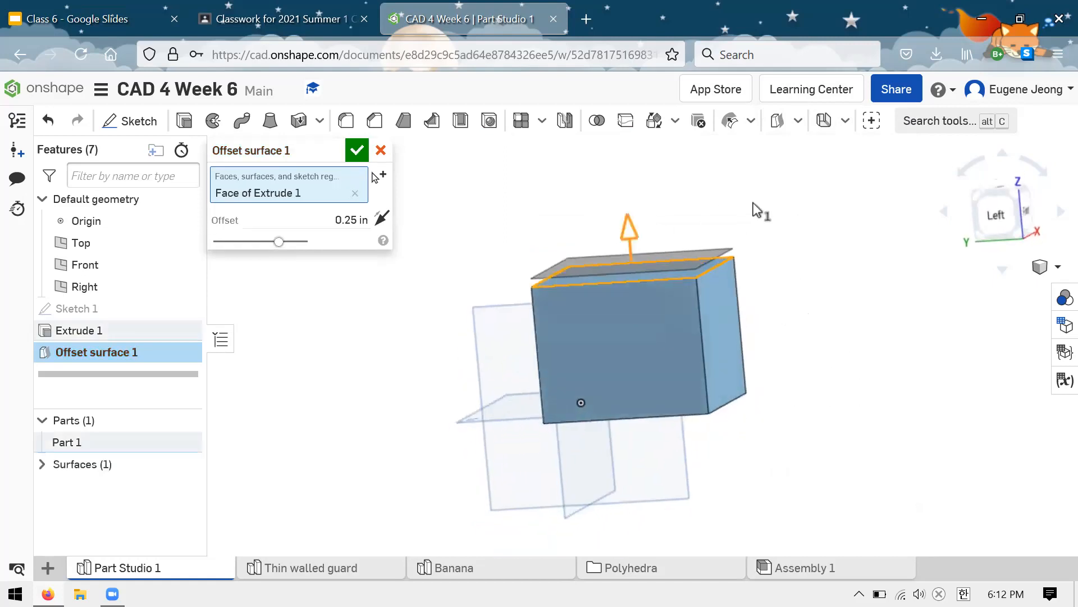
# Step: Clear the offset surface's face selection and pick the box's top face again
pyautogui.click(355, 193)
pyautogui.moveTo(621, 217); pyautogui.dragTo(558, 220, button='right')
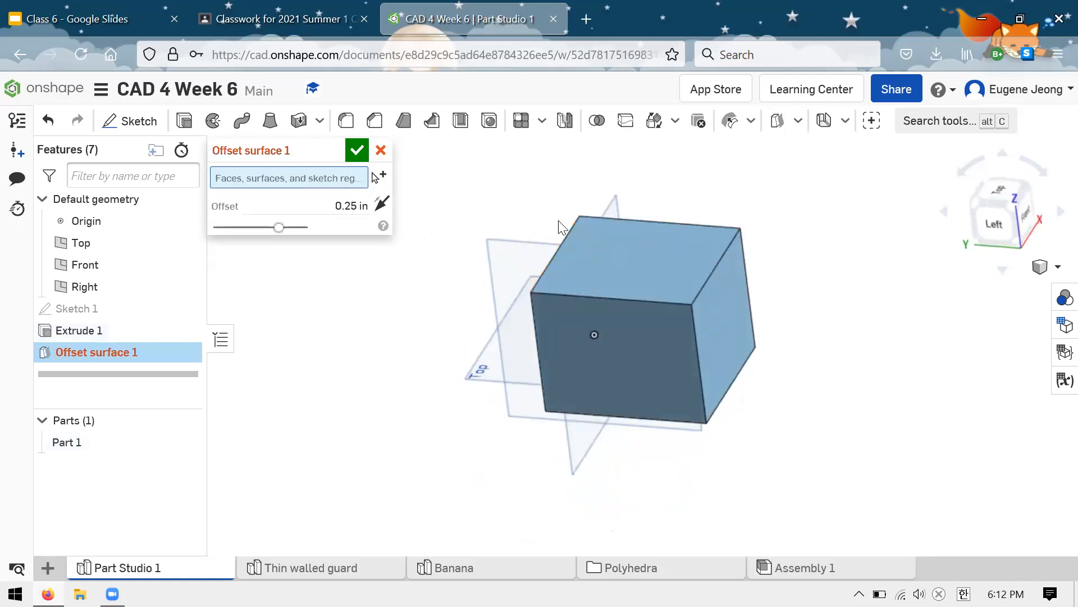
pyautogui.click(619, 251)
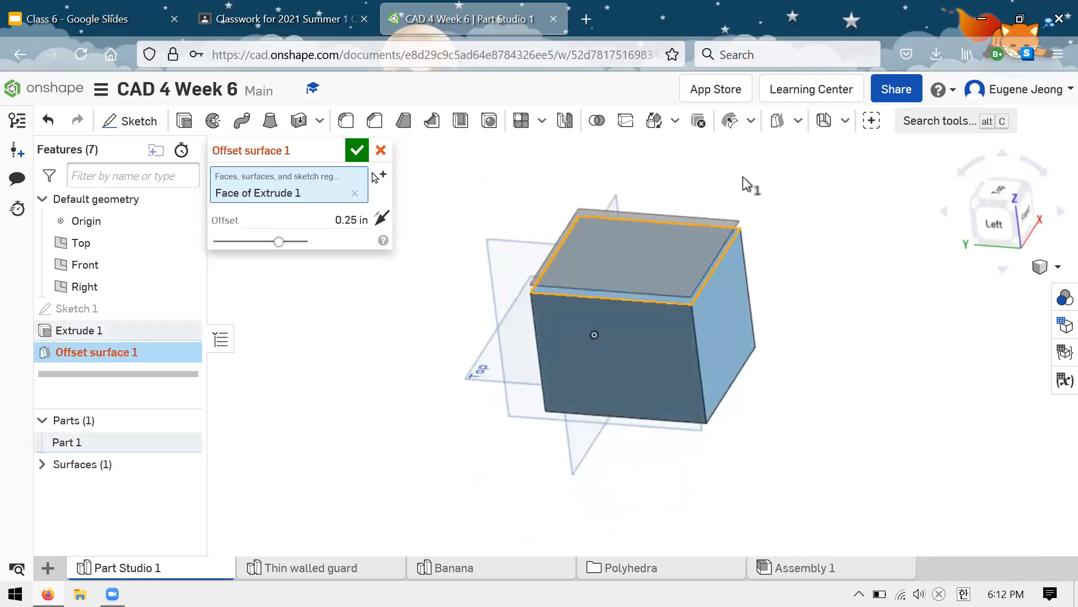
pyautogui.moveTo(782, 236); pyautogui.dragTo(790, 212, button='right')
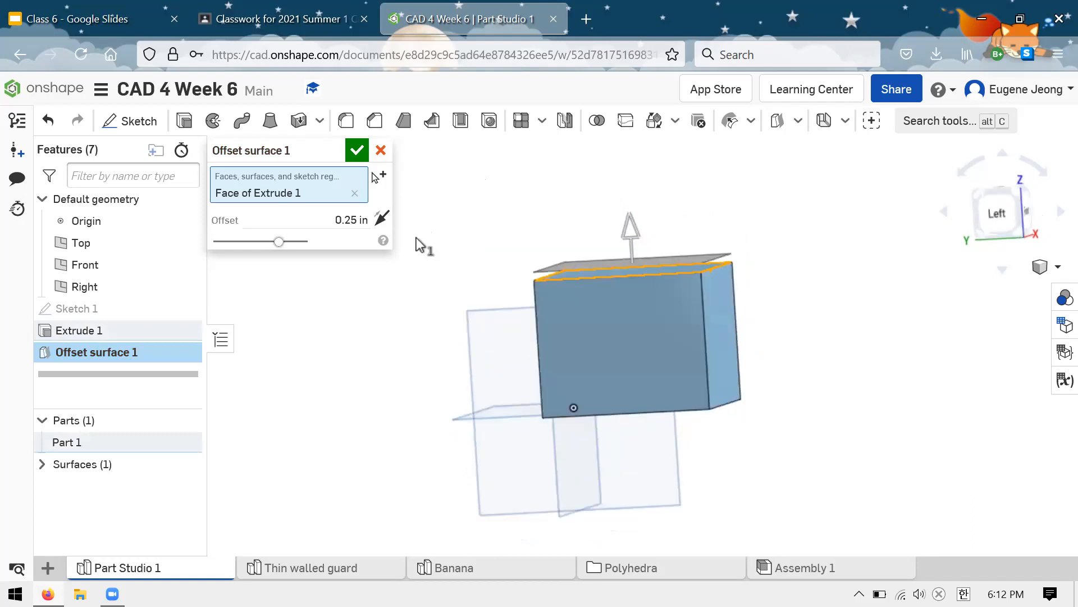
# Step: Set the surface offset to 0.5 in and create the offset surface above the box
pyautogui.moveTo(327, 220); pyautogui.dragTo(376, 219)
pyautogui.write('0.5')
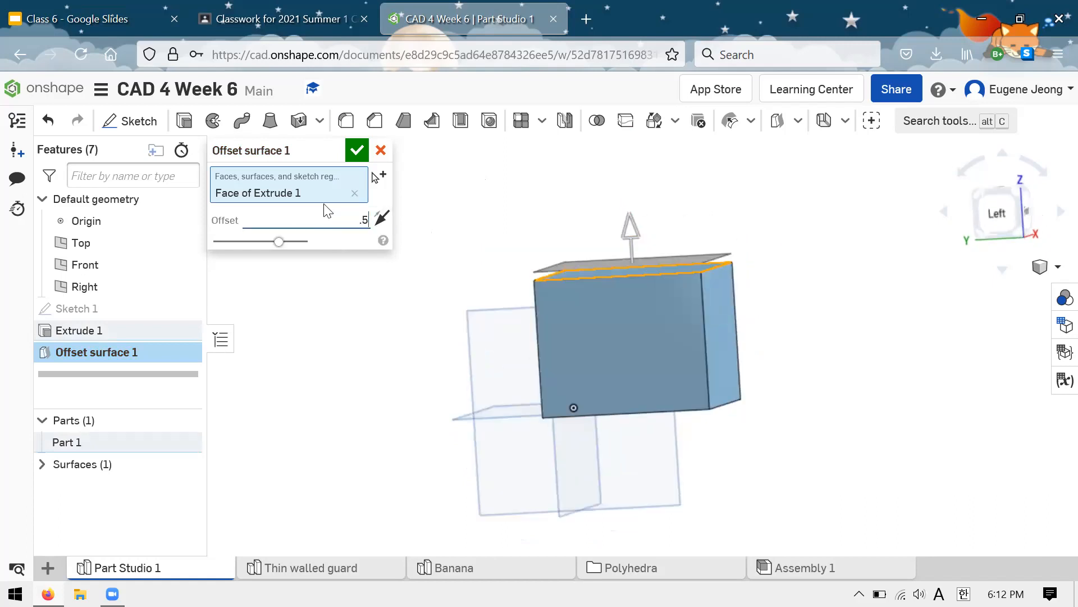
pyautogui.press('Return')
pyautogui.moveTo(747, 220)
pyautogui.mouseDown(button='right')
pyautogui.moveTo(762, 212)
pyautogui.moveTo(731, 213)
pyautogui.mouseUp(button='right')
pyautogui.click(356, 150)
# Step: Examine the offset surface and its gap above the box from several sides
pyautogui.moveTo(608, 211); pyautogui.dragTo(718, 213, button='right')
pyautogui.click(628, 243)
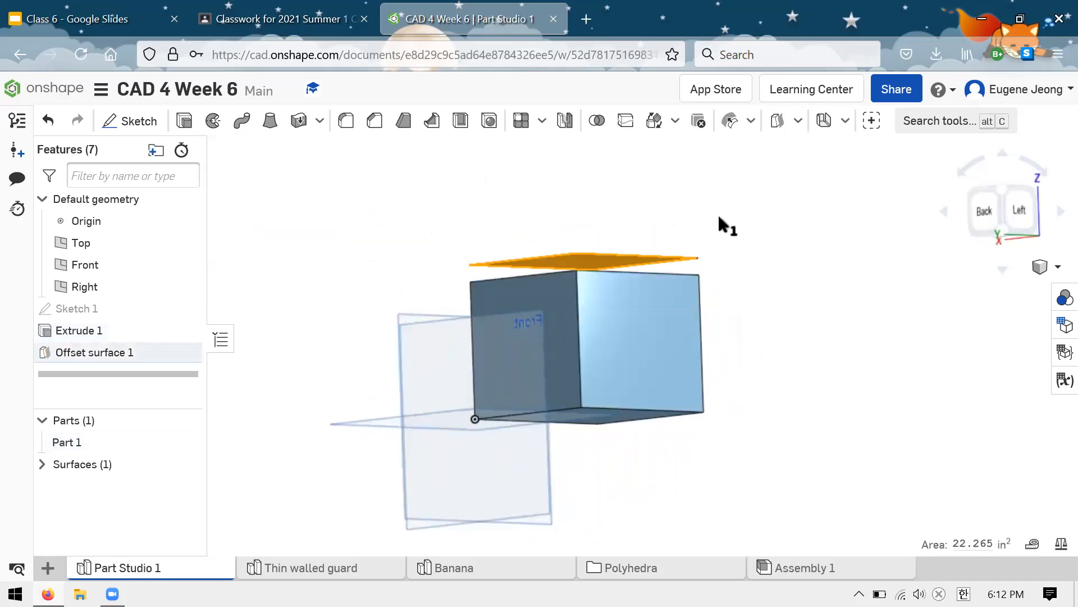
pyautogui.click(717, 213)
pyautogui.moveTo(646, 208); pyautogui.dragTo(624, 235, button='right')
pyautogui.click(623, 235)
pyautogui.moveTo(745, 255); pyautogui.dragTo(387, 260, button='right')
pyautogui.click(716, 283)
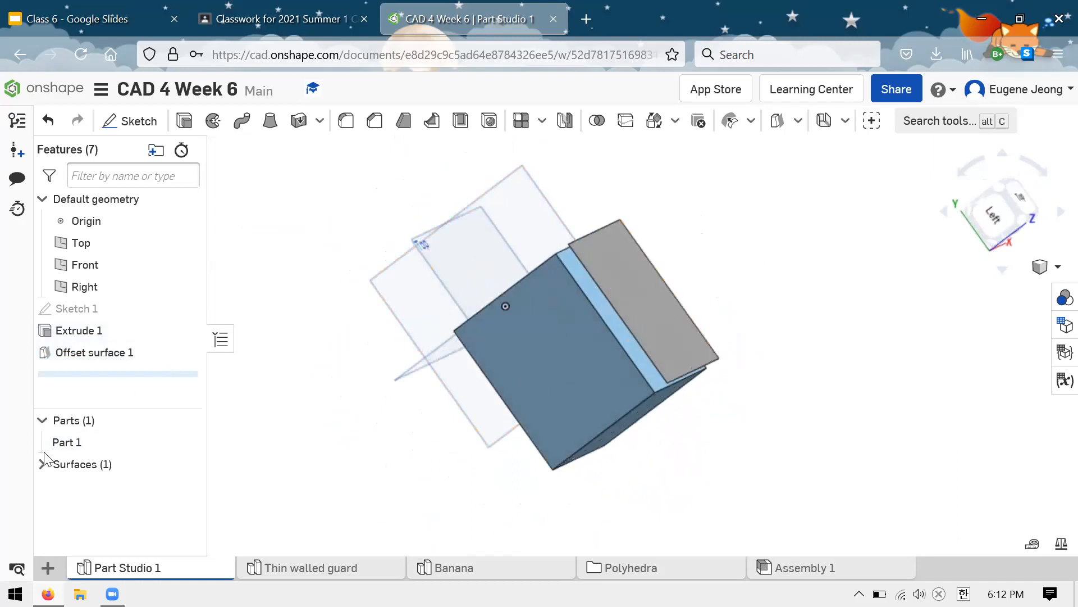
# Step: Compare the solid part with the separately listed surface by highlighting each one in the model
pyautogui.click(39, 465)
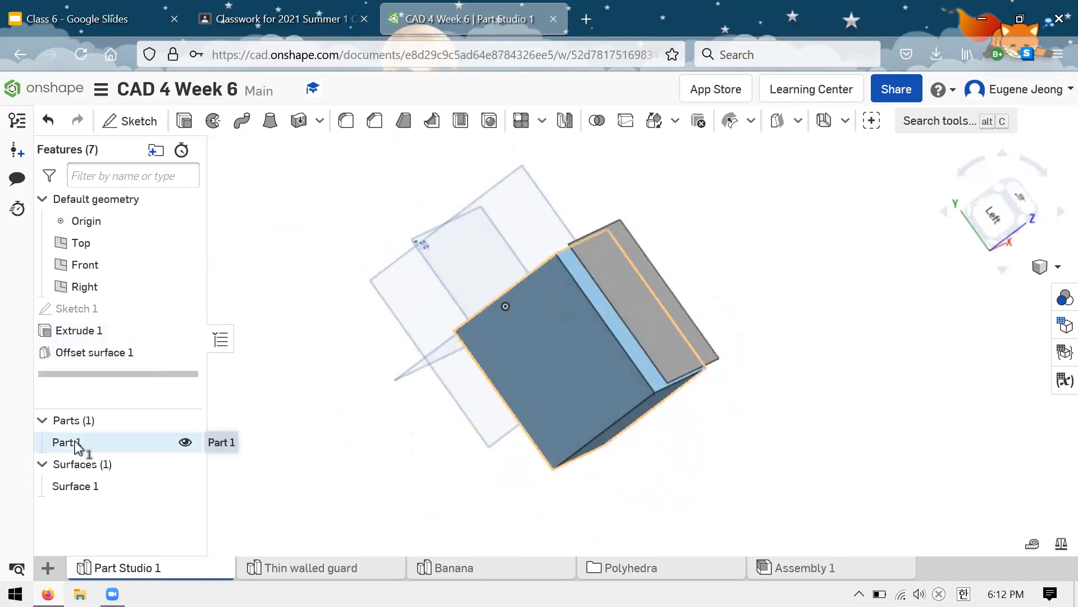
pyautogui.click(75, 444)
pyautogui.moveTo(331, 443)
pyautogui.mouseDown(button='right')
pyautogui.moveTo(336, 415)
pyautogui.moveTo(330, 441)
pyautogui.moveTo(330, 427)
pyautogui.mouseUp(button='right')
pyautogui.click(330, 441)
pyautogui.click(90, 484)
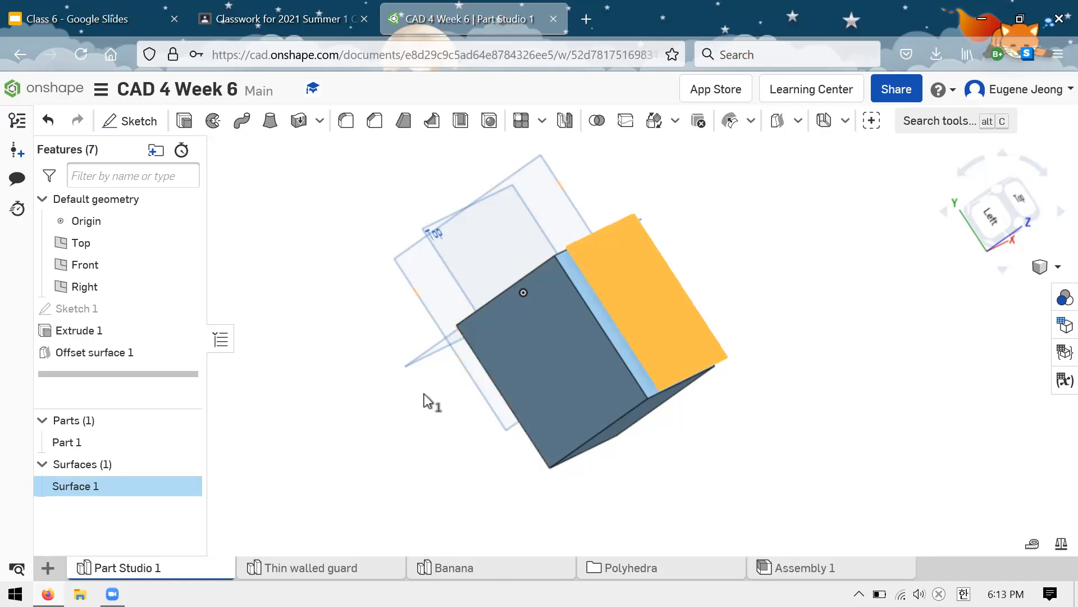
pyautogui.moveTo(429, 426); pyautogui.dragTo(191, 474, button='right')
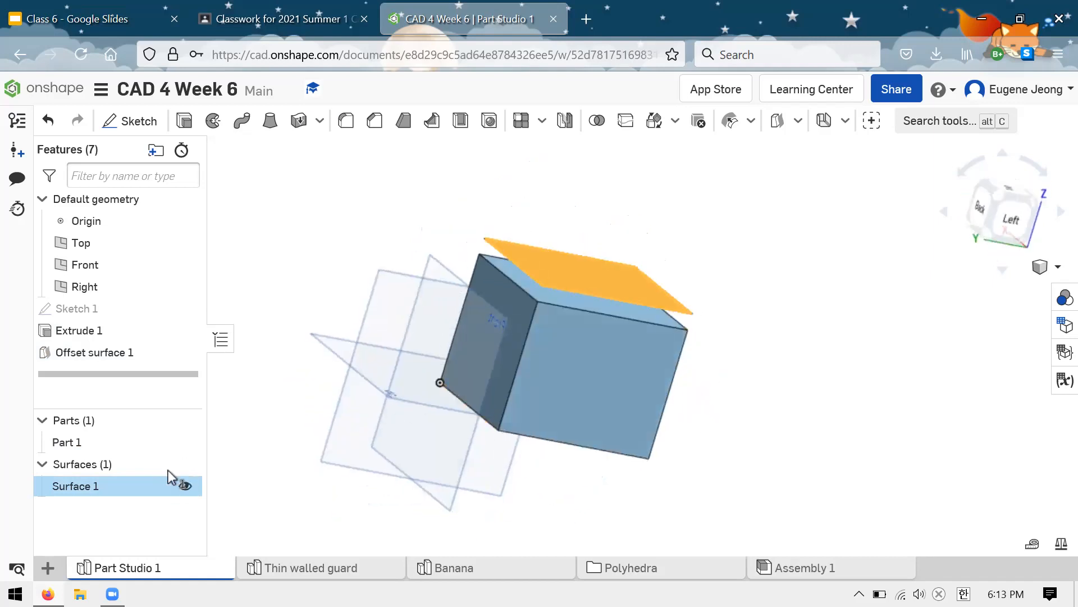
pyautogui.moveTo(706, 200); pyautogui.dragTo(630, 264, button='right')
pyautogui.click(631, 264)
pyautogui.click(785, 325)
pyautogui.moveTo(717, 356); pyautogui.dragTo(469, 398, button='right')
# Step: Delete the offset surface body with a Delete part feature and undo that deletion
pyautogui.click(128, 482)
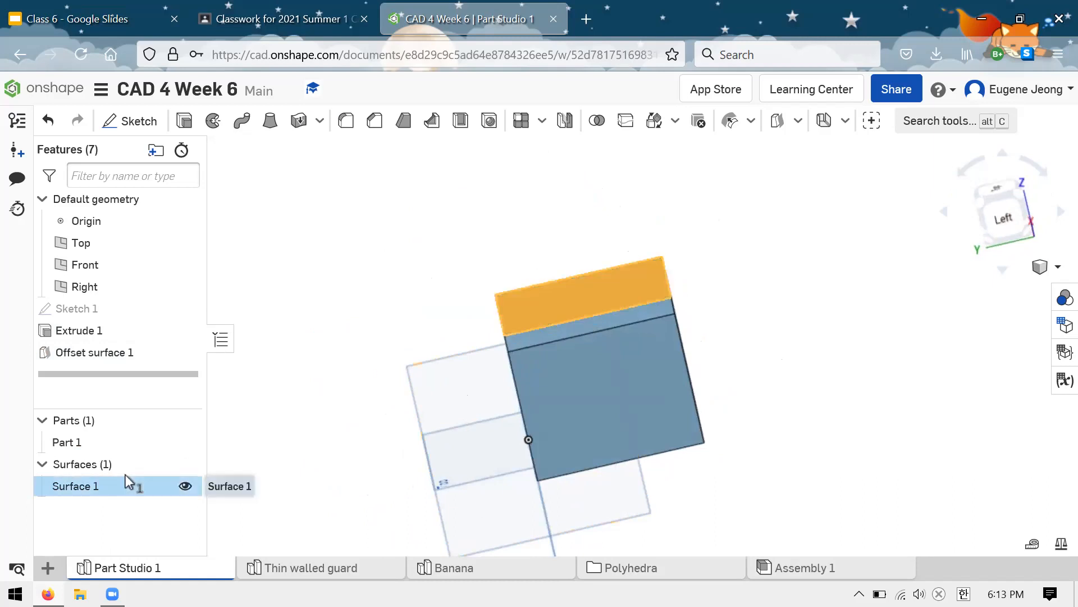
pyautogui.press('Delete')
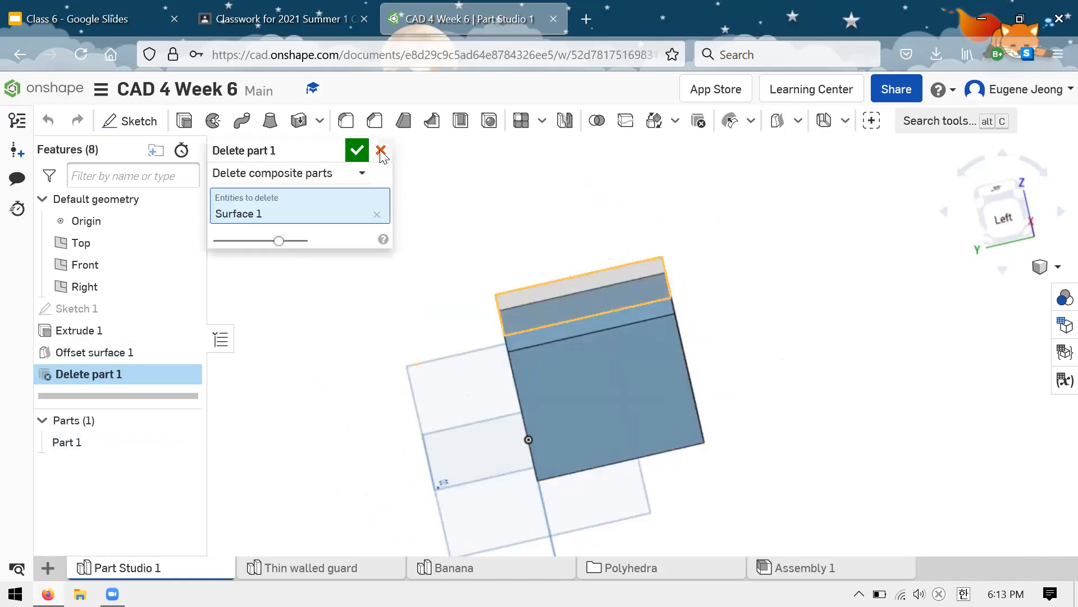
pyautogui.click(357, 147)
pyautogui.hotkey('ctrl', 'z')
# Step: Delete the offset surface feature, the extrude and the rectangle sketch, leaving only the default geometry
pyautogui.click(129, 442)
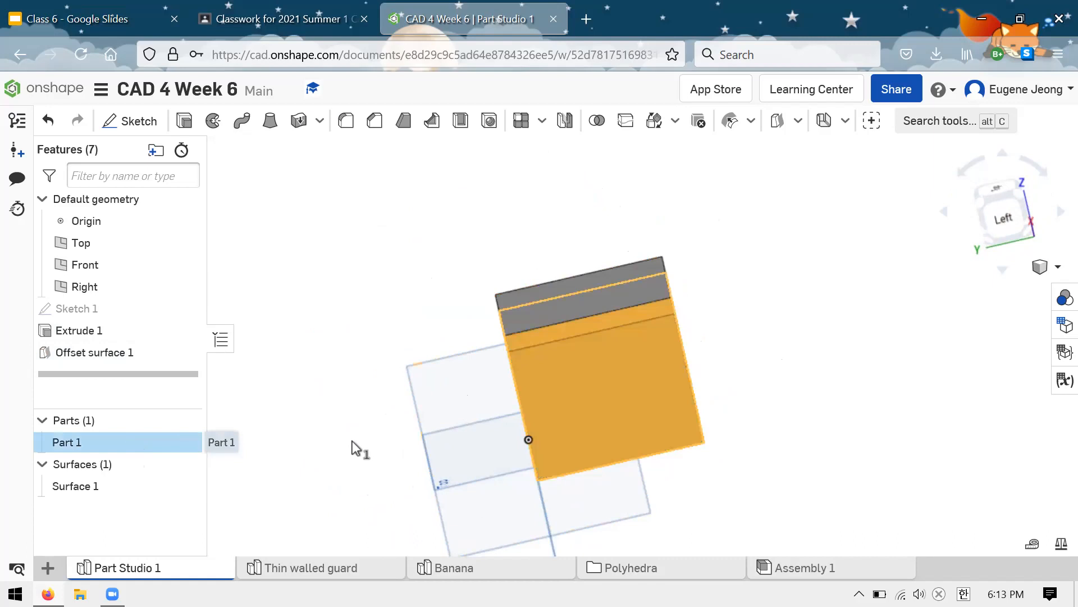
pyautogui.click(151, 359)
pyautogui.press('Delete')
pyautogui.click(131, 326)
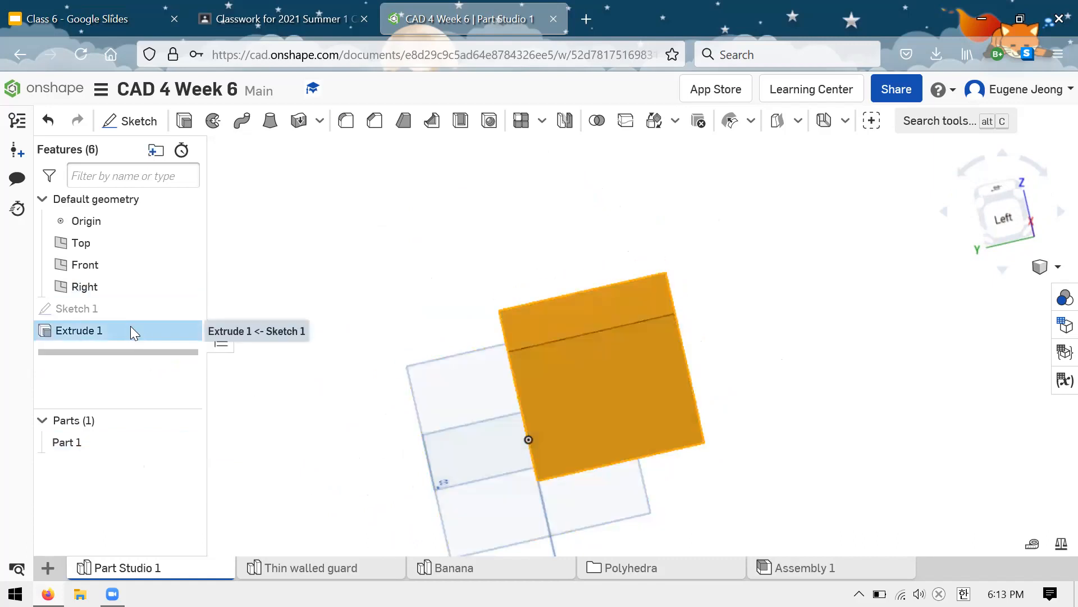
pyautogui.press('Delete')
pyautogui.press('Delete')
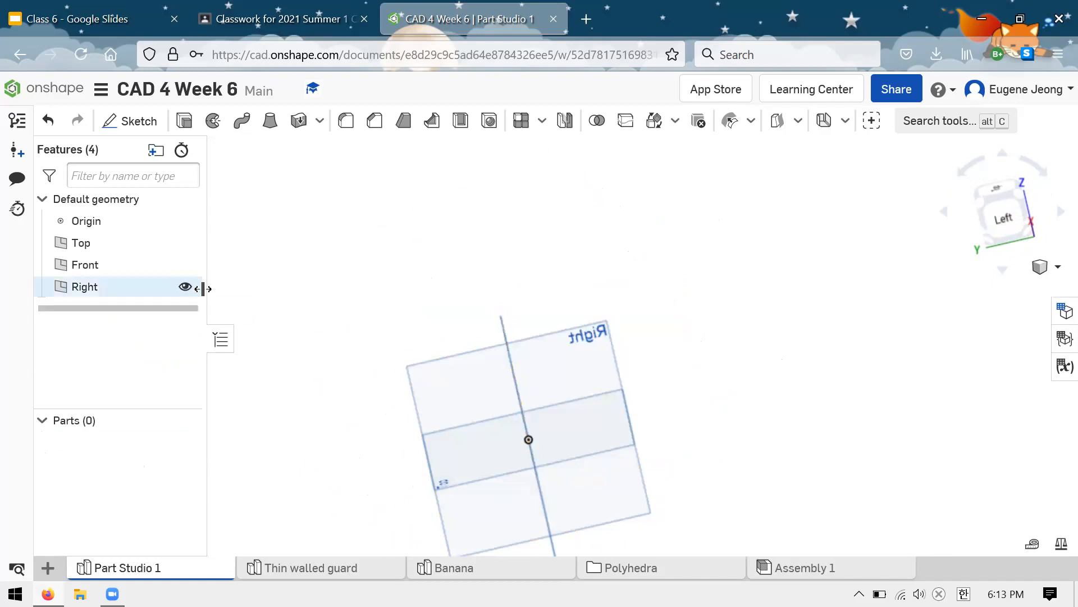
pyautogui.scroll(-5, 571, 304)
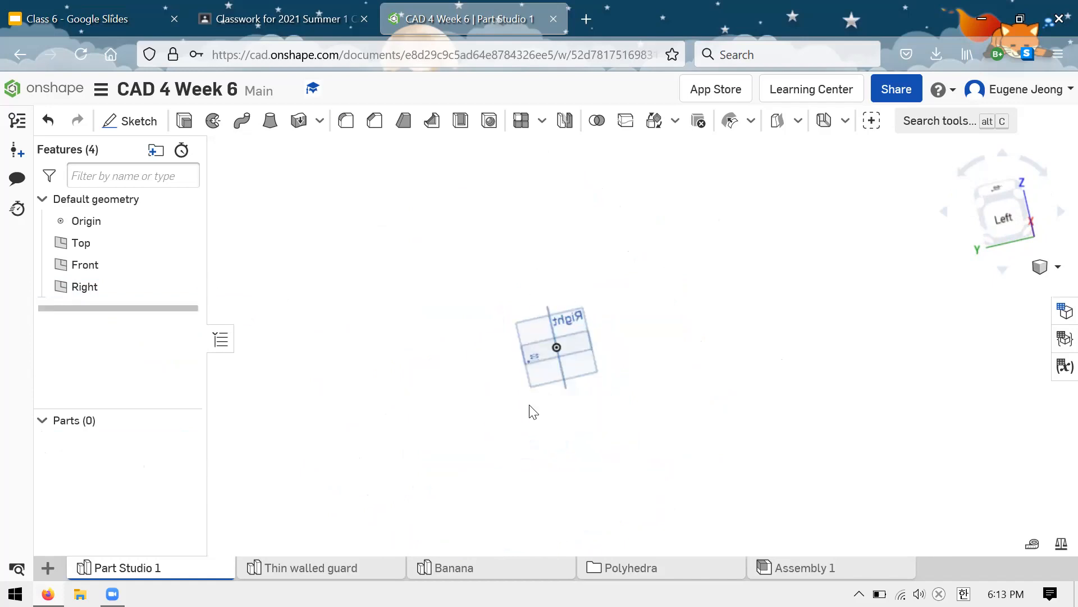
pyautogui.scroll(2, 562, 303)
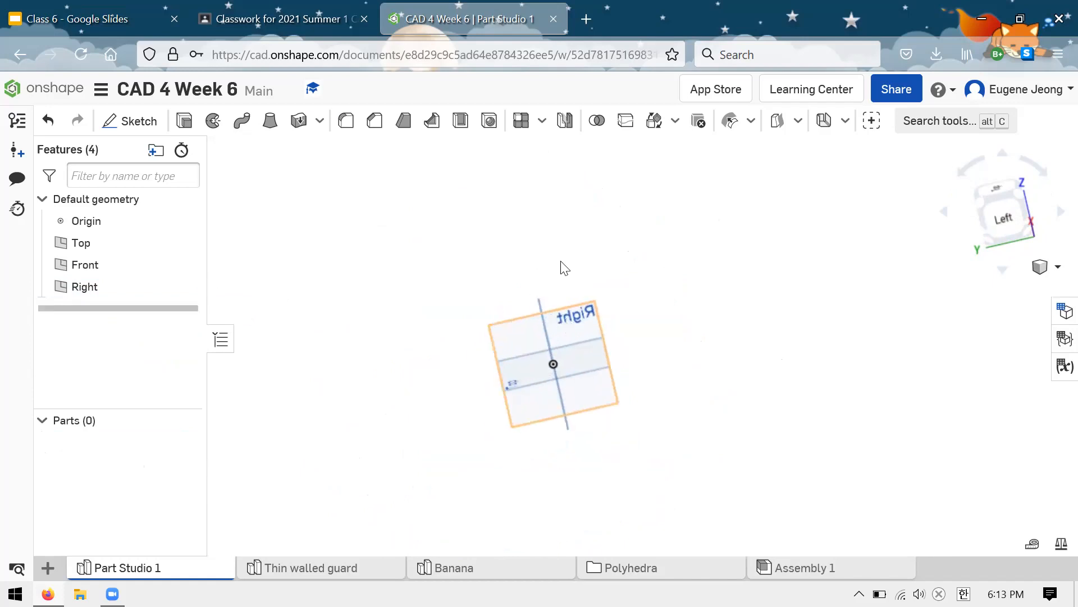
pyautogui.scroll(-1, 561, 221)
pyautogui.scroll(4, 546, 293)
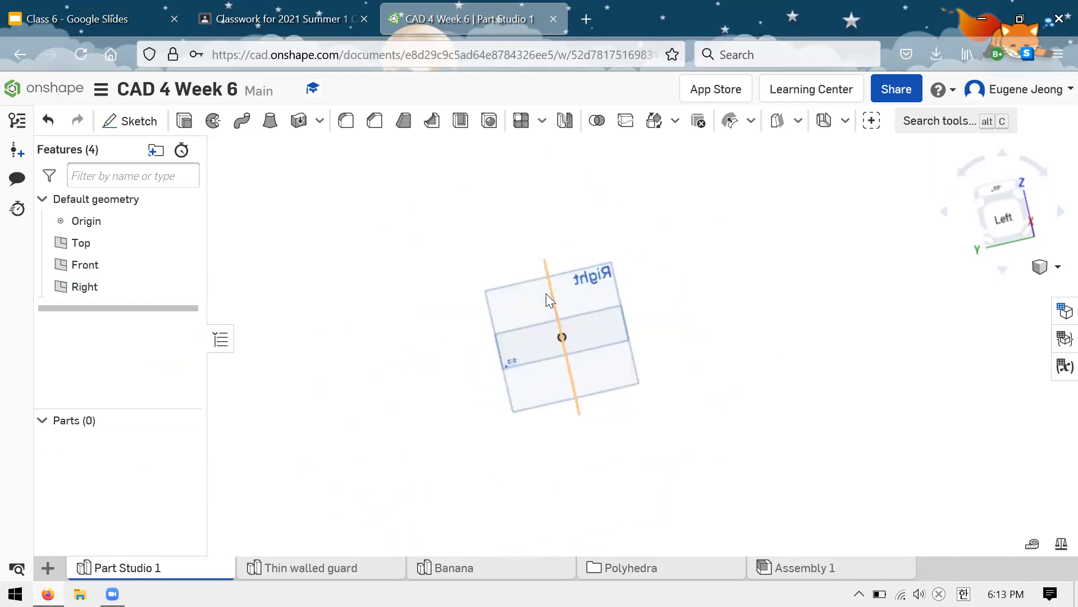
pyautogui.moveTo(696, 212); pyautogui.dragTo(786, 208, button='right')
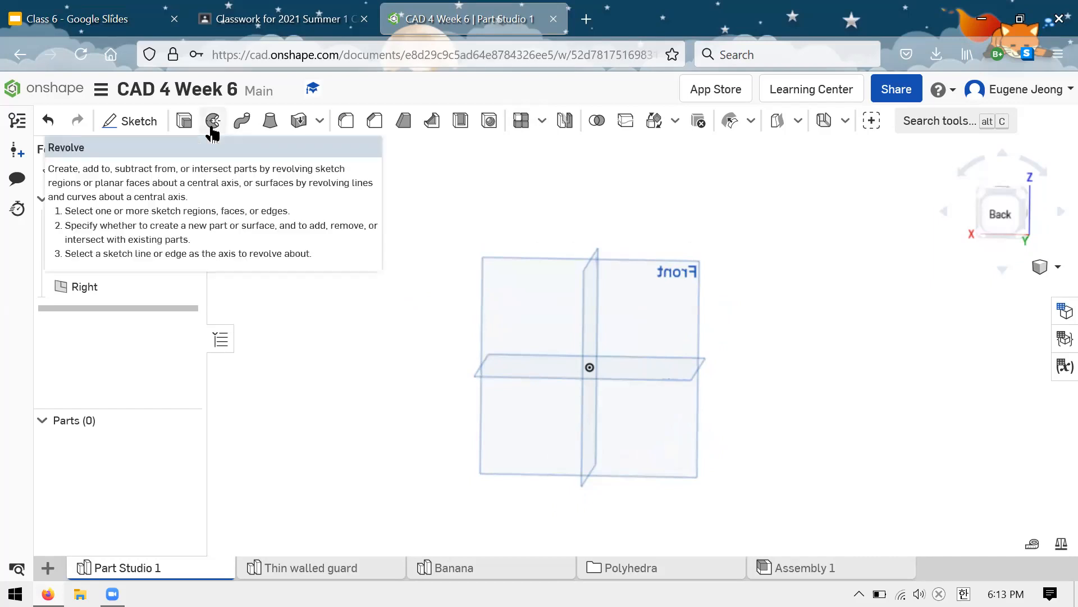
pyautogui.moveTo(753, 281); pyautogui.dragTo(673, 269, button='right')
pyautogui.moveTo(761, 252); pyautogui.dragTo(721, 256, button='right')
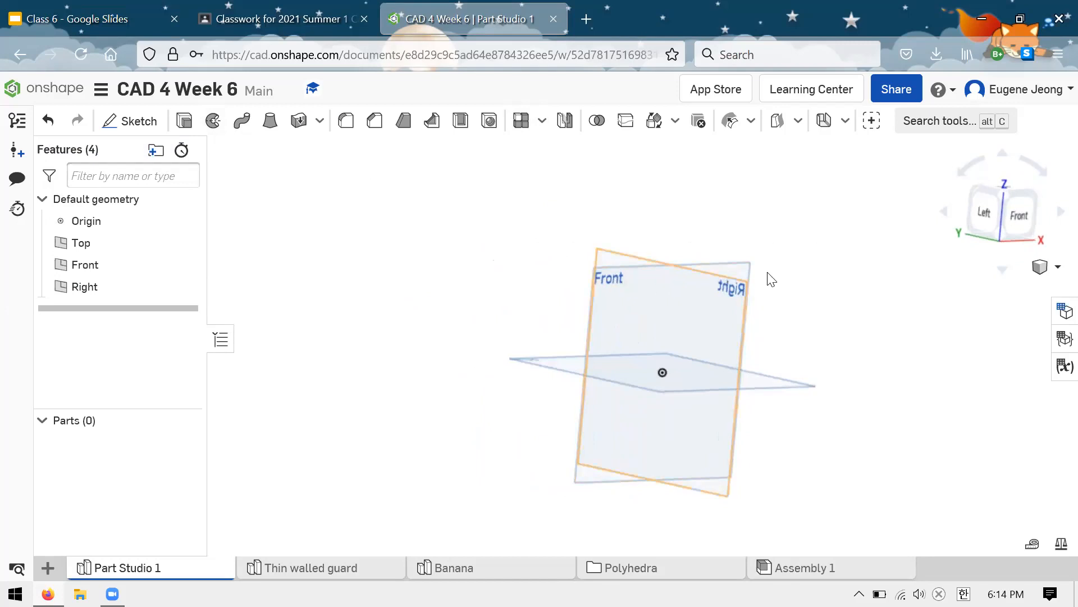
pyautogui.moveTo(829, 277); pyautogui.dragTo(805, 289, button='right')
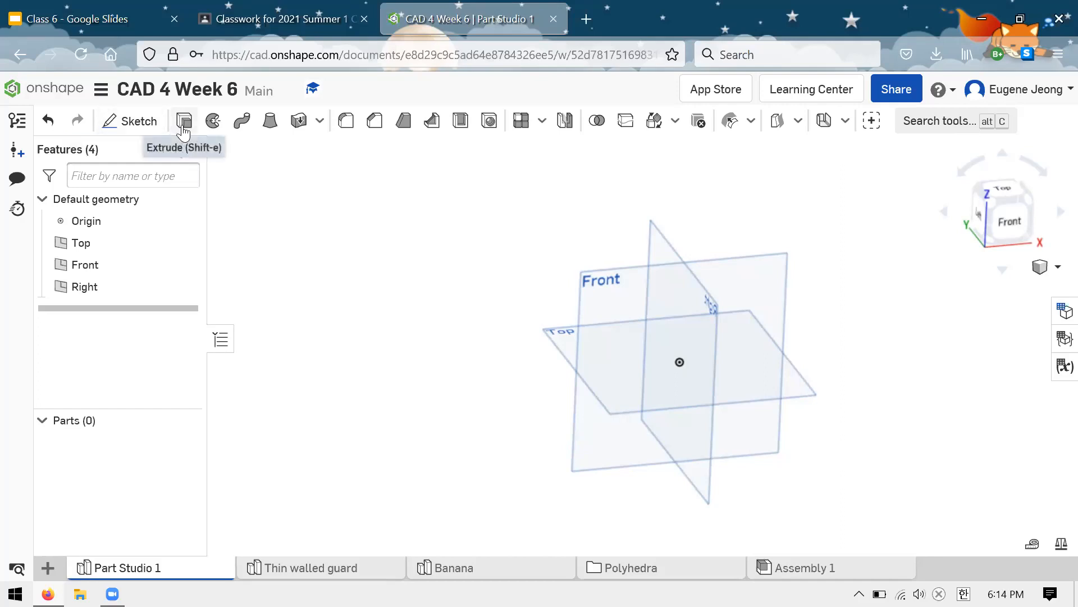
# Step: Start a sketch on the Front plane and draw a corner rectangle from the origin, about 2.6 by 2.5 in
pyautogui.click(153, 124)
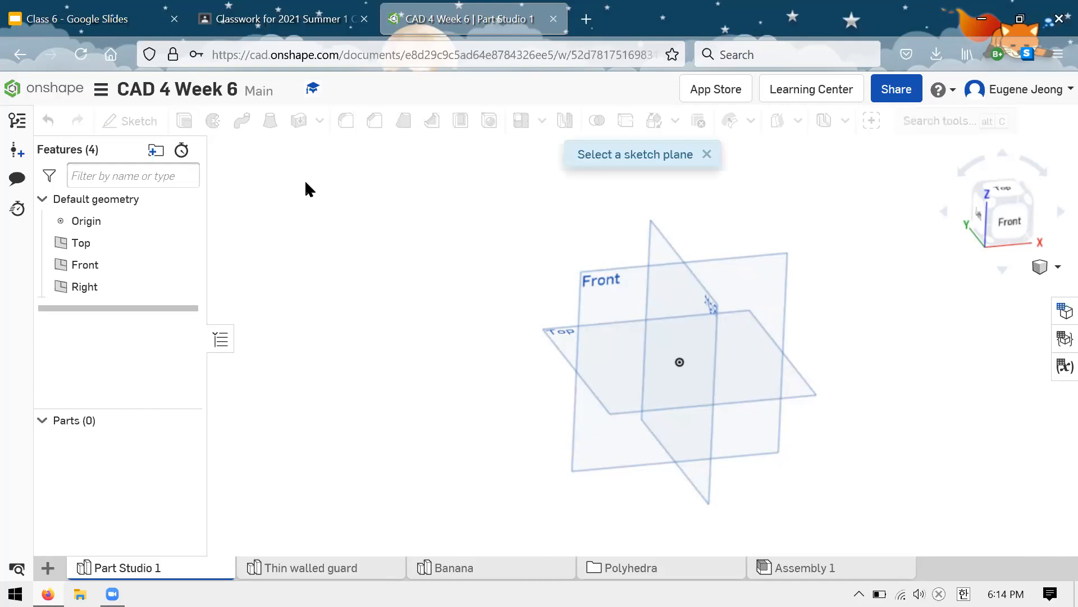
pyautogui.click(605, 285)
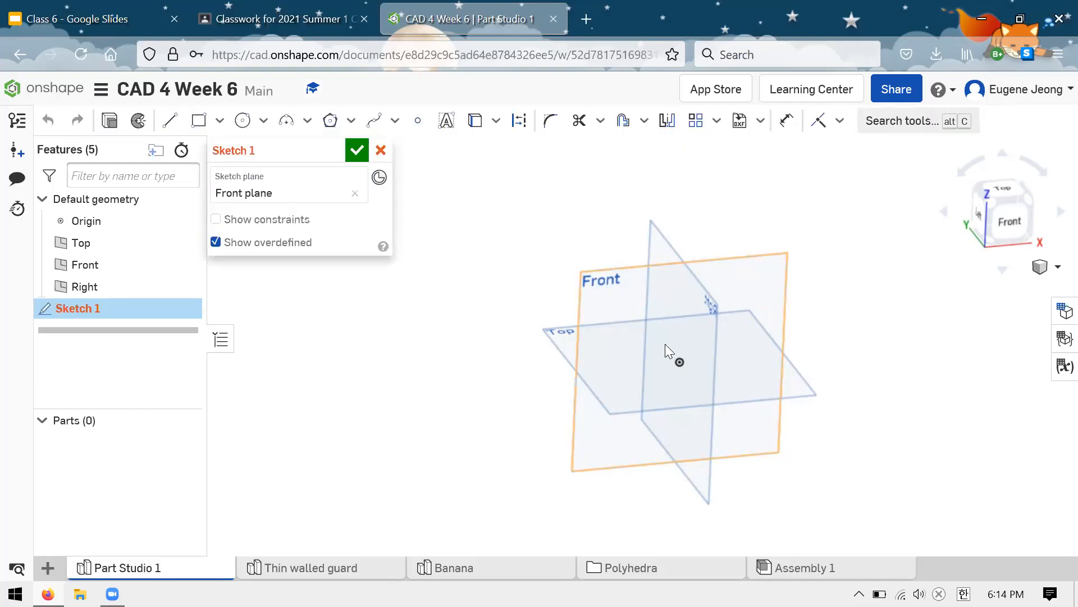
pyautogui.press('n')
pyautogui.click(199, 121)
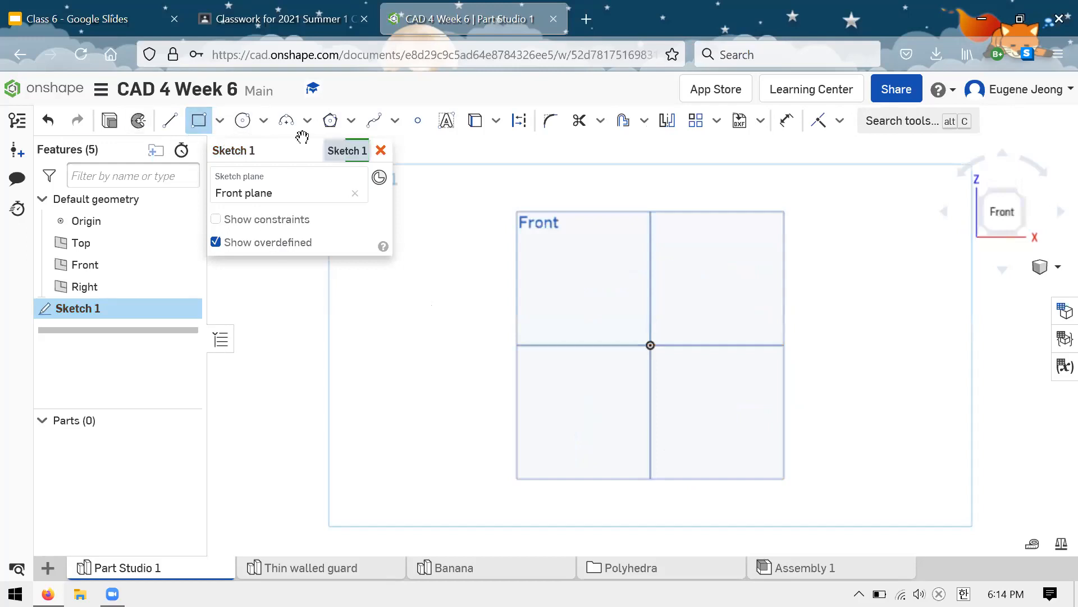
pyautogui.click(651, 346)
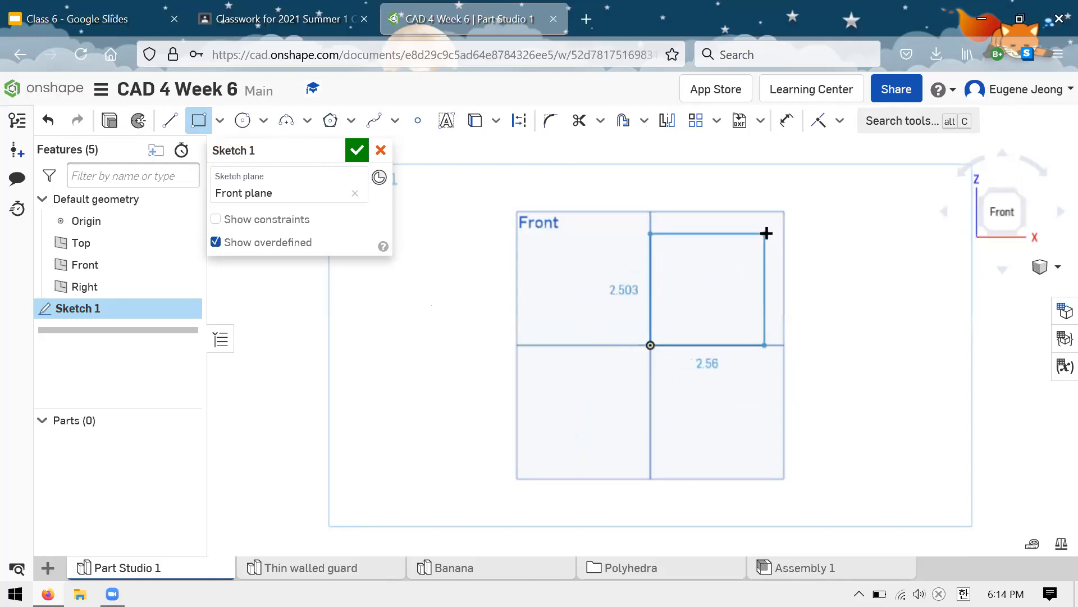
pyautogui.click(767, 233)
# Step: Dimension the rectangle's lower horizontal edge to 1 in
pyautogui.press('d')
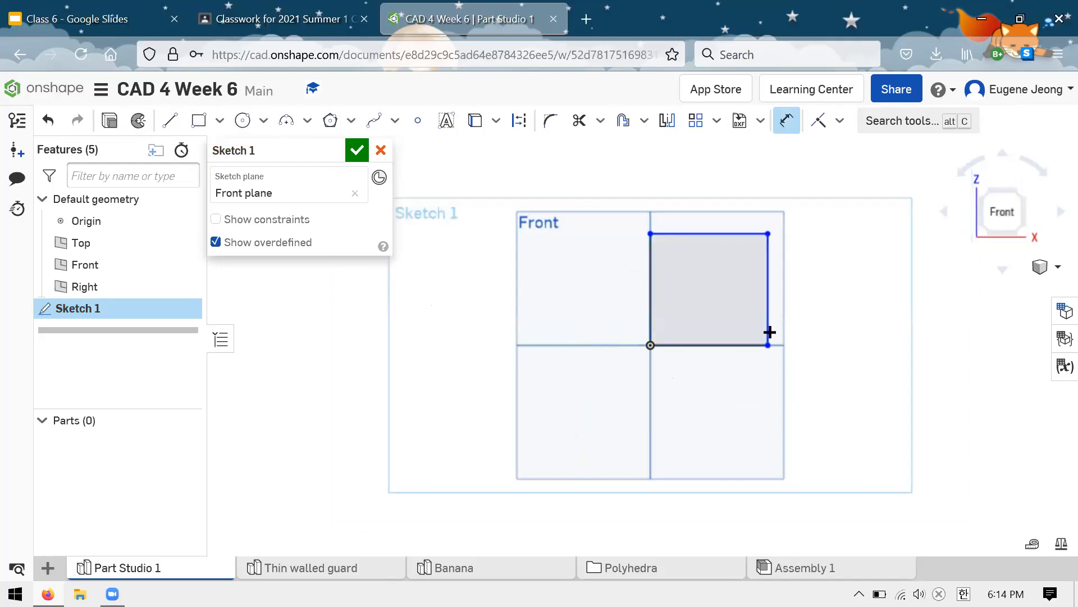
pyautogui.click(743, 346)
pyautogui.click(712, 402)
pyautogui.write('1')
pyautogui.press('Return')
pyautogui.press('Escape')
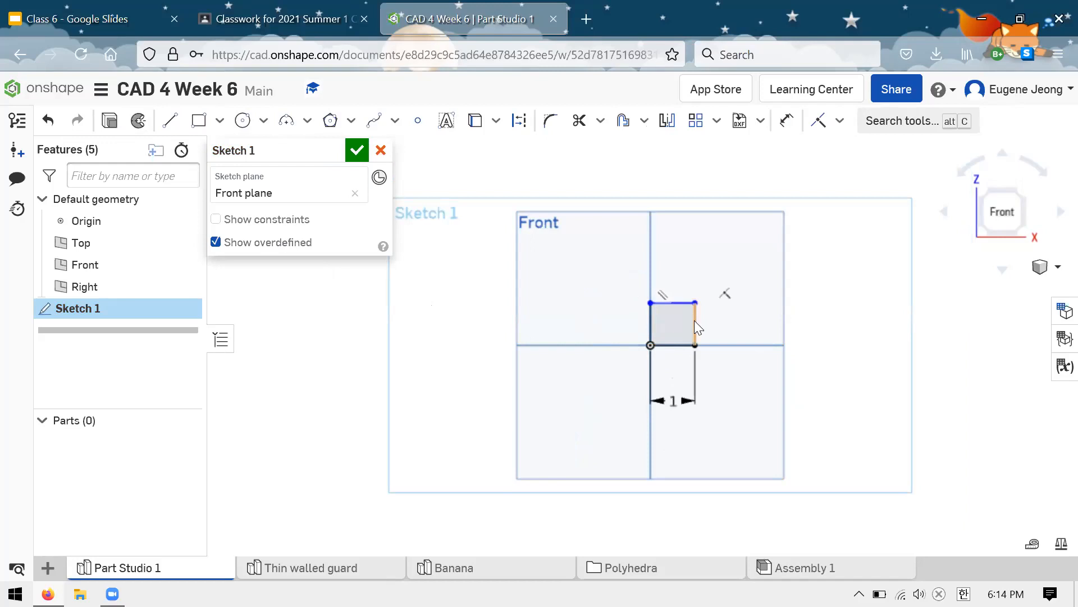
# Step: Constrain the rectangle's lower and vertical edges to equal length and finish the Front plane sketch
pyautogui.press('e')
pyautogui.click(677, 345)
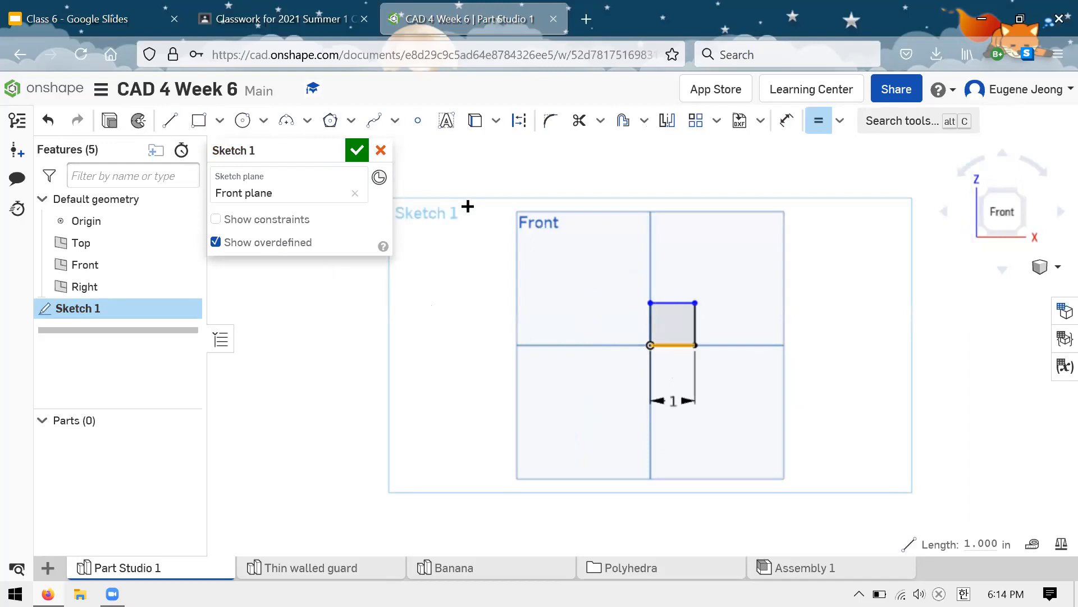
pyautogui.click(695, 320)
pyautogui.click(356, 150)
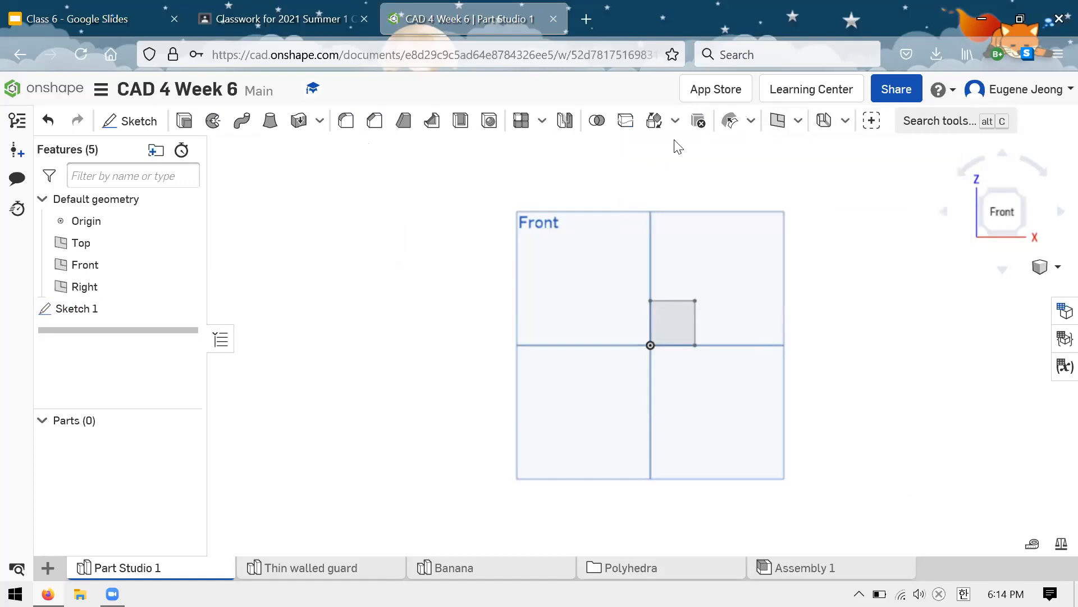
# Step: Create a new Fill surface bounded by the four edges of the sketched square
pyautogui.click(798, 123)
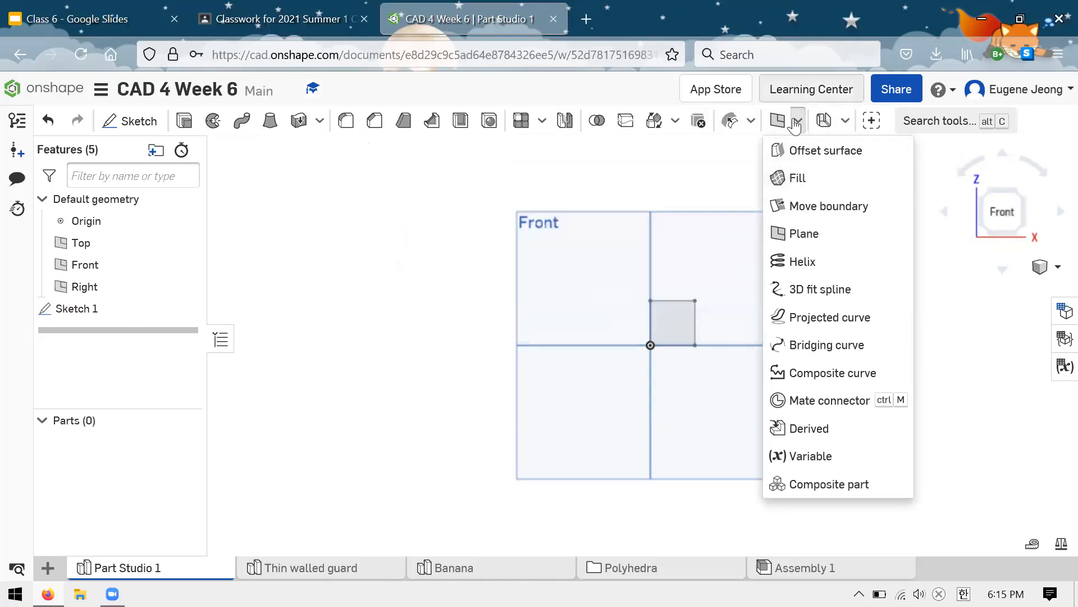
pyautogui.click(798, 182)
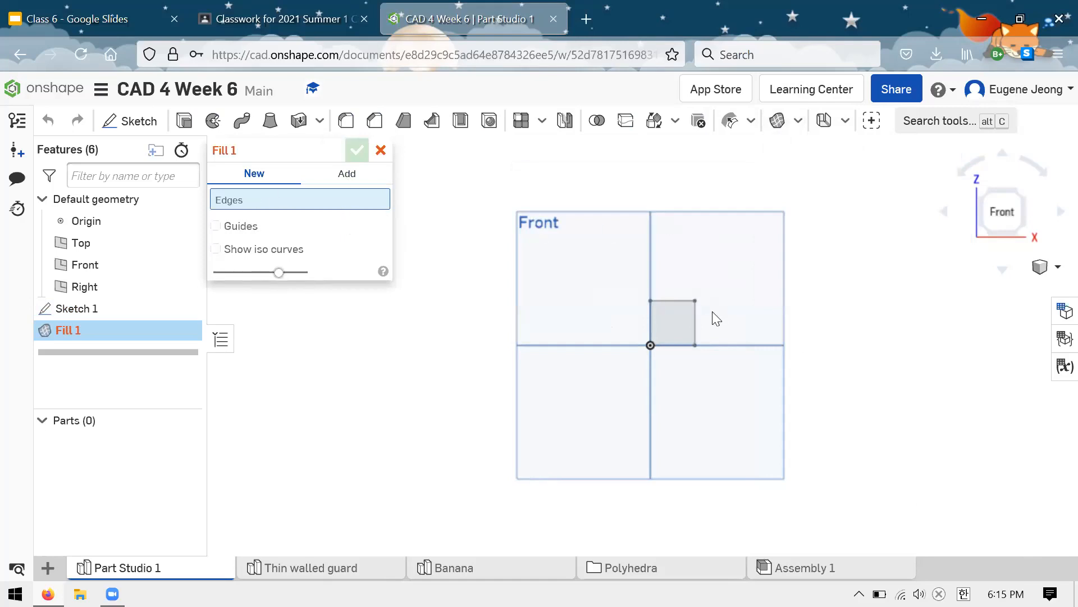
pyautogui.scroll(-1, 679, 386)
pyautogui.scroll(5, 677, 322)
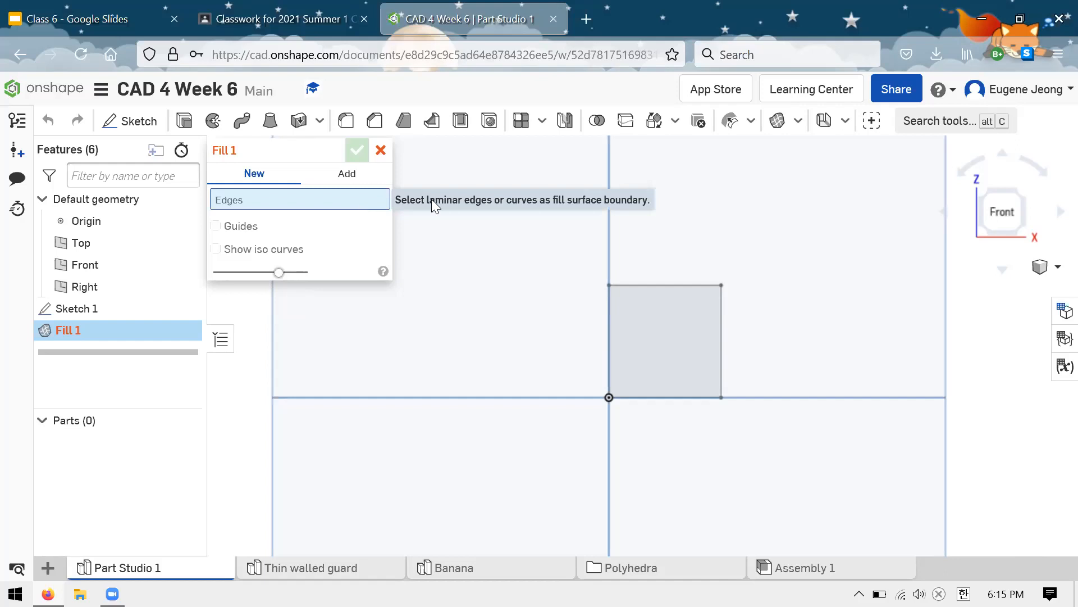
pyautogui.click(667, 304)
pyautogui.click(723, 349)
pyautogui.click(650, 397)
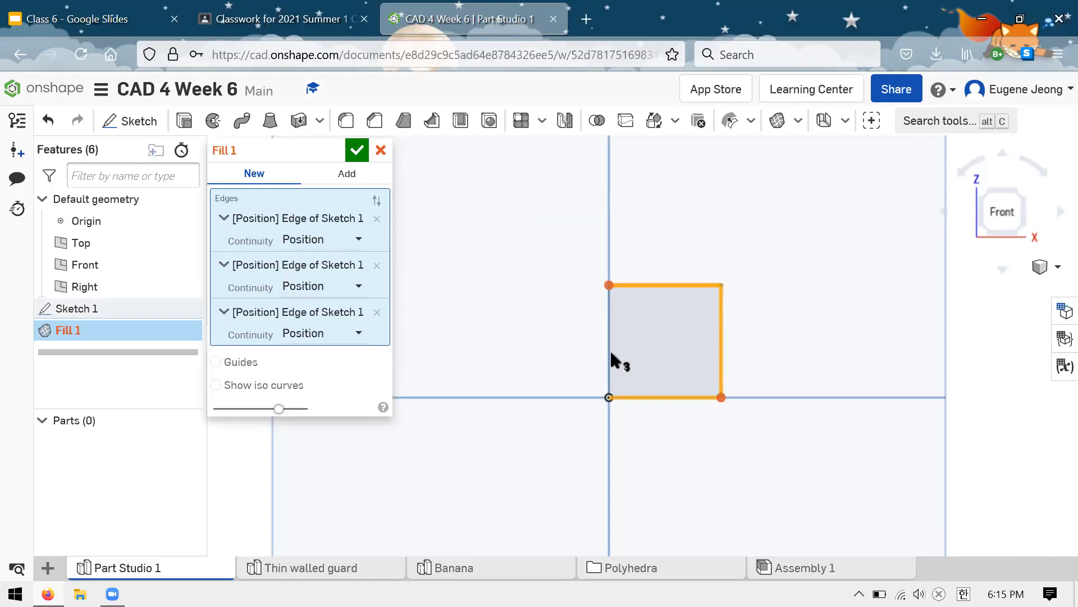
pyautogui.click(610, 349)
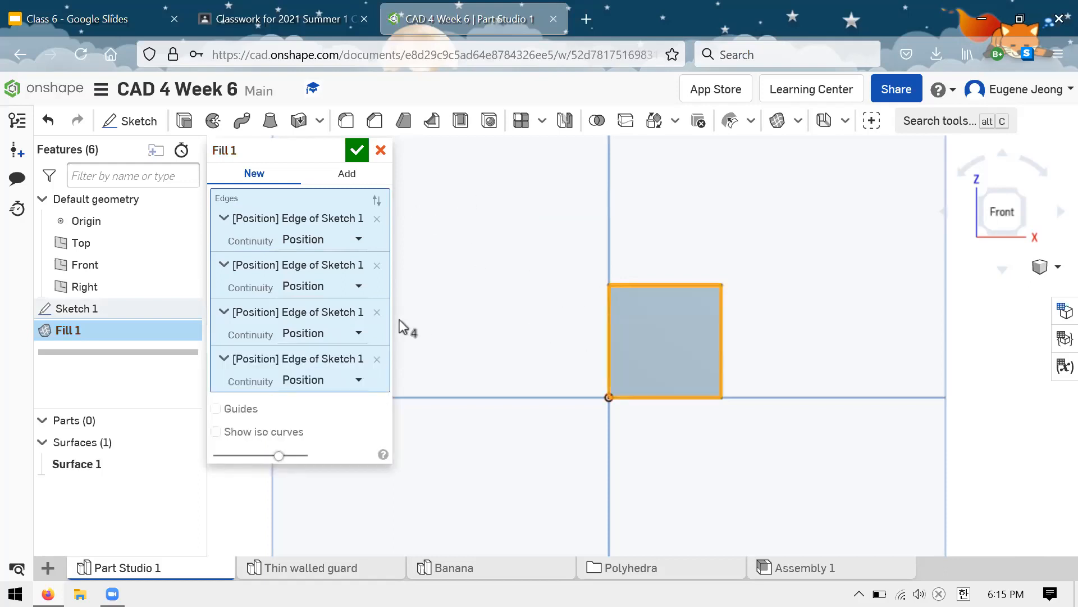
pyautogui.click(358, 150)
# Step: Inspect the filled surface from an angle and review the continuity options of its first boundary edge
pyautogui.scroll(2, 467, 272)
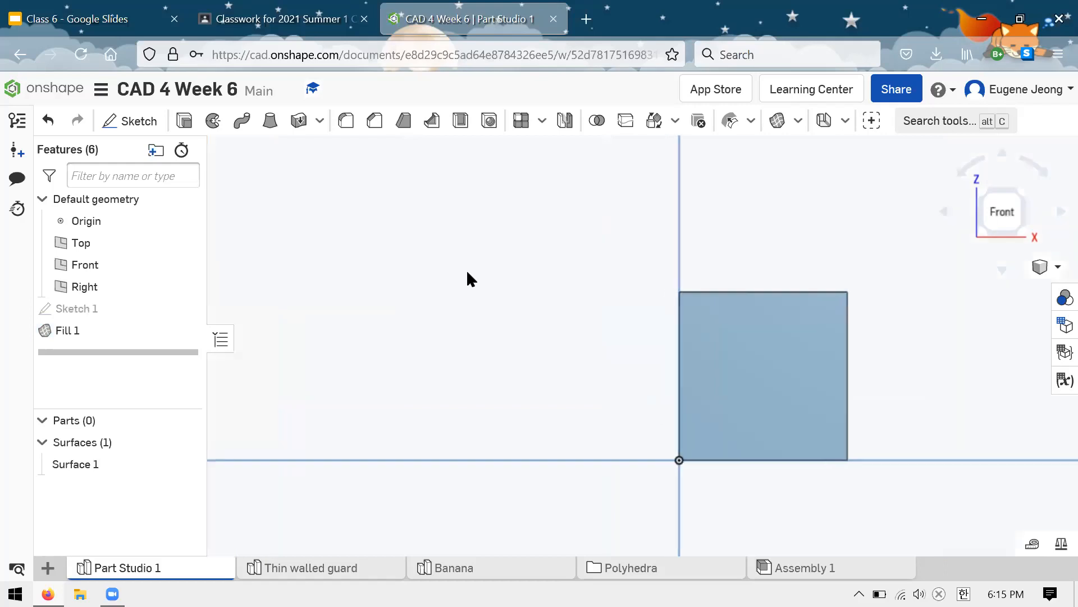
pyautogui.scroll(-5, 467, 273)
pyautogui.moveTo(632, 239); pyautogui.dragTo(349, 345, button='right')
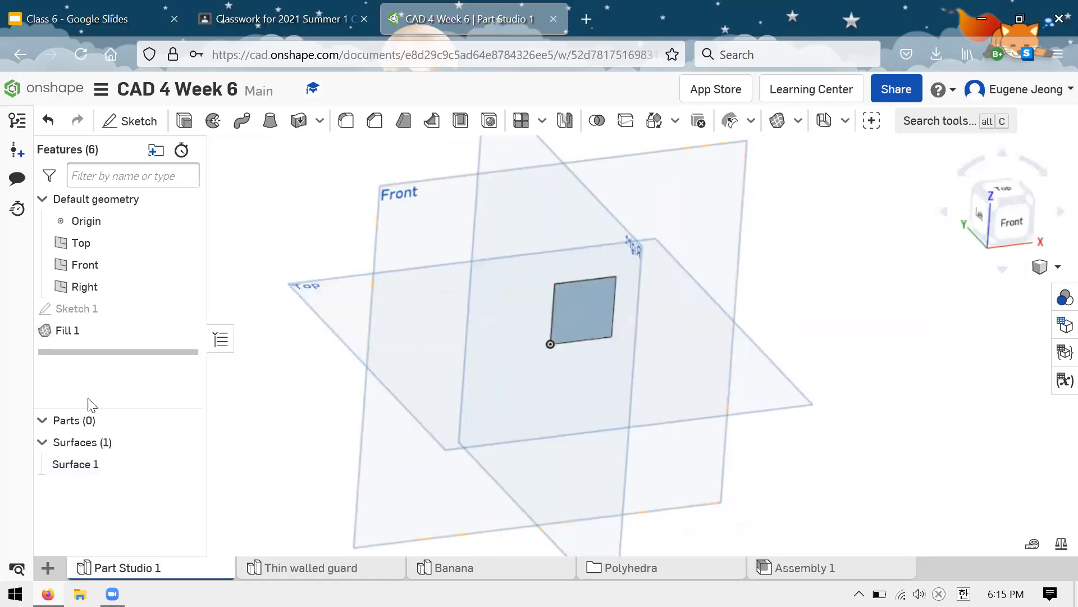
pyautogui.moveTo(296, 234); pyautogui.dragTo(236, 221, button='right')
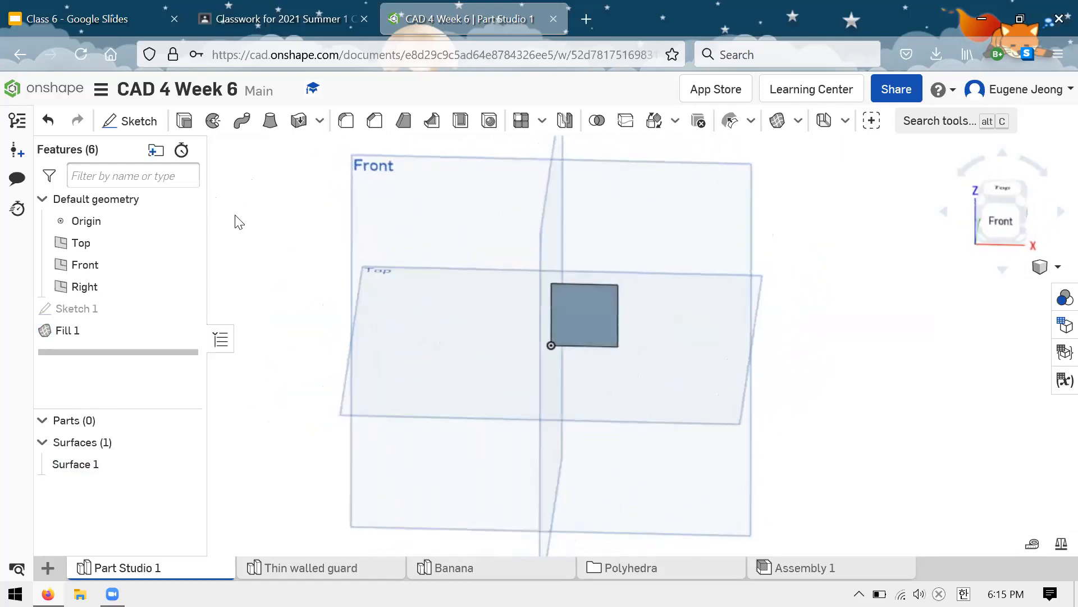
pyautogui.rightClick(115, 326)
pyautogui.click(149, 360)
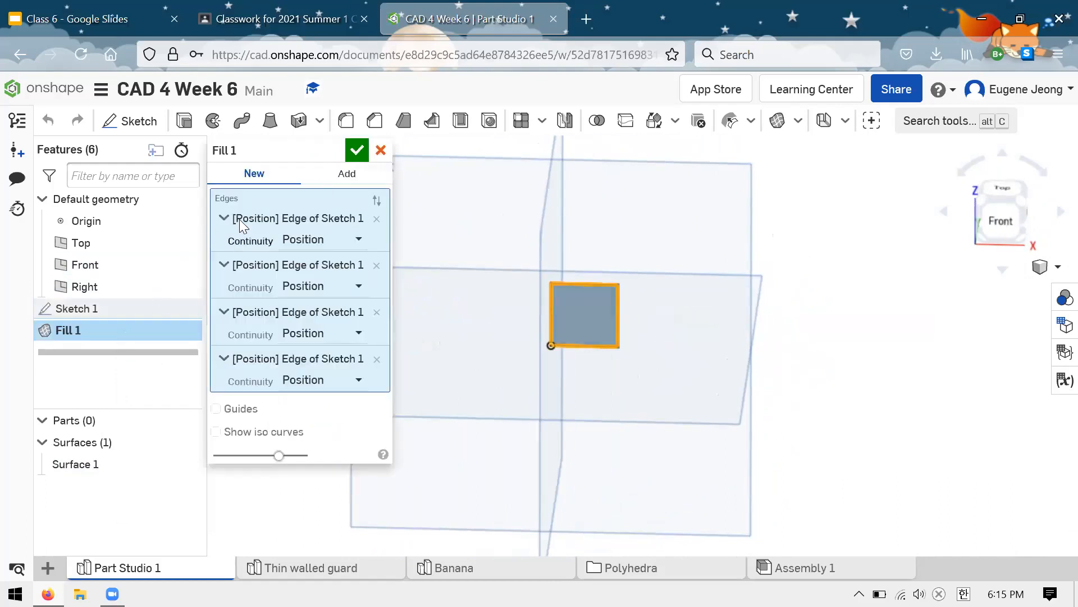
pyautogui.click(354, 240)
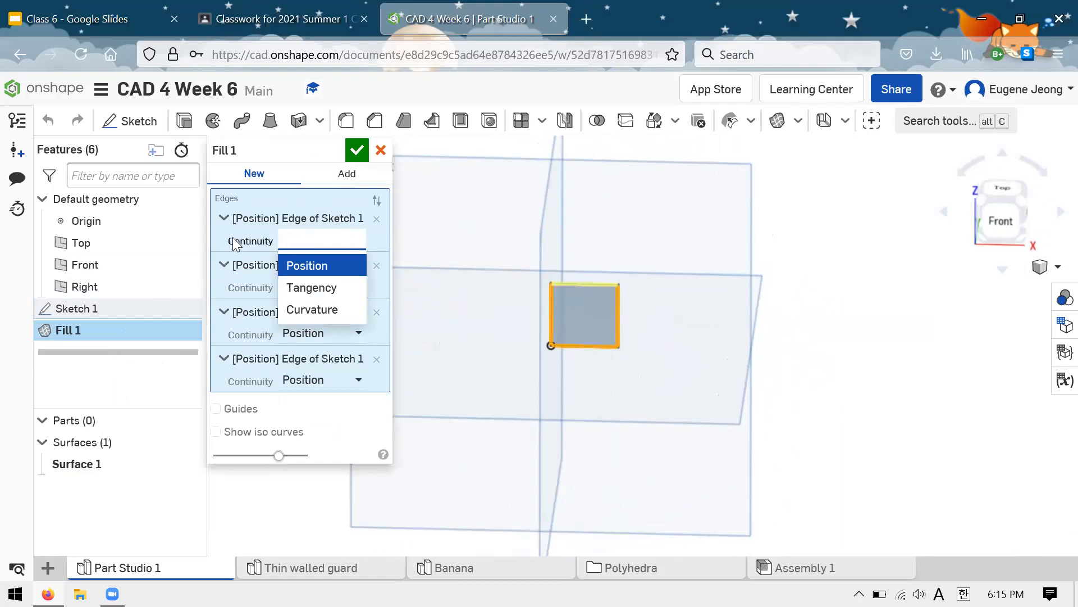
pyautogui.click(212, 237)
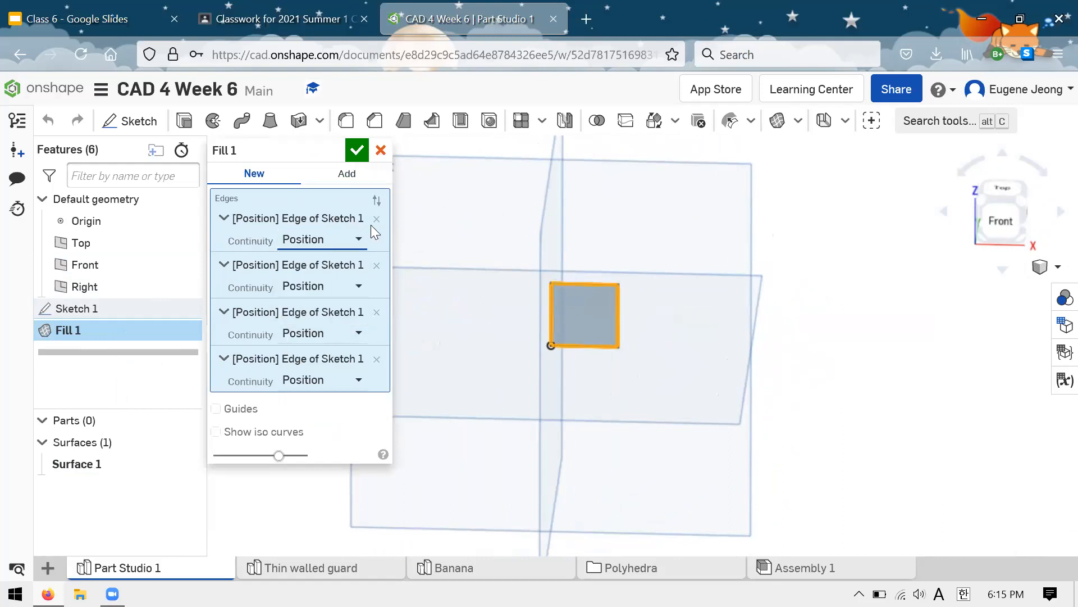
pyautogui.click(358, 151)
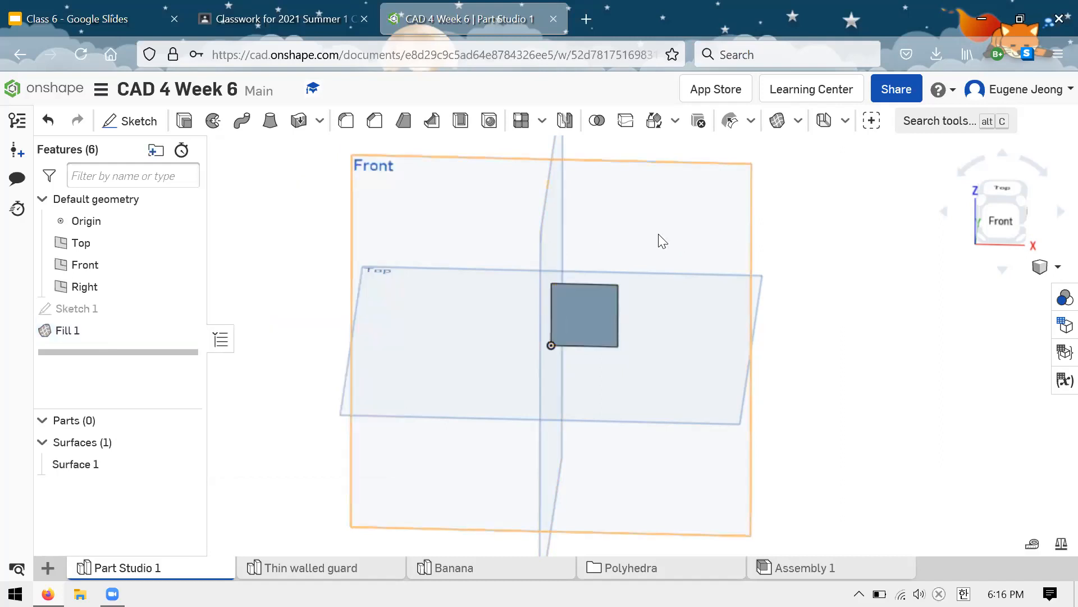
# Step: Examine the flat filled surface against the default planes from several angles and distances
pyautogui.scroll(-1, 649, 240)
pyautogui.scroll(1, 657, 263)
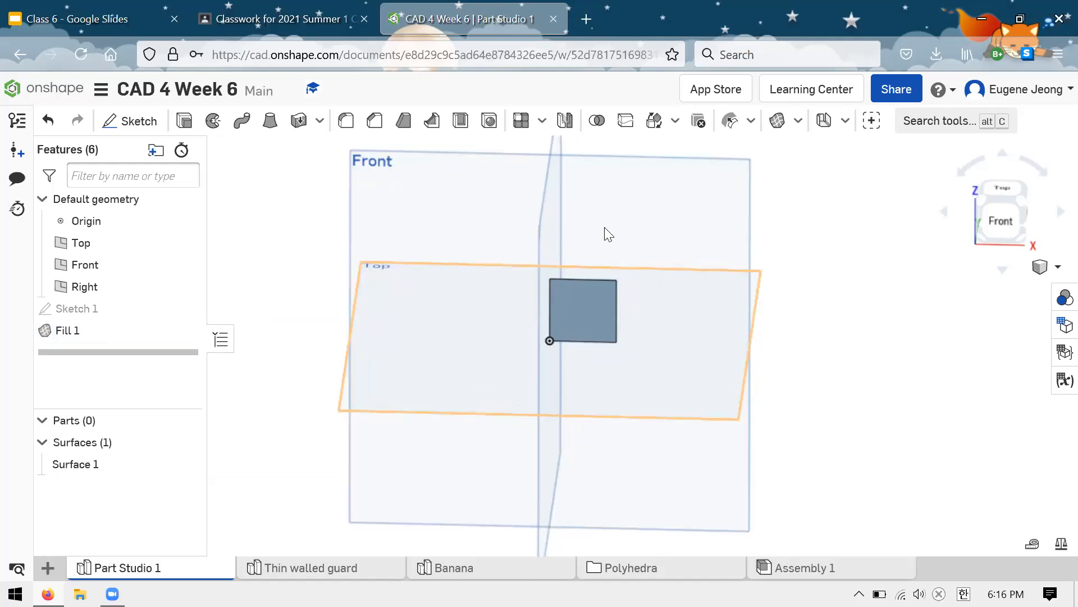
pyautogui.scroll(1, 577, 219)
pyautogui.scroll(-1, 658, 242)
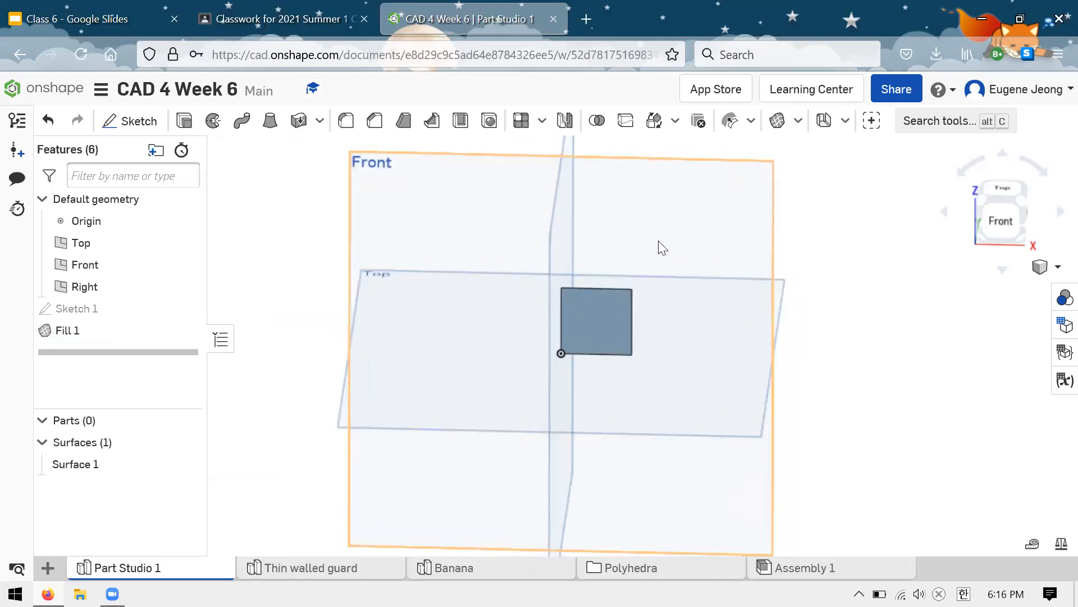
pyautogui.scroll(1, 659, 241)
pyautogui.moveTo(749, 244); pyautogui.dragTo(718, 253, button='right')
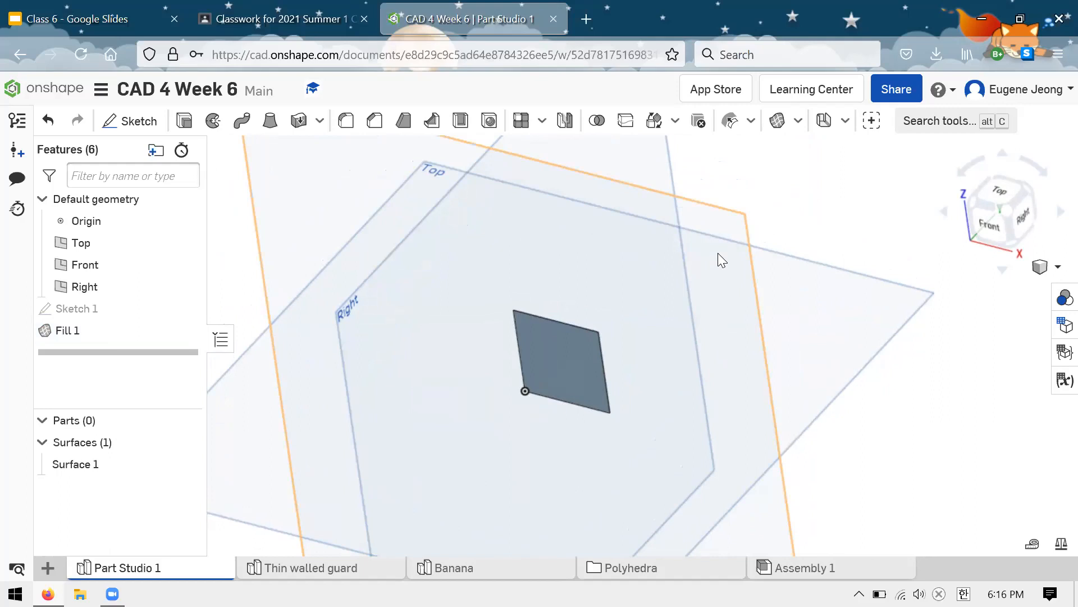
pyautogui.moveTo(689, 231)
pyautogui.mouseDown(button='right')
pyautogui.moveTo(708, 209)
pyautogui.moveTo(692, 189)
pyautogui.moveTo(667, 200)
pyautogui.moveTo(695, 202)
pyautogui.moveTo(685, 232)
pyautogui.moveTo(727, 248)
pyautogui.moveTo(732, 294)
pyautogui.moveTo(684, 239)
pyautogui.mouseUp(button='right')
pyautogui.scroll(-3, 603, 287)
pyautogui.scroll(2, 604, 287)
pyautogui.scroll(-5, 603, 287)
# Step: Start a sketch on the Top plane and draw a corner rectangle from the origin, about 0.94 by 0.9 in
pyautogui.click(643, 241)
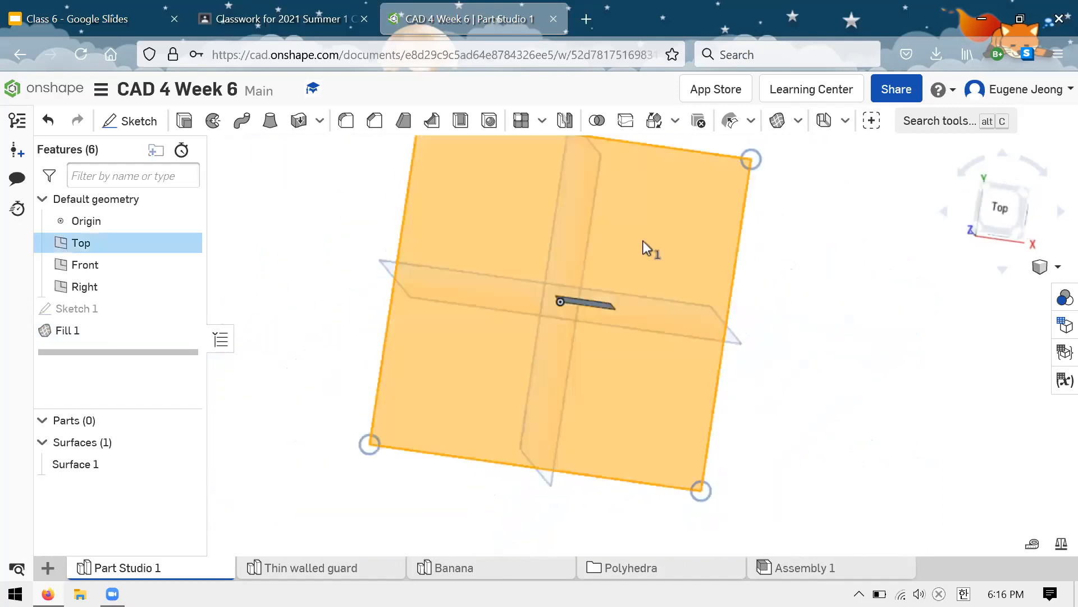
pyautogui.click(130, 121)
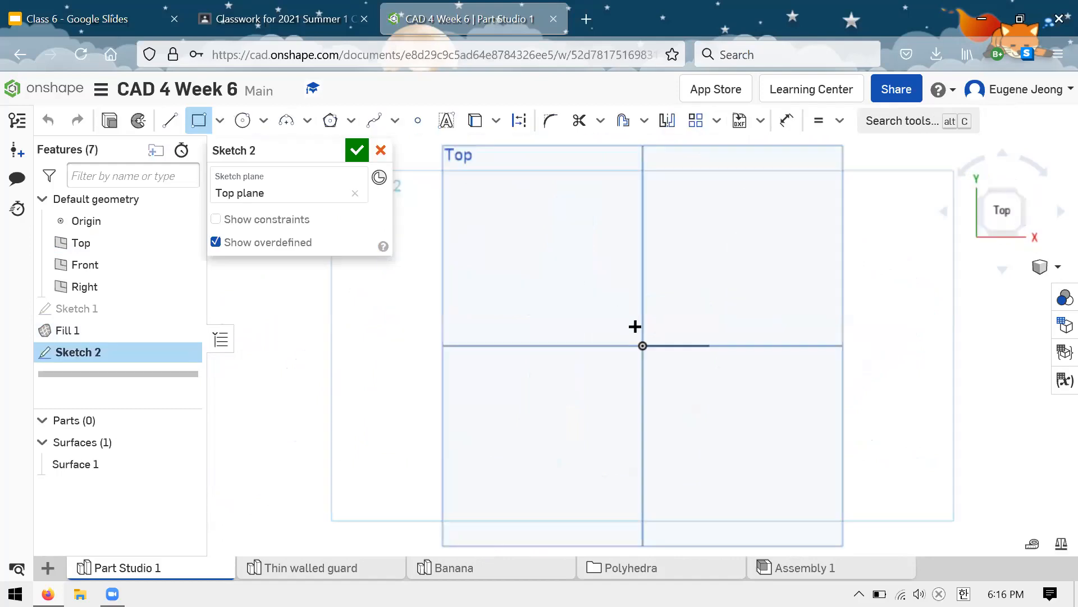
pyautogui.click(642, 345)
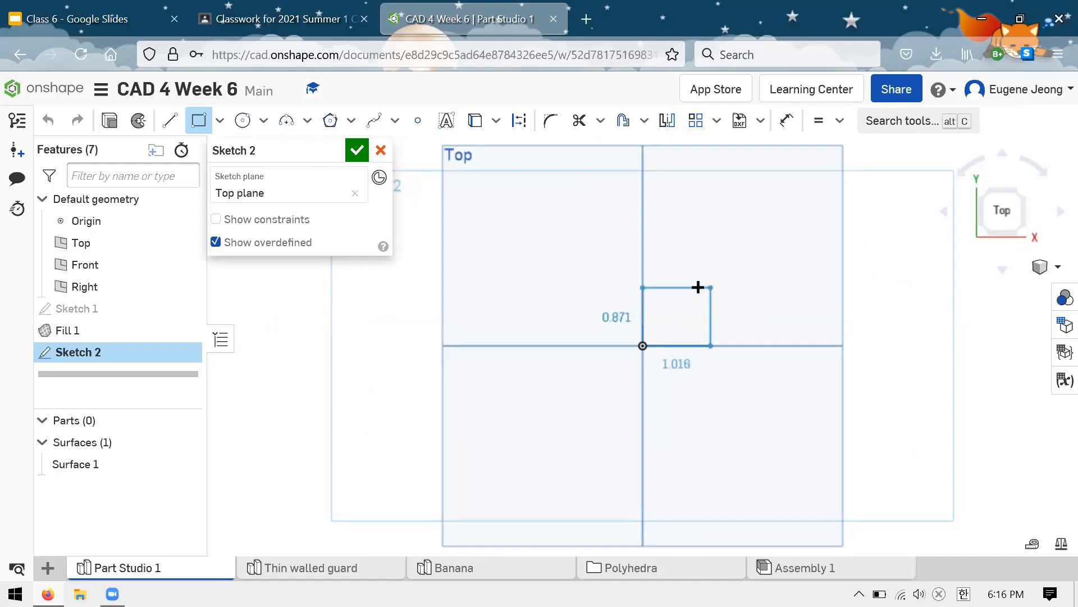
pyautogui.click(705, 285)
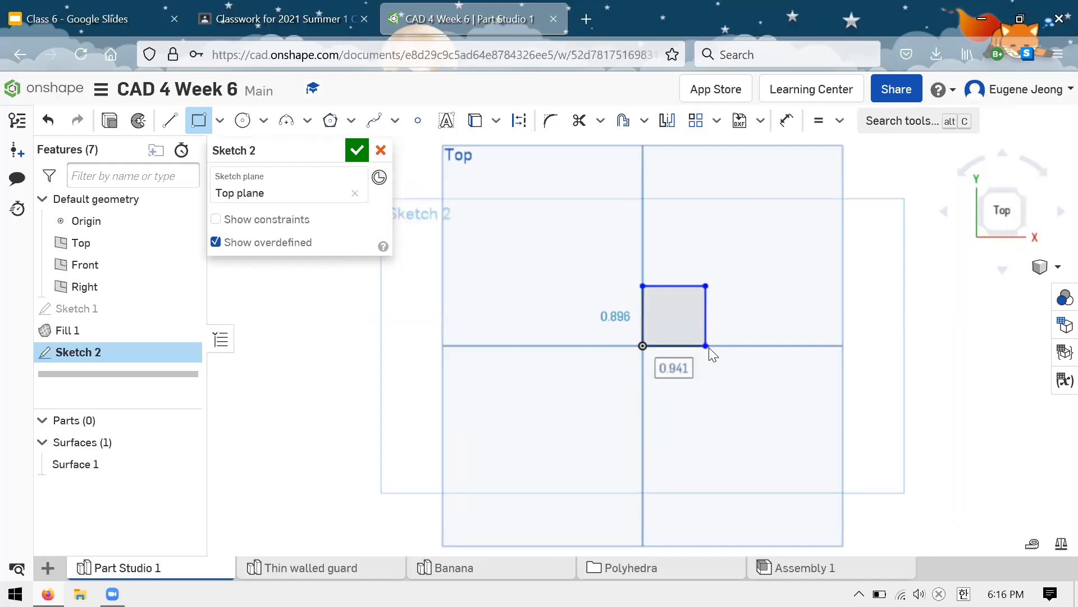
# Step: Make the rectangle's corner coincident with the end of the filled surface's edge, make adjacent sides equal, and finish the sketch
pyautogui.moveTo(692, 338); pyautogui.dragTo(688, 345)
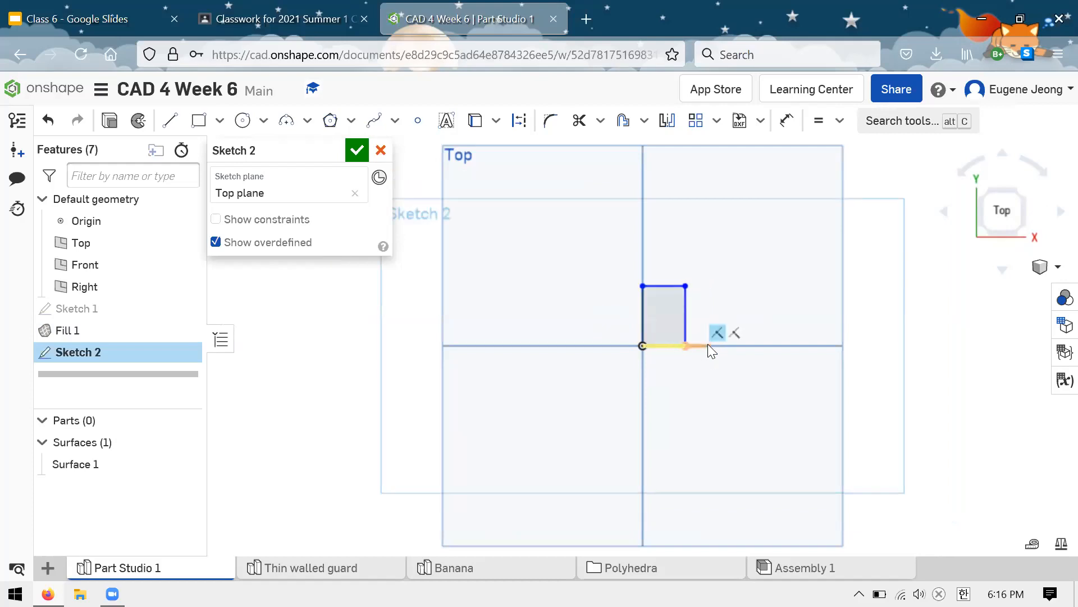
pyautogui.click(709, 345)
pyautogui.click(686, 346)
pyautogui.press('i')
pyautogui.click(687, 345)
pyautogui.click(709, 322)
pyautogui.press('e')
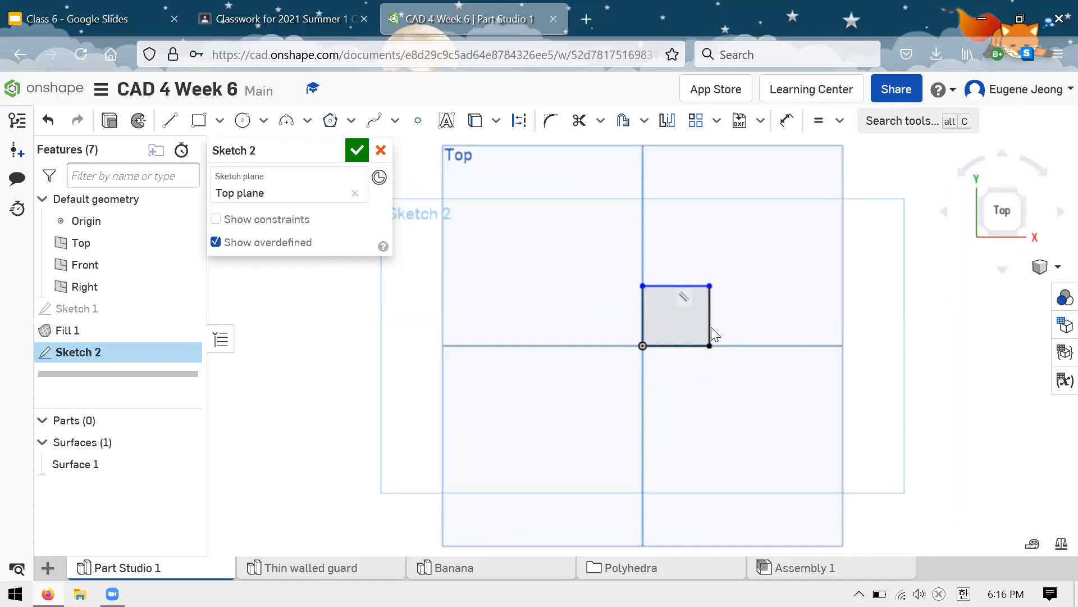
pyautogui.click(356, 150)
# Step: Fill the square on the Top plane with a surface, using all four sketch edges with Position continuity
pyautogui.moveTo(373, 206); pyautogui.dragTo(263, 197, button='right')
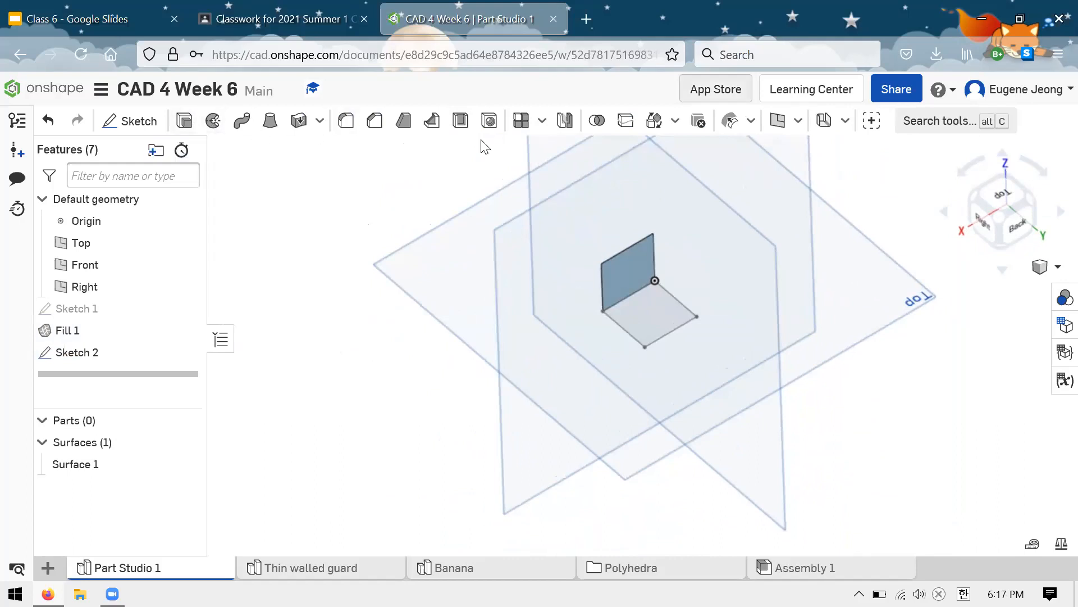
pyautogui.click(800, 120)
pyautogui.click(808, 175)
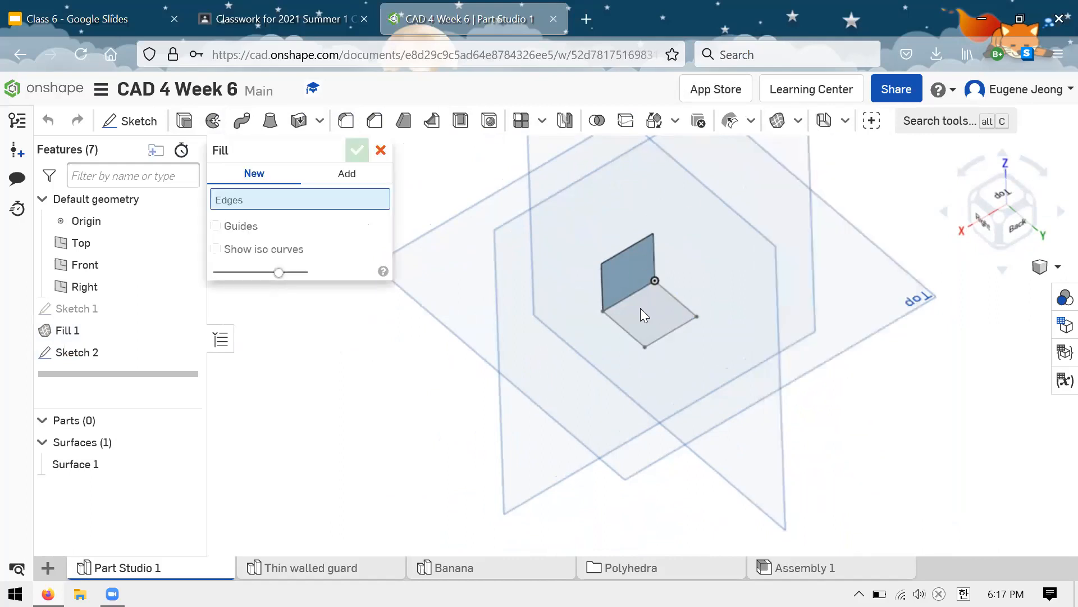
pyautogui.click(671, 303)
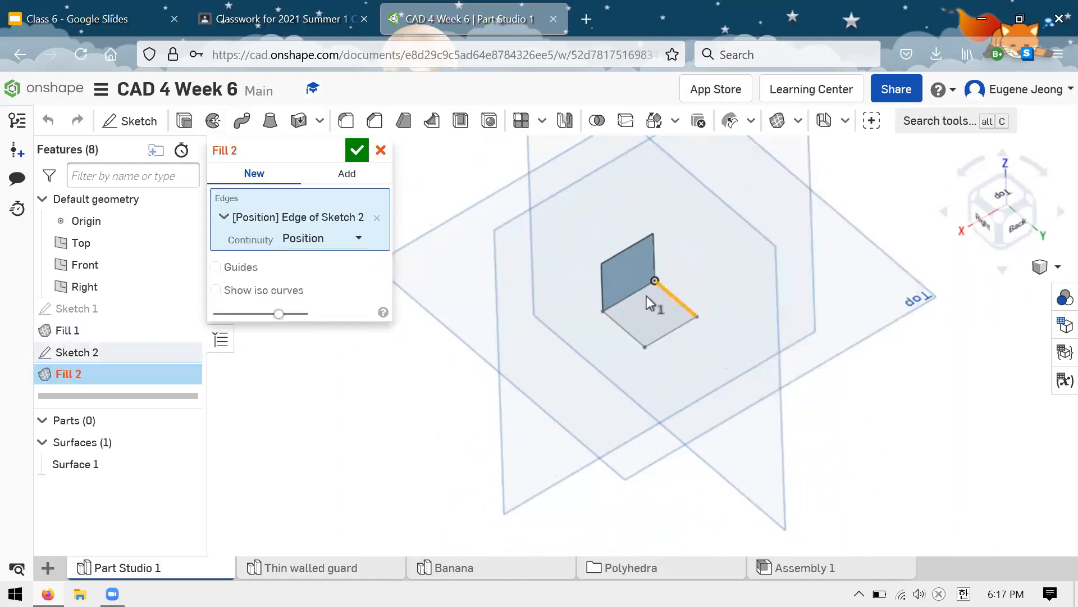
pyautogui.click(626, 339)
pyautogui.click(628, 334)
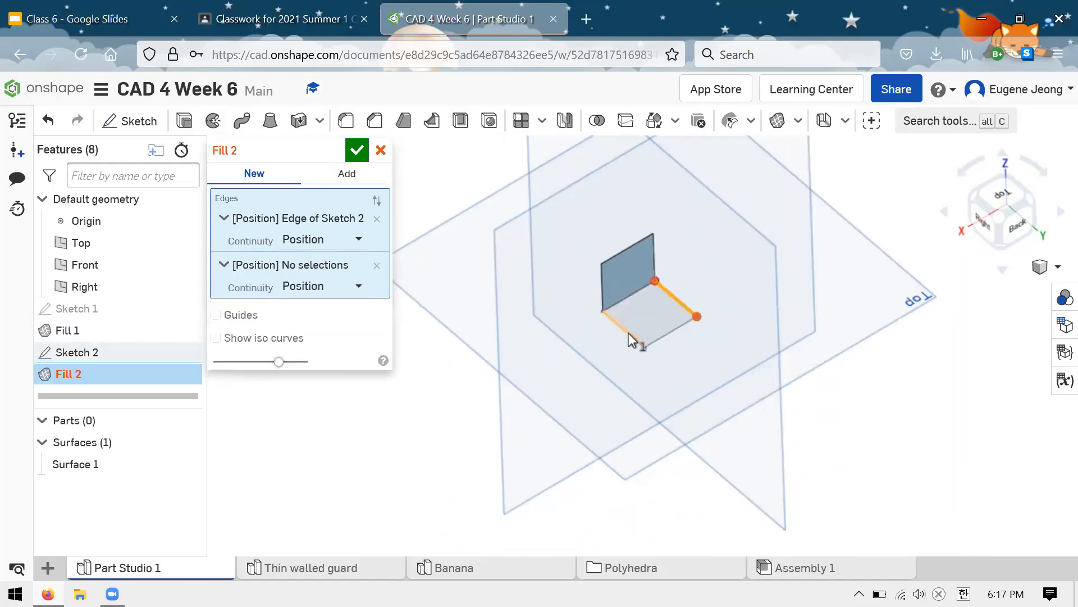
pyautogui.click(655, 336)
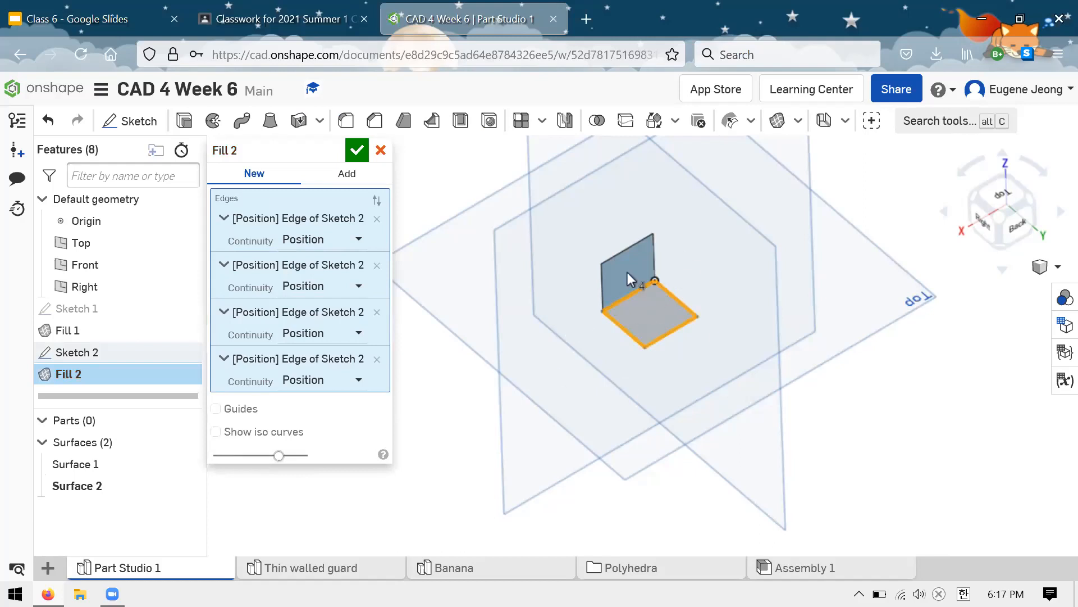
pyautogui.click(358, 151)
# Step: Start a sketch on the Right plane and draw a corner rectangle from the origin, about 0.84 by 0.81 in
pyautogui.moveTo(337, 380); pyautogui.dragTo(373, 346, button='right')
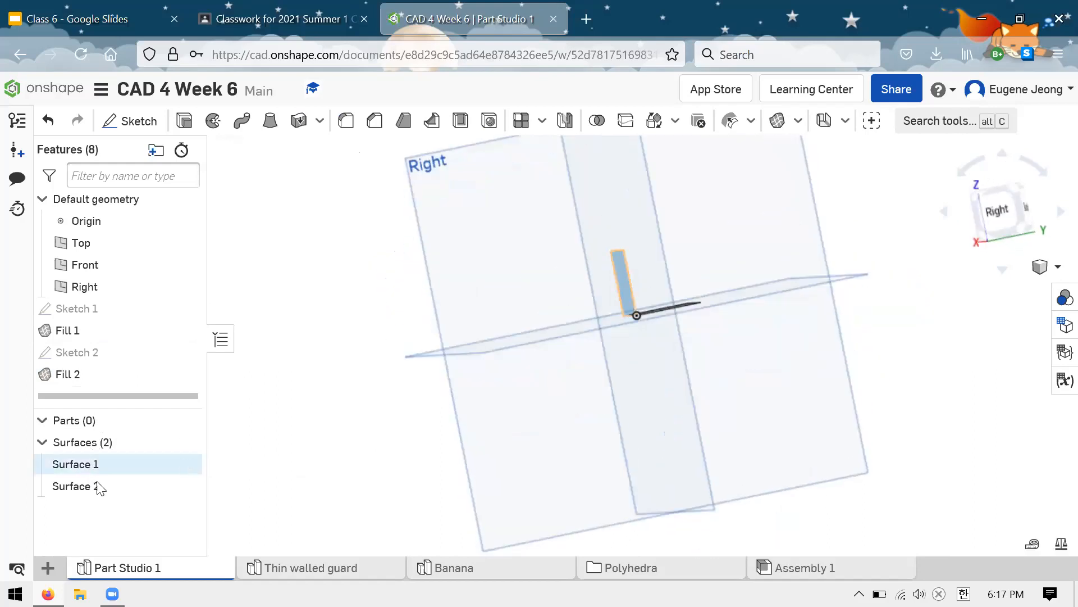
pyautogui.moveTo(323, 332); pyautogui.dragTo(281, 368, button='right')
pyautogui.click(617, 306)
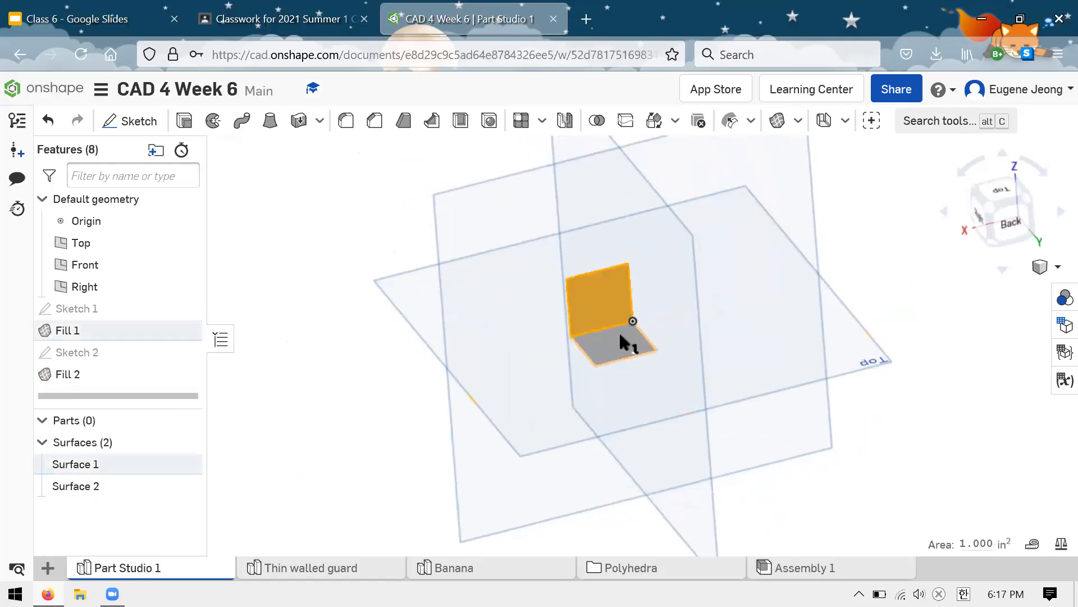
pyautogui.click(333, 373)
pyautogui.moveTo(329, 405); pyautogui.dragTo(393, 386, button='right')
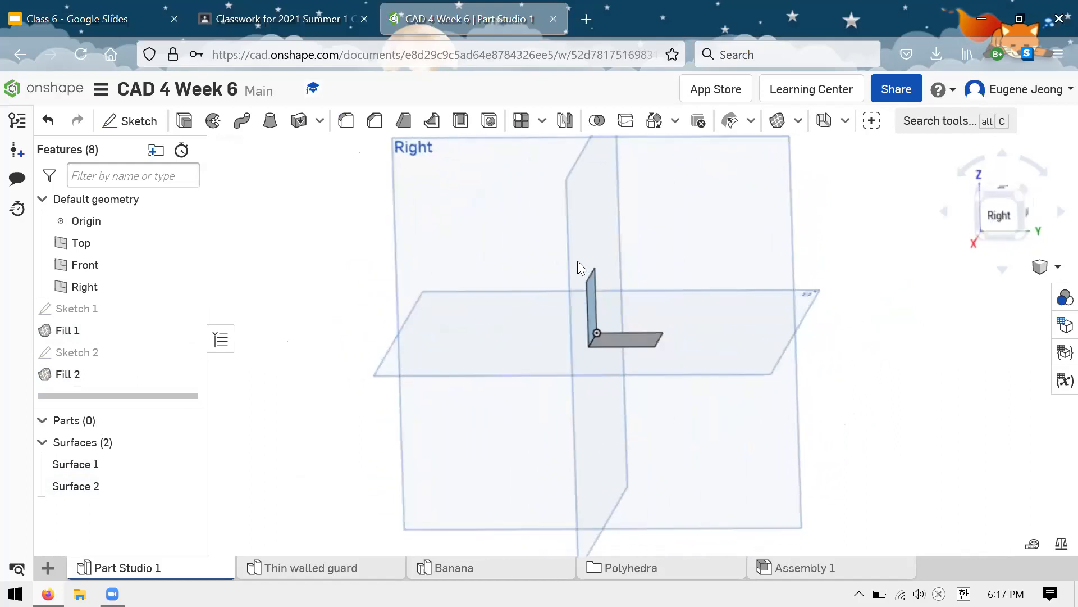
pyautogui.click(719, 202)
pyautogui.click(129, 117)
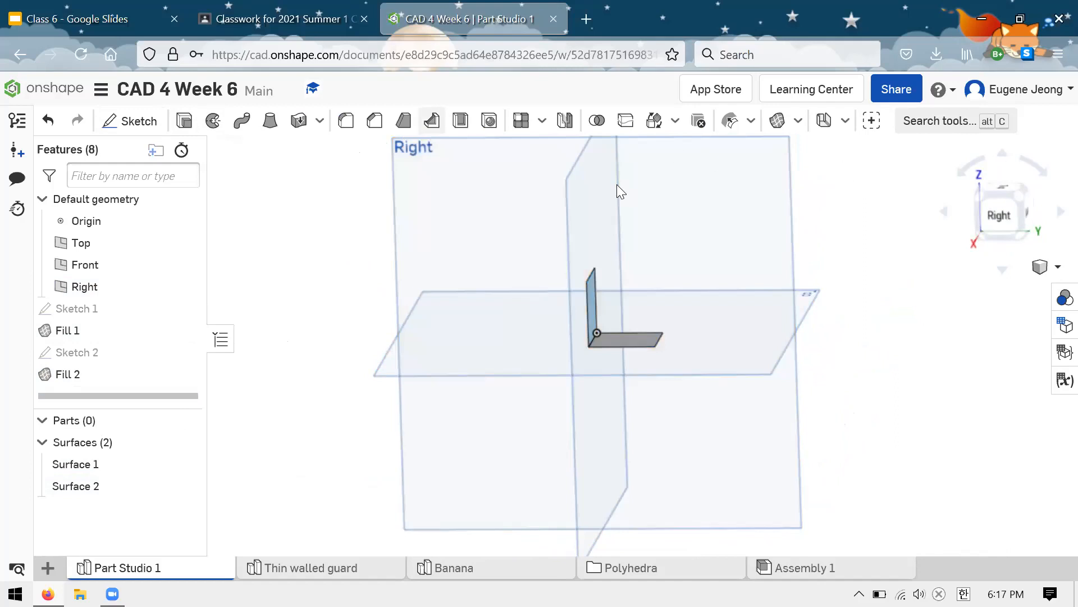
pyautogui.press('n')
pyautogui.press('g')
pyautogui.moveTo(642, 346)
pyautogui.mouseDown()
pyautogui.moveTo(706, 281)
pyautogui.moveTo(698, 291)
pyautogui.mouseUp()
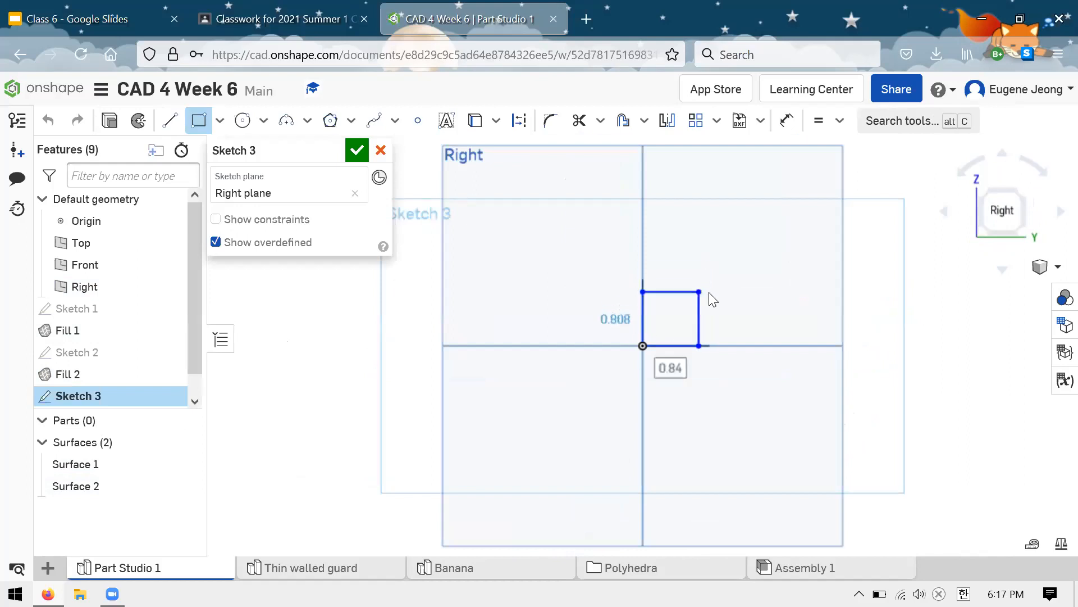
pyautogui.press('Escape')
# Step: Align the rectangle's outer corner vertically with the end of the Top plane surface's edge, make adjacent sides equal, and finish the sketch
pyautogui.click(700, 290)
pyautogui.click(710, 345)
pyautogui.press('v')
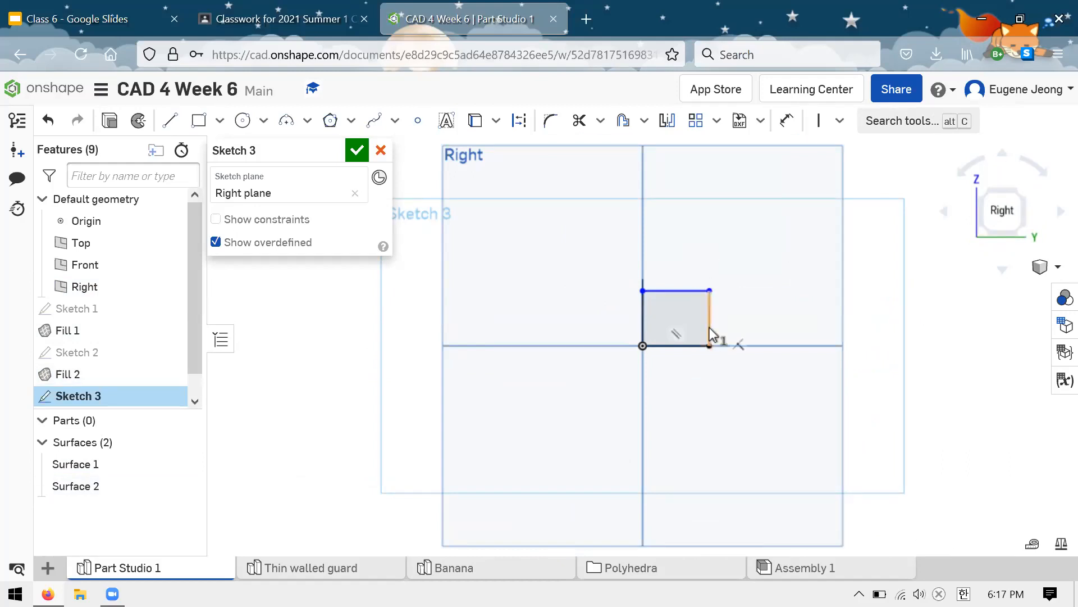
pyautogui.press('e')
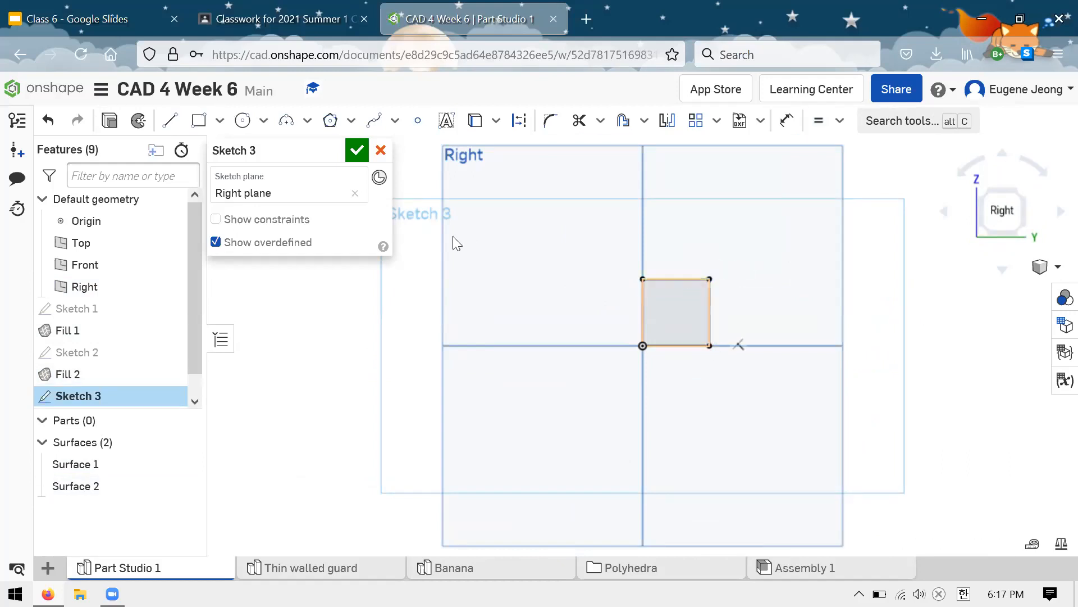
pyautogui.click(350, 151)
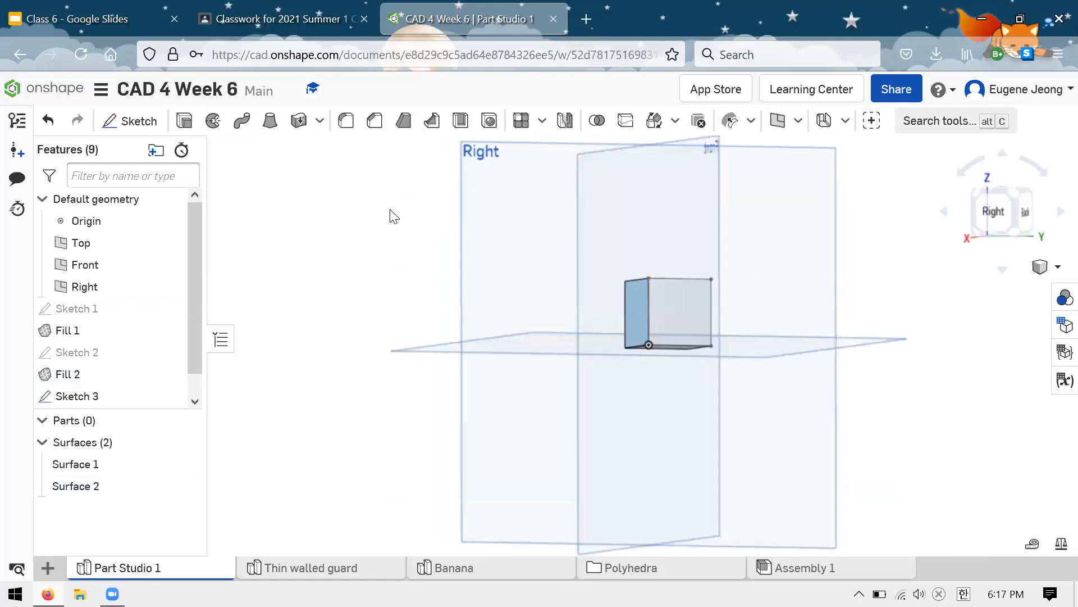
# Step: Fill the square on the Right plane with a surface, using all four sketch edges with Position continuity
pyautogui.click(798, 120)
pyautogui.click(790, 168)
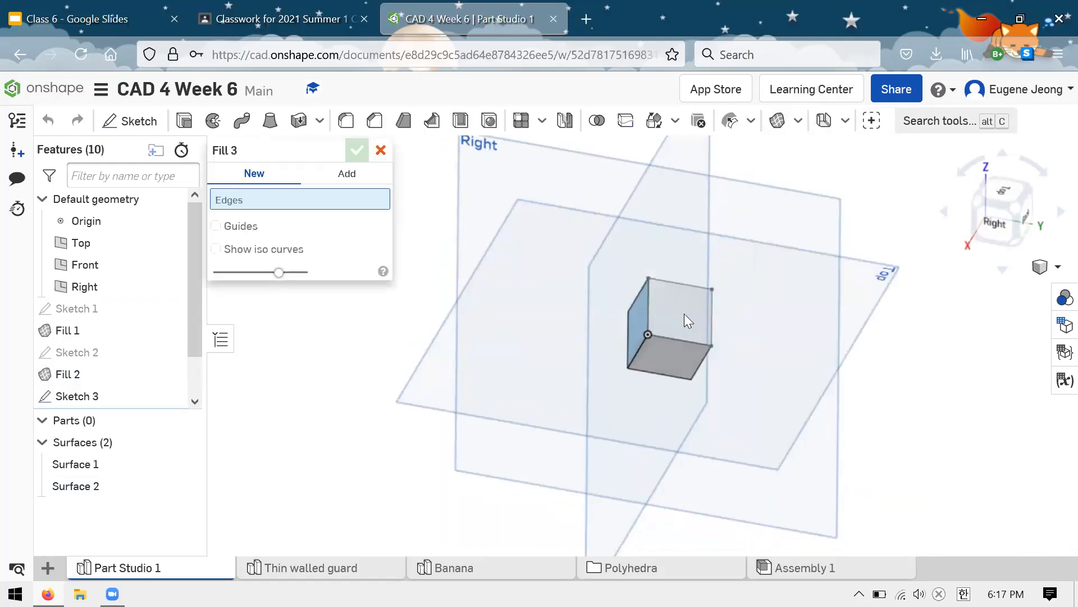
pyautogui.click(691, 285)
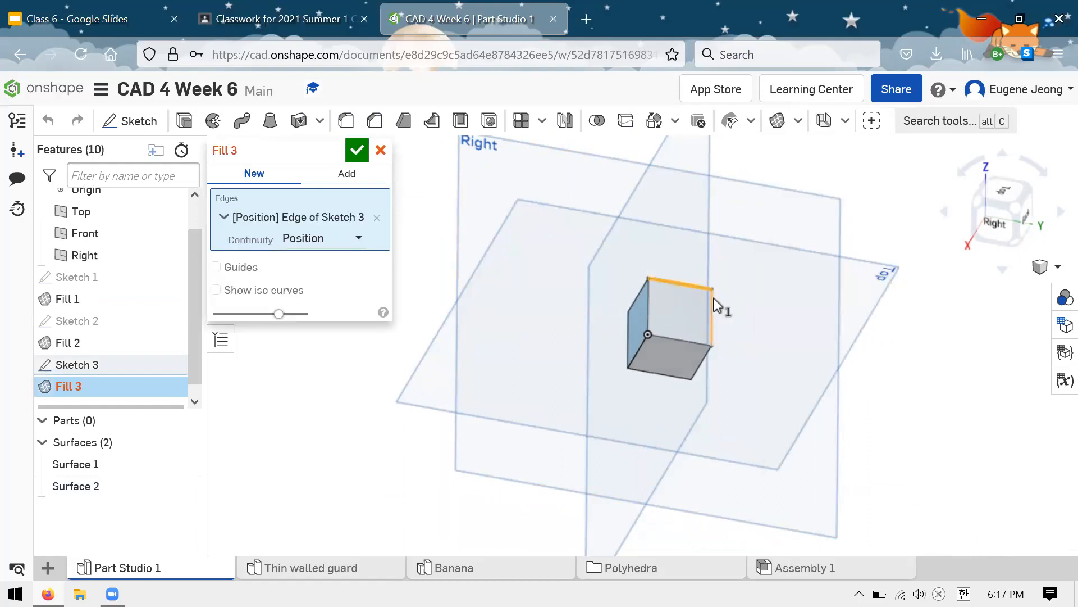
pyautogui.click(699, 341)
pyautogui.click(646, 302)
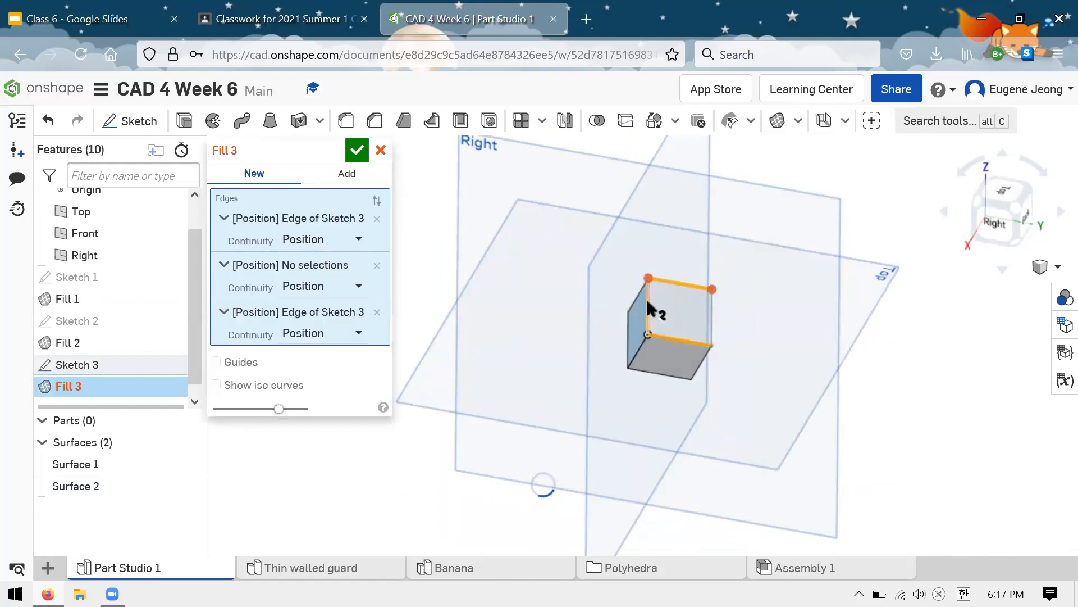
pyautogui.click(356, 150)
# Step: Create a Three point plane through the three upper vertices of the two upright filled surfaces
pyautogui.moveTo(428, 248); pyautogui.dragTo(638, 263, button='right')
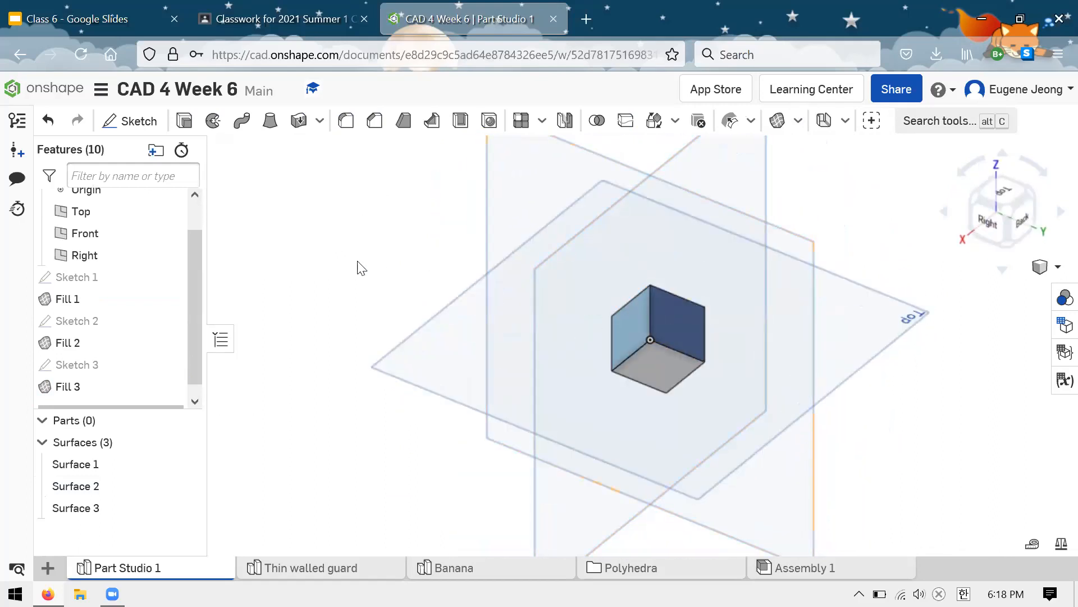
pyautogui.click(845, 120)
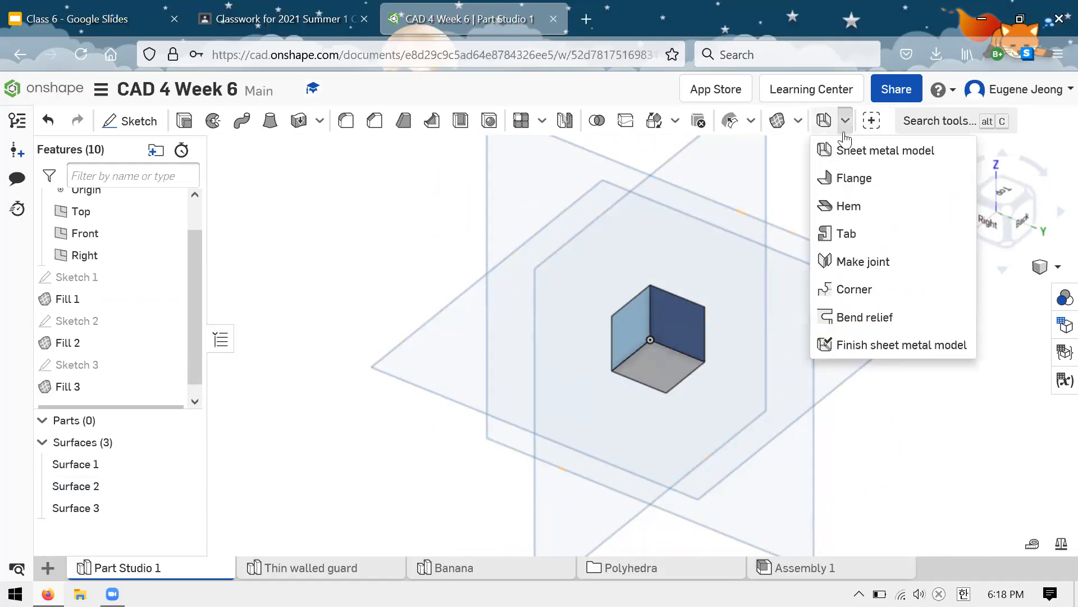
pyautogui.click(798, 120)
pyautogui.click(790, 224)
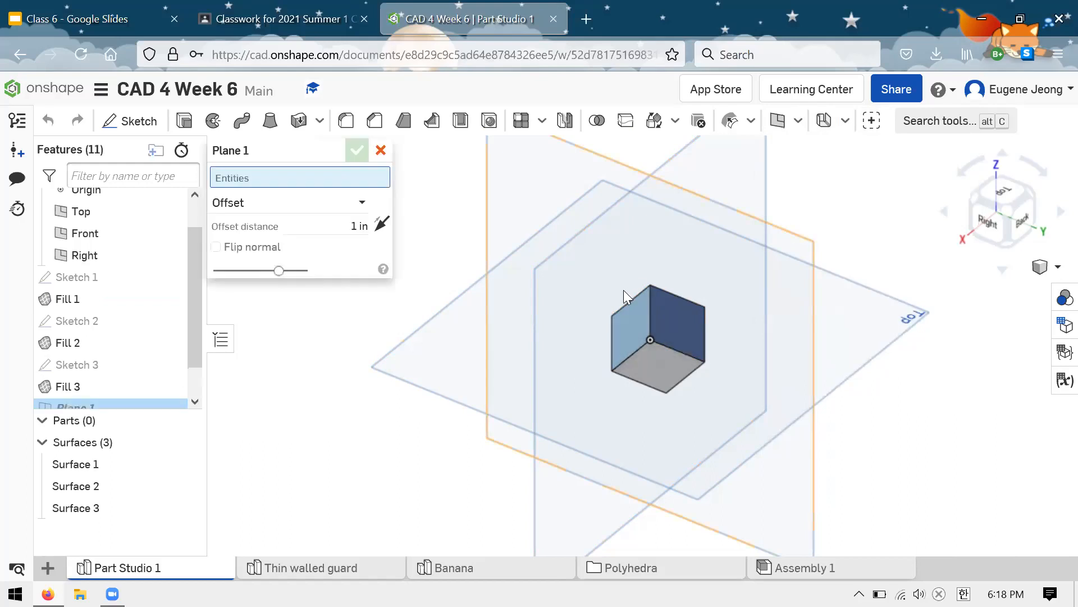
pyautogui.click(360, 205)
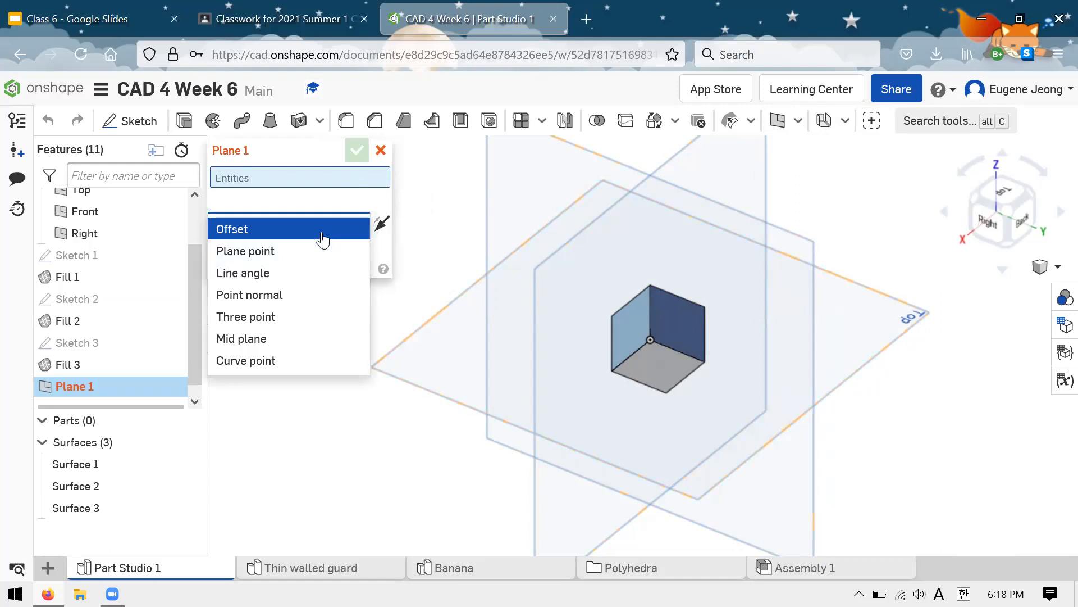
pyautogui.click(292, 318)
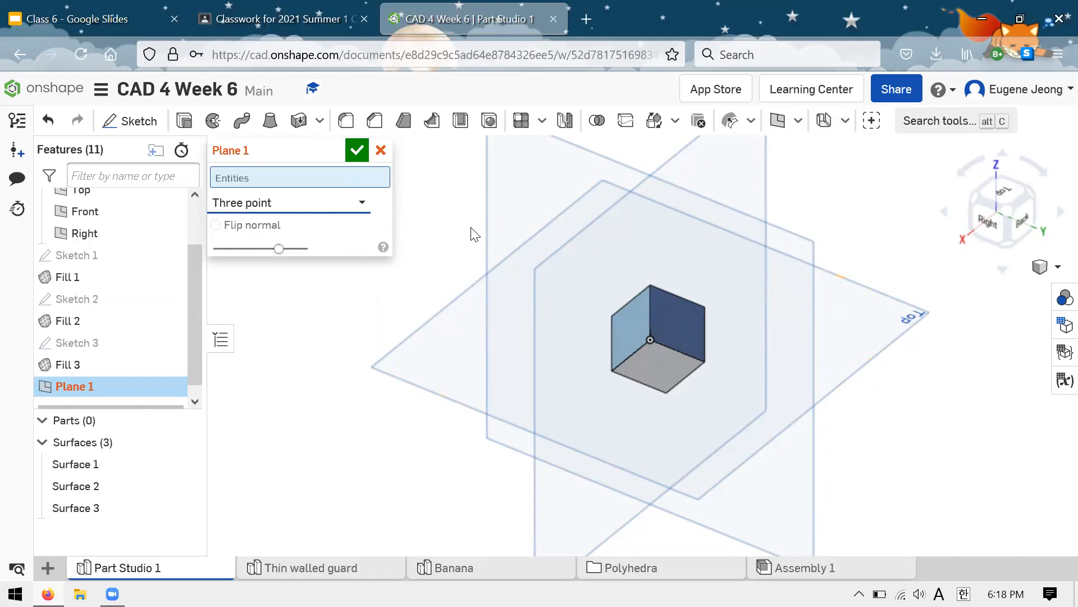
pyautogui.click(650, 286)
pyautogui.click(612, 317)
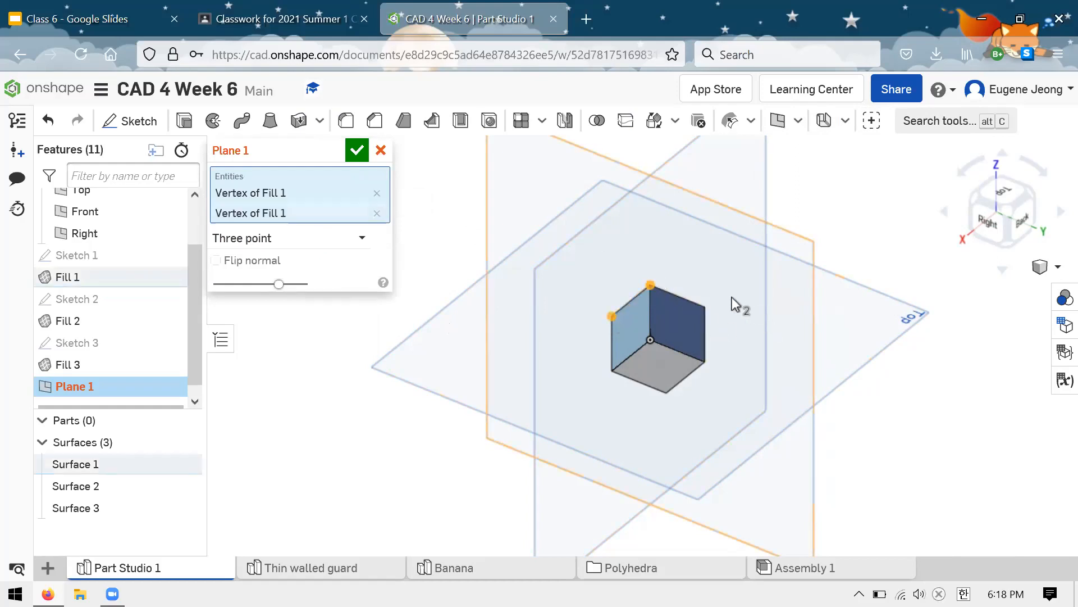
pyautogui.click(705, 305)
pyautogui.moveTo(843, 200)
pyautogui.mouseDown(button='right')
pyautogui.moveTo(843, 178)
pyautogui.moveTo(847, 234)
pyautogui.moveTo(852, 194)
pyautogui.mouseUp(button='right')
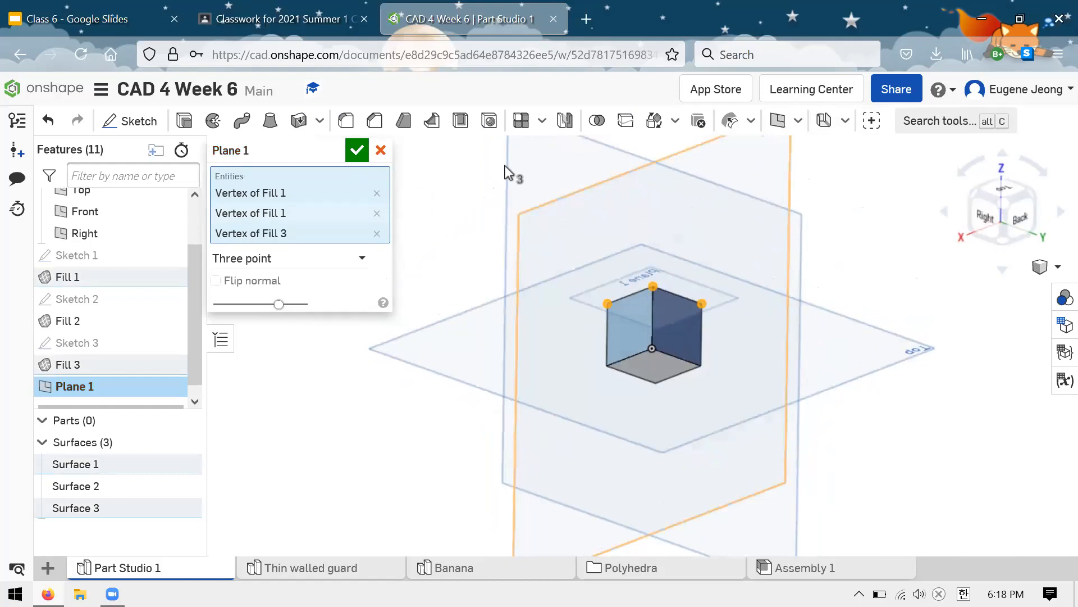
pyautogui.click(356, 151)
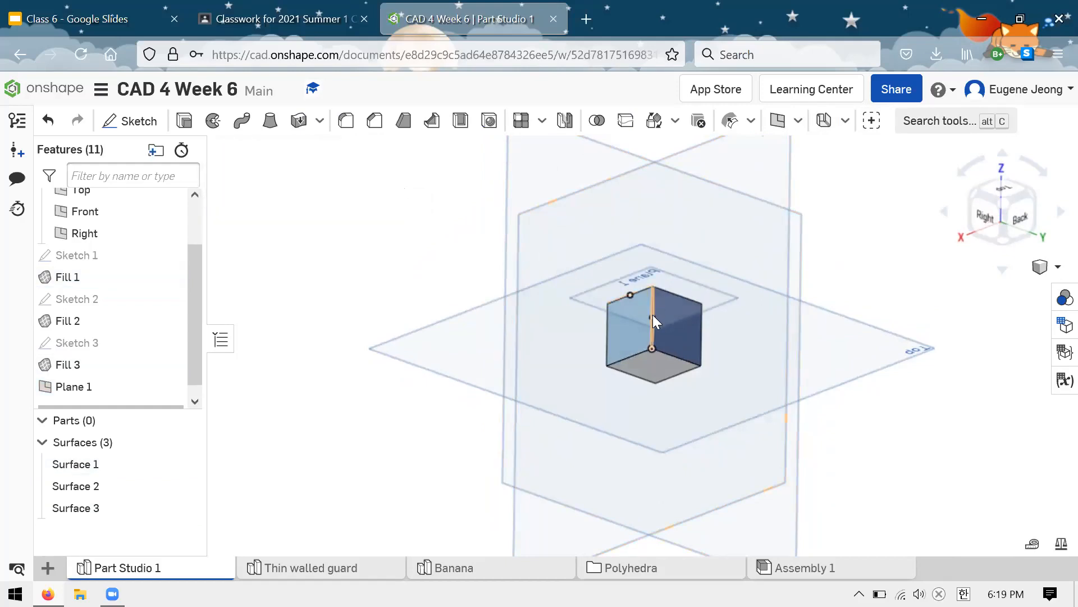
# Step: Start a sketch on Plane 1 and draw a corner rectangle from the upper vertex shared by the two upright surfaces
pyautogui.moveTo(438, 240); pyautogui.dragTo(402, 278, button='right')
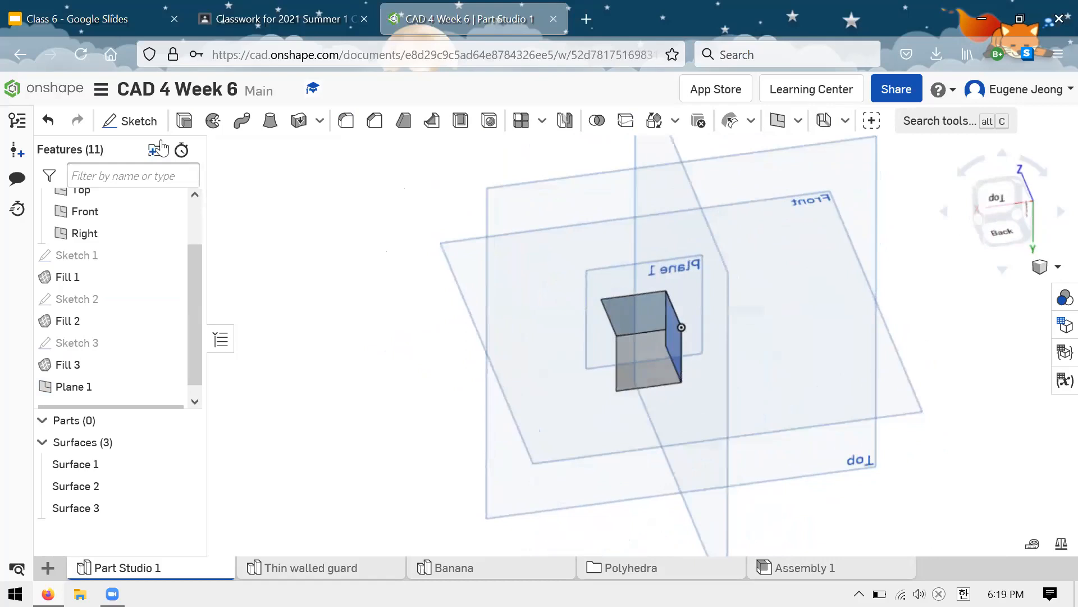
pyautogui.click(133, 122)
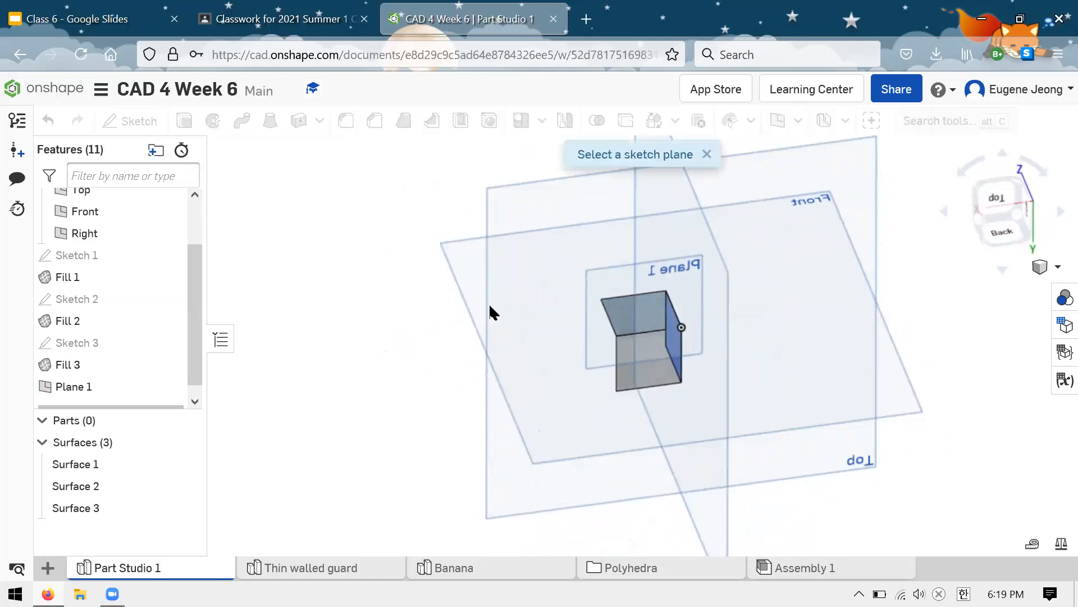
pyautogui.click(597, 347)
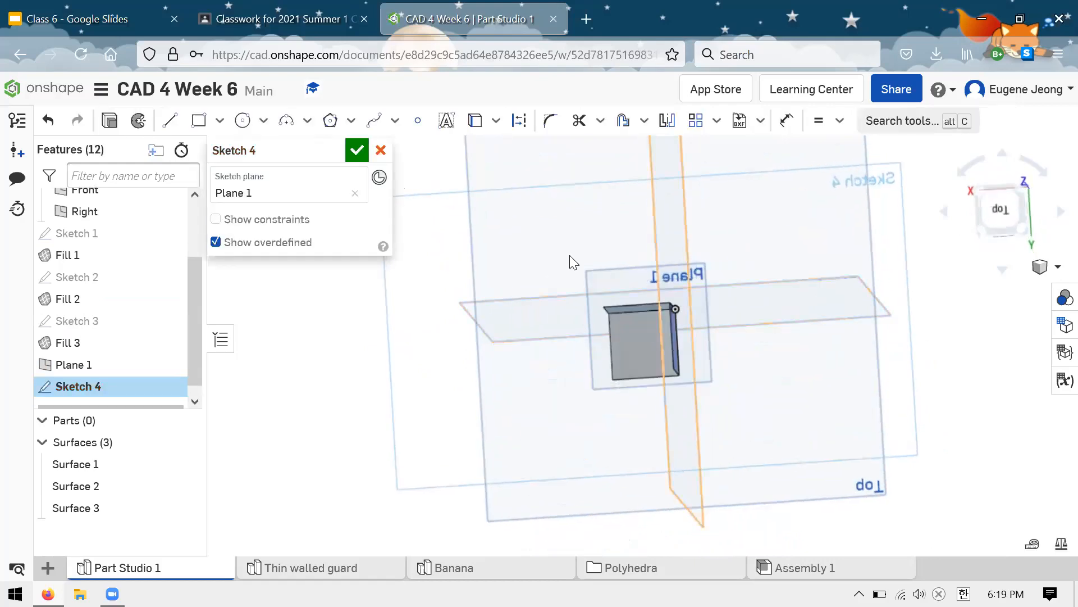
pyautogui.click(199, 120)
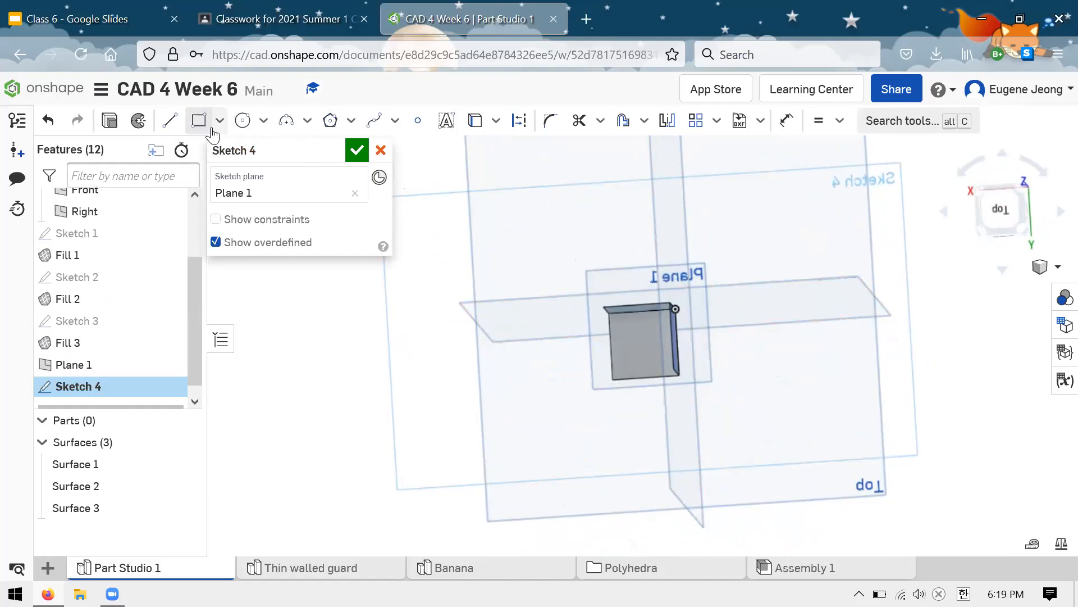
pyautogui.click(674, 308)
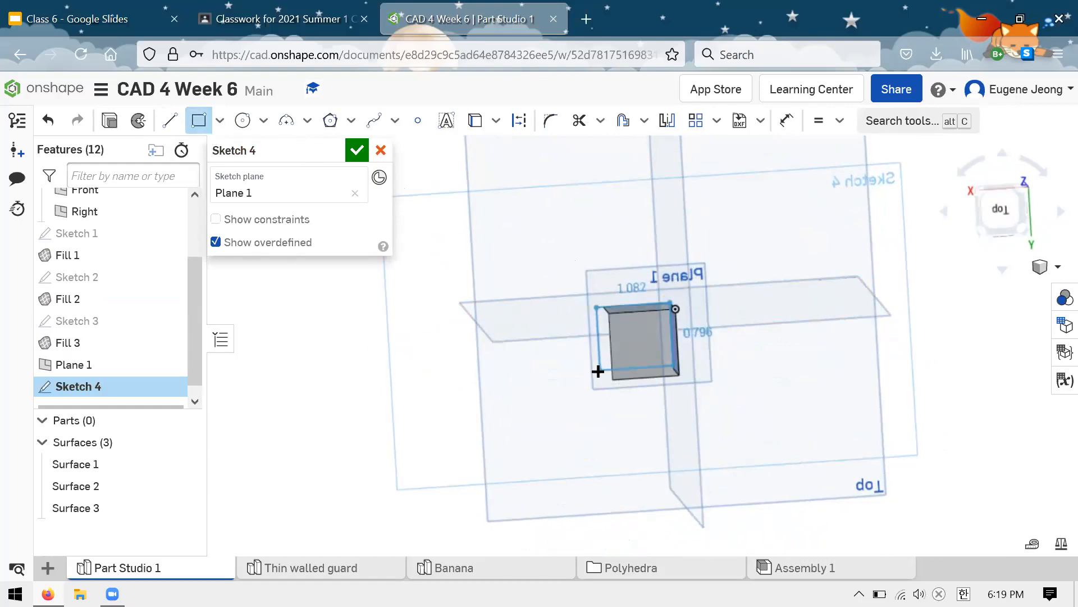
pyautogui.click(608, 364)
pyautogui.press('Escape')
# Step: Make two adjacent sides of the rectangle on Plane 1 equal
pyautogui.click(618, 360)
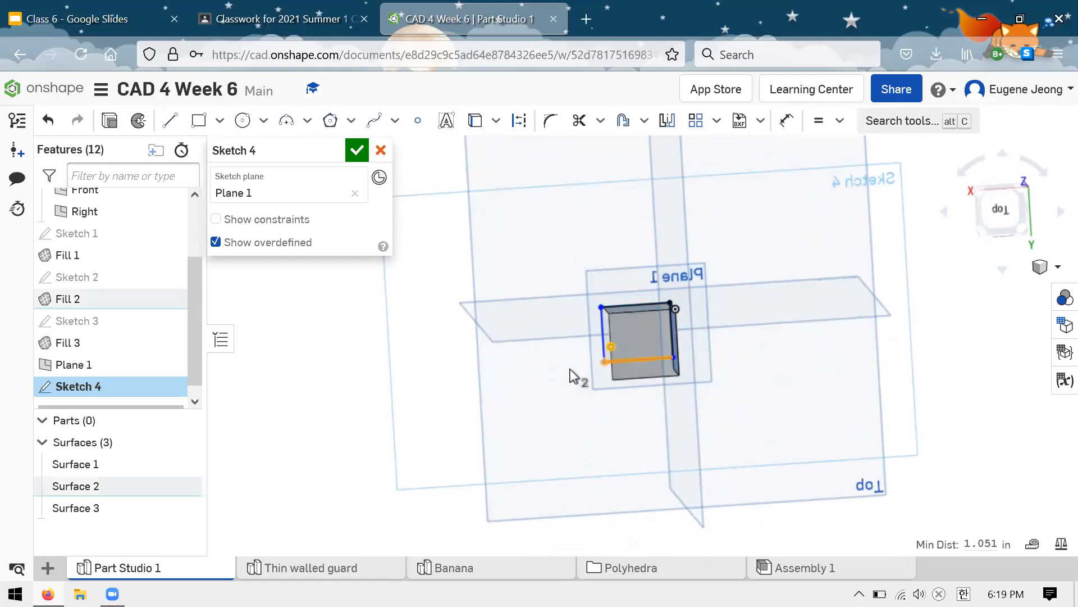
pyautogui.click(573, 366)
pyautogui.click(605, 346)
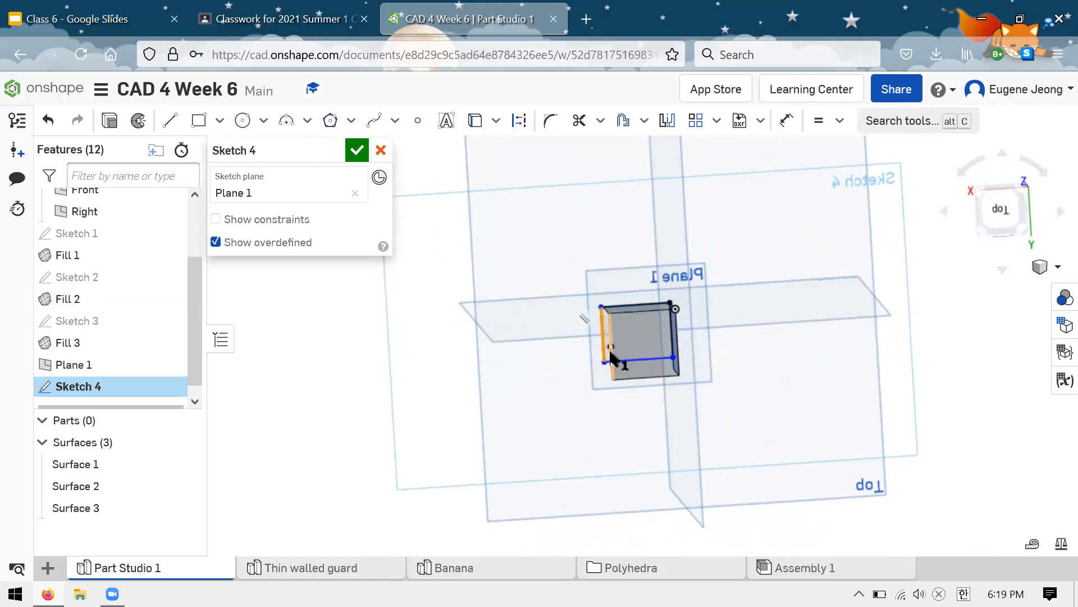
pyautogui.click(618, 359)
pyautogui.press('e')
pyautogui.moveTo(670, 361)
pyautogui.mouseDown()
pyautogui.moveTo(669, 349)
pyautogui.moveTo(676, 357)
pyautogui.mouseUp()
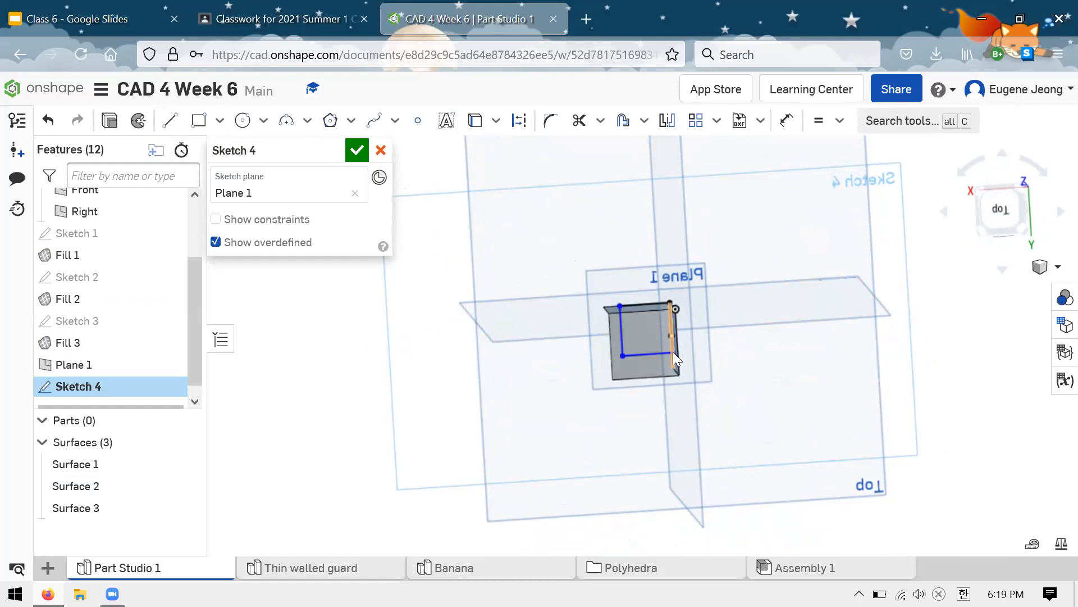
# Step: Align the rectangle's free corner horizontally with the outer upper vertex of the Right plane surface and finish the sketch
pyautogui.click(622, 355)
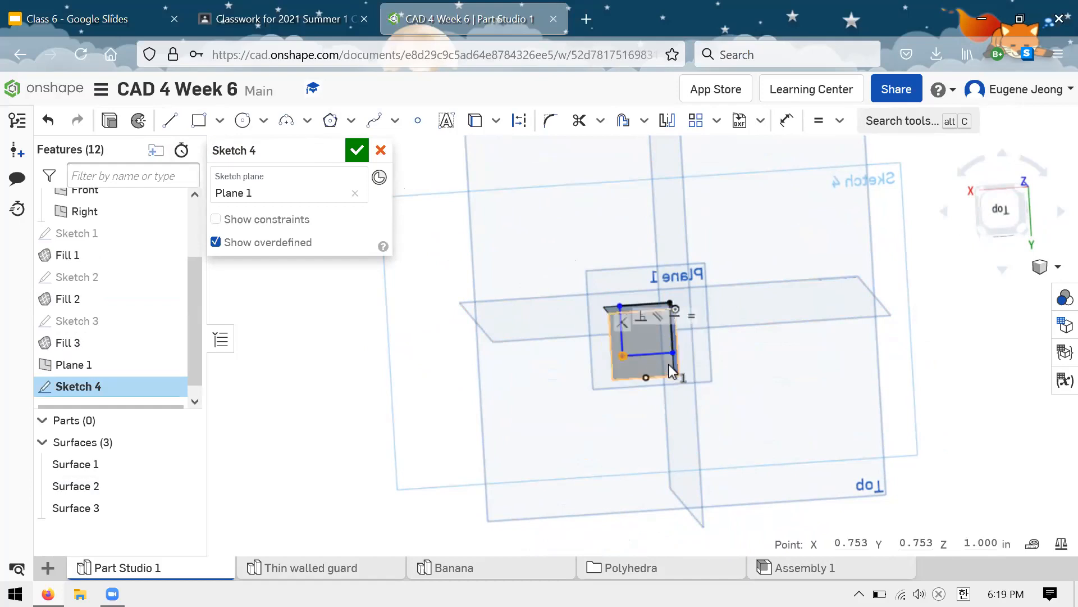
pyautogui.click(675, 369)
pyautogui.press('e')
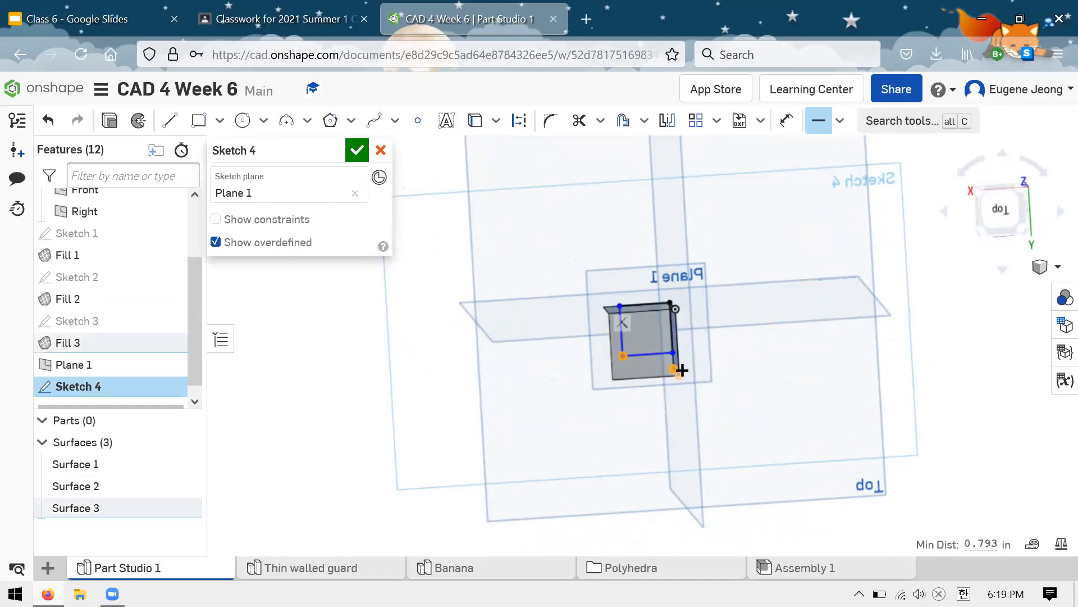
pyautogui.click(354, 150)
pyautogui.moveTo(326, 258); pyautogui.dragTo(329, 221, button='right')
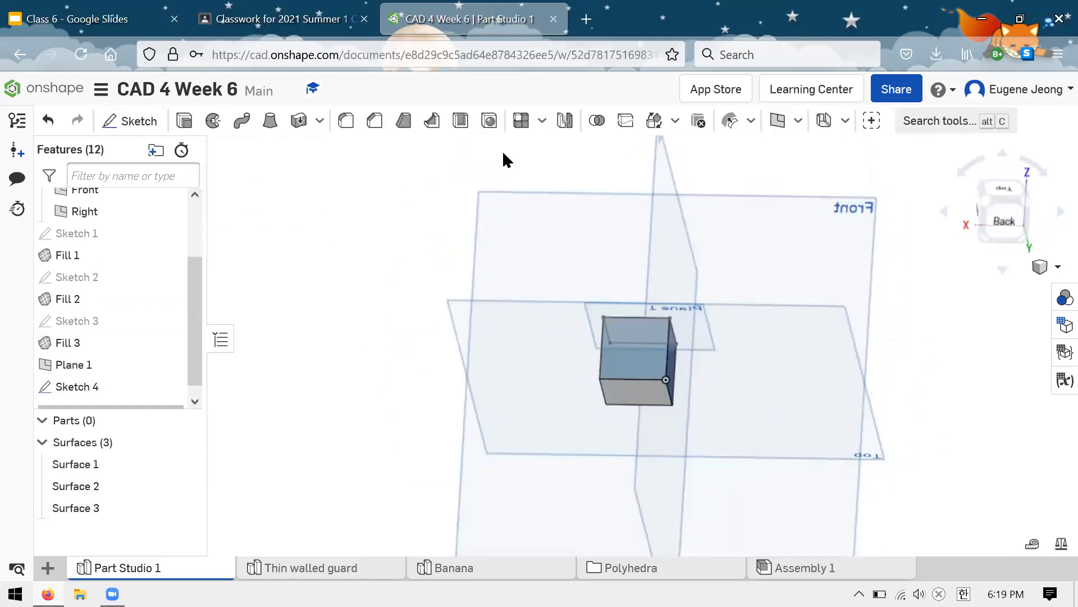
pyautogui.click(798, 120)
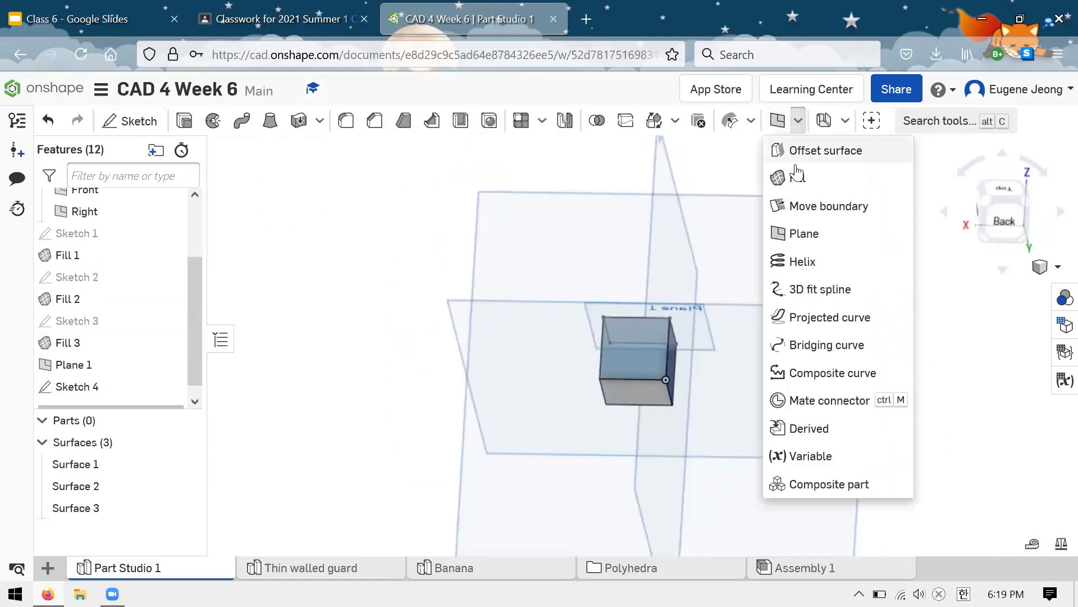
pyautogui.click(791, 203)
pyautogui.click(798, 120)
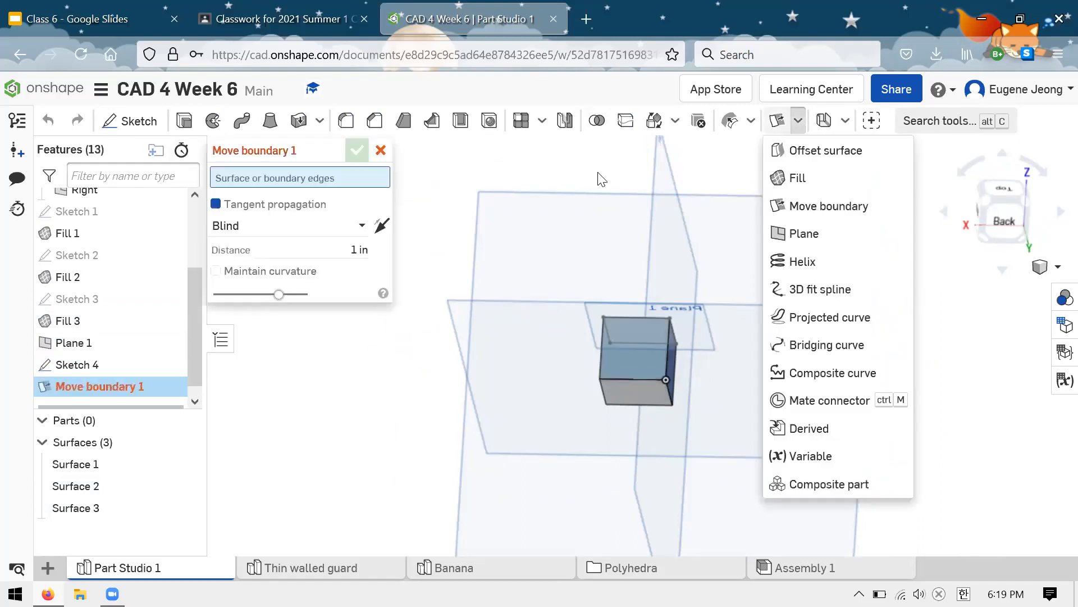
pyautogui.click(381, 150)
# Step: Fill the square sketched on Plane 1 as a new surface, using its four Sketch 4 edges
pyautogui.click(798, 120)
pyautogui.click(797, 177)
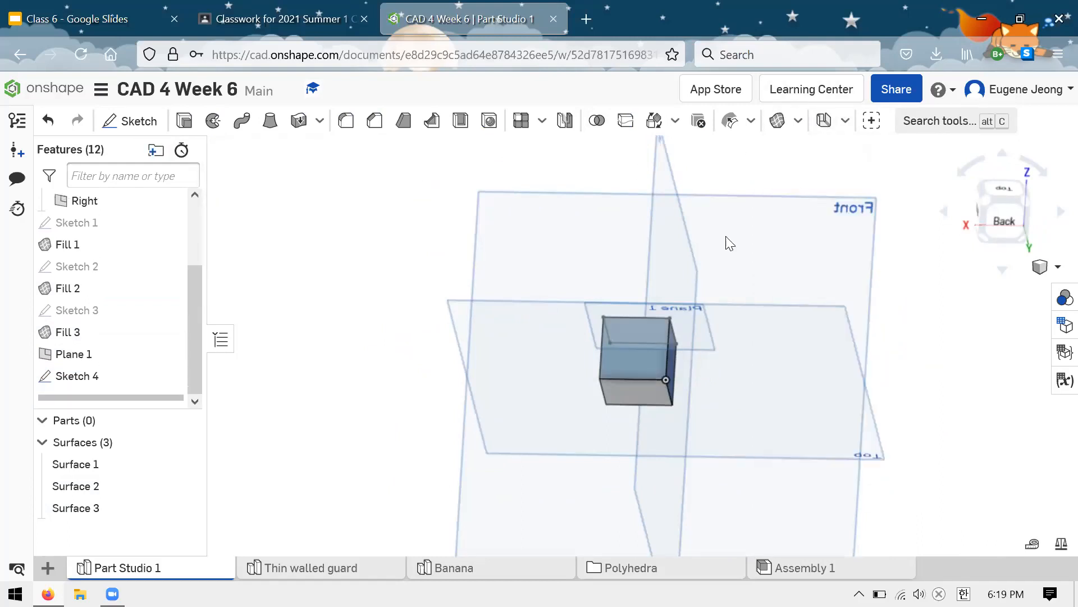
pyautogui.moveTo(694, 314); pyautogui.dragTo(632, 313, button='right')
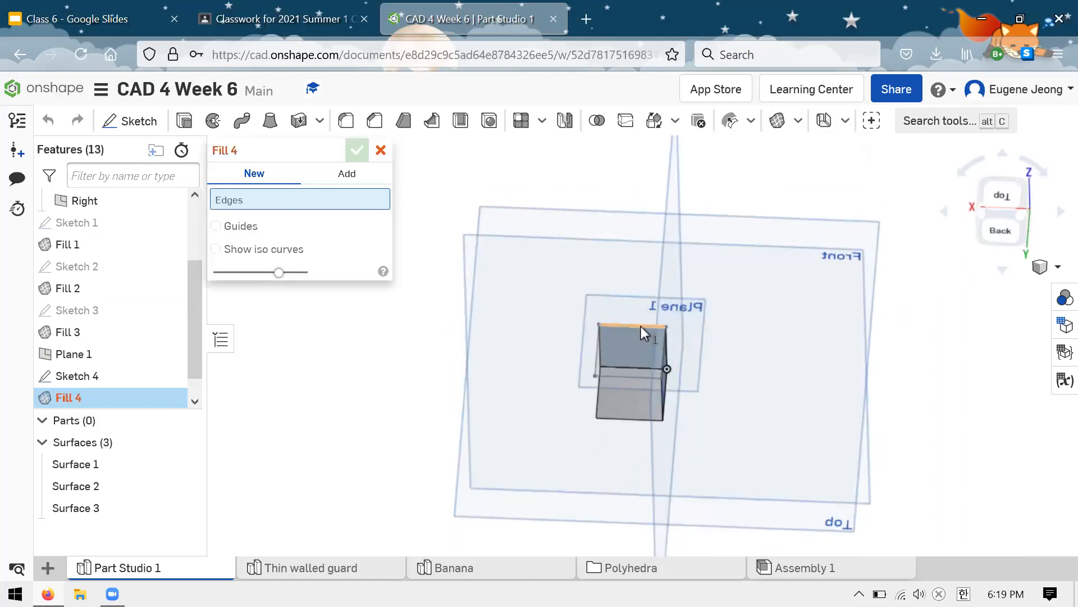
pyautogui.click(641, 326)
pyautogui.click(631, 376)
pyautogui.click(598, 365)
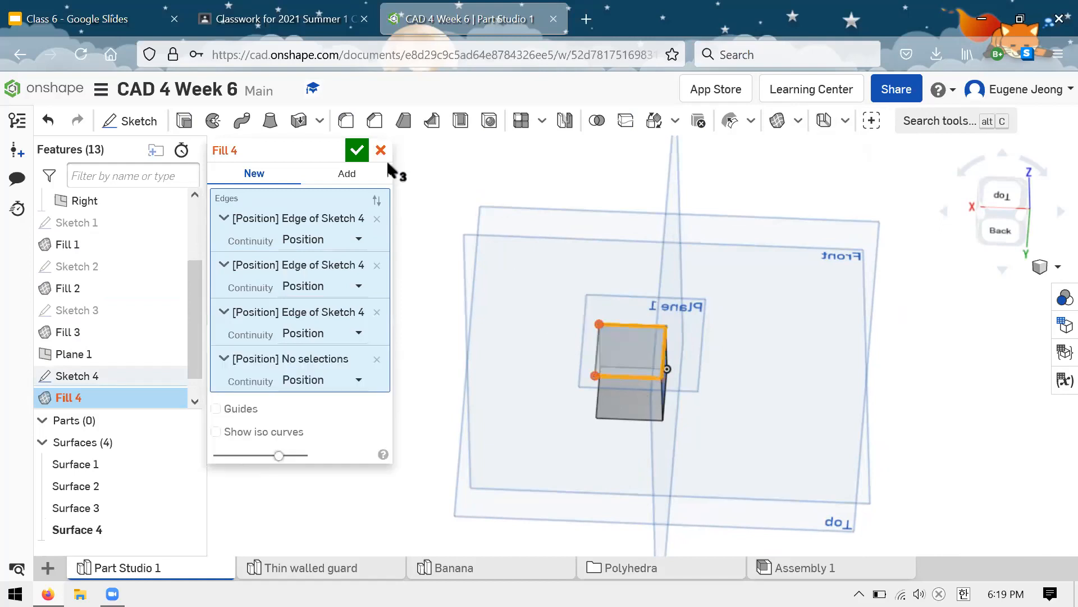
pyautogui.click(356, 150)
# Step: Set up a Line angle plane through the outer edge of the Fill 1 surface, with the Front plane as reference
pyautogui.rightClick(467, 197)
pyautogui.rightClick(538, 175)
pyautogui.click(394, 183)
pyautogui.moveTo(371, 228); pyautogui.dragTo(402, 168, button='right')
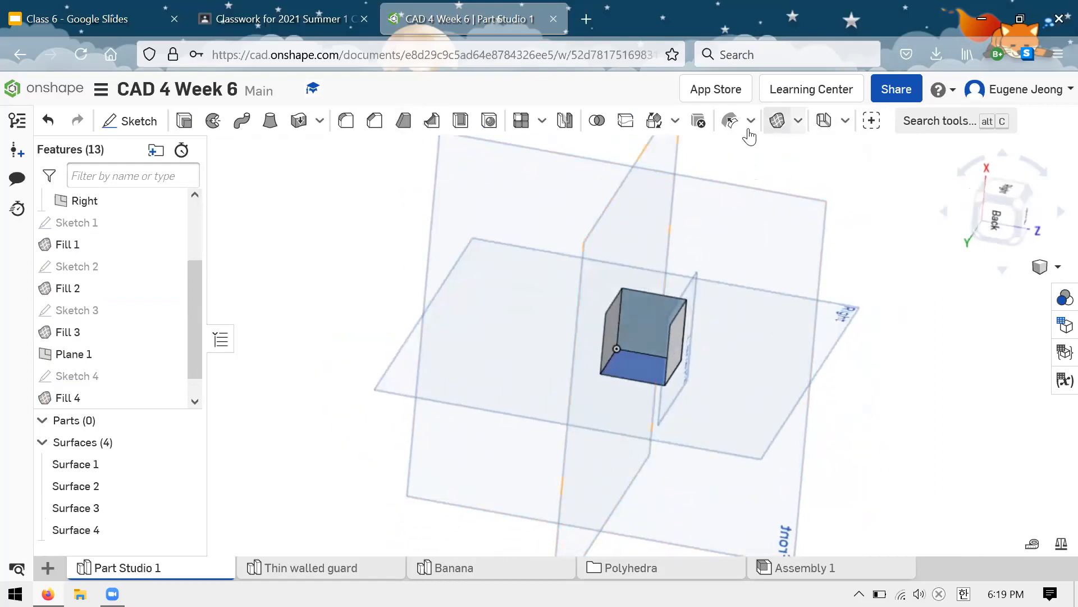
pyautogui.click(798, 121)
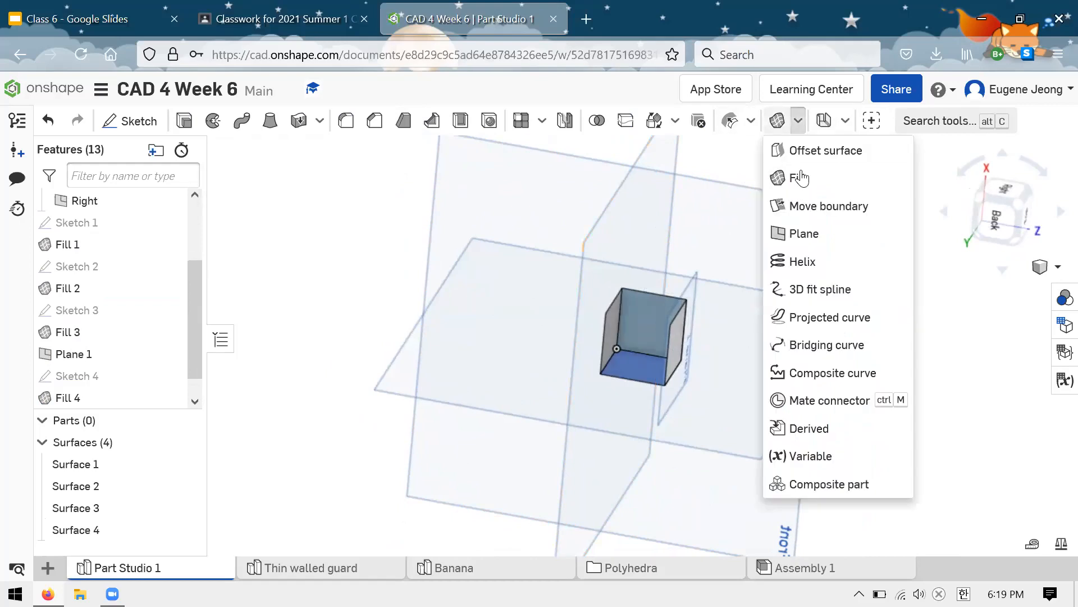
pyautogui.click(805, 233)
pyautogui.moveTo(819, 223); pyautogui.dragTo(807, 222, button='right')
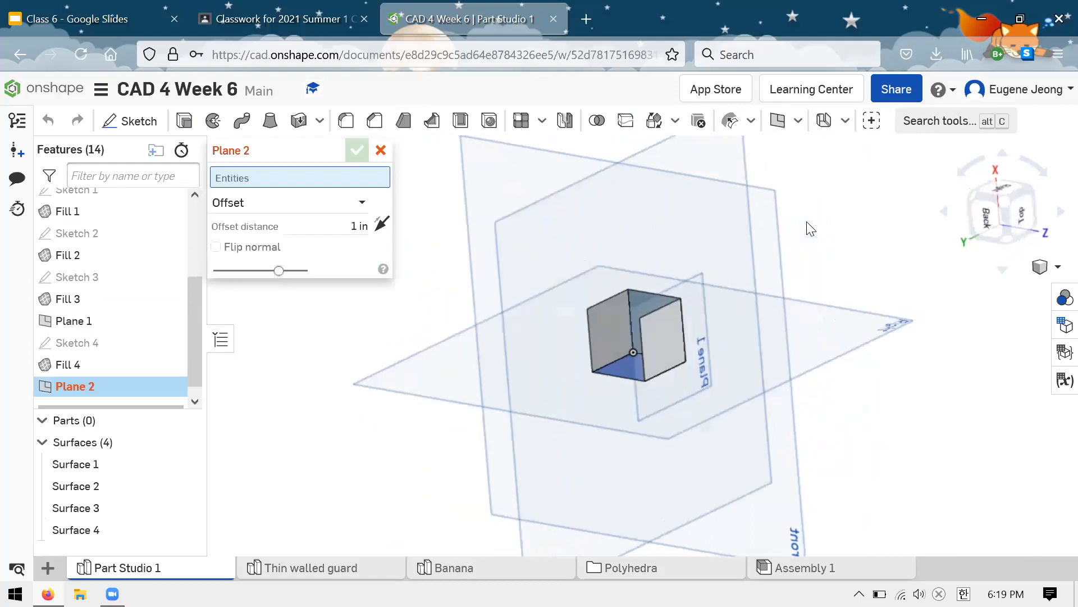
pyautogui.click(362, 202)
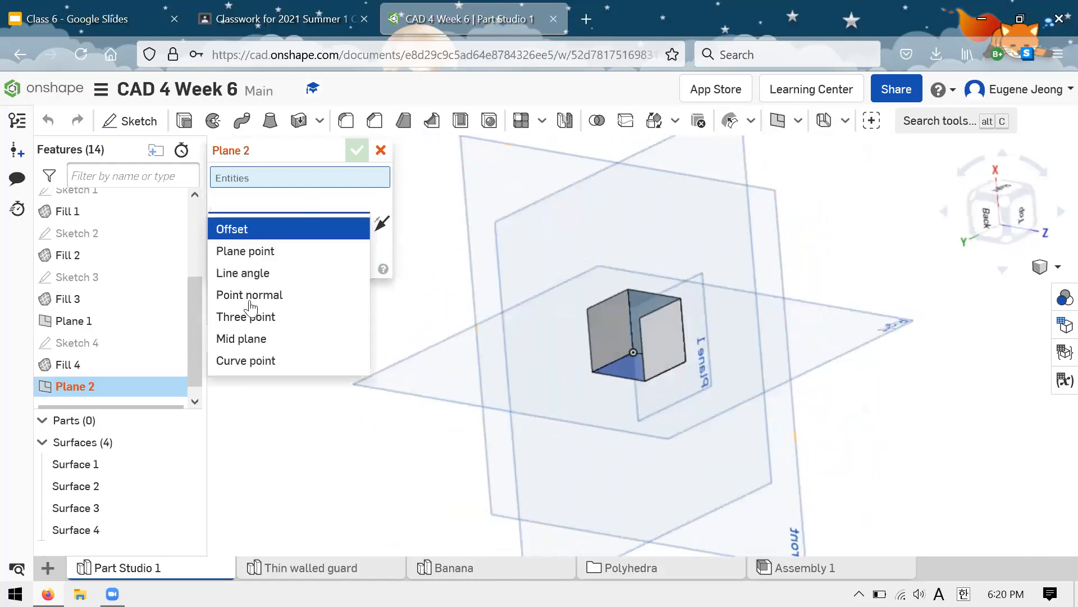
pyautogui.click(261, 276)
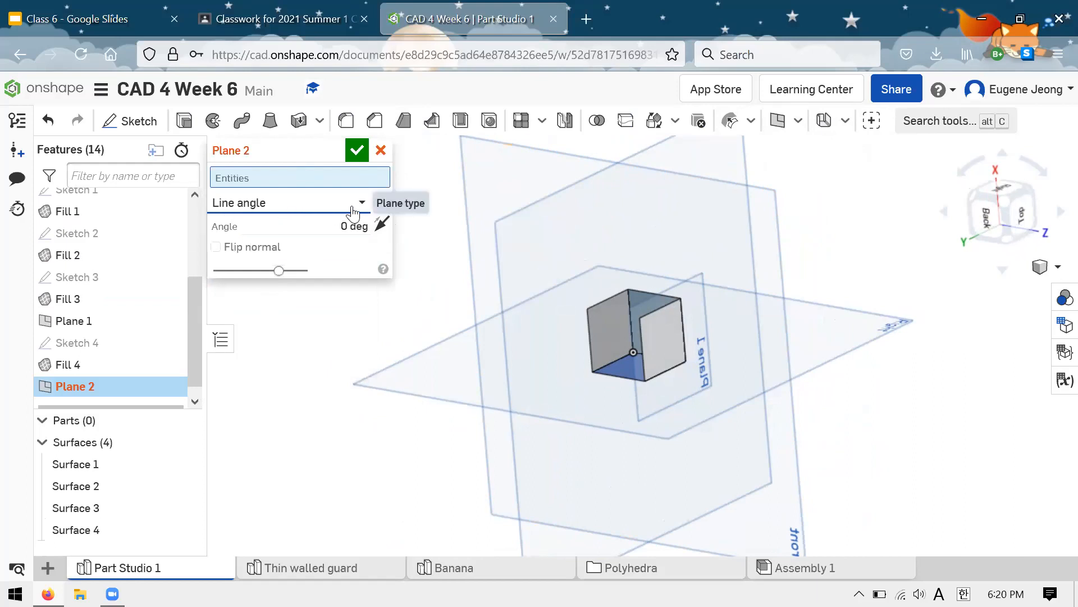
pyautogui.click(640, 290)
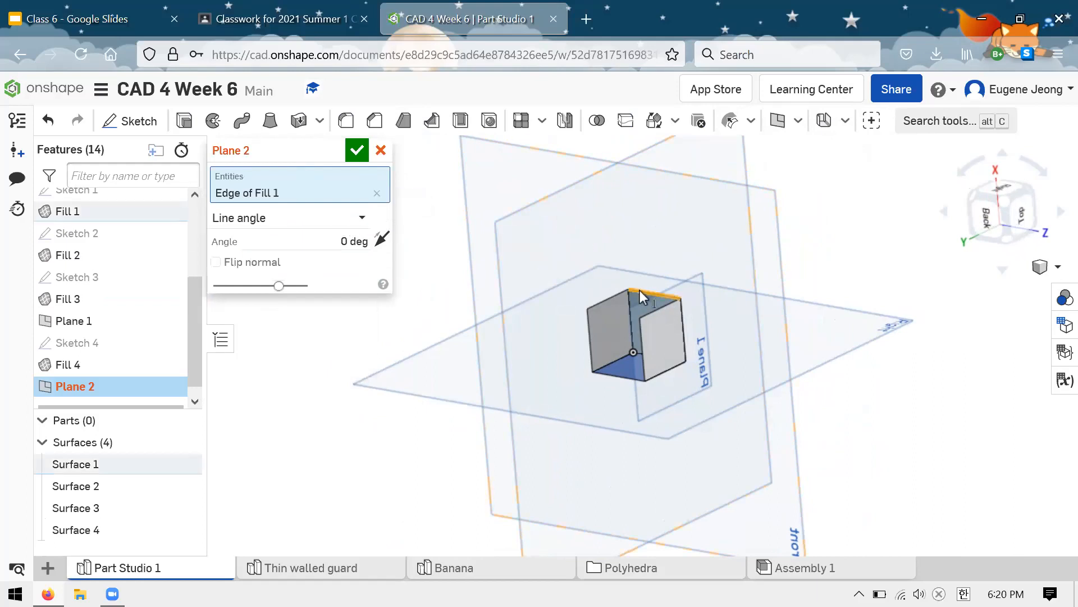
pyautogui.moveTo(690, 257)
pyautogui.mouseDown(button='right')
pyautogui.moveTo(773, 234)
pyautogui.moveTo(697, 256)
pyautogui.mouseUp(button='right')
pyautogui.click(773, 233)
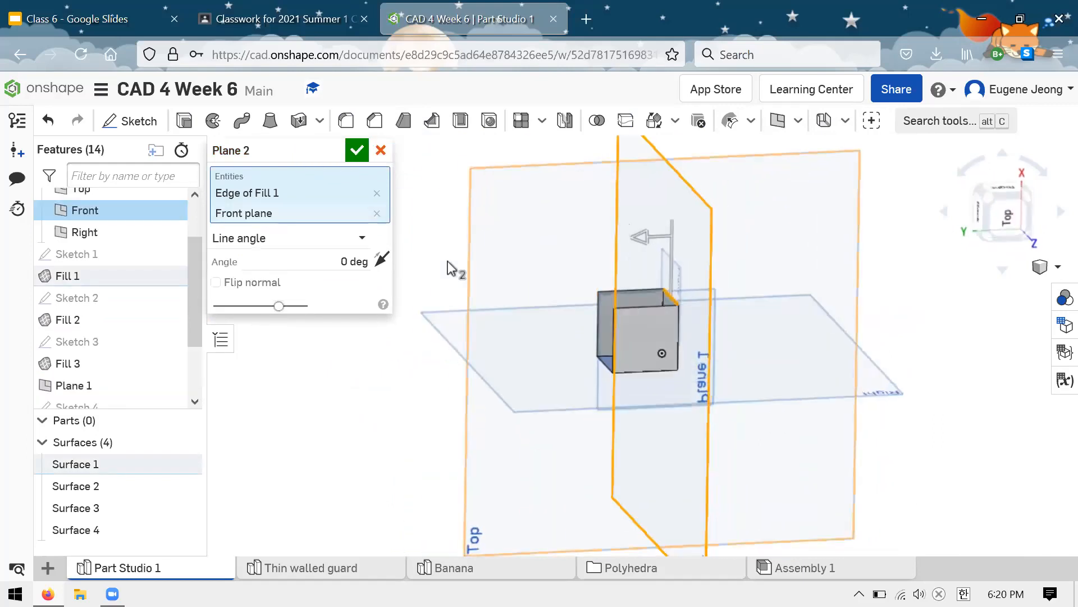
# Step: Set the Line angle plane's angle to 90 degrees and create the plane
pyautogui.click(325, 262)
pyautogui.write('90')
pyautogui.press('Return')
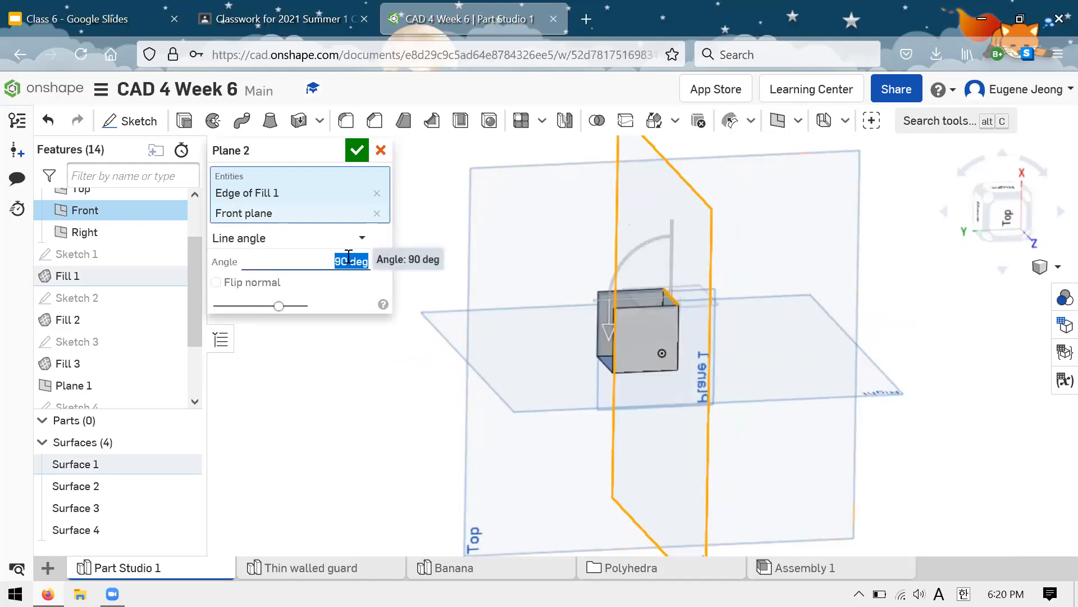
pyautogui.click(357, 150)
# Step: Start a sketch on Plane 2 and draw a corner rectangle about 0.8 in on a side from the cube vertex in line with the origin
pyautogui.moveTo(569, 202)
pyautogui.mouseDown(button='right')
pyautogui.moveTo(574, 227)
pyautogui.moveTo(696, 262)
pyautogui.moveTo(693, 297)
pyautogui.moveTo(618, 264)
pyautogui.mouseUp(button='right')
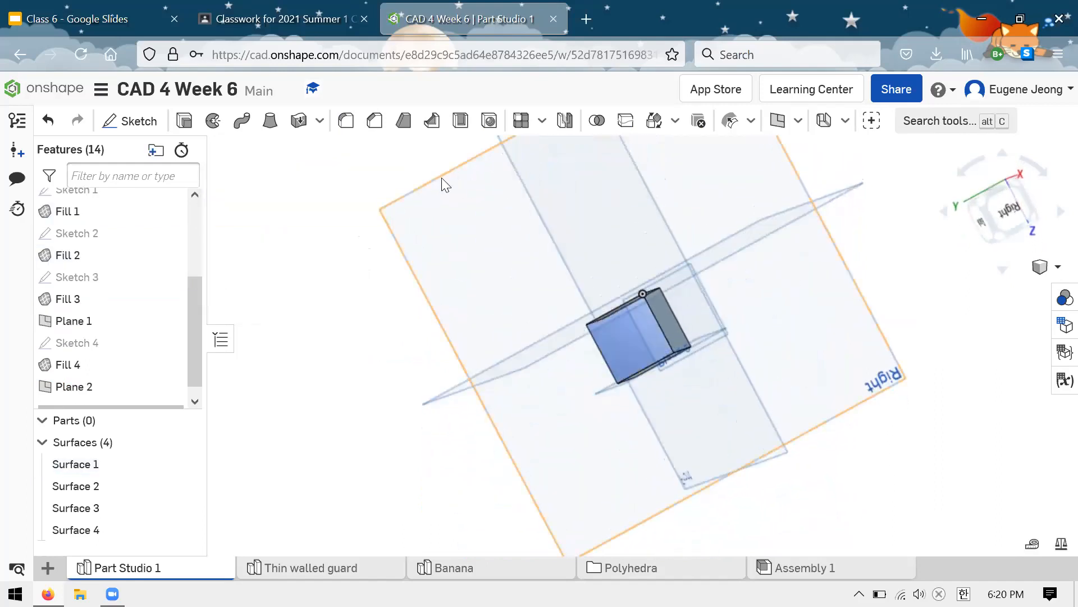
pyautogui.click(137, 121)
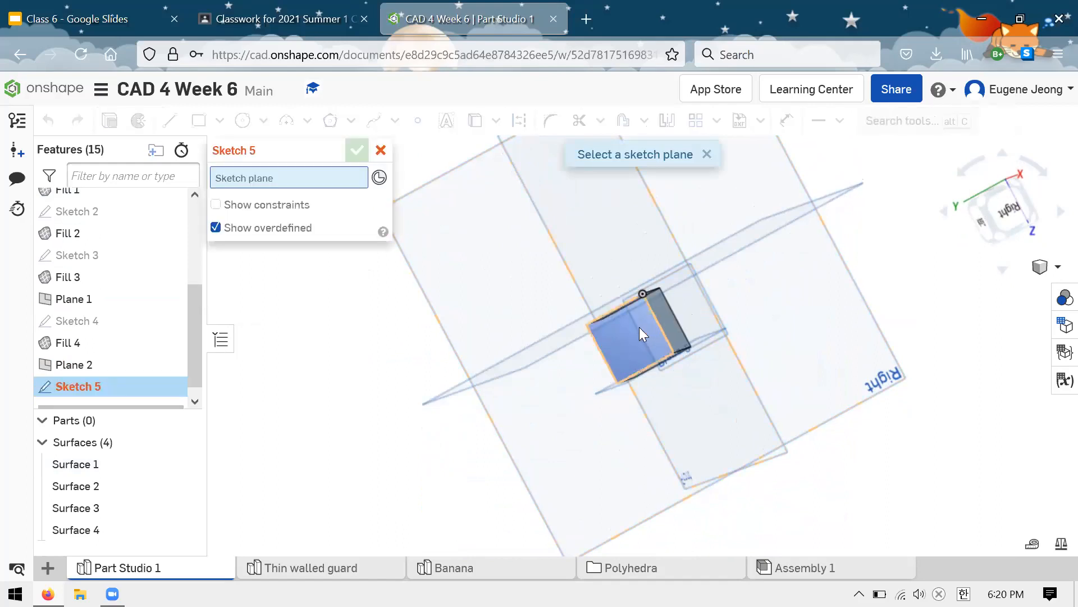
pyautogui.moveTo(687, 339); pyautogui.dragTo(706, 298, button='right')
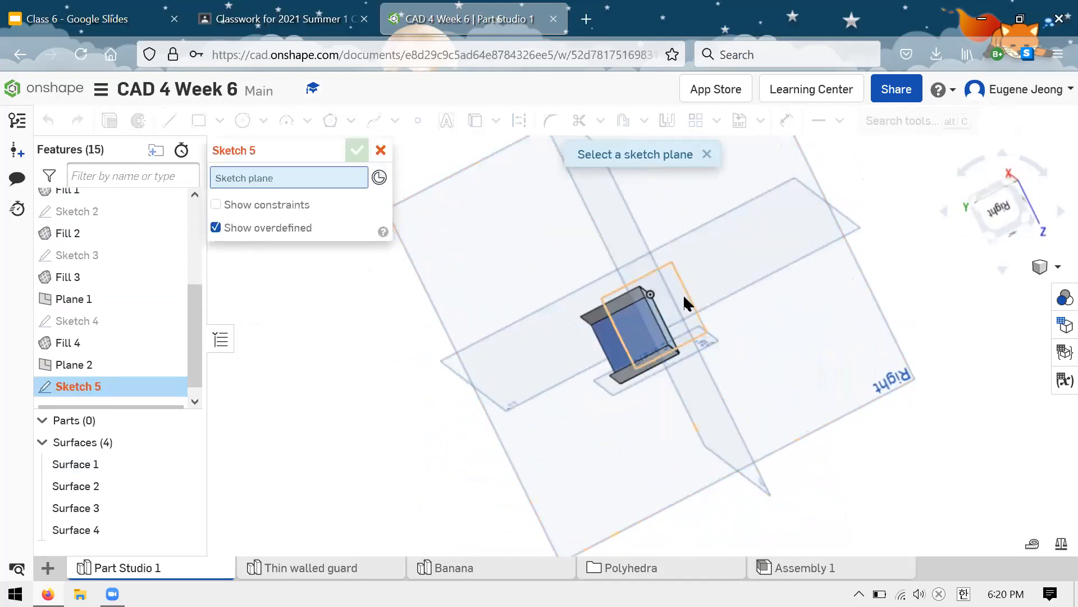
pyautogui.click(686, 307)
pyautogui.moveTo(764, 273); pyautogui.dragTo(502, 184, button='right')
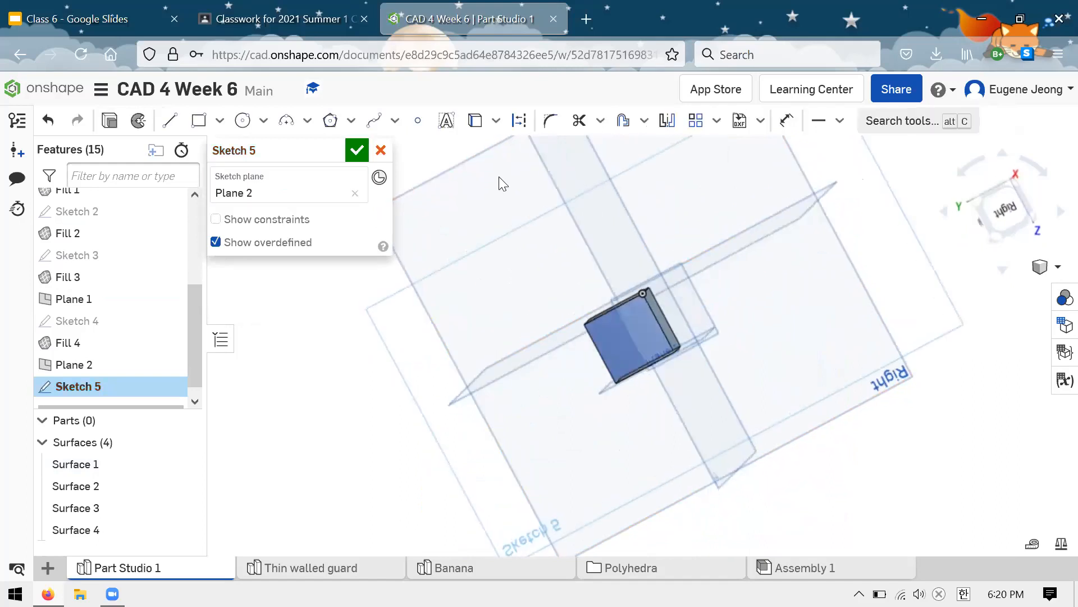
pyautogui.click(197, 119)
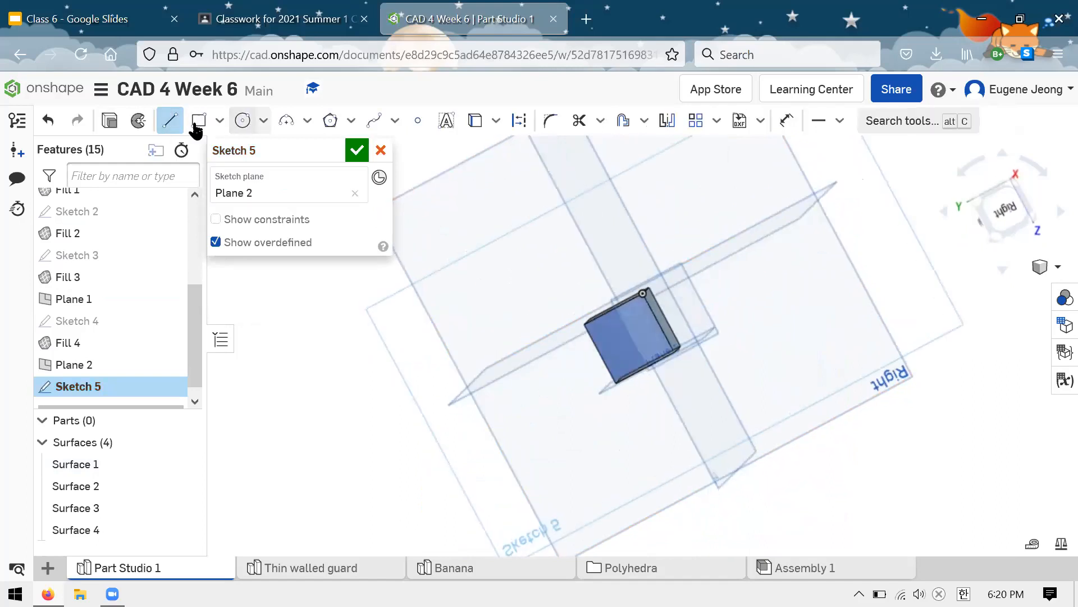
pyautogui.moveTo(650, 280)
pyautogui.mouseDown(button='right')
pyautogui.moveTo(690, 272)
pyautogui.moveTo(659, 288)
pyautogui.mouseUp(button='right')
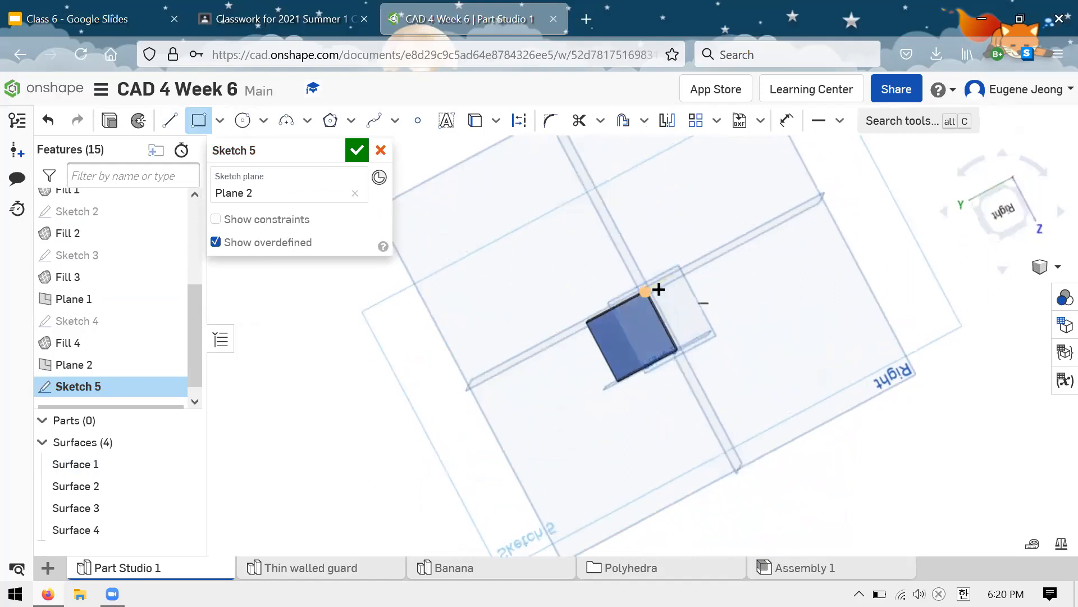
pyautogui.click(623, 360)
pyautogui.press('Escape')
# Step: Constrain two adjacent sides of the rectangle on Plane 2 to equal length
pyautogui.click(643, 353)
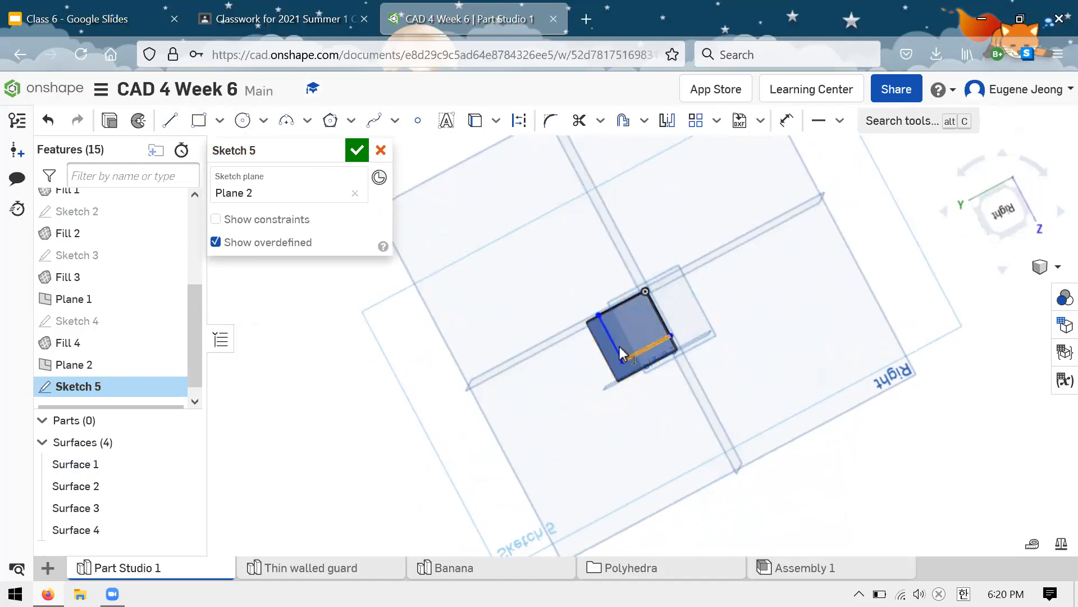
pyautogui.click(614, 342)
pyautogui.press('e')
# Step: Align the rectangle's free corner vertically with the neighbouring outer vertex of the cube surfaces and finish the sketch
pyautogui.click(622, 360)
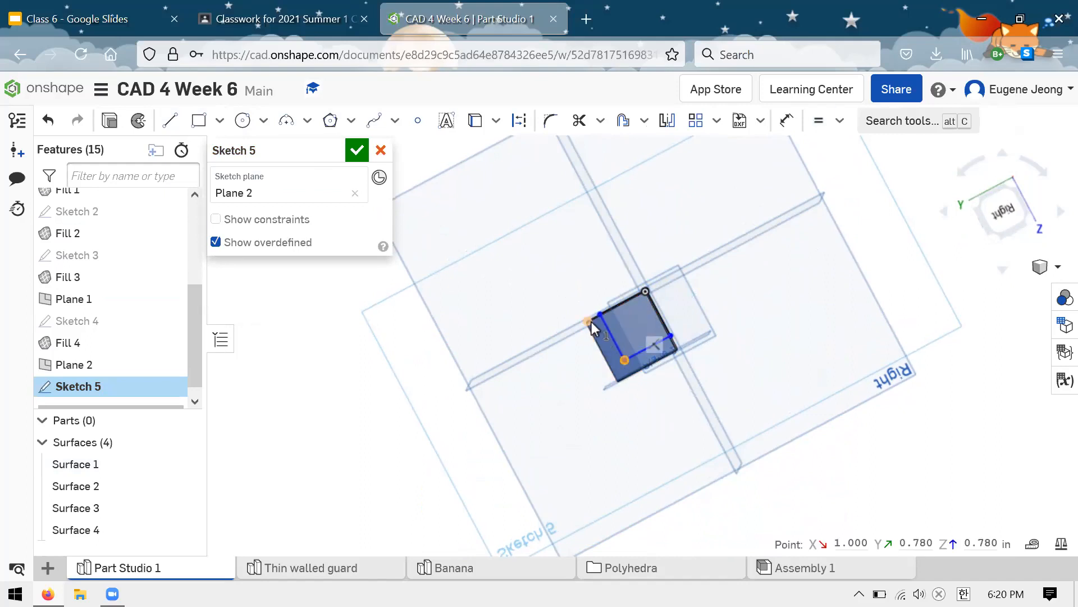
pyautogui.click(591, 322)
pyautogui.press('v')
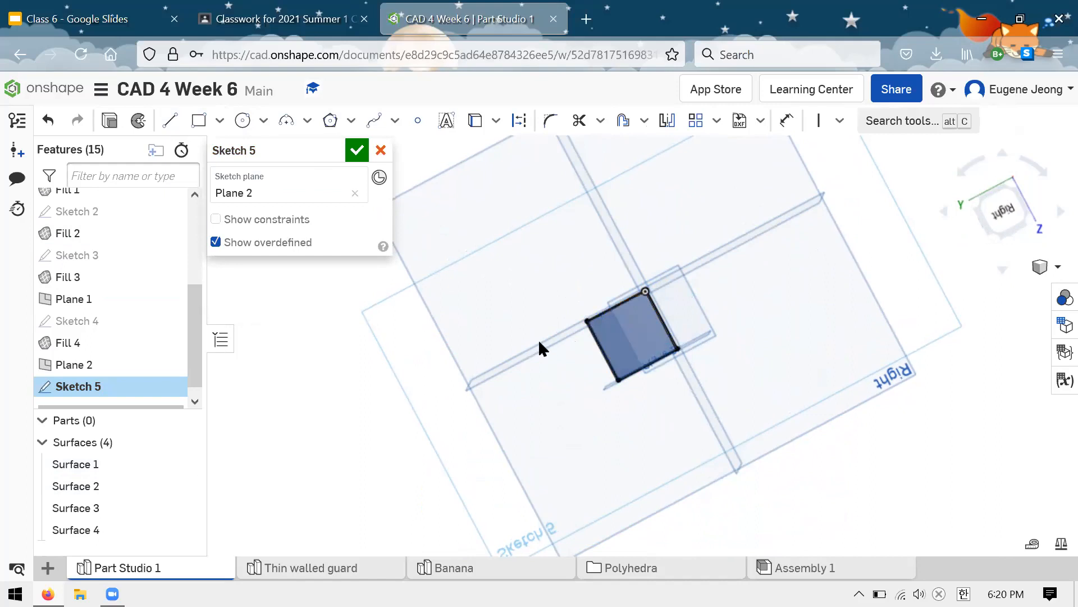
pyautogui.moveTo(475, 358)
pyautogui.mouseDown(button='right')
pyautogui.moveTo(477, 343)
pyautogui.moveTo(532, 412)
pyautogui.mouseUp(button='right')
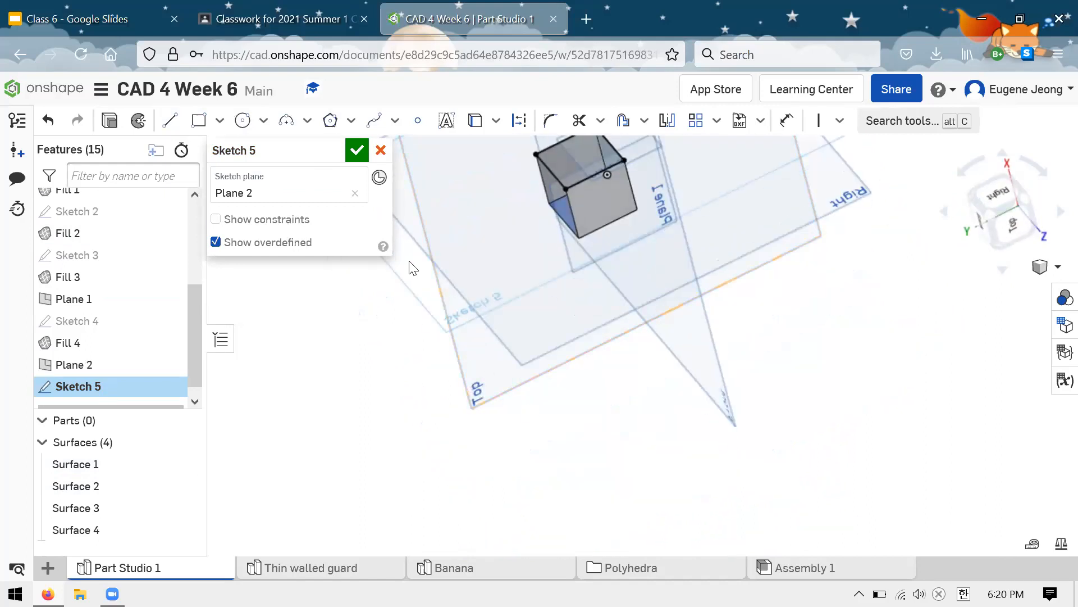
pyautogui.scroll(-4, 529, 388)
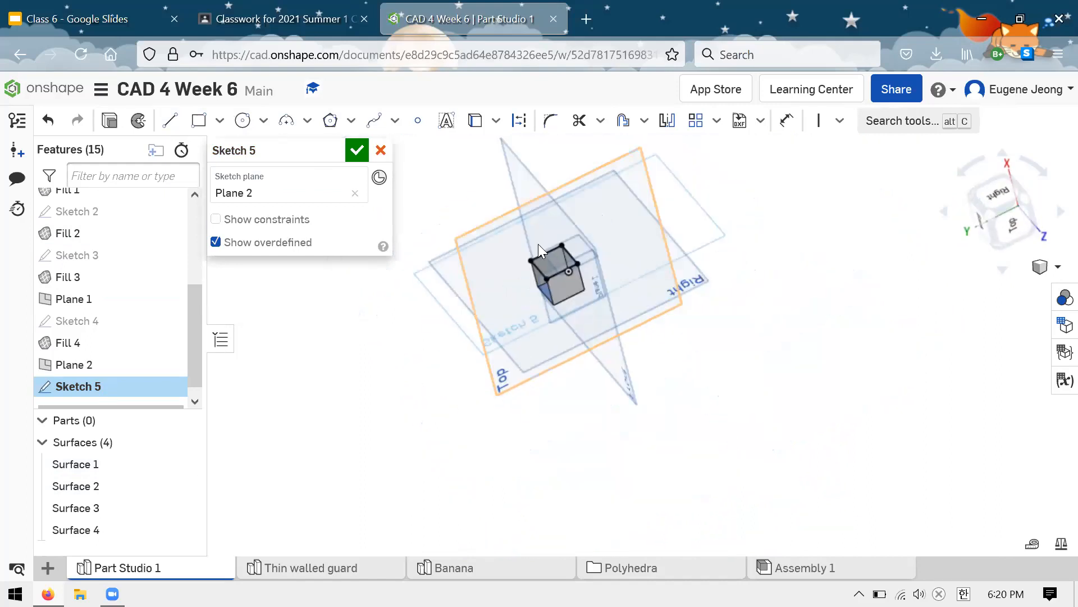
pyautogui.scroll(5, 538, 244)
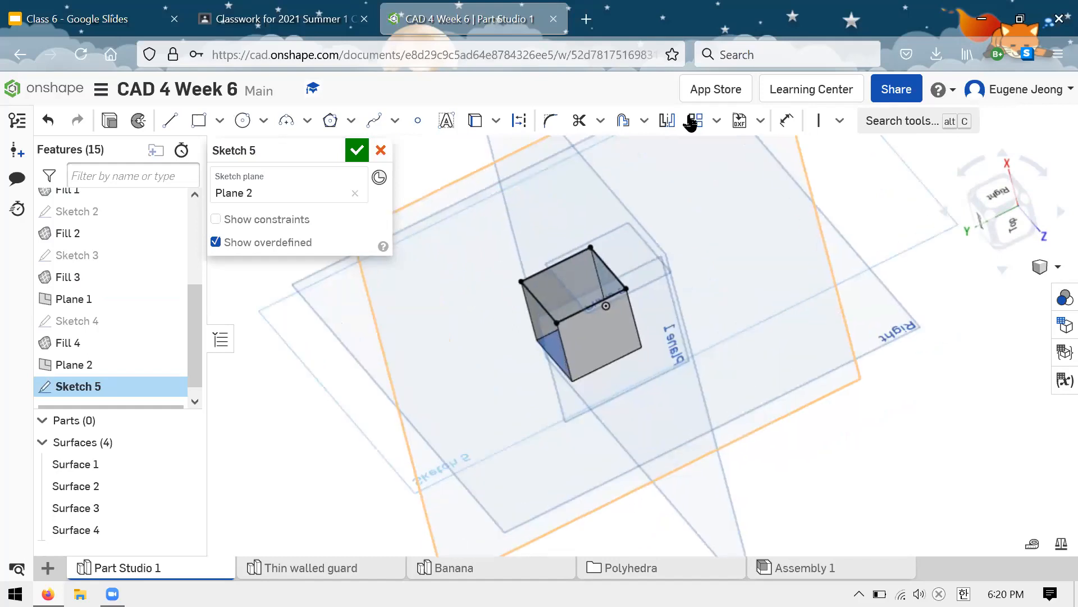
pyautogui.click(356, 150)
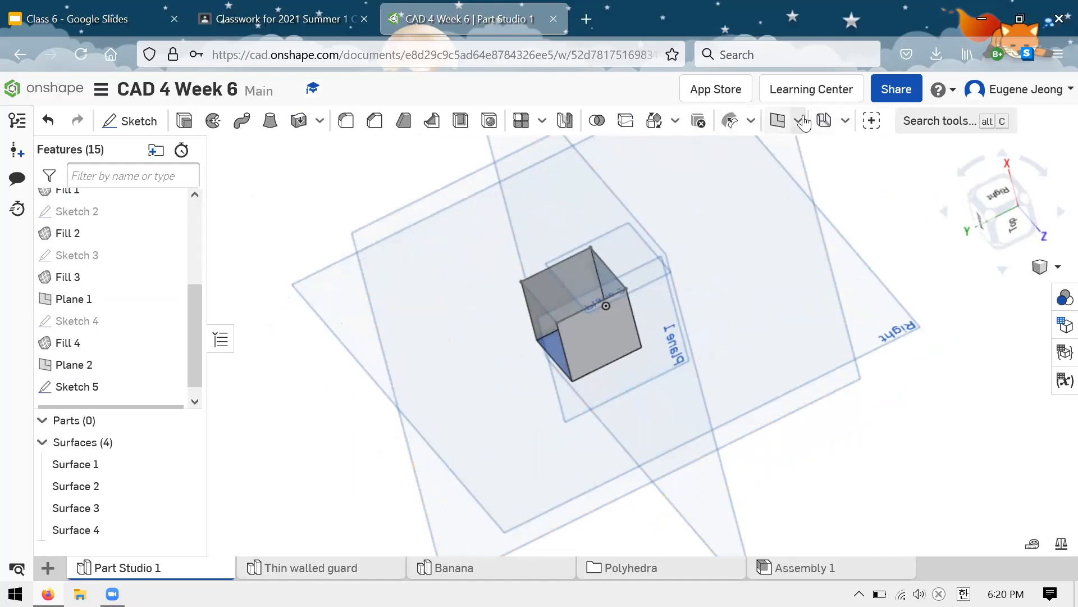
# Step: Fill the square sketched on Plane 2 as a new surface, using its four Sketch 5 edges
pyautogui.click(798, 120)
pyautogui.click(798, 175)
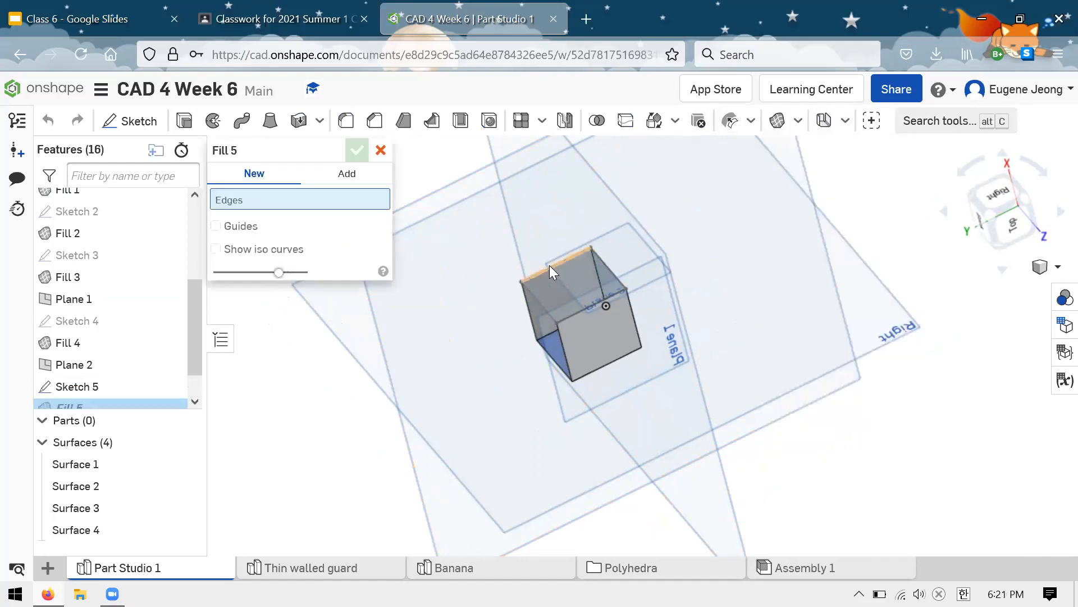
pyautogui.click(565, 267)
pyautogui.click(602, 260)
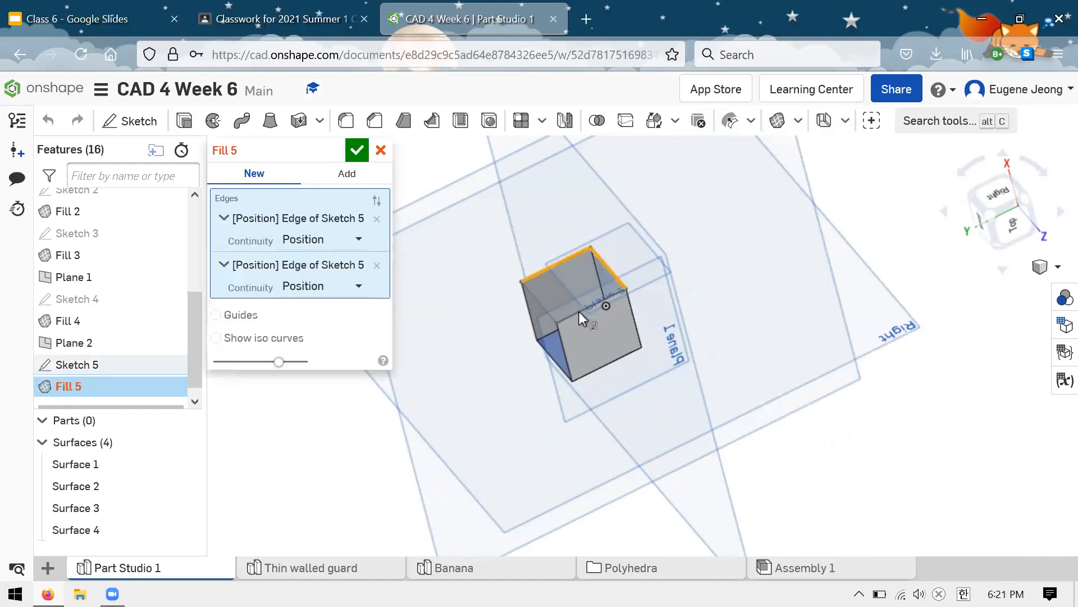
pyautogui.click(578, 312)
pyautogui.click(547, 305)
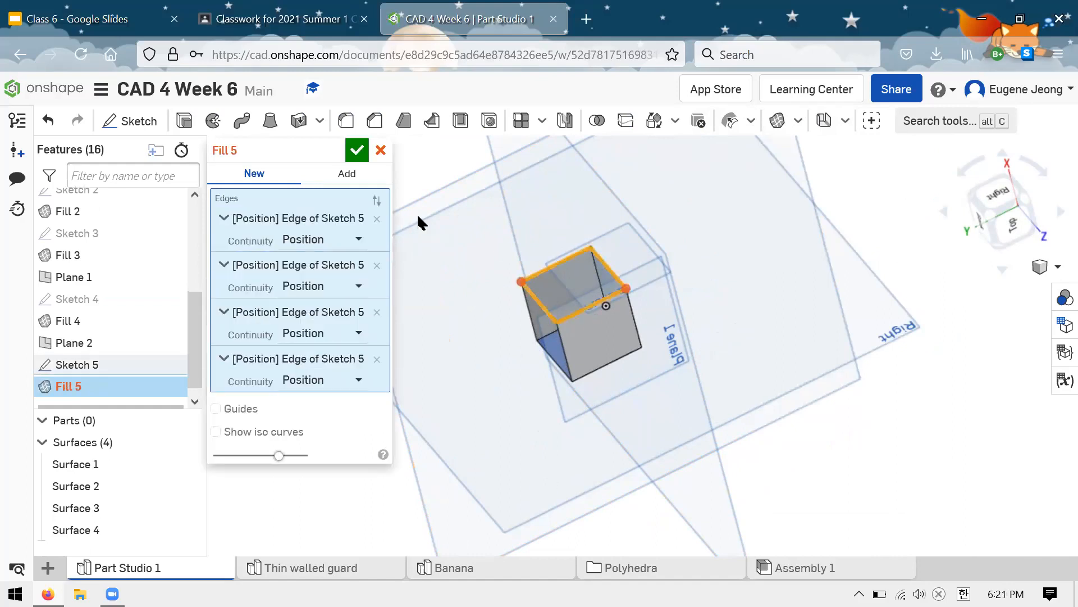
pyautogui.click(362, 150)
# Step: Fill the cube's remaining open side as a new surface, using the bounding edges of Fill 5, Fill 4, Fill 3 and Fill 2
pyautogui.moveTo(468, 204); pyautogui.dragTo(507, 160, button='right')
pyautogui.moveTo(518, 134); pyautogui.dragTo(526, 202, button='right')
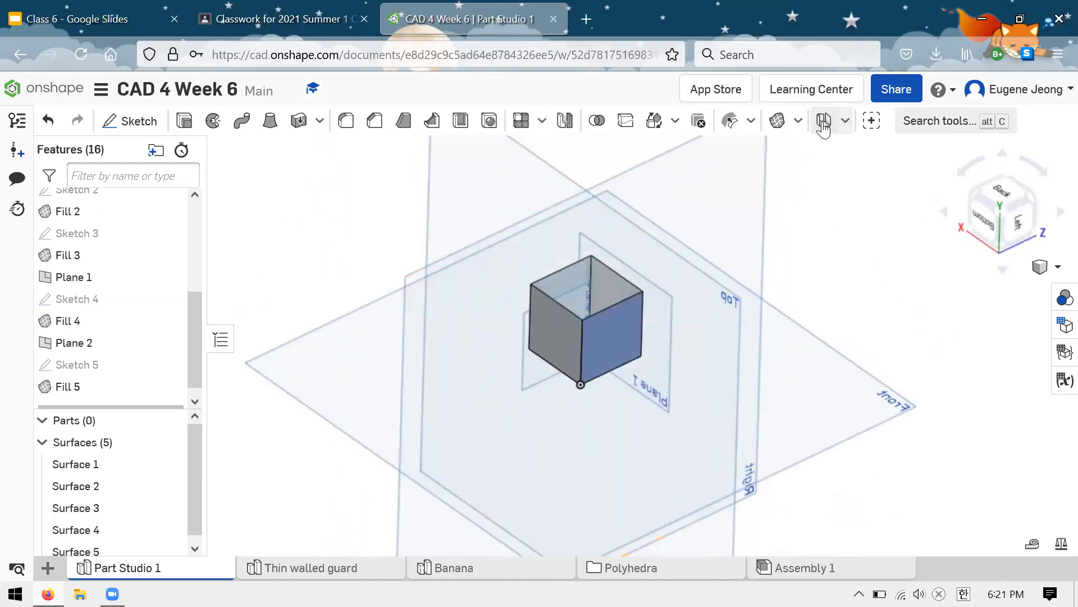
pyautogui.click(780, 123)
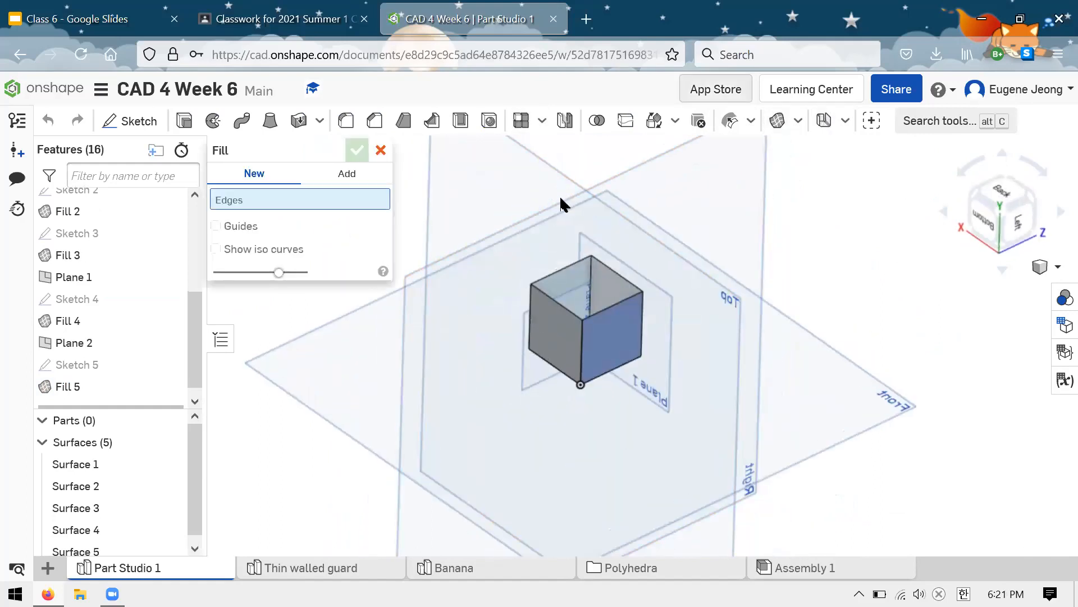
pyautogui.click(560, 269)
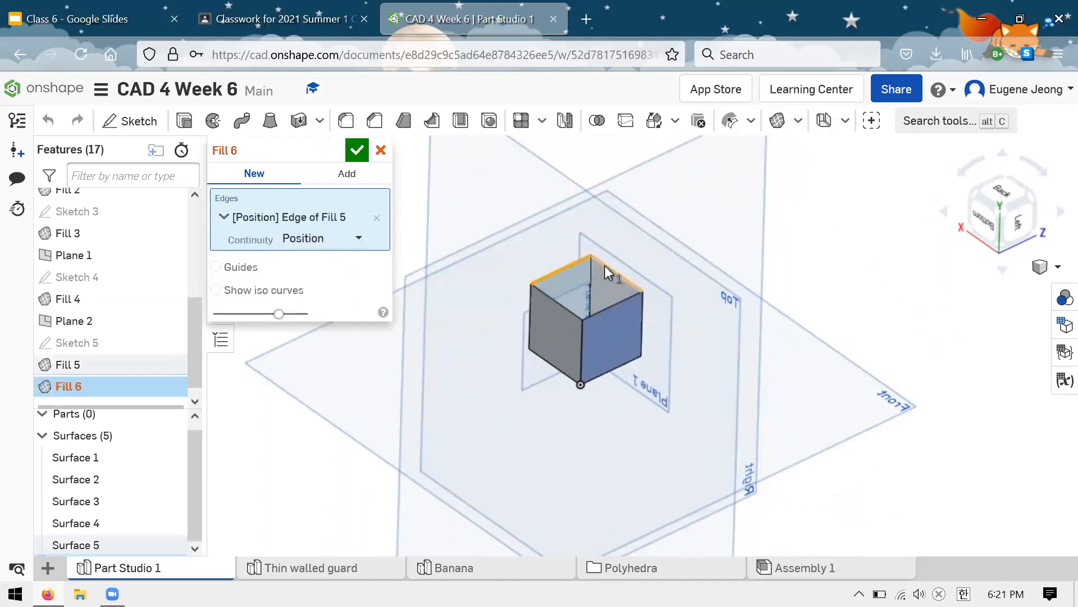
pyautogui.click(615, 305)
pyautogui.click(575, 308)
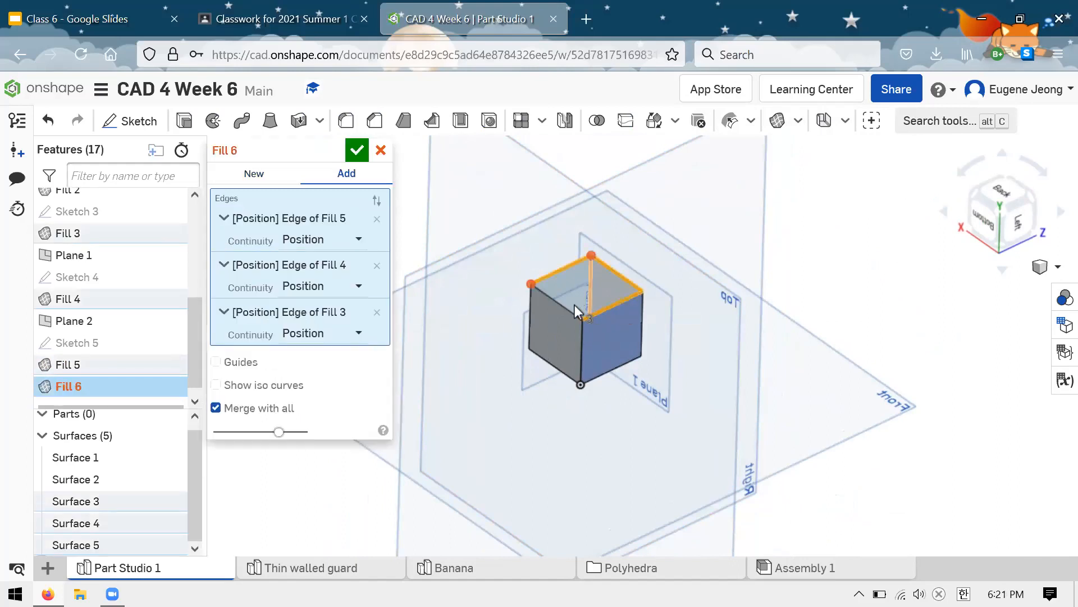
pyautogui.click(564, 304)
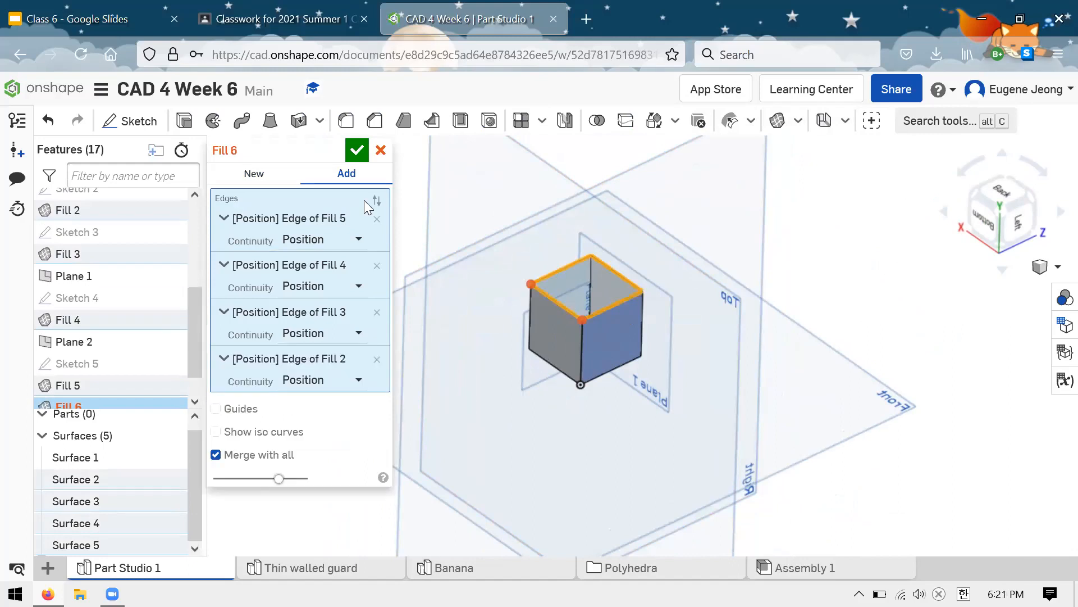
pyautogui.click(259, 173)
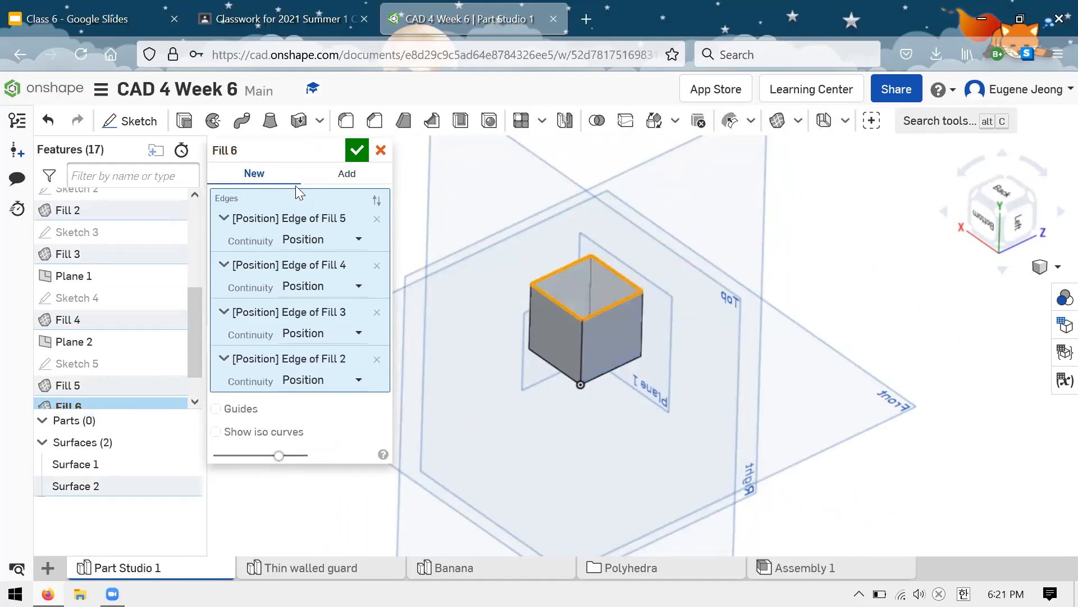
pyautogui.click(356, 152)
pyautogui.moveTo(368, 186); pyautogui.dragTo(646, 163, button='right')
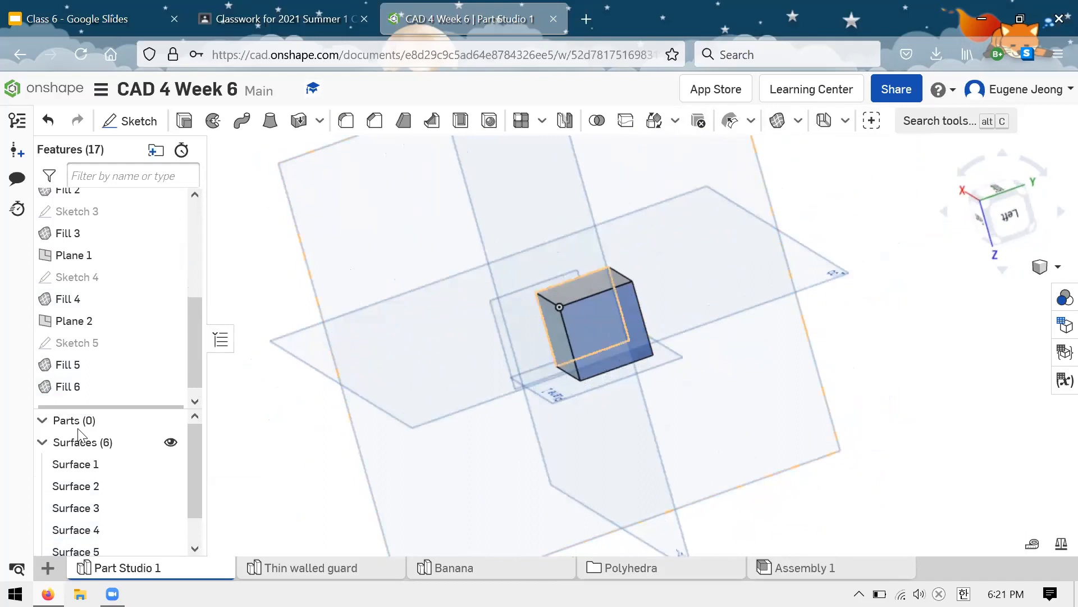
pyautogui.click(54, 424)
pyautogui.scroll(-1, 181, 433)
pyautogui.scroll(1, 185, 427)
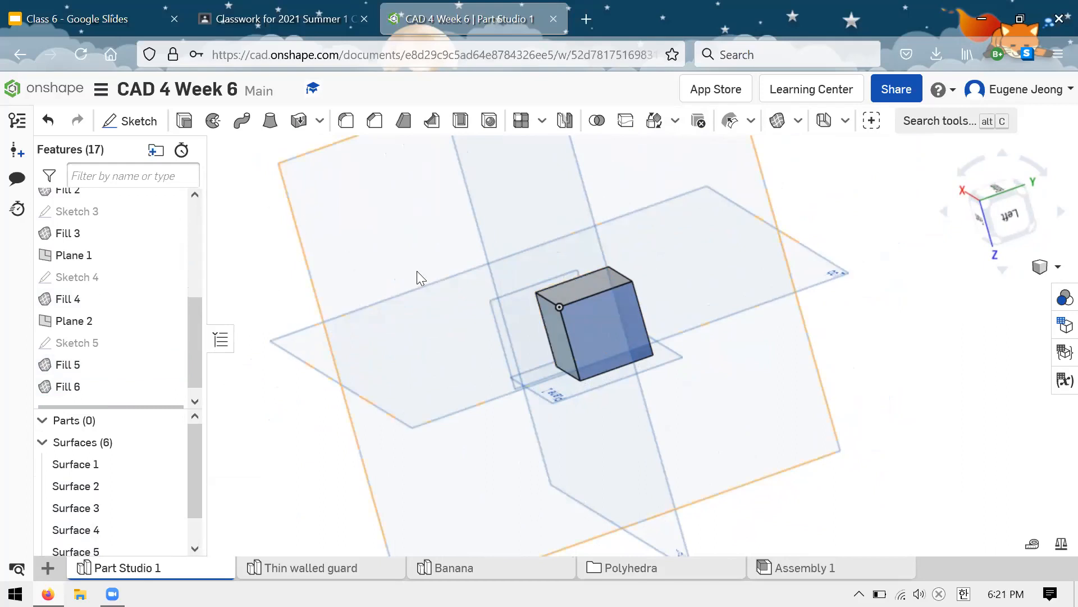
pyautogui.scroll(-5, 632, 266)
pyautogui.scroll(4, 631, 265)
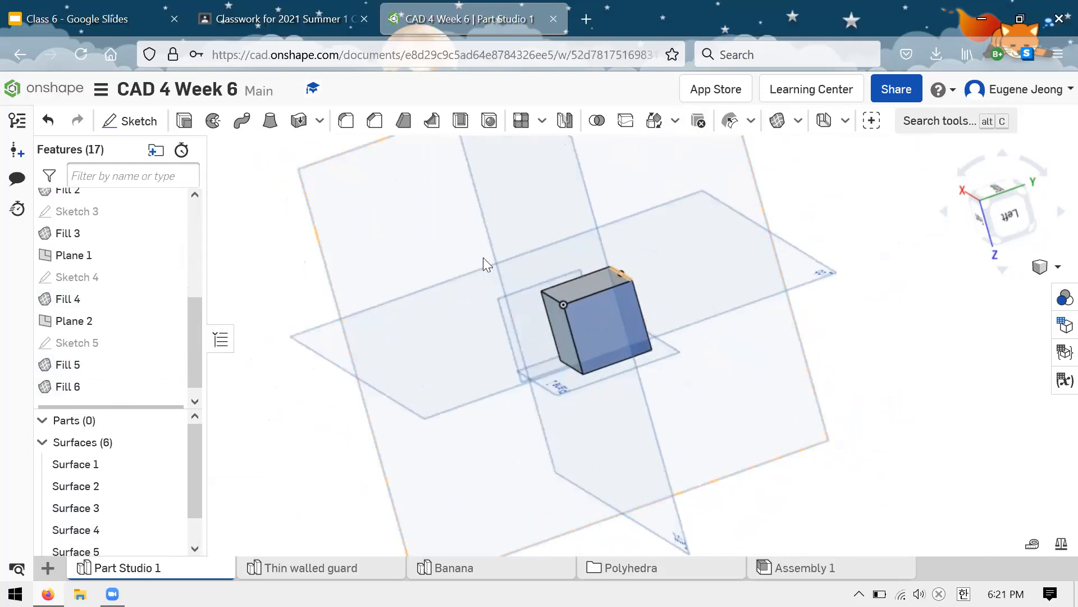
# Step: Enclose all six filled faces of the cube to create a solid part
pyautogui.click(320, 120)
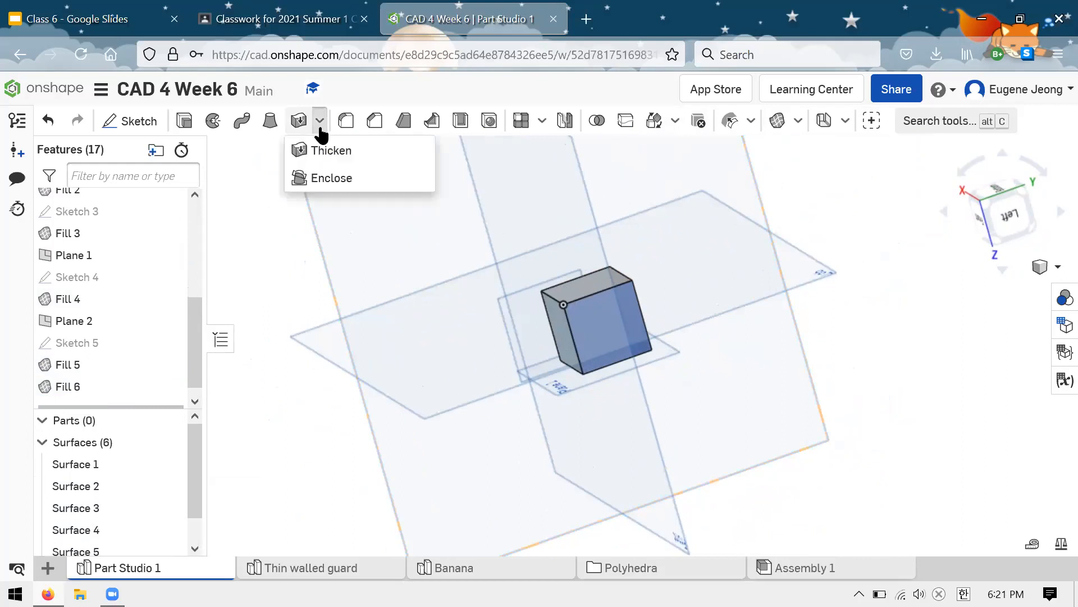
pyautogui.click(353, 178)
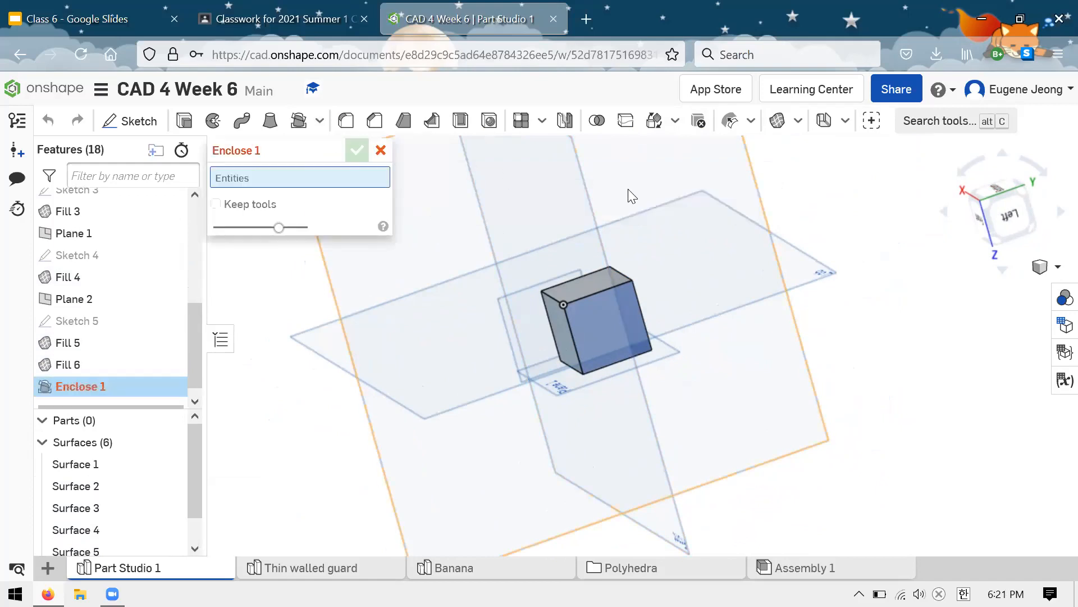
pyautogui.moveTo(625, 194); pyautogui.dragTo(592, 277, button='right')
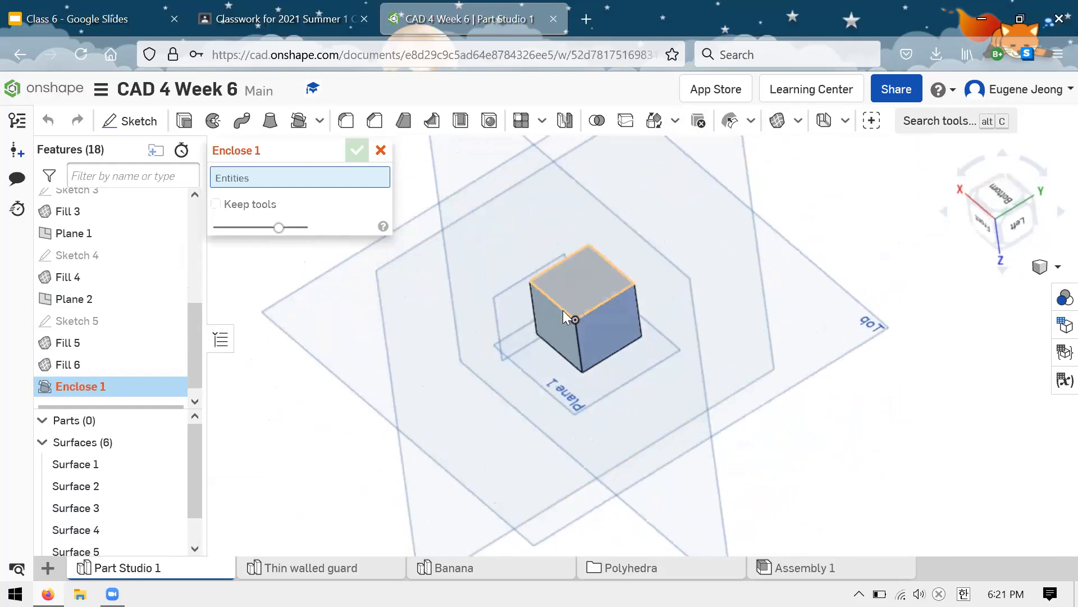
pyautogui.click(559, 317)
pyautogui.click(602, 319)
pyautogui.click(603, 269)
pyautogui.moveTo(604, 268); pyautogui.dragTo(579, 248, button='right')
pyautogui.click(583, 321)
pyautogui.click(612, 295)
pyautogui.click(552, 295)
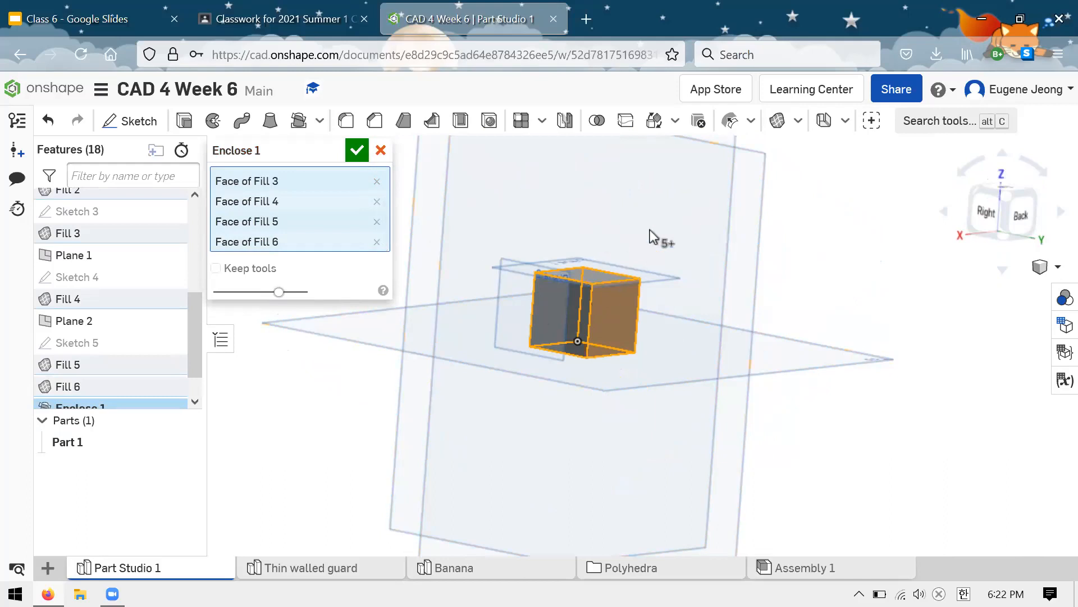
pyautogui.moveTo(698, 210); pyautogui.dragTo(609, 180, button='right')
pyautogui.click(356, 150)
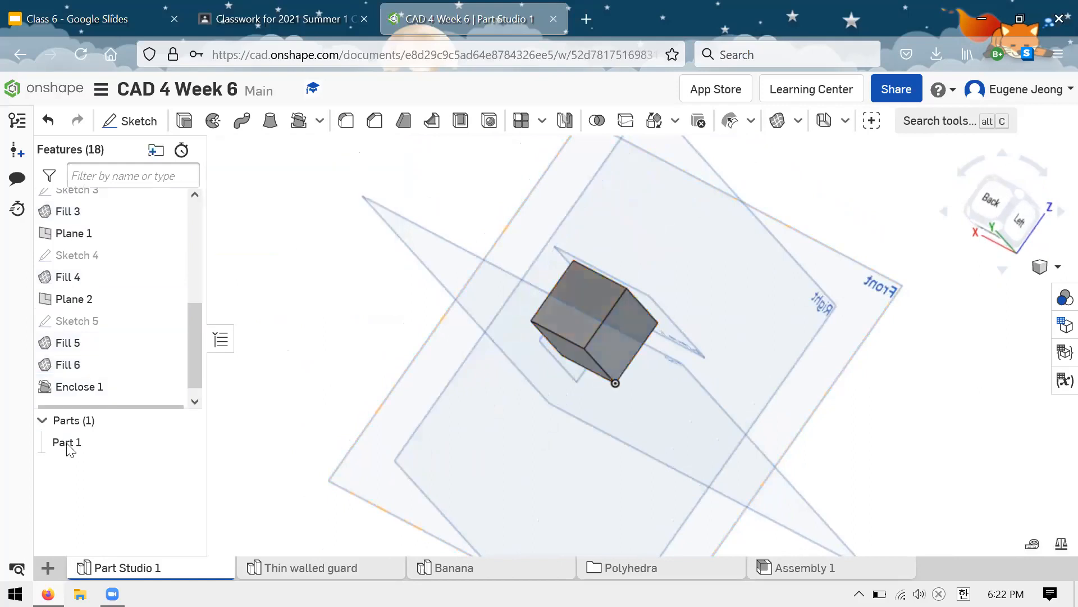
pyautogui.scroll(-1, 193, 340)
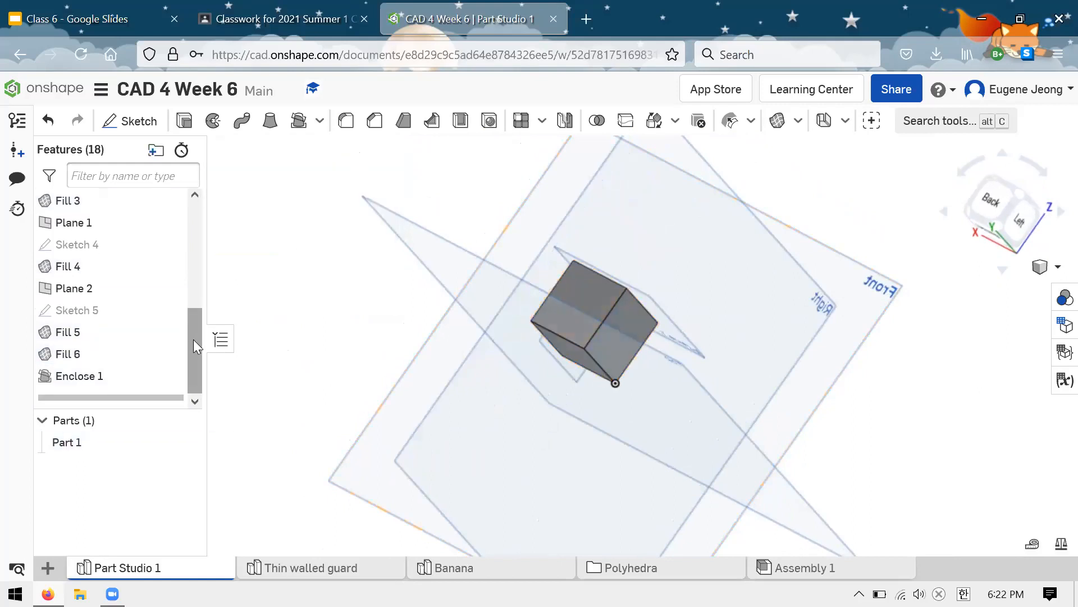
pyautogui.click(115, 447)
pyautogui.moveTo(274, 321); pyautogui.dragTo(284, 298, button='right')
pyautogui.click(284, 298)
pyautogui.moveTo(378, 296); pyautogui.dragTo(638, 279, button='right')
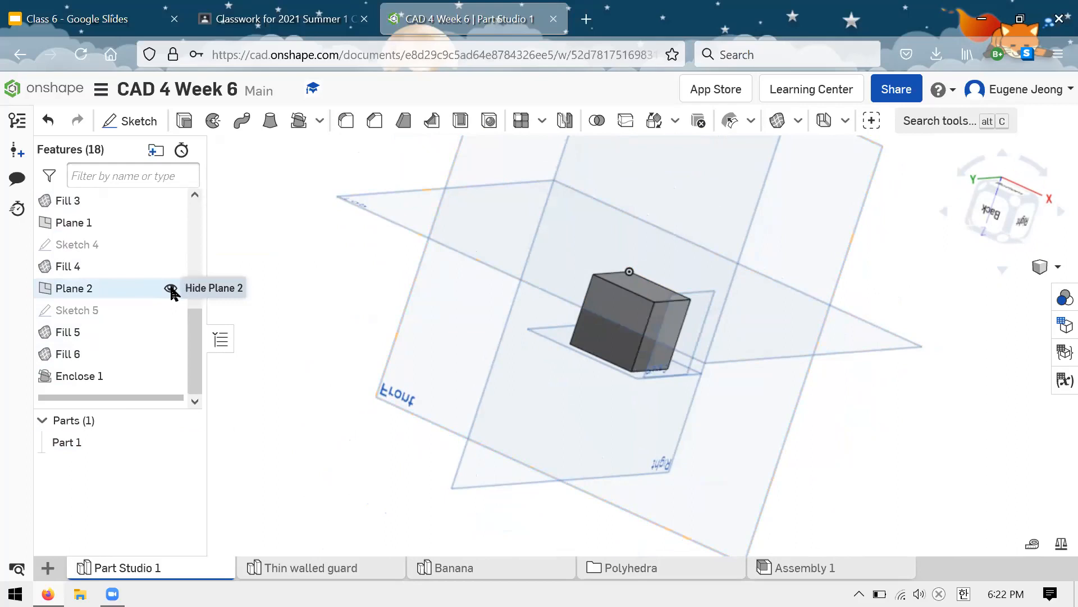
# Step: Hide Plane 2 and Plane 1
pyautogui.click(171, 290)
pyautogui.scroll(1, 169, 281)
pyautogui.click(171, 264)
pyautogui.scroll(4, 169, 264)
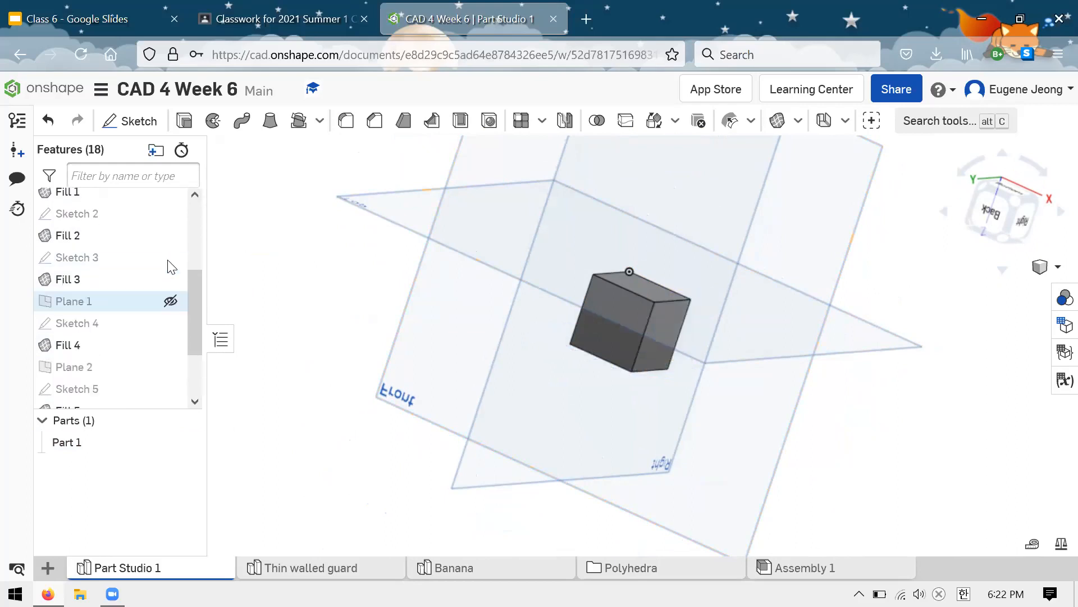
# Step: Examine the faces of the enclosed cube part from several directions
pyautogui.moveTo(375, 248); pyautogui.dragTo(688, 269, button='right')
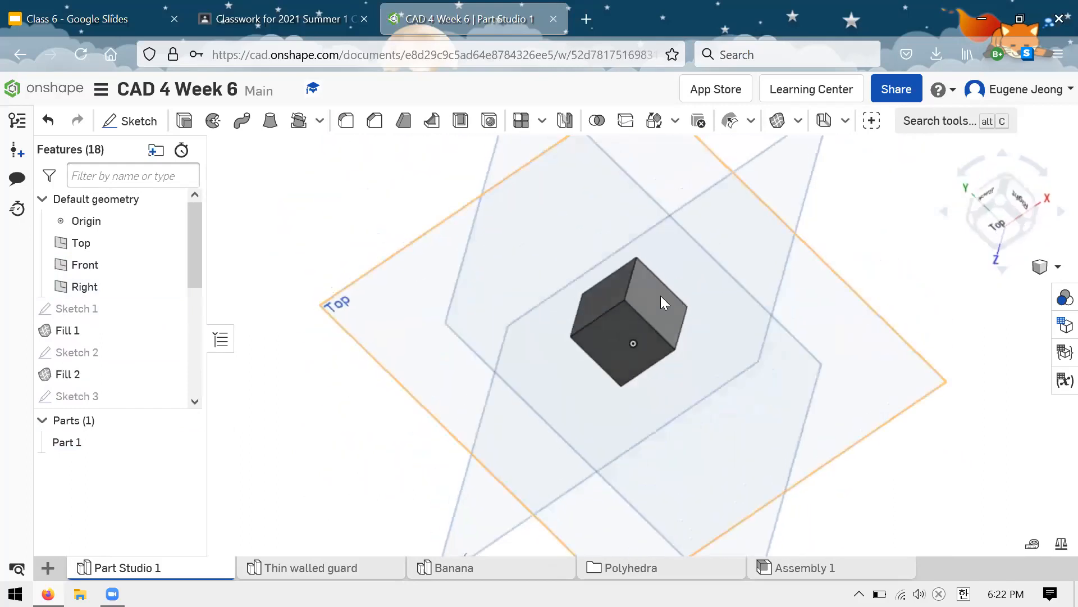
pyautogui.click(655, 320)
pyautogui.click(621, 348)
pyautogui.click(602, 295)
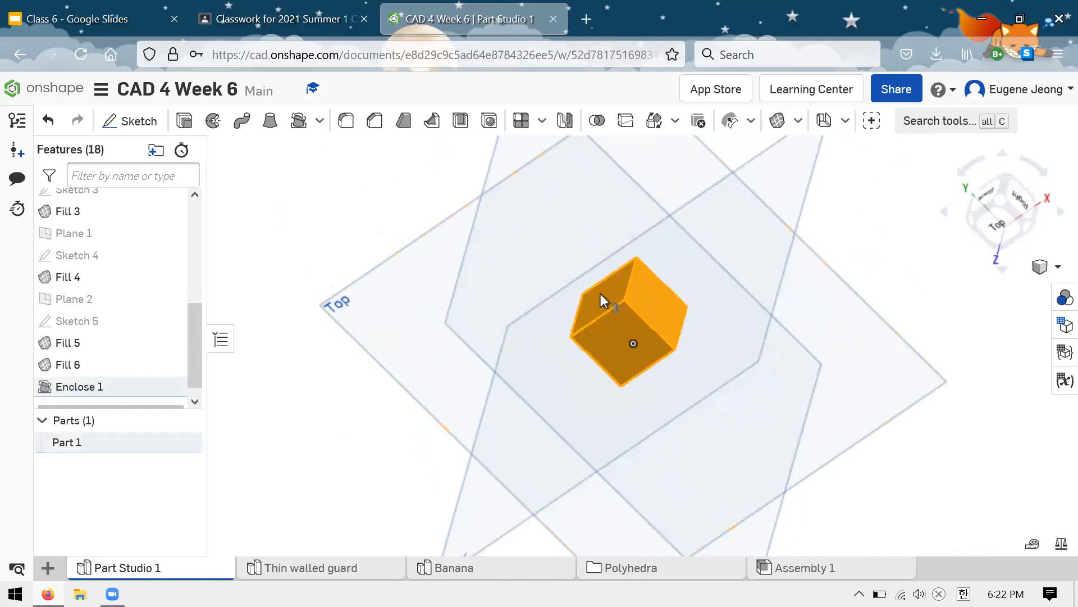
pyautogui.moveTo(679, 299); pyautogui.dragTo(592, 343, button='right')
pyautogui.rightClick(765, 211)
pyautogui.click(753, 200)
pyautogui.click(753, 197)
pyautogui.moveTo(746, 228); pyautogui.dragTo(619, 176, button='right')
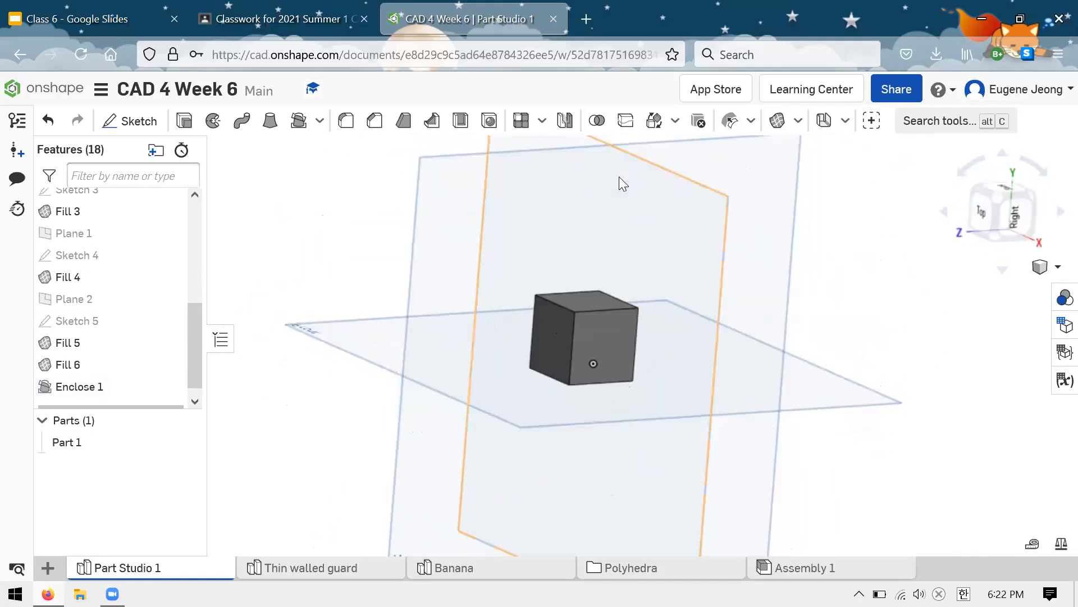
pyautogui.scroll(2, 611, 240)
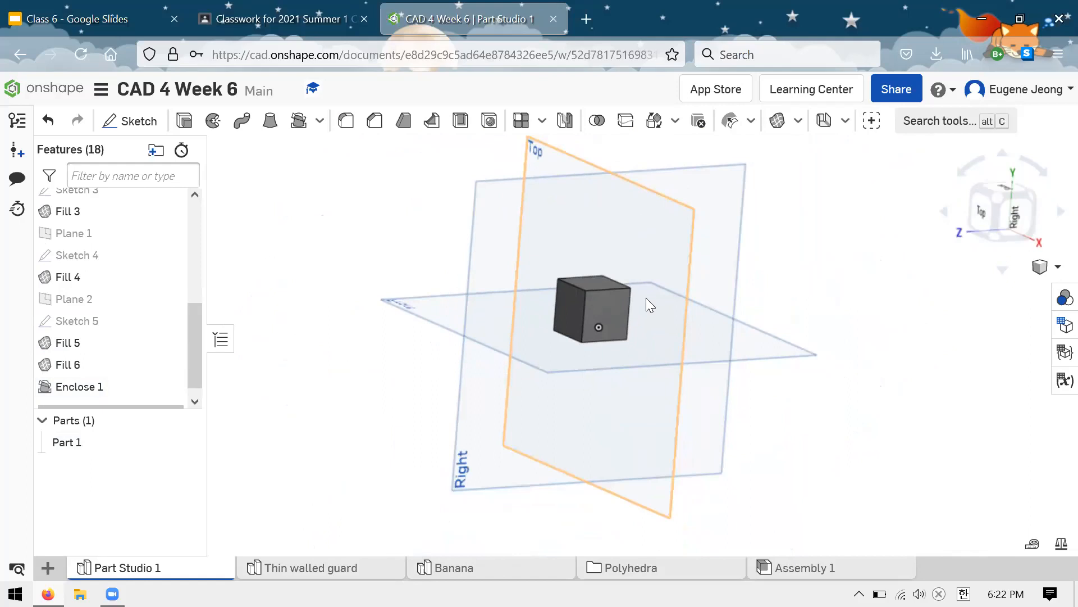
pyautogui.scroll(-2, 646, 298)
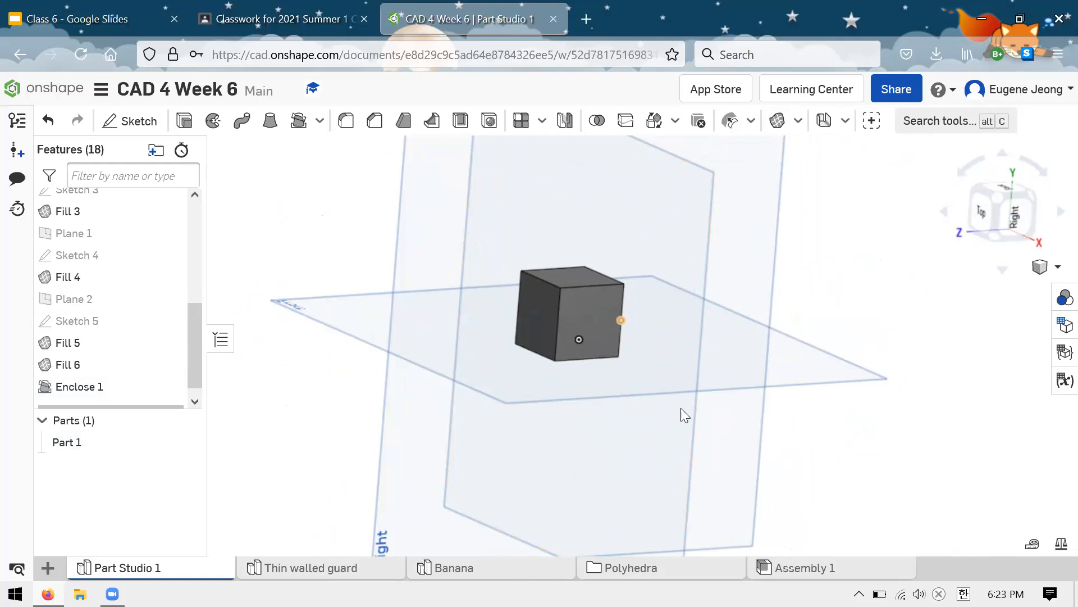
# Step: Open the Octahedron part studio in the Polyhedra folder and view the solid from another angle
pyautogui.click(652, 568)
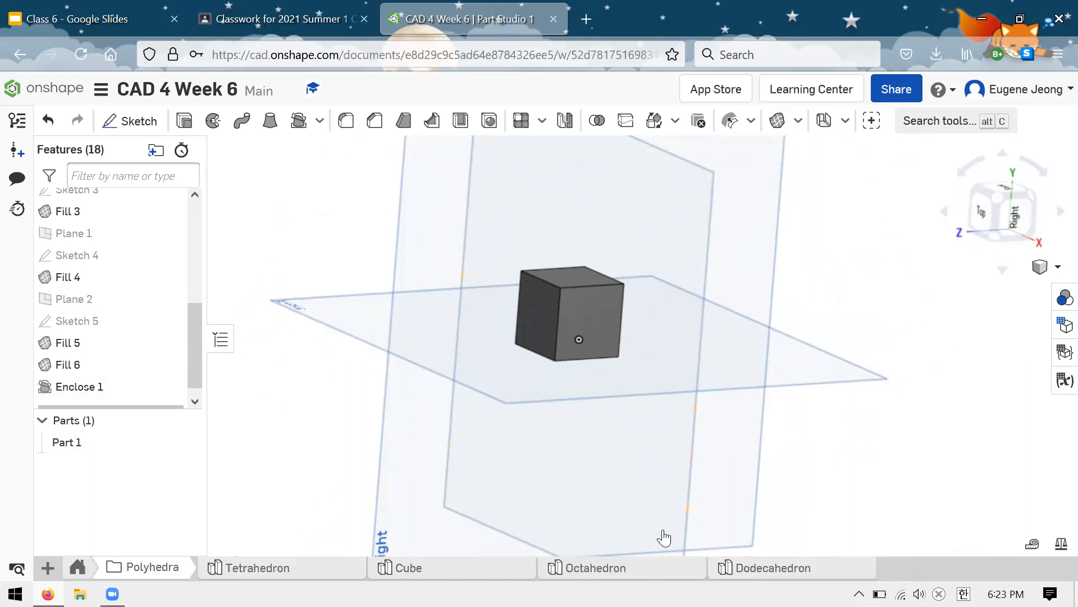
pyautogui.click(635, 567)
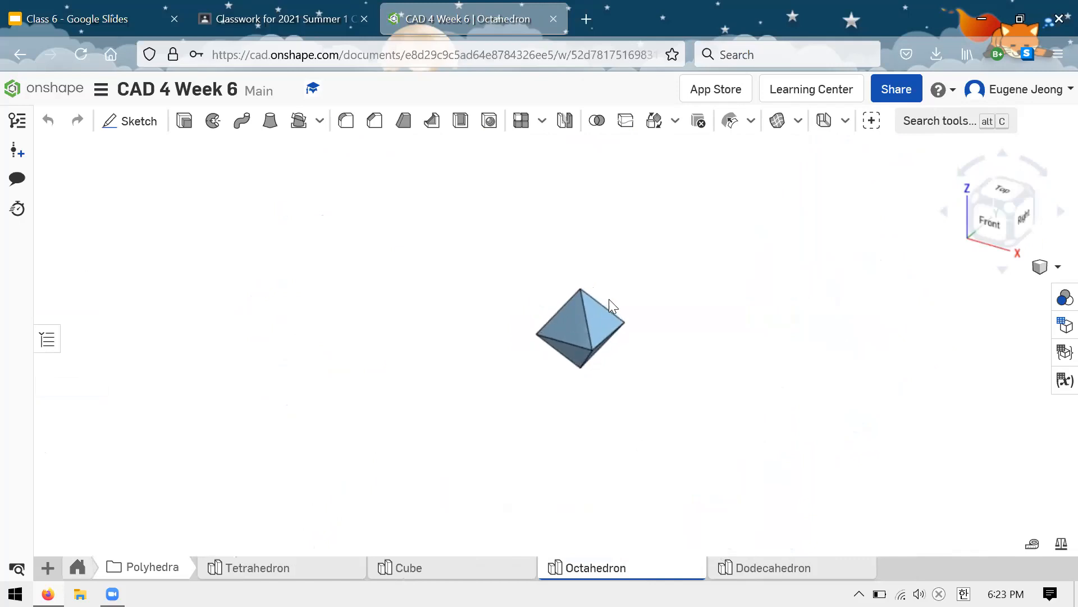
pyautogui.moveTo(633, 311); pyautogui.dragTo(621, 522, button='right')
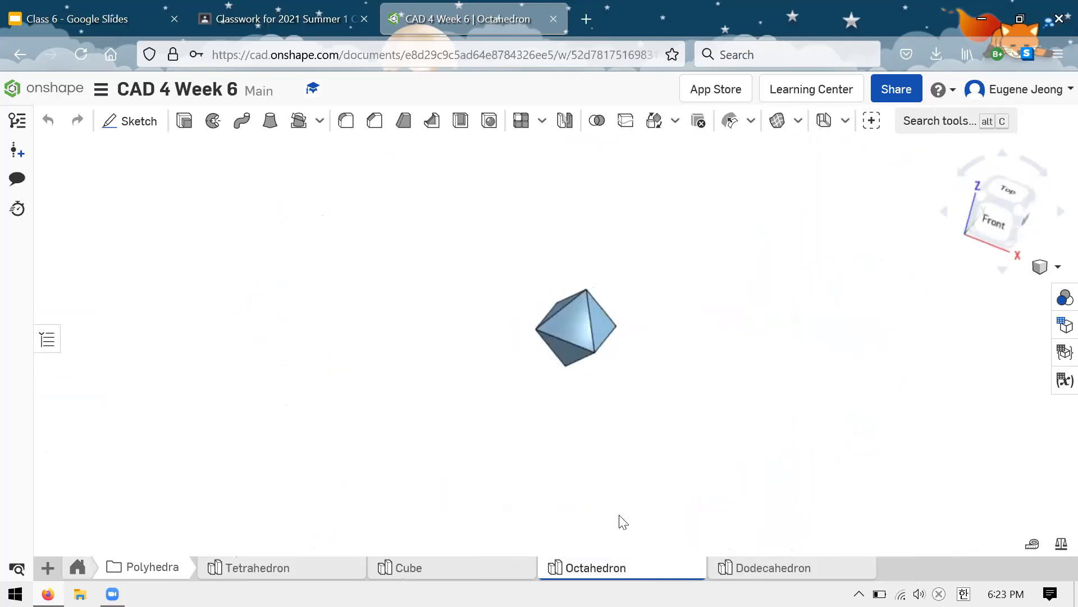
# Step: Open the Dodecahedron part studio and examine the solid's pentagonal faces from several sides
pyautogui.click(750, 569)
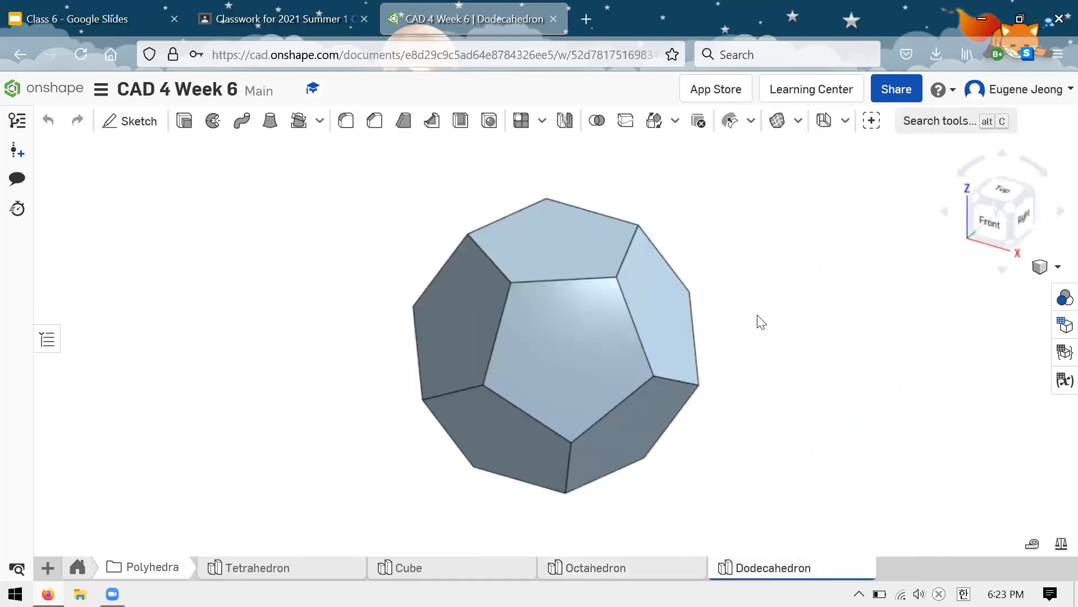
pyautogui.moveTo(826, 359); pyautogui.dragTo(886, 270, button='right')
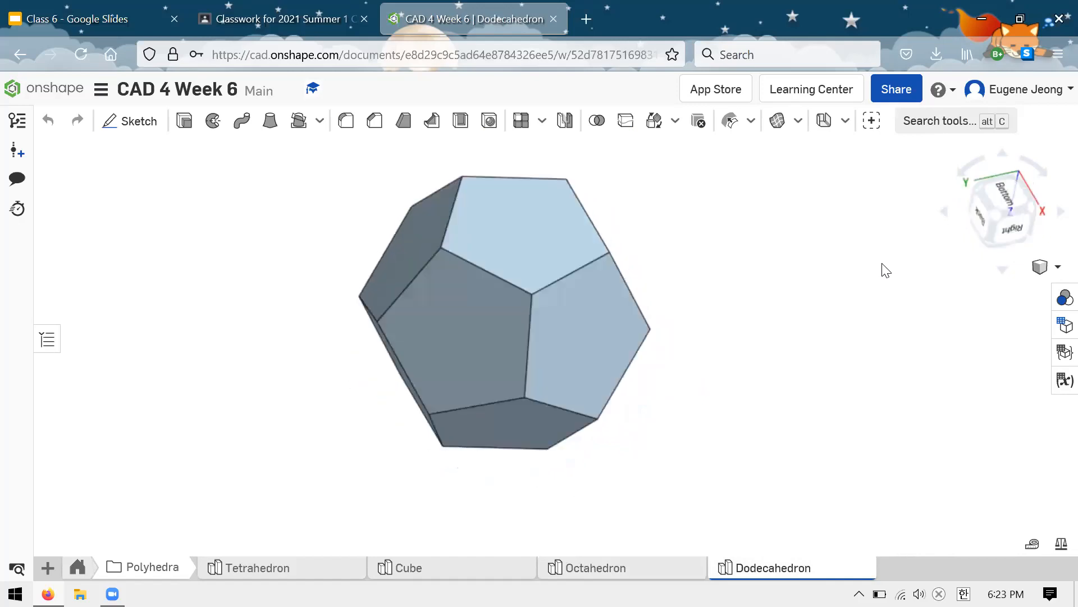
pyautogui.moveTo(719, 285); pyautogui.dragTo(636, 289, button='right')
pyautogui.scroll(3, 686, 385)
pyautogui.scroll(-5, 745, 429)
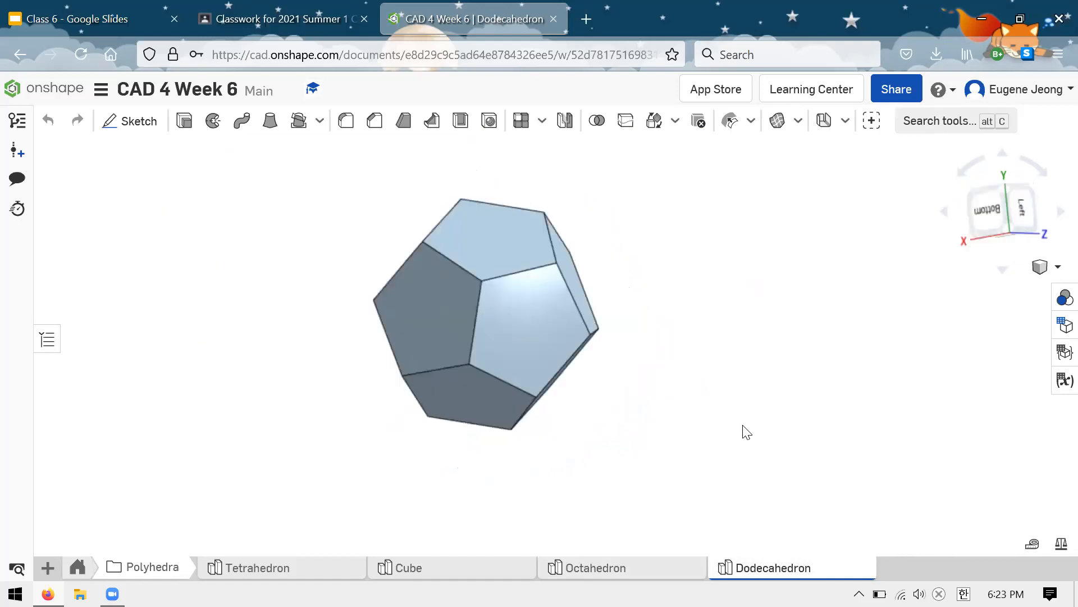
pyautogui.scroll(2, 672, 182)
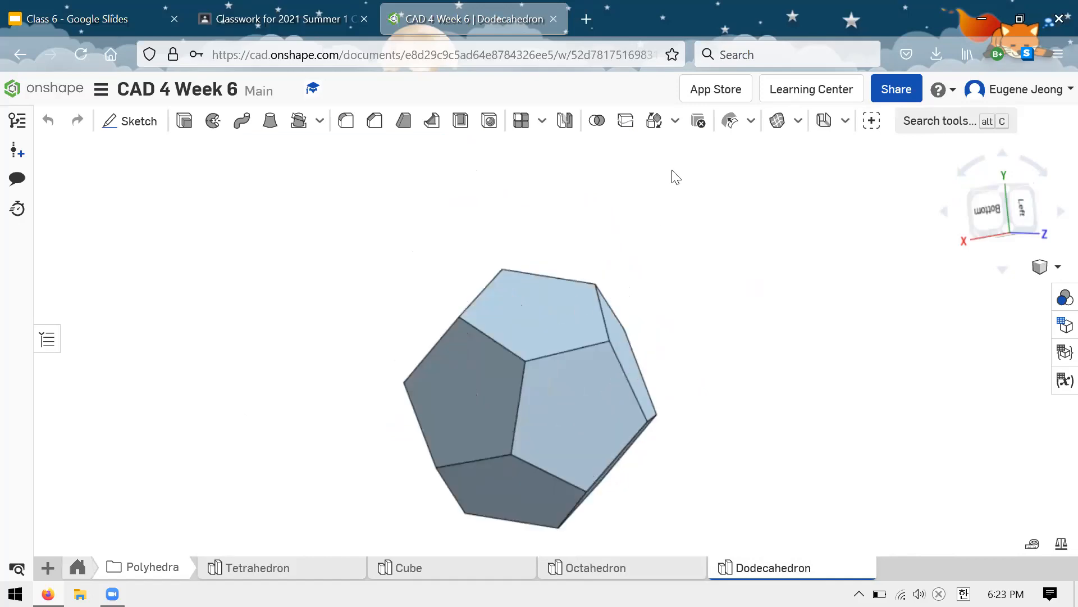
pyautogui.scroll(-4, 675, 176)
pyautogui.scroll(1, 469, 315)
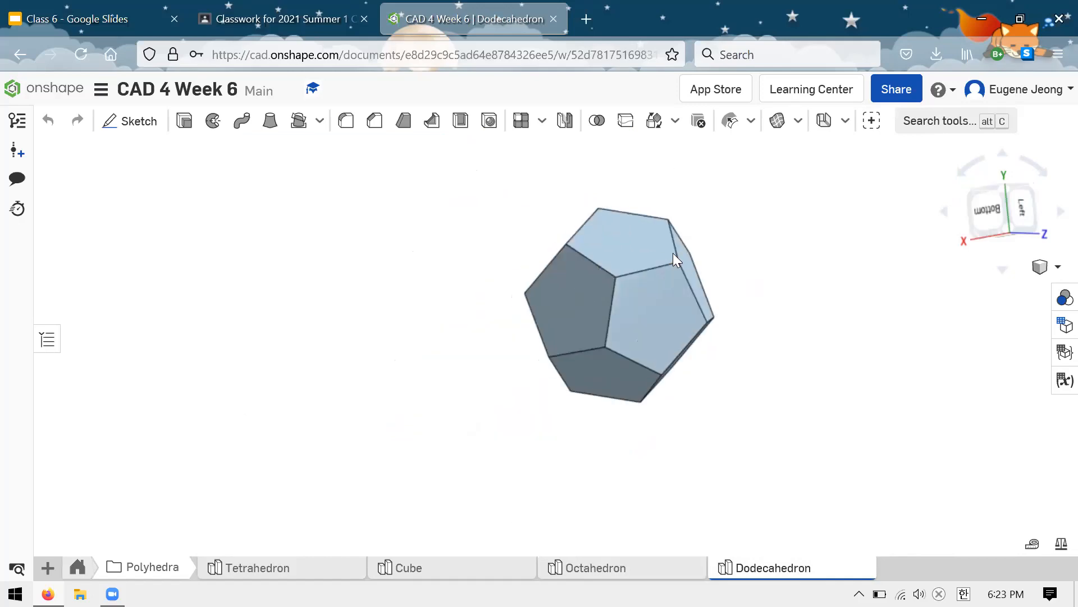
pyautogui.moveTo(732, 234); pyautogui.dragTo(718, 281, button='right')
pyautogui.rightClick(717, 281)
pyautogui.click(620, 316)
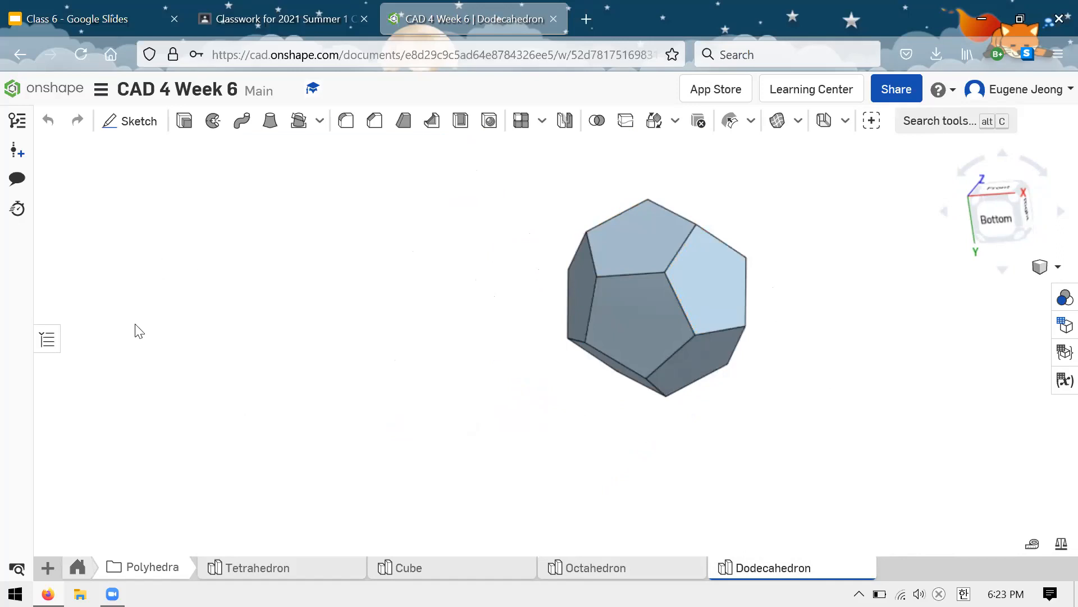
# Step: Leave the Polyhedra folder, return to Part Studio 1 and examine the cube part from different sides
pyautogui.click(73, 570)
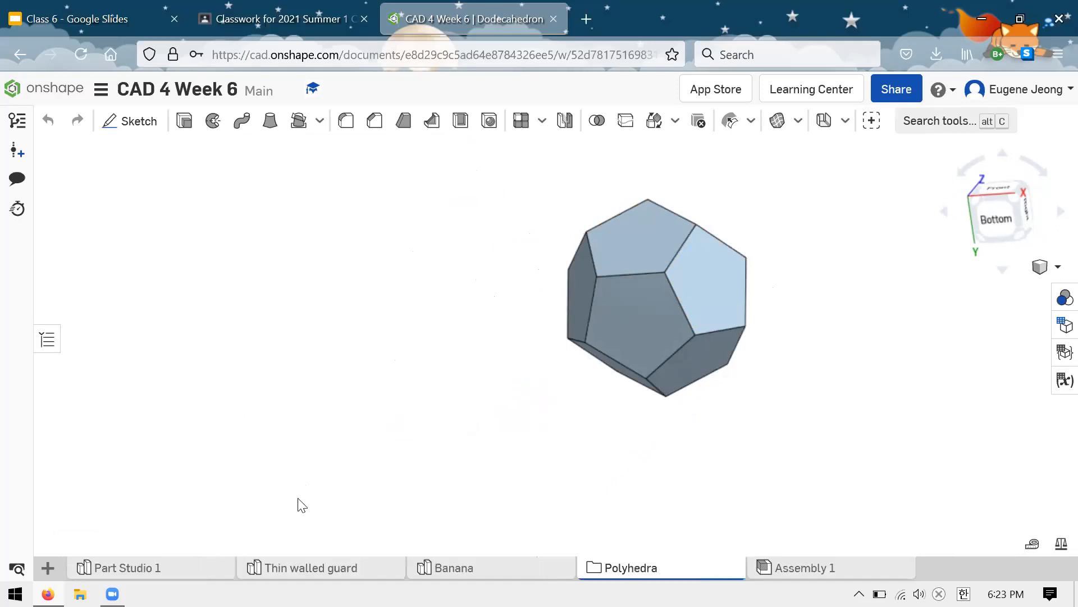
pyautogui.click(180, 576)
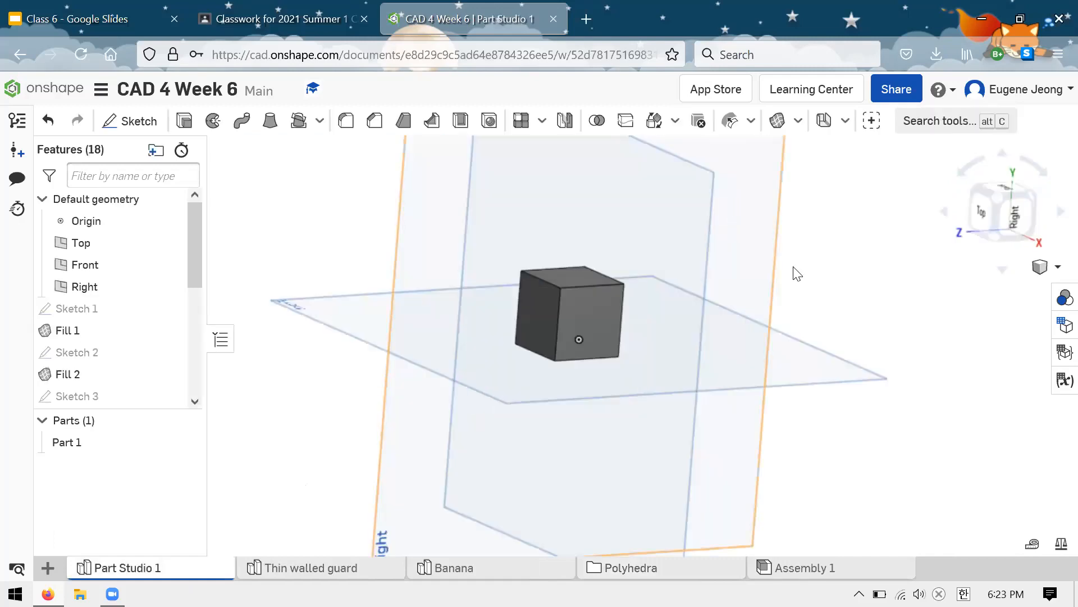
pyautogui.moveTo(686, 230); pyautogui.dragTo(688, 203, button='right')
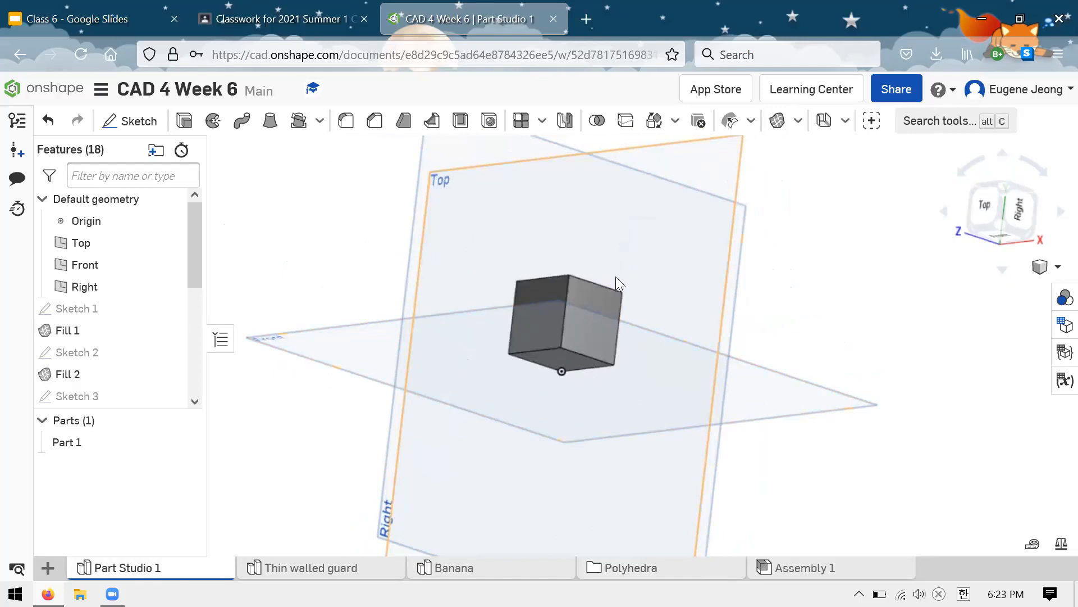
pyautogui.moveTo(663, 320); pyautogui.dragTo(766, 289, button='right')
pyautogui.scroll(-3, 665, 371)
pyautogui.scroll(5, 665, 371)
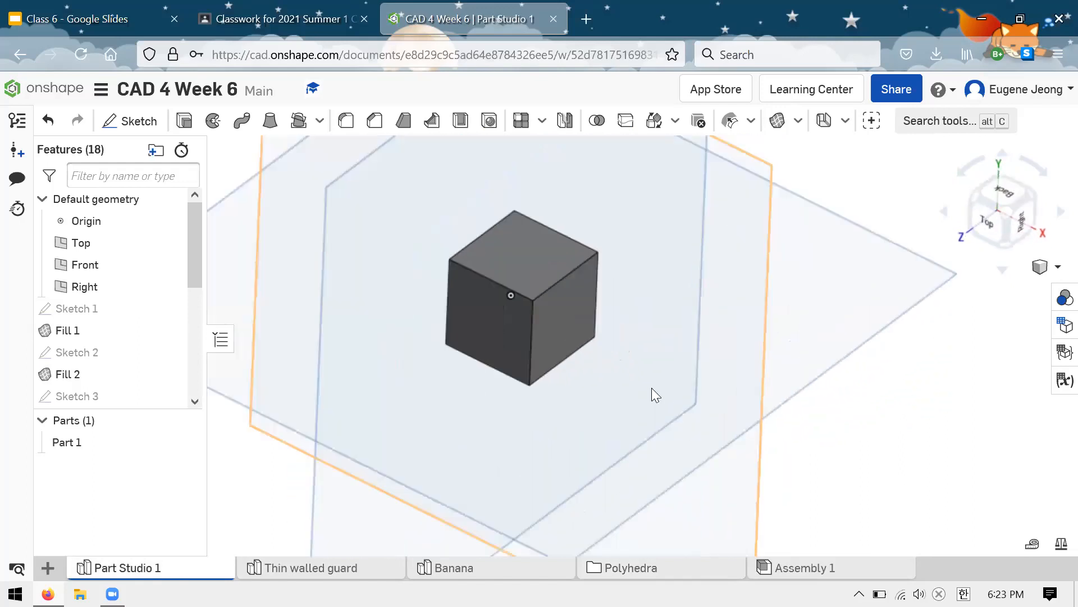
# Step: Examine the cube part against the default planes, both straight onto the Top plane and at an oblique angle
pyautogui.scroll(-3, 591, 468)
pyautogui.scroll(-2, 656, 318)
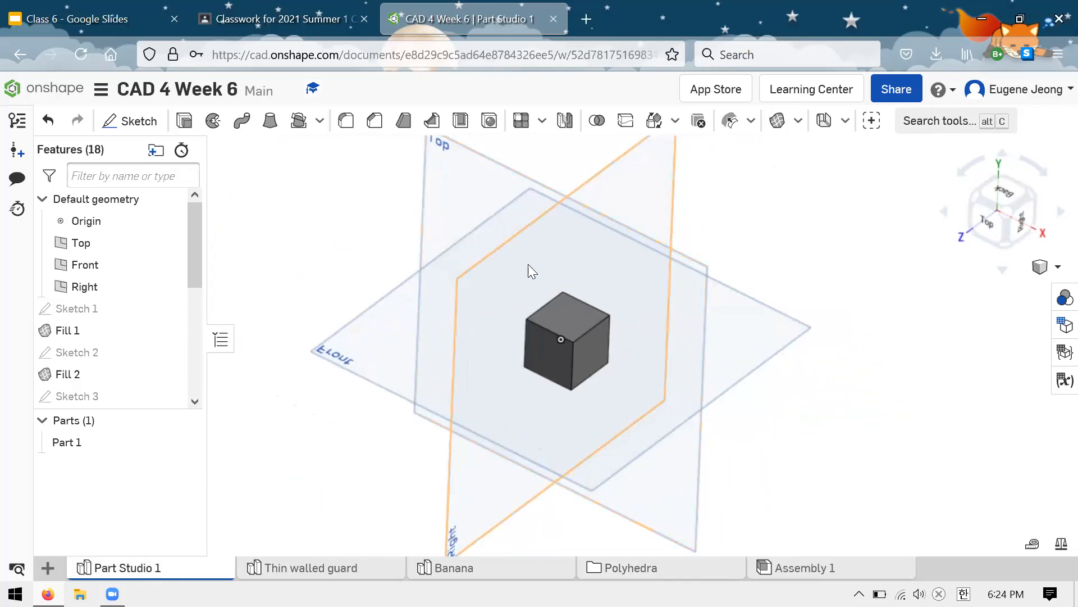
pyautogui.moveTo(578, 266); pyautogui.dragTo(636, 244, button='right')
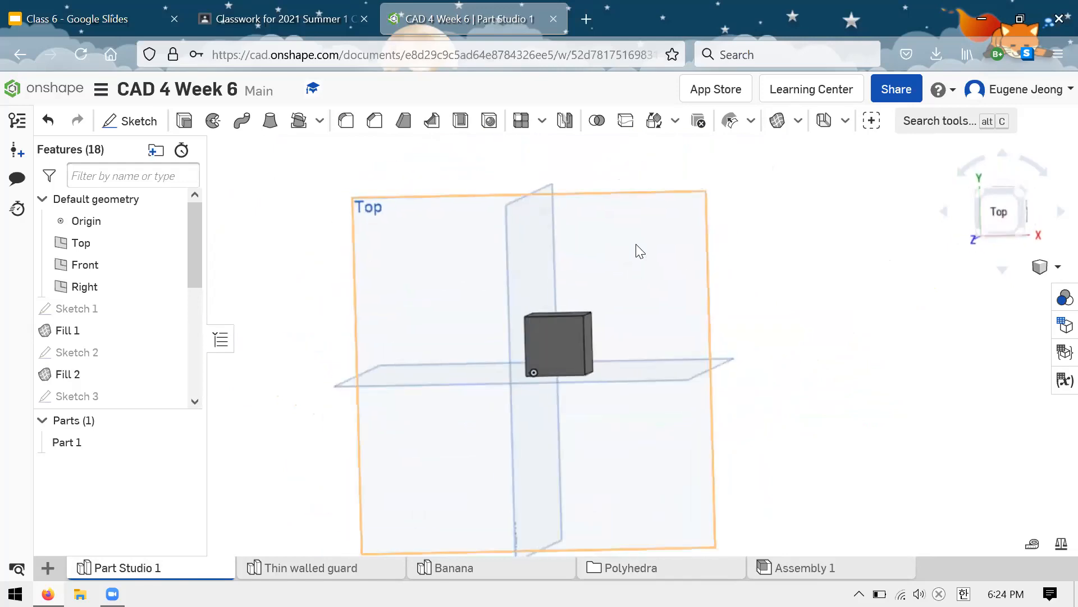
pyautogui.click(670, 236)
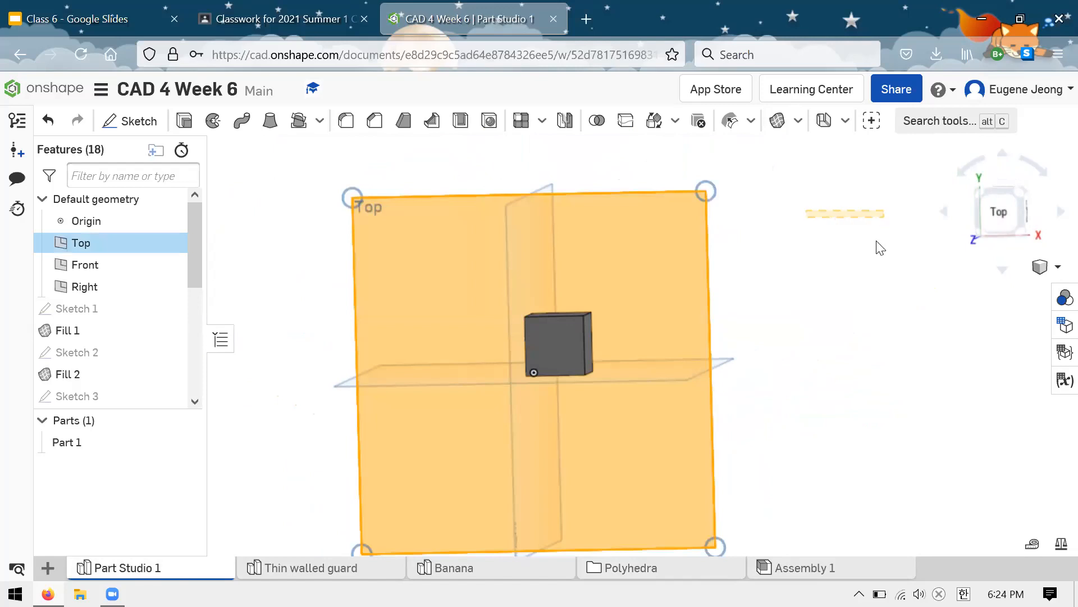
pyautogui.click(729, 263)
pyautogui.scroll(-2, 733, 270)
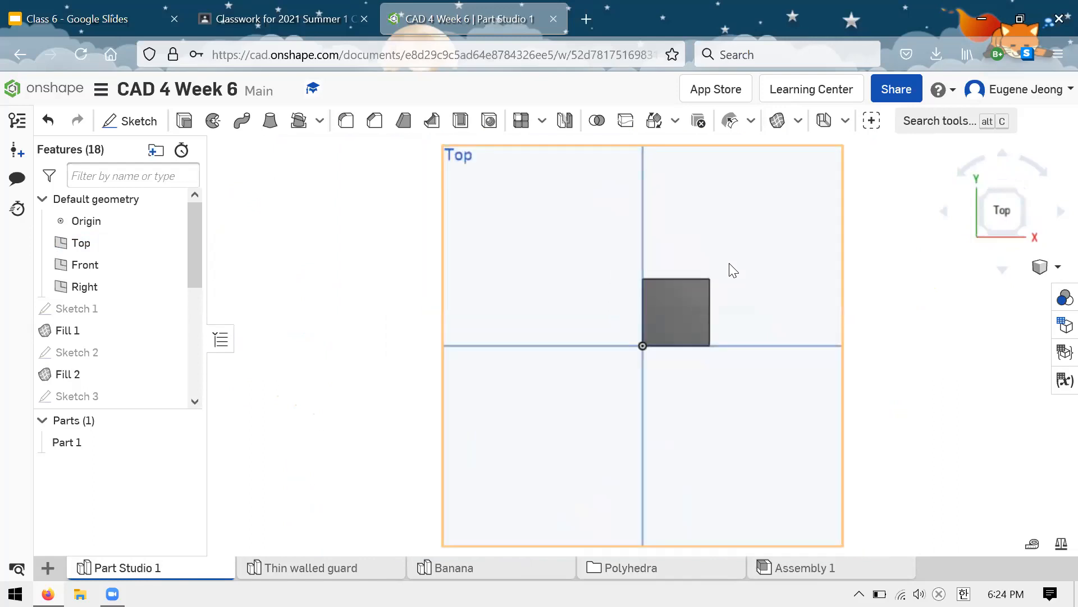
pyautogui.scroll(-1, 576, 398)
pyautogui.scroll(-2, 461, 321)
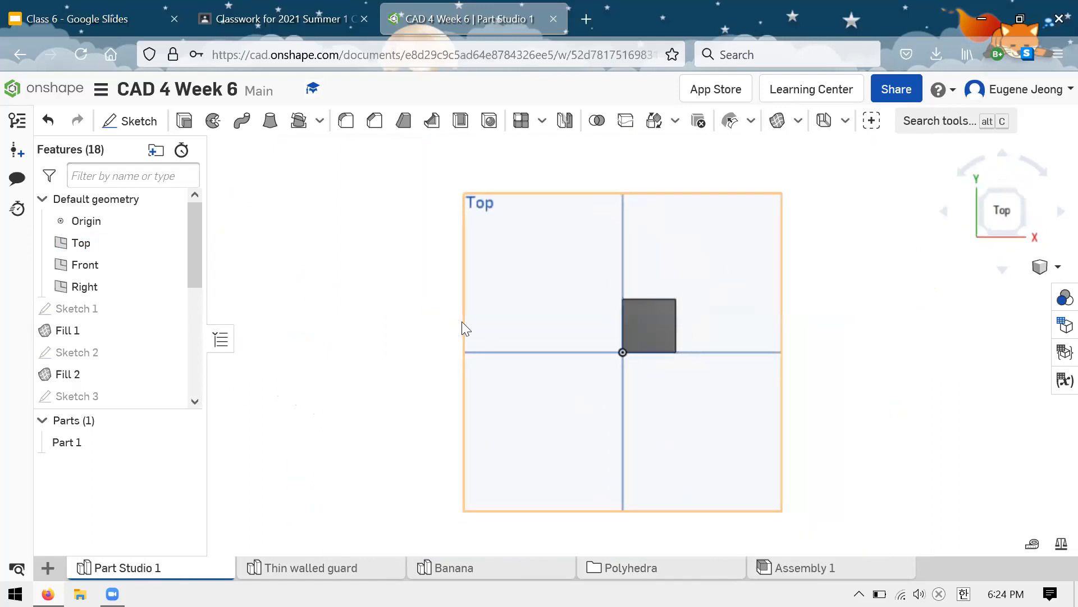
pyautogui.scroll(2, 597, 227)
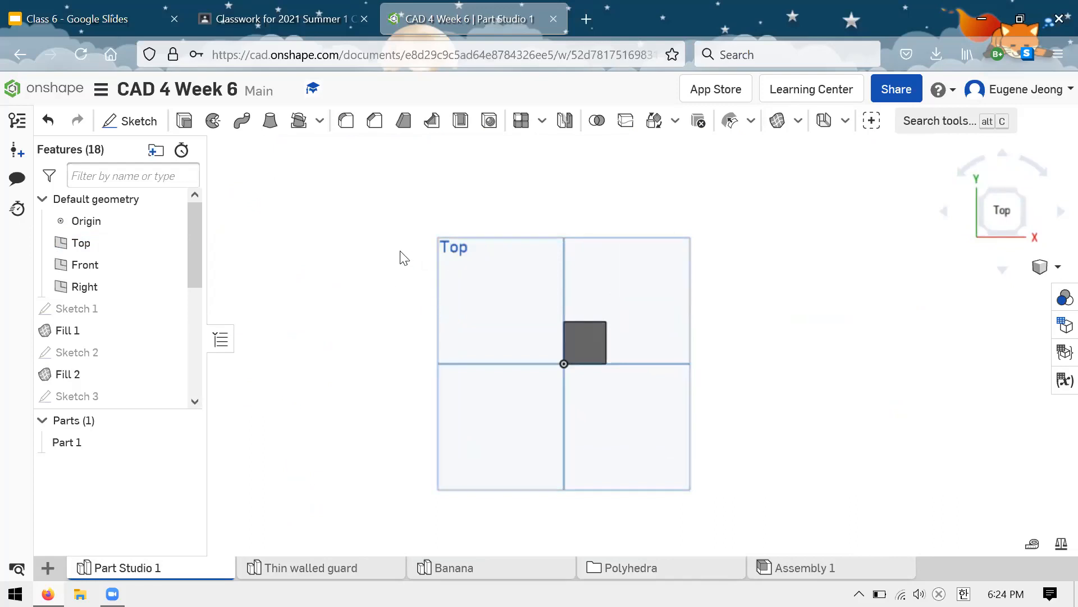
pyautogui.moveTo(418, 242); pyautogui.dragTo(418, 249, button='right')
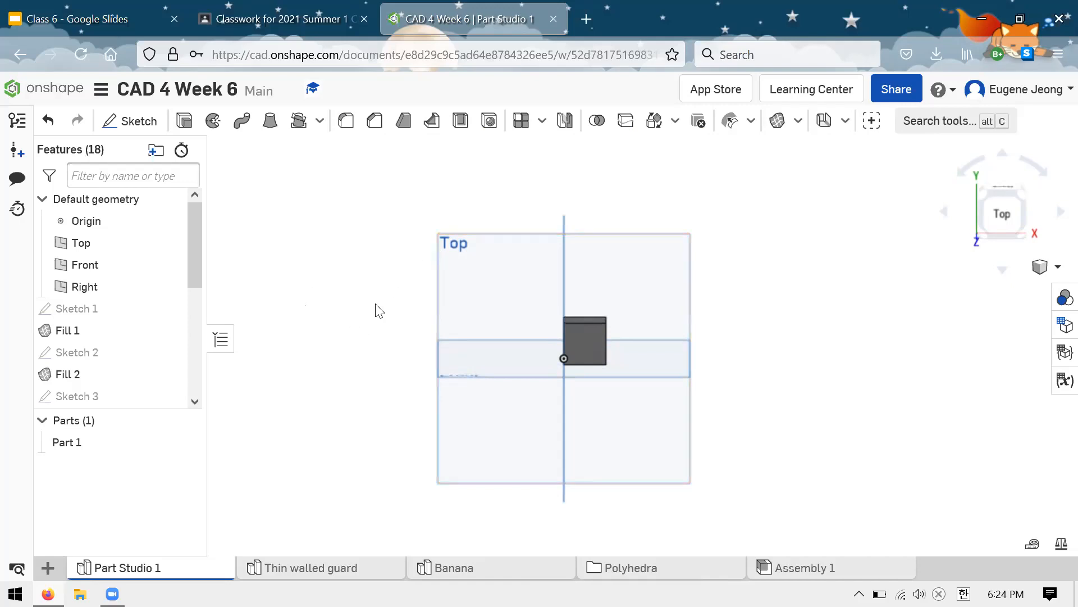
pyautogui.moveTo(392, 305); pyautogui.dragTo(360, 320, button='right')
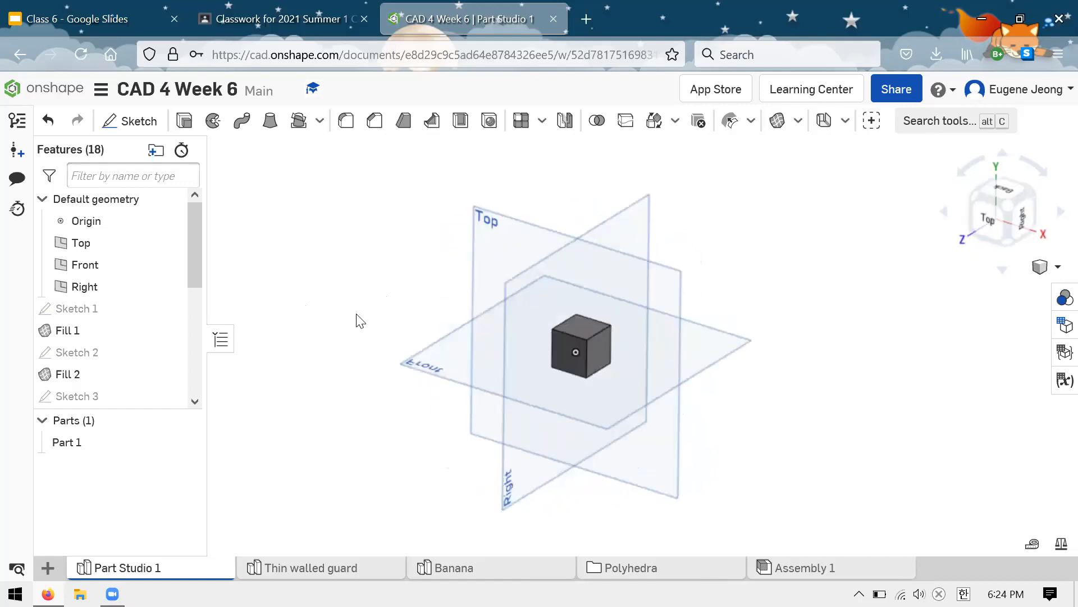
# Step: Create an offset surface 1 in outward from the cube face that is parallel to the Top plane
pyautogui.click(847, 122)
pyautogui.click(849, 123)
pyautogui.click(798, 121)
pyautogui.click(782, 153)
pyautogui.click(564, 354)
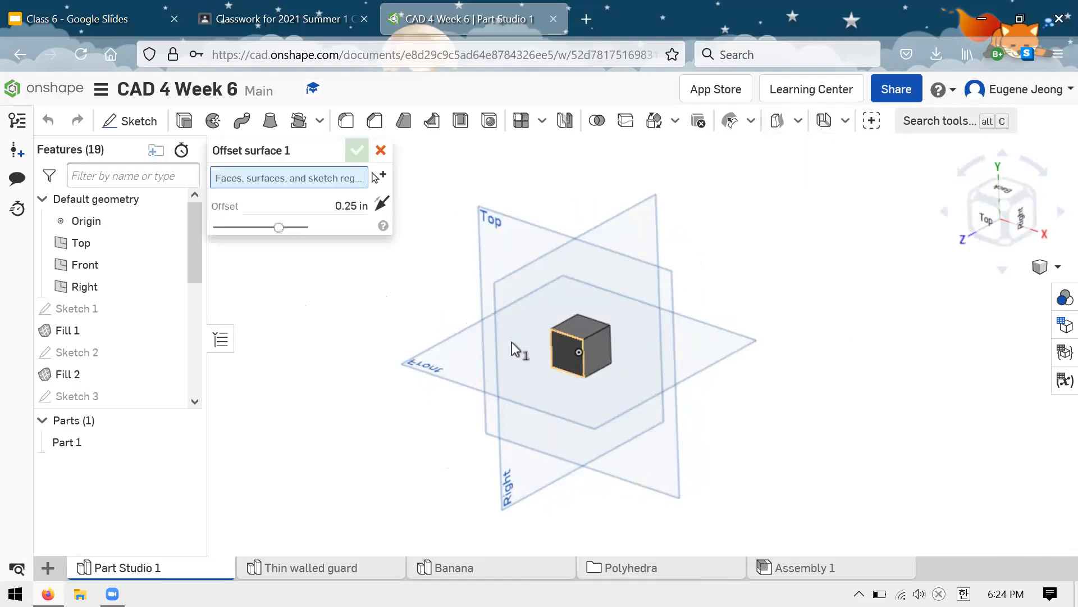
pyautogui.click(326, 218)
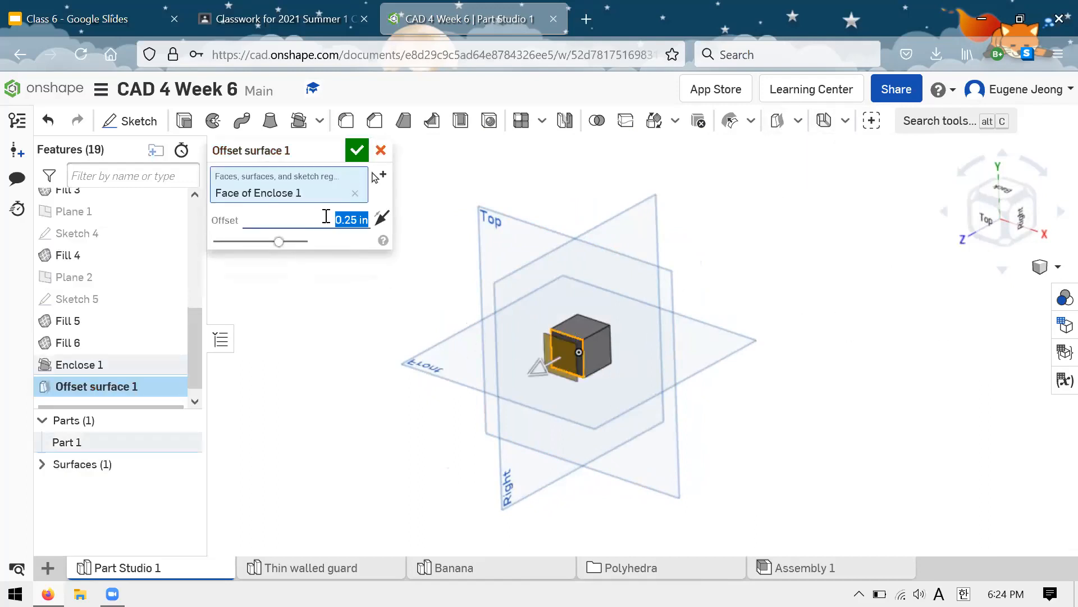
pyautogui.write('1')
pyautogui.click(357, 150)
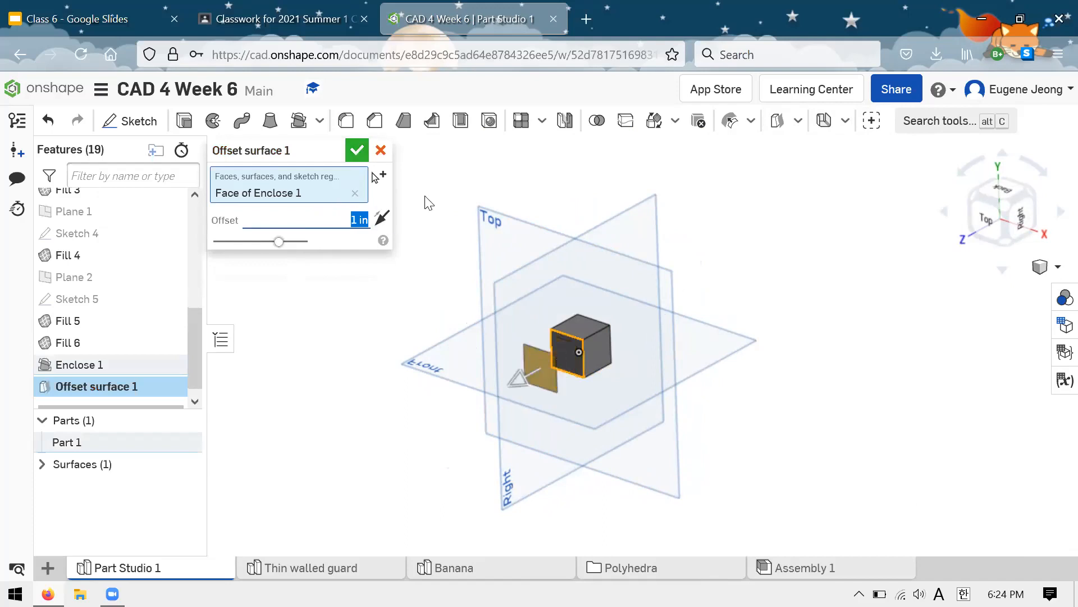
# Step: Select the offset surface and examine it beside the cube from different angles
pyautogui.scroll(5, 554, 358)
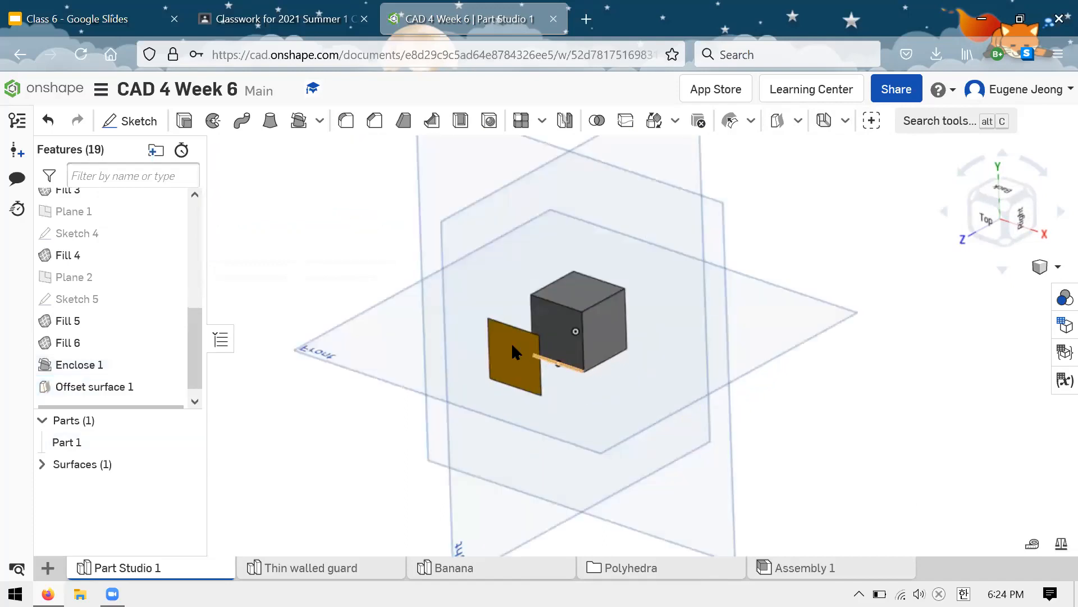
pyautogui.click(503, 352)
pyautogui.moveTo(503, 351)
pyautogui.mouseDown(button='right')
pyautogui.moveTo(469, 353)
pyautogui.moveTo(515, 343)
pyautogui.mouseUp(button='right')
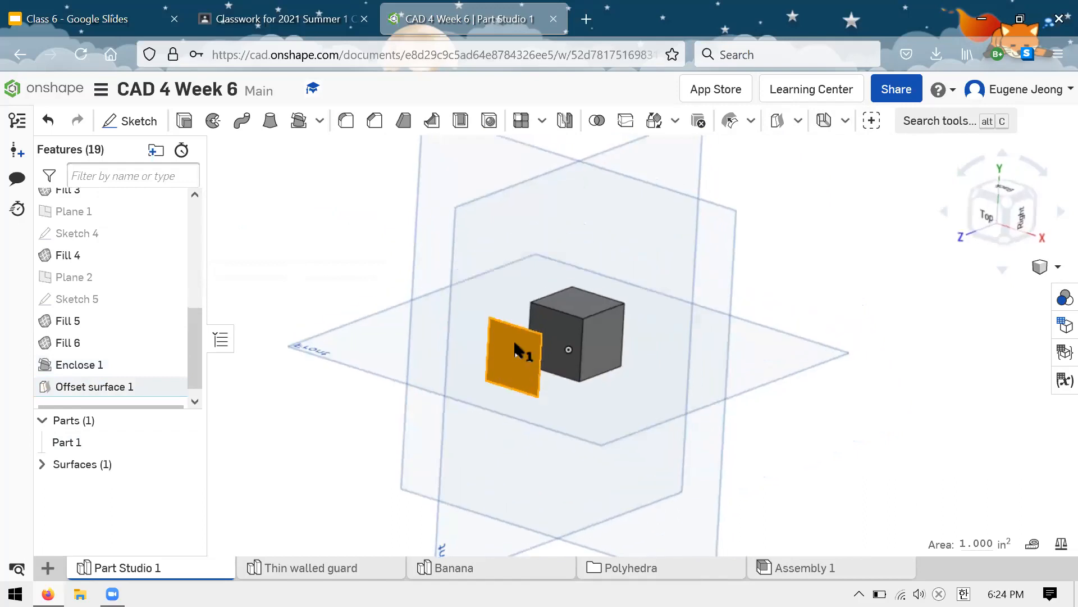
pyautogui.click(344, 272)
pyautogui.moveTo(410, 255); pyautogui.dragTo(493, 337, button='right')
pyautogui.click(512, 352)
pyautogui.click(364, 338)
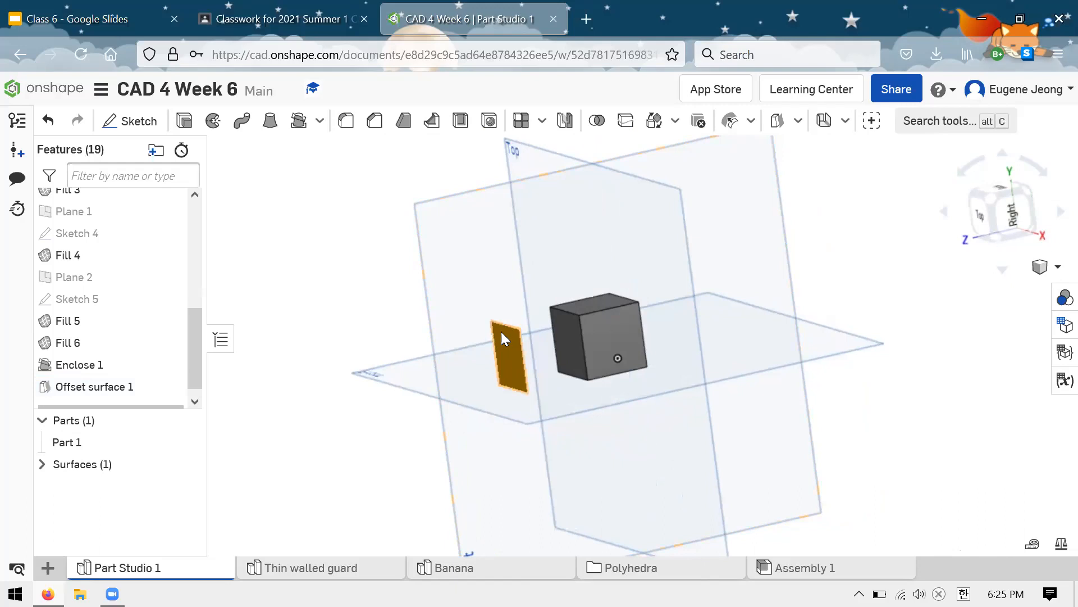
# Step: Thicken the offset surface by 0.125 in in direction 1 as a new part
pyautogui.click(319, 120)
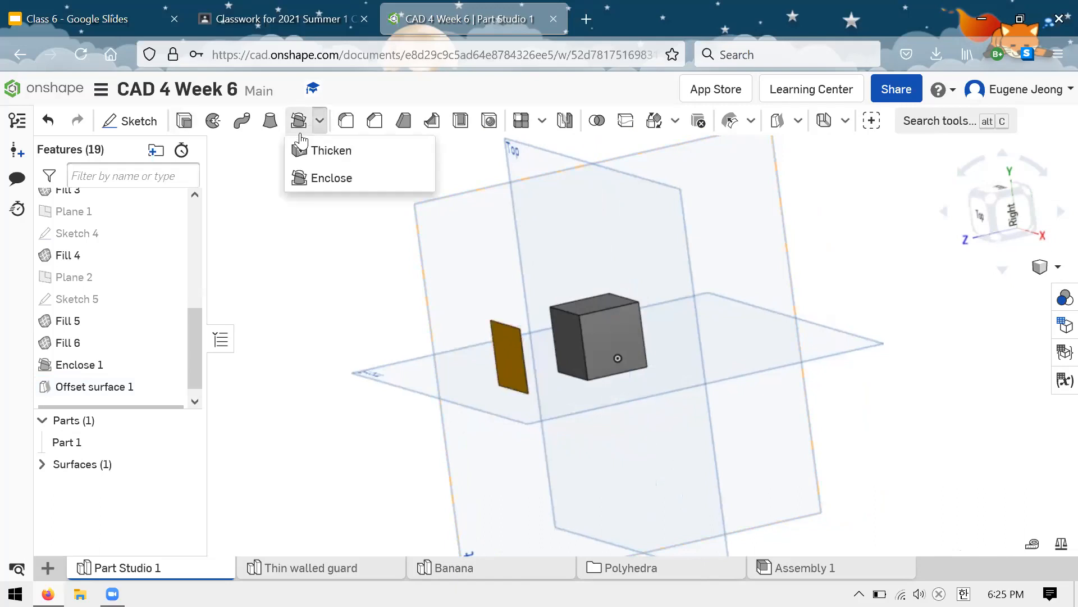
pyautogui.click(330, 152)
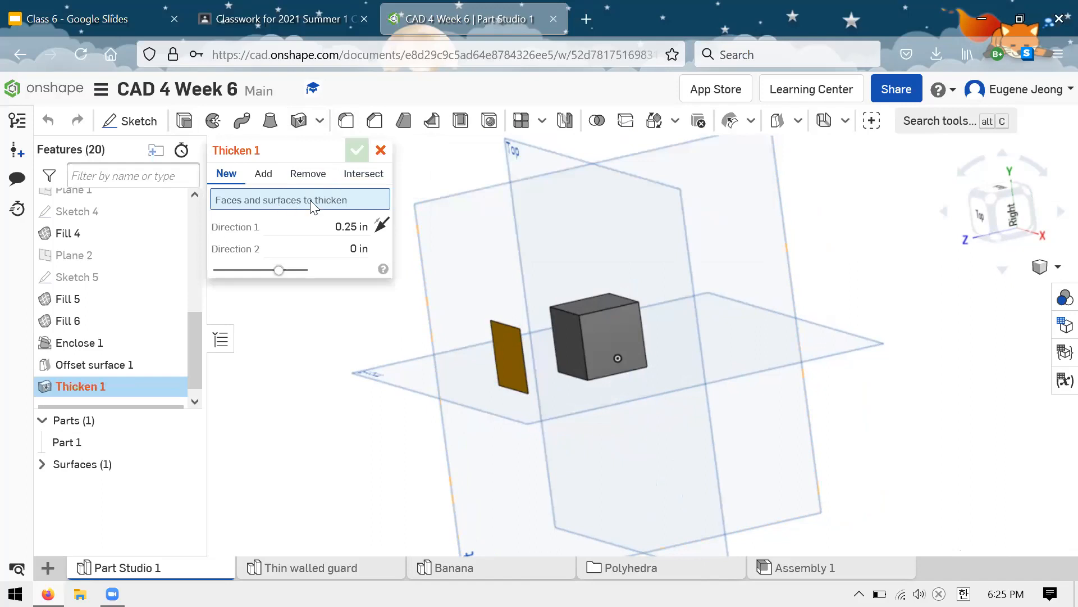
pyautogui.click(502, 339)
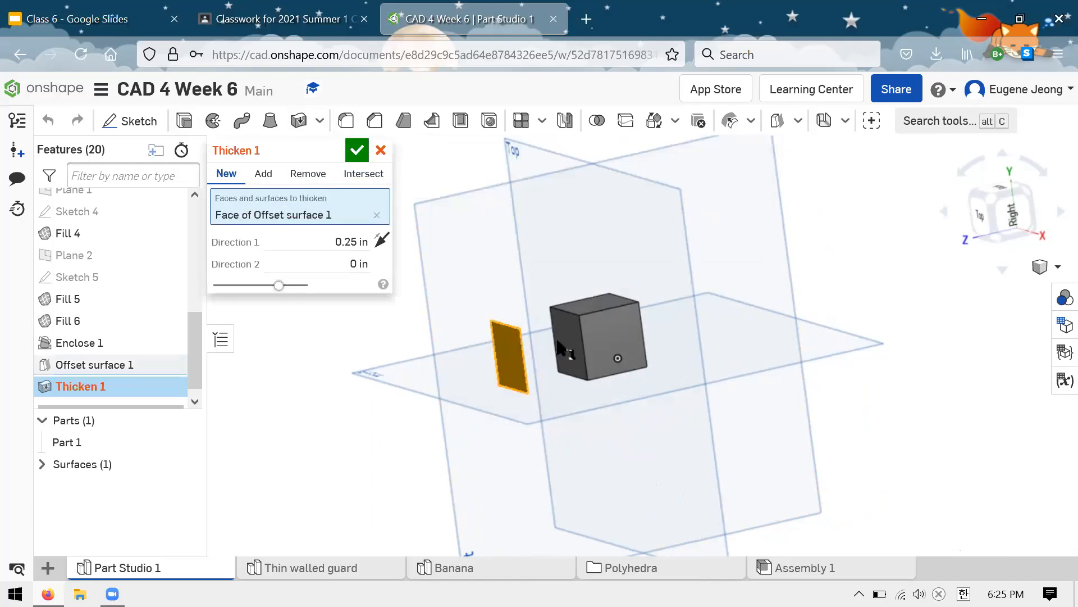
pyautogui.moveTo(567, 338); pyautogui.dragTo(477, 337, button='right')
pyautogui.click(324, 242)
pyautogui.write('0.125')
pyautogui.press('Return')
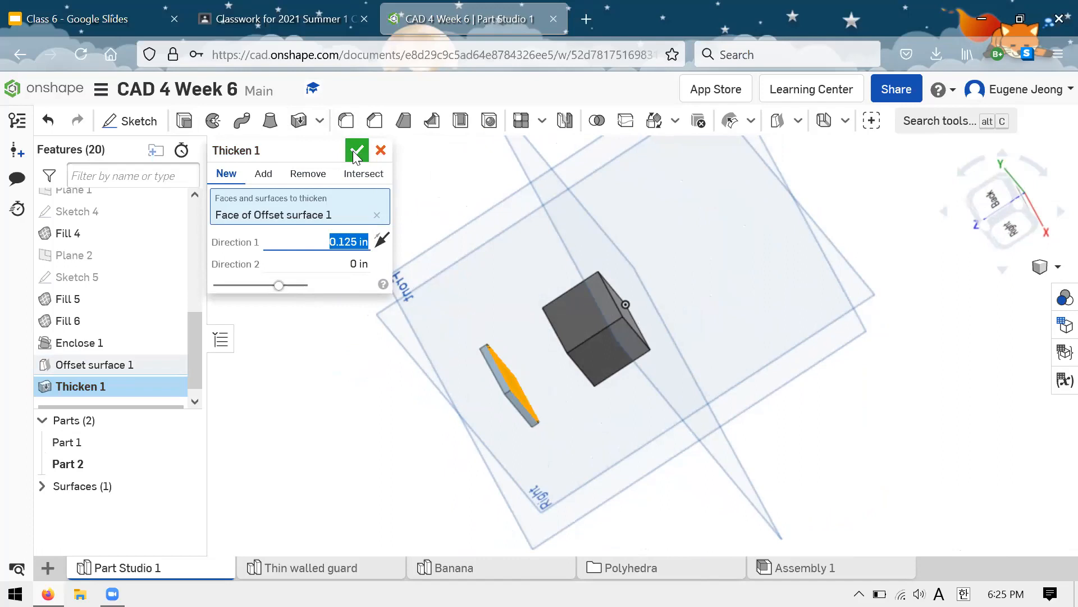
pyautogui.click(354, 152)
pyautogui.moveTo(463, 258); pyautogui.dragTo(368, 430, button='right')
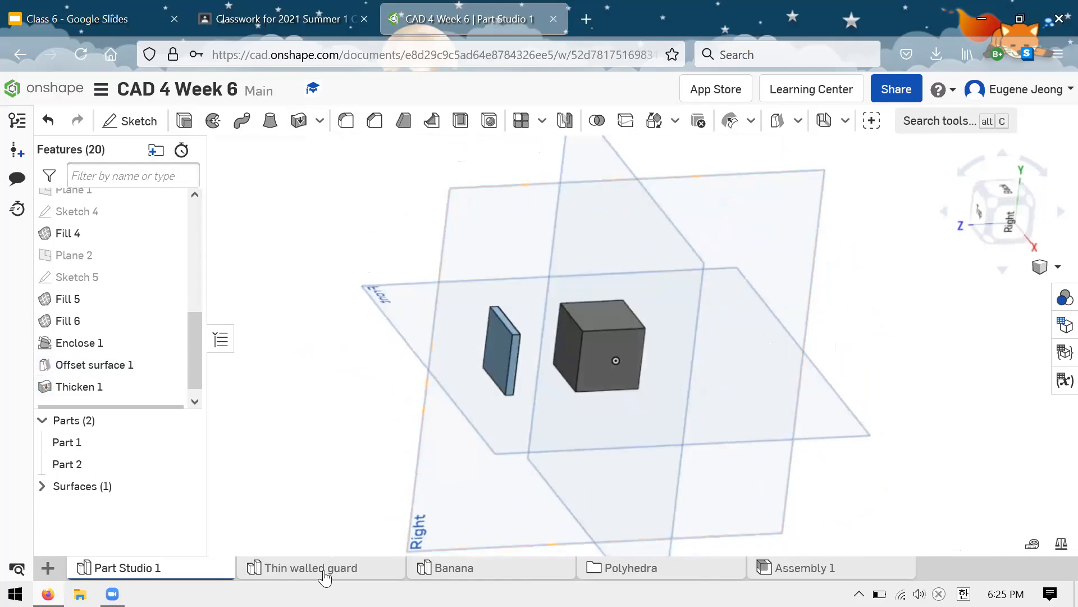
# Step: Open the Thin walled guard part studio and view the guard from another side
pyautogui.click(348, 567)
pyautogui.moveTo(681, 345); pyautogui.dragTo(657, 386, button='right')
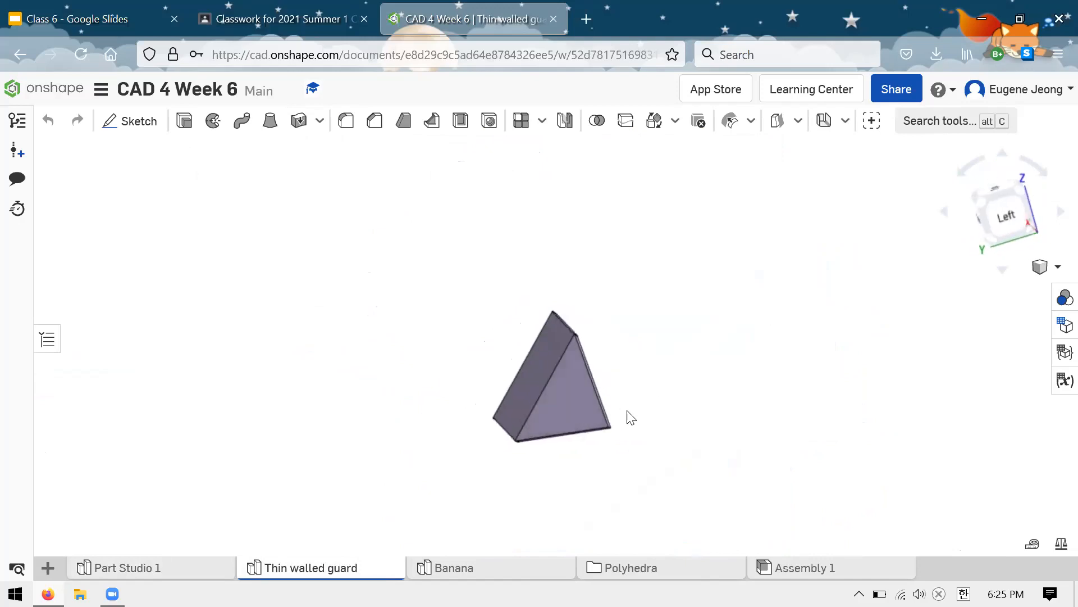
pyautogui.scroll(4, 630, 419)
pyautogui.moveTo(617, 381); pyautogui.dragTo(542, 305, button='right')
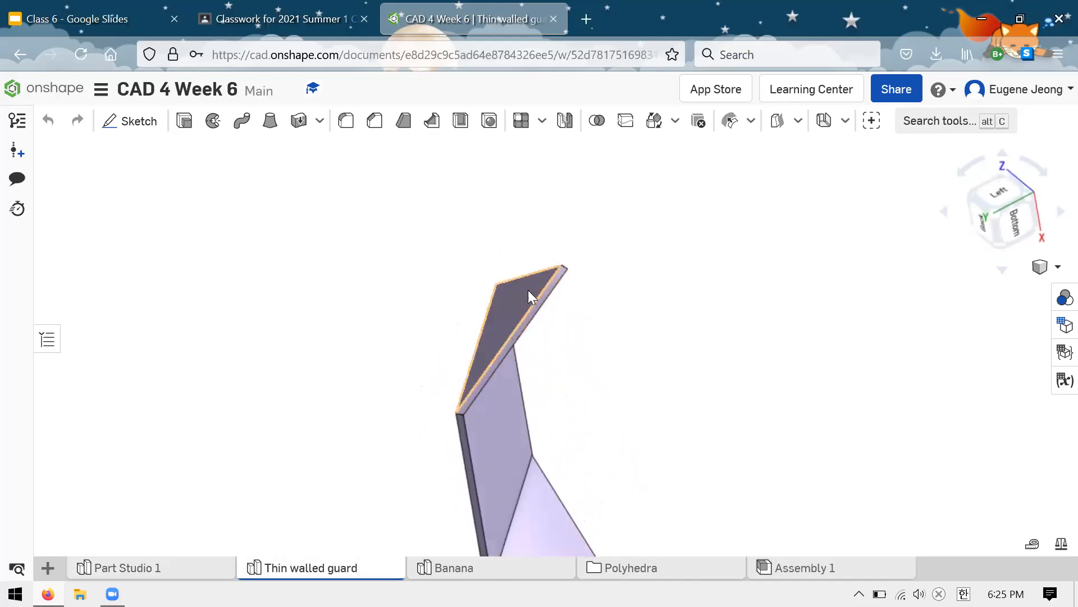
# Step: Measure the short thickness edge at the tip of the guard's end wall and select the adjoining face
pyautogui.click(539, 287)
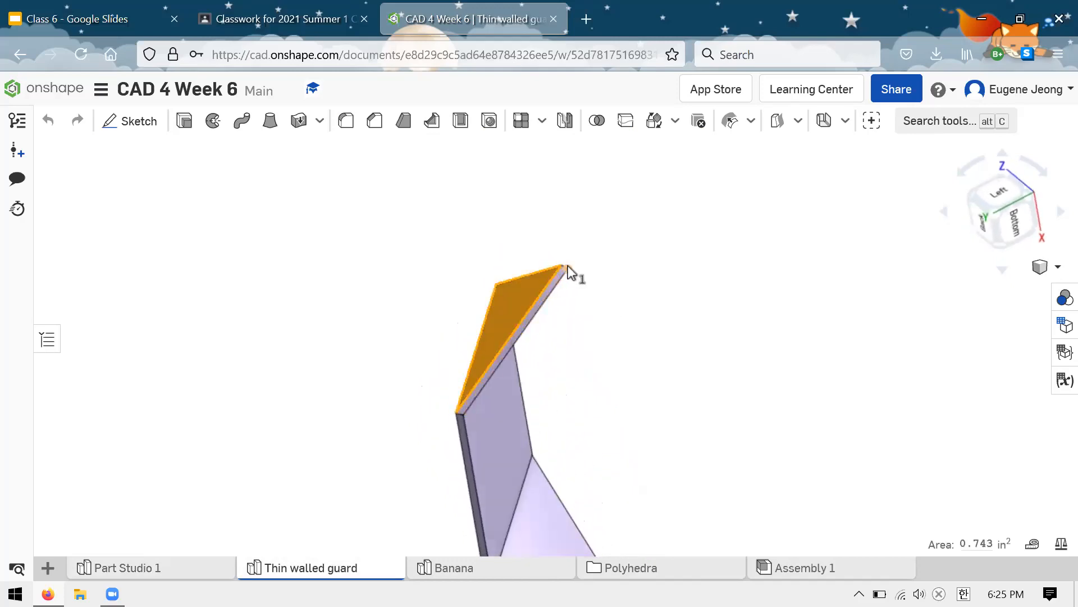
pyautogui.scroll(-5, 568, 272)
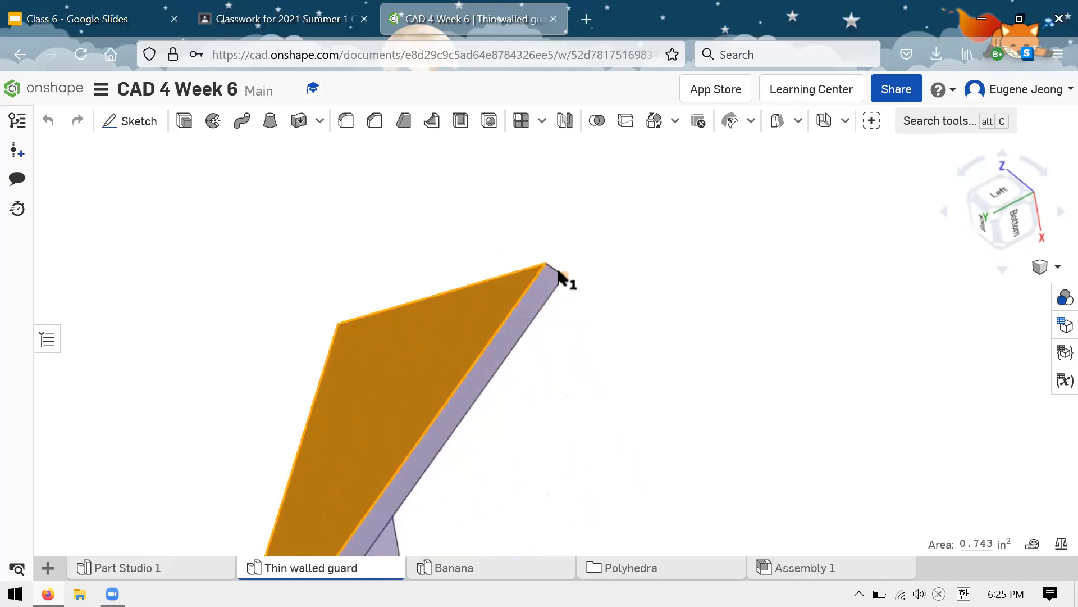
pyautogui.click(556, 269)
pyautogui.click(572, 275)
pyautogui.click(554, 268)
pyautogui.click(598, 256)
pyautogui.scroll(-3, 554, 270)
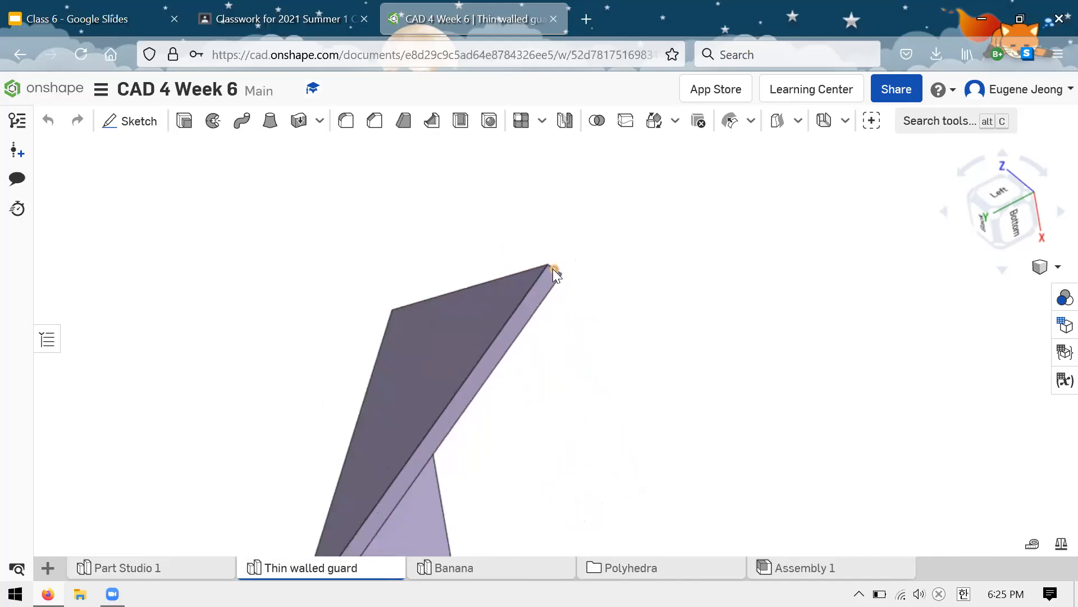
pyautogui.click(547, 264)
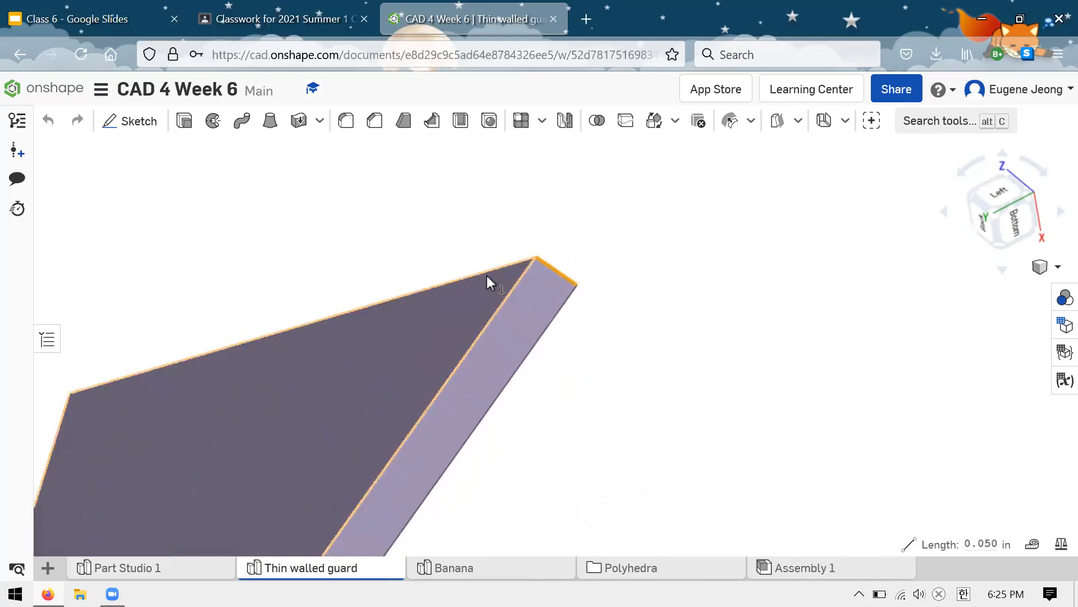
pyautogui.click(472, 300)
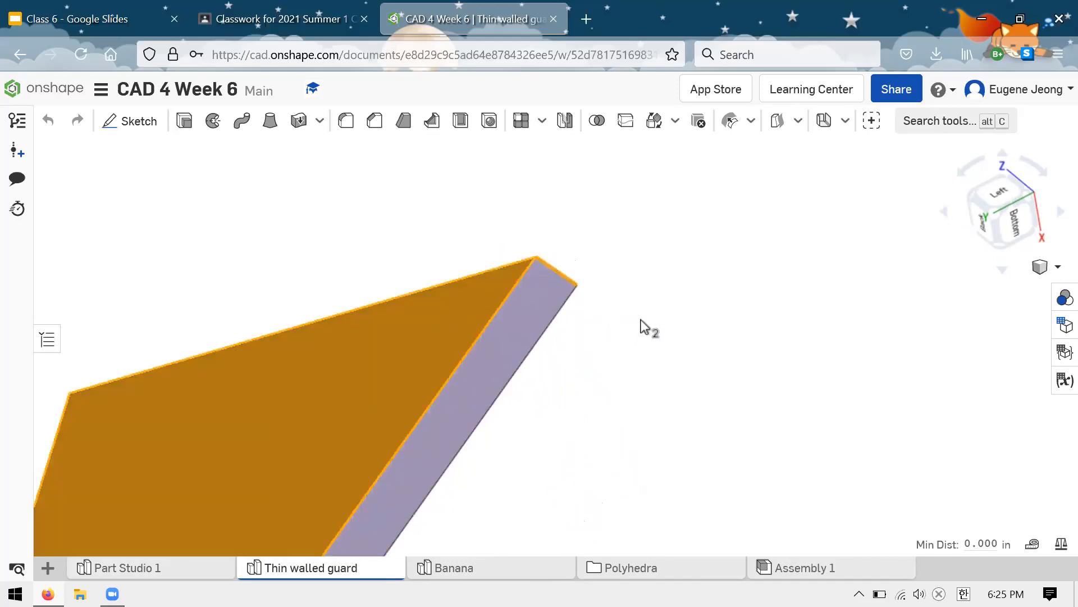
pyautogui.click(713, 324)
# Step: View the whole guard from the front and return to Part Studio 1
pyautogui.scroll(5, 713, 322)
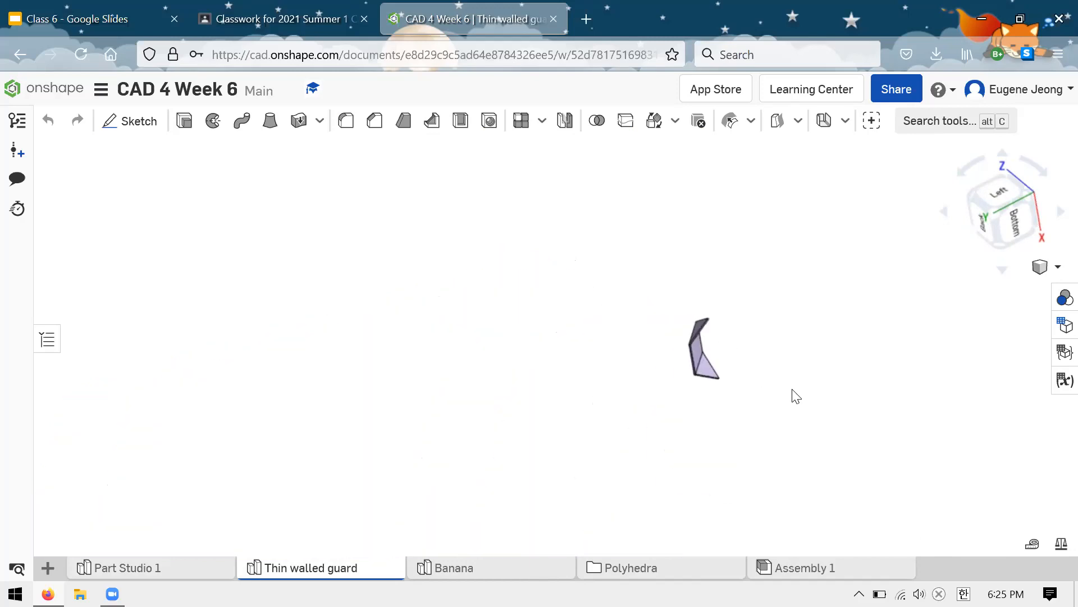
pyautogui.scroll(-4, 755, 360)
pyautogui.moveTo(677, 306); pyautogui.dragTo(583, 348, button='right')
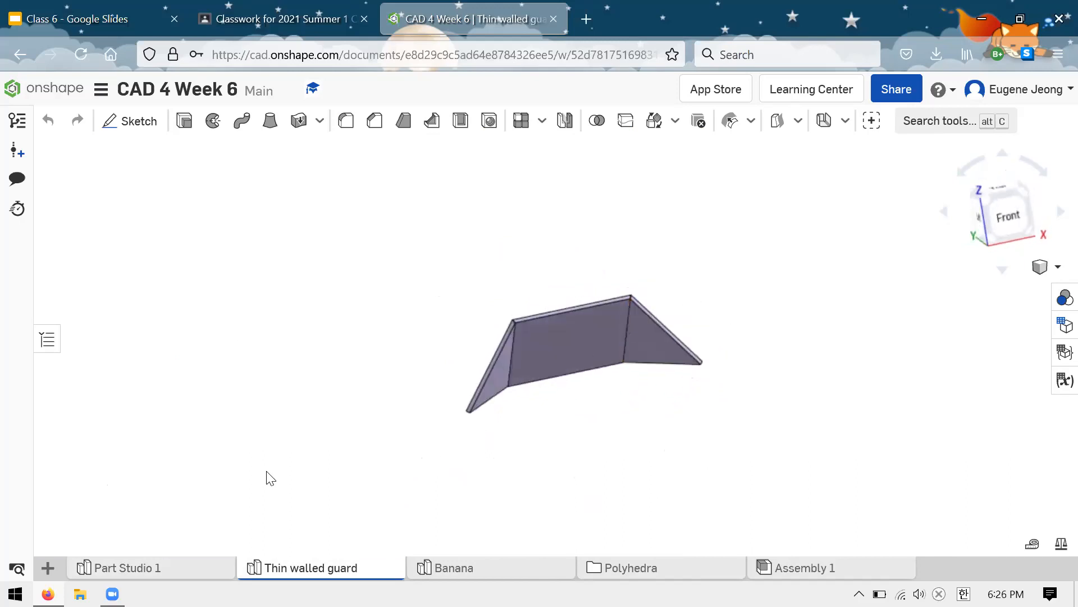
pyautogui.click(197, 568)
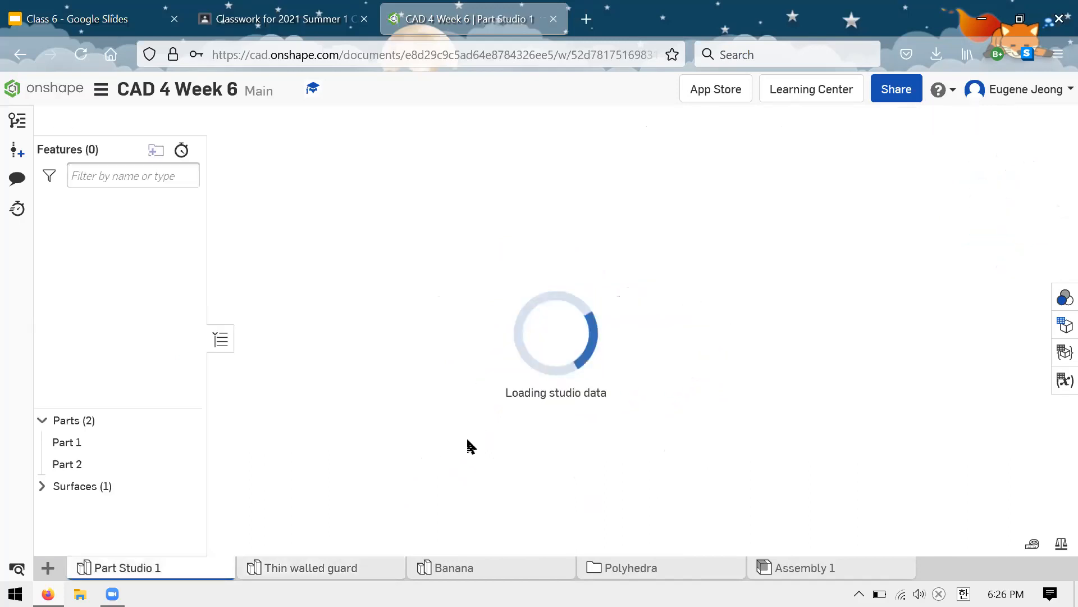
pyautogui.scroll(-4, 155, 279)
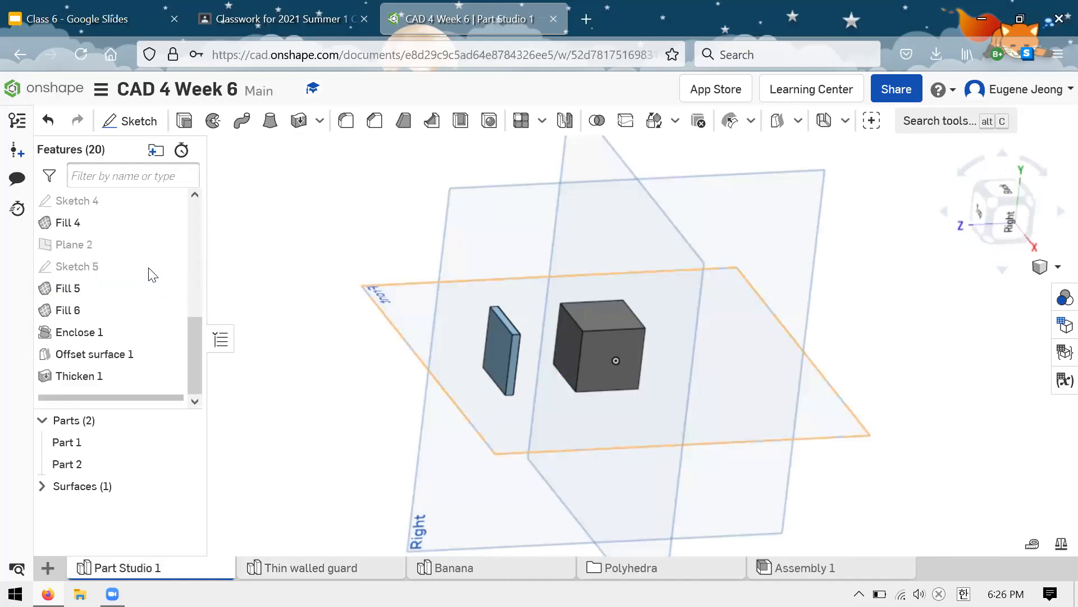
# Step: Expand the surfaces list, highlight Surface 1 on the thickened plate, and hide it and show it again
pyautogui.moveTo(340, 308)
pyautogui.mouseDown(button='right')
pyautogui.moveTo(380, 301)
pyautogui.moveTo(340, 305)
pyautogui.moveTo(373, 287)
pyautogui.moveTo(366, 318)
pyautogui.moveTo(385, 320)
pyautogui.moveTo(385, 303)
pyautogui.moveTo(366, 296)
pyautogui.moveTo(265, 320)
pyautogui.moveTo(290, 322)
pyautogui.mouseUp(button='right')
pyautogui.click(42, 486)
pyautogui.click(118, 506)
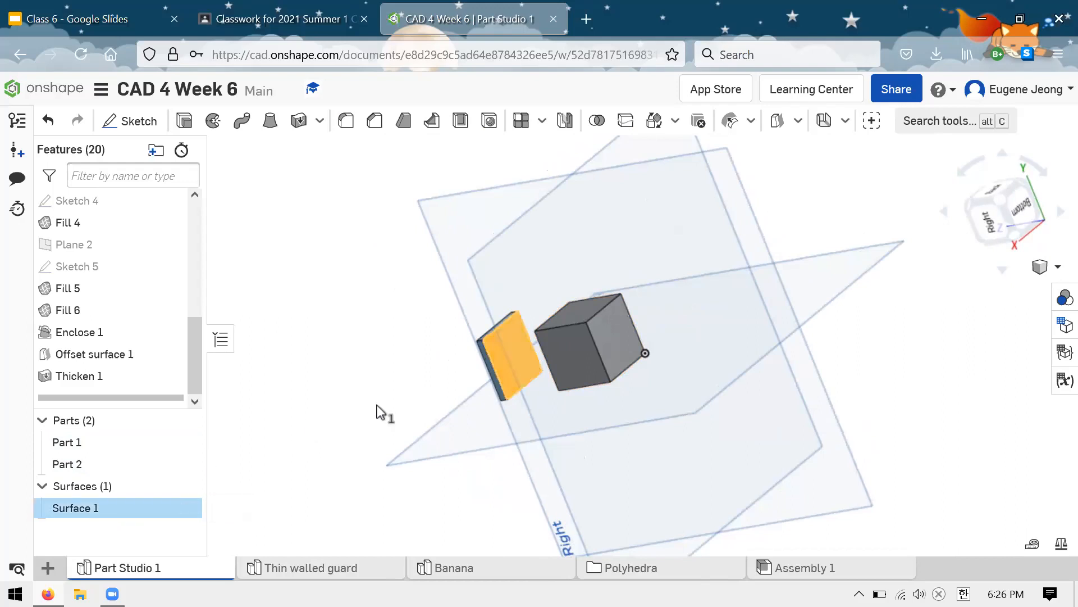
pyautogui.scroll(-2, 480, 375)
pyautogui.scroll(2, 519, 404)
pyautogui.moveTo(518, 399); pyautogui.dragTo(379, 363, button='right')
pyautogui.click(390, 323)
pyautogui.click(186, 508)
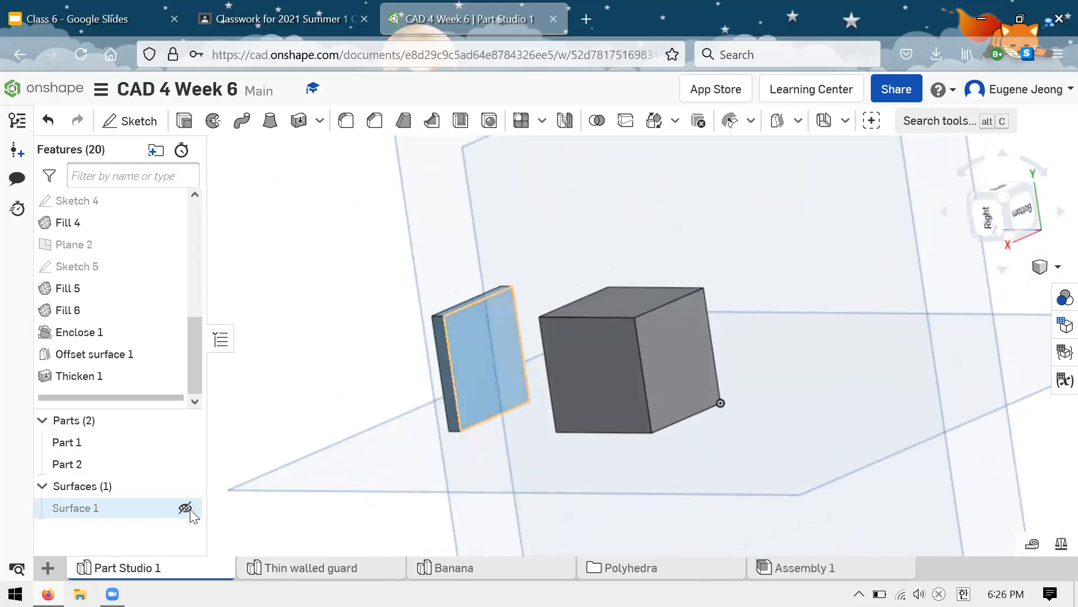
pyautogui.click(186, 508)
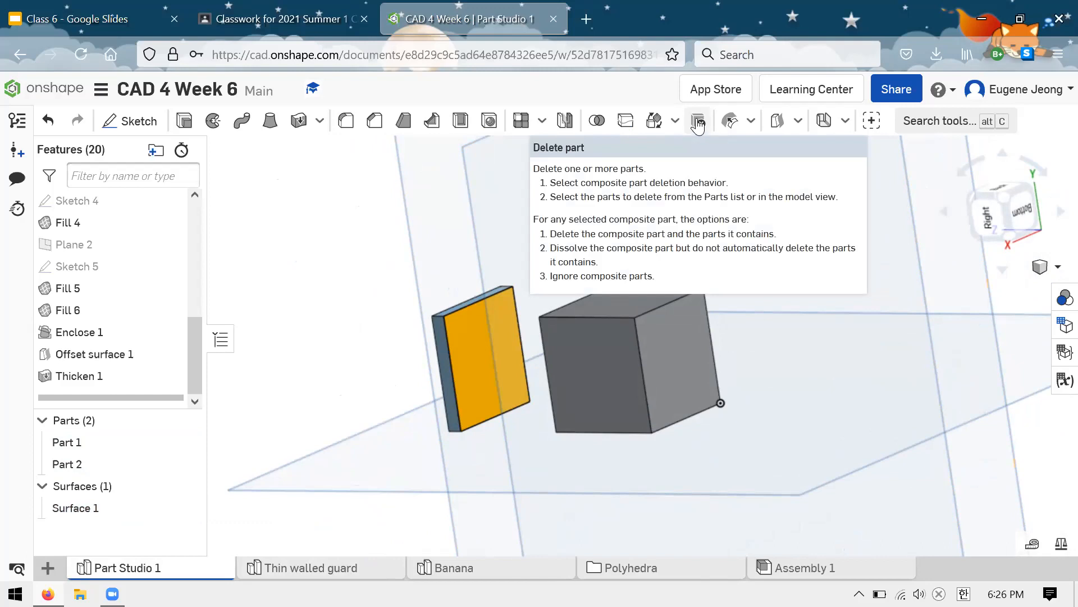
# Step: Remove the leftover Surface 1 on the thickened plate with Delete part, keeping the Delete composite parts option
pyautogui.click(699, 123)
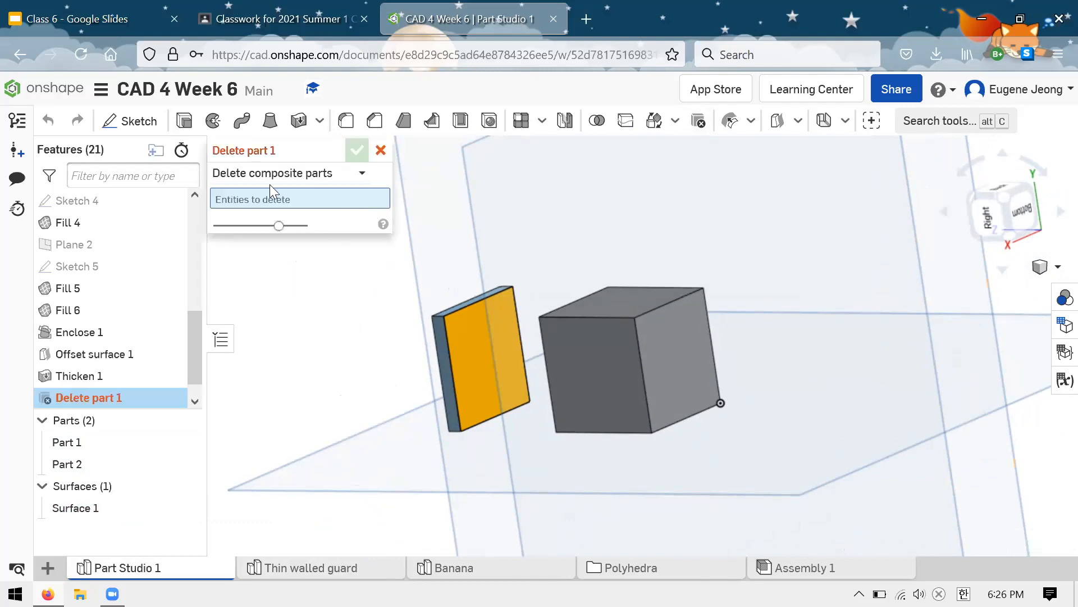
pyautogui.click(348, 174)
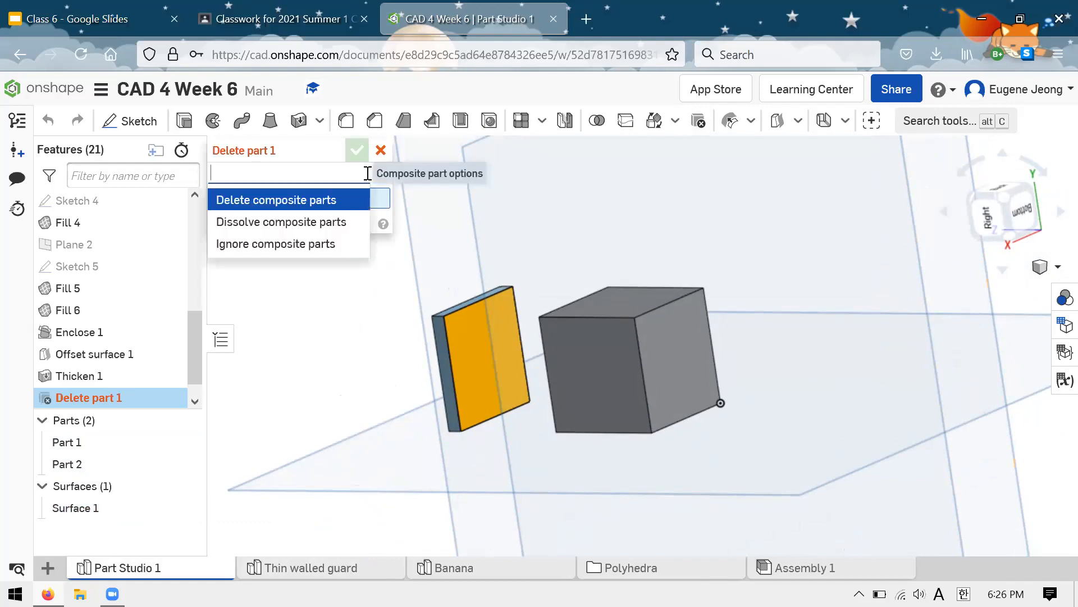
pyautogui.click(372, 175)
pyautogui.click(79, 514)
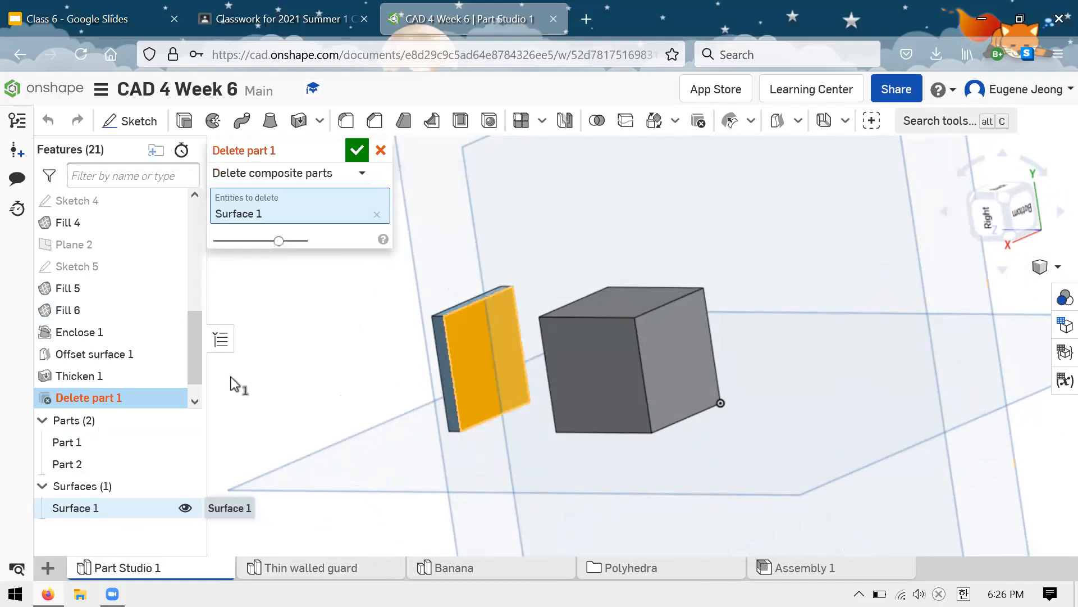
pyautogui.click(347, 157)
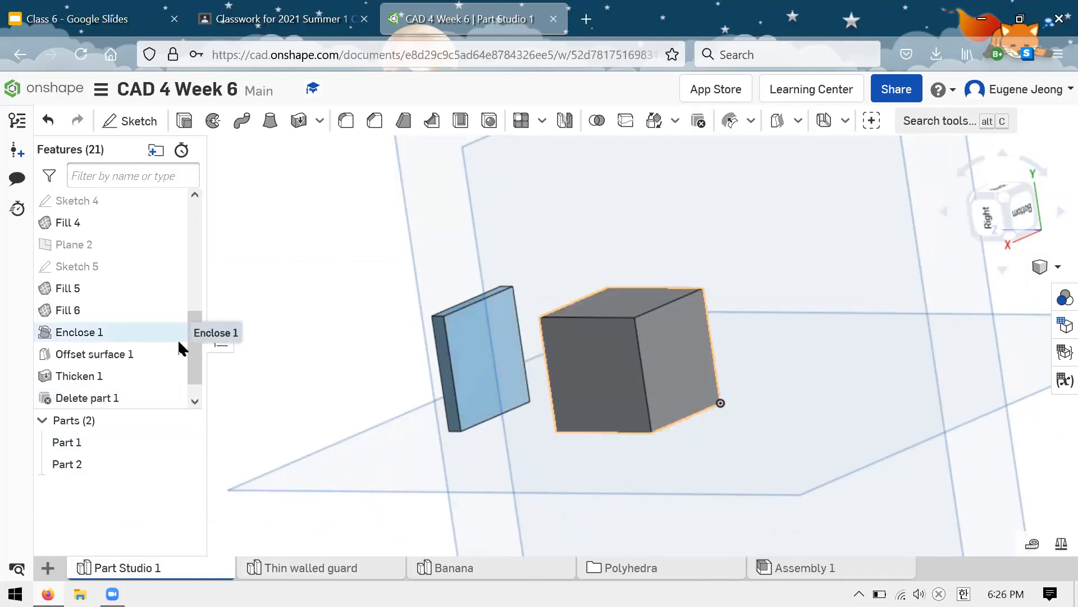
# Step: Highlight the Thicken 1 and Delete part 1 features to inspect what they affect in the model, and clear the selection
pyautogui.scroll(-1, 177, 339)
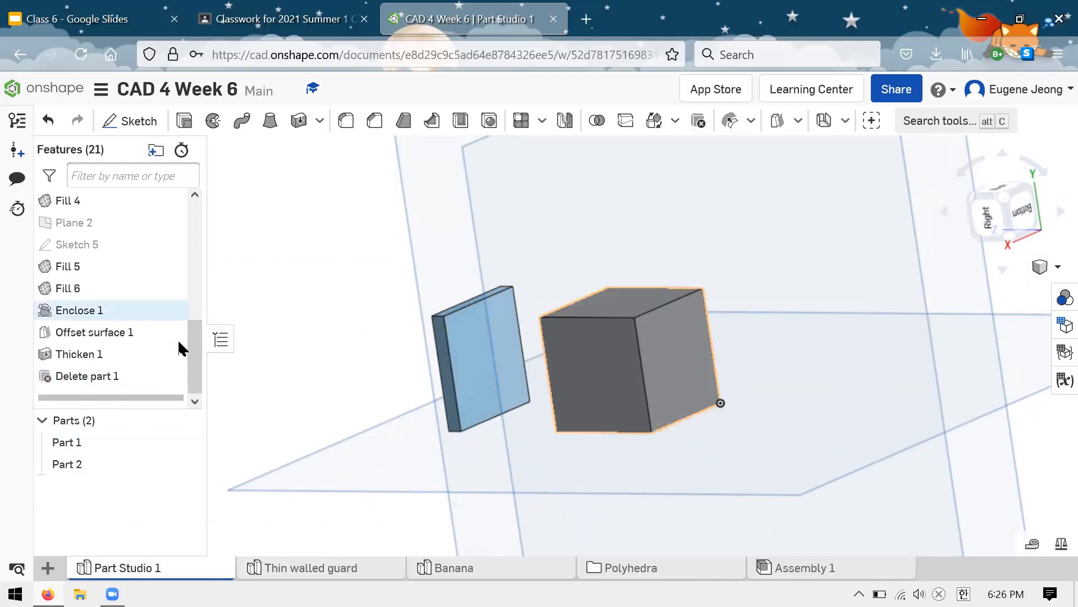
pyautogui.click(105, 353)
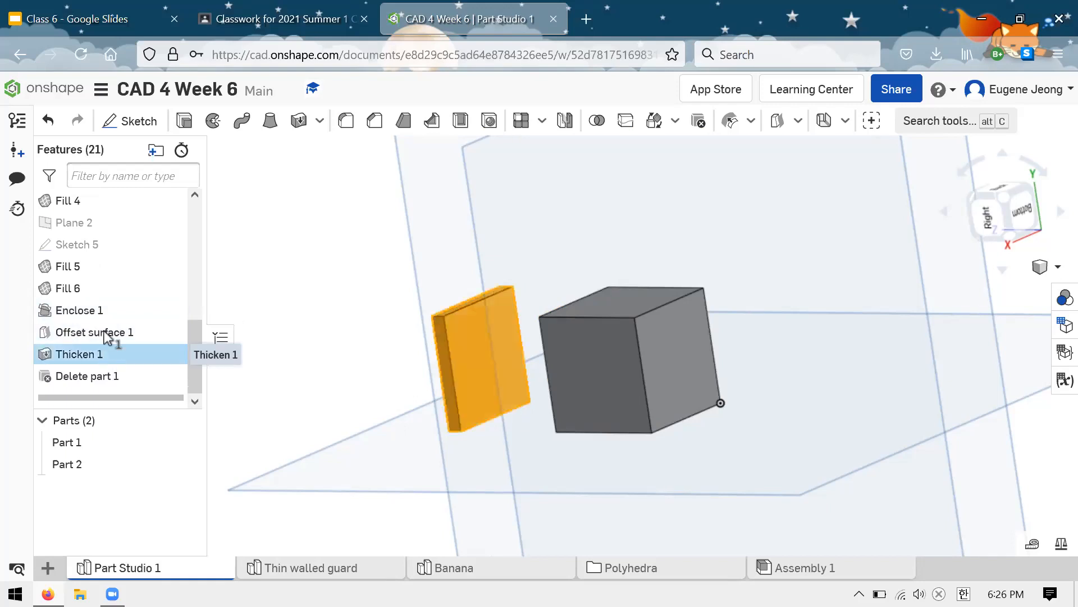
pyautogui.moveTo(296, 314)
pyautogui.mouseDown(button='right')
pyautogui.moveTo(330, 320)
pyautogui.moveTo(299, 299)
pyautogui.mouseUp(button='right')
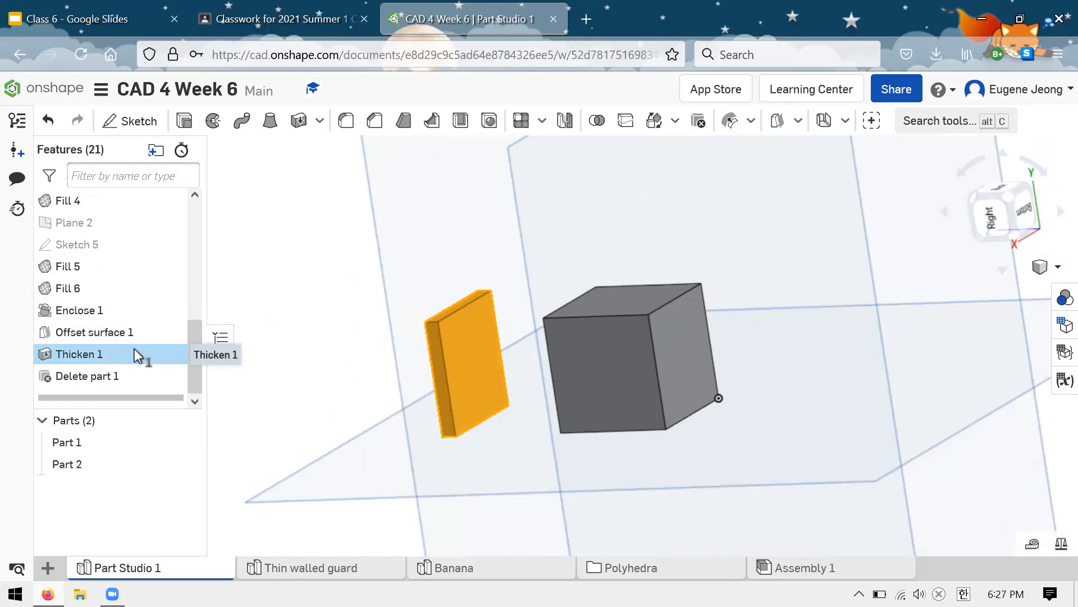
pyautogui.keyDown('shift'); pyautogui.click(114, 379); pyautogui.keyUp('shift')
pyautogui.click(123, 377)
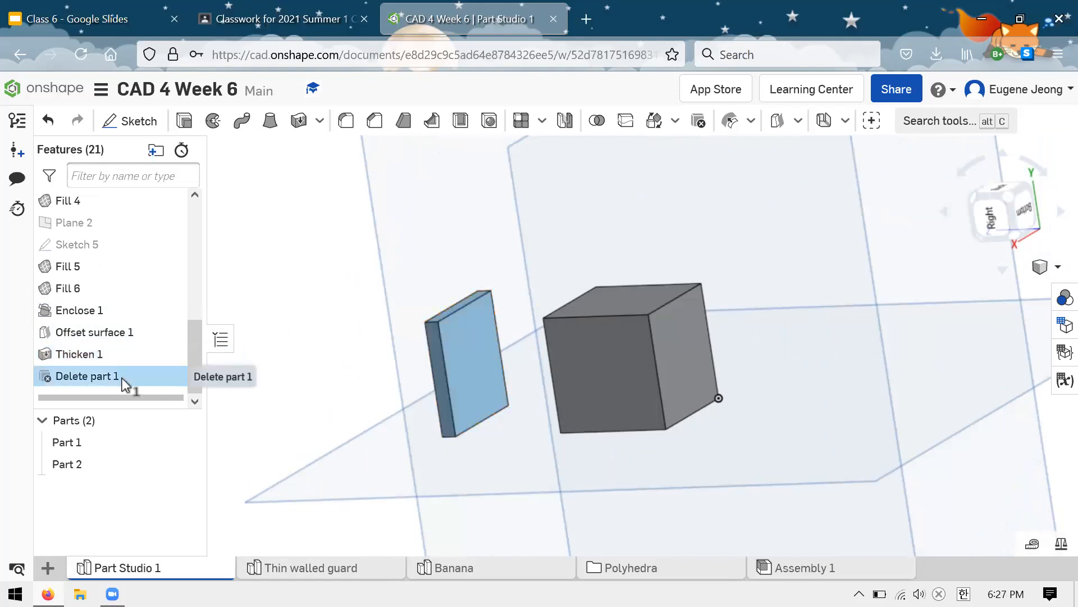
pyautogui.keyDown('shift'); pyautogui.click(101, 354); pyautogui.keyUp('shift')
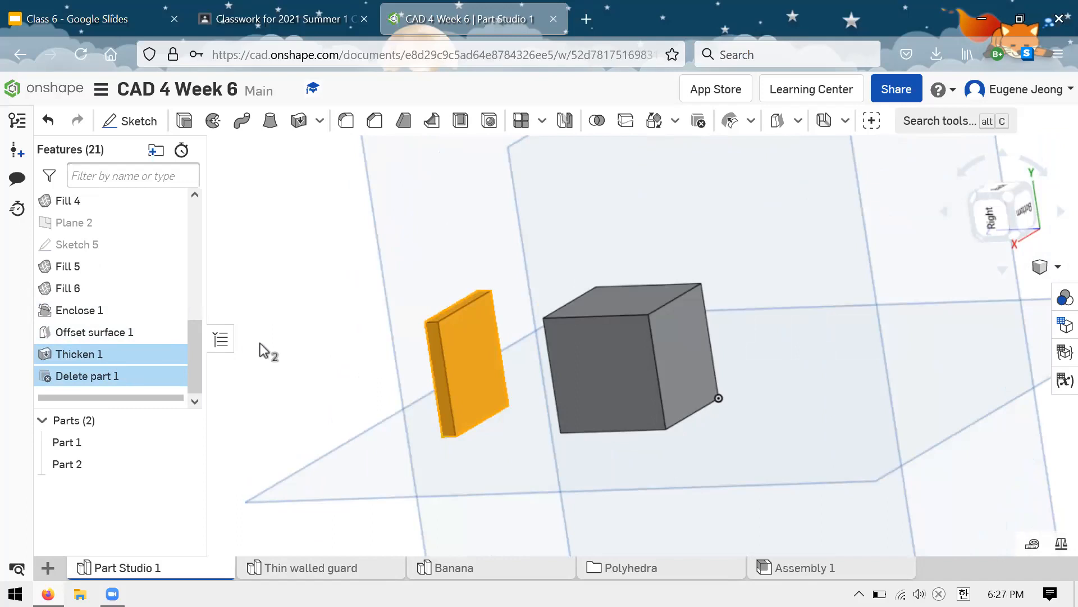
pyautogui.click(143, 355)
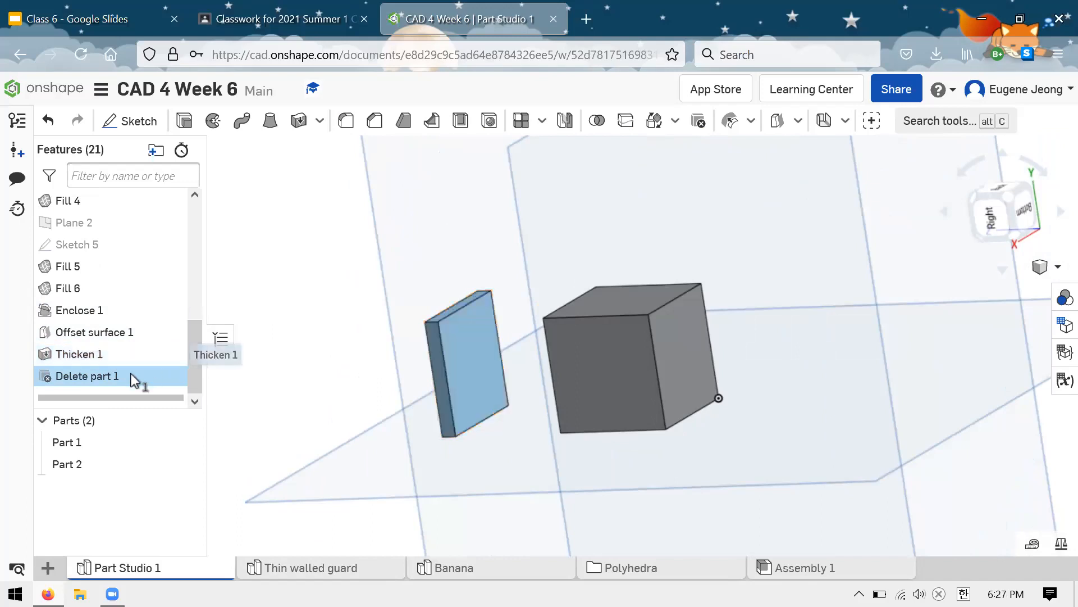
pyautogui.click(132, 375)
# Step: View the cube and the thickened plate from the opposite side and switch to the Class 6 presentation in Google Slides
pyautogui.moveTo(352, 342); pyautogui.dragTo(407, 351, button='right')
pyautogui.scroll(-3, 428, 374)
pyautogui.scroll(4, 428, 374)
pyautogui.scroll(-2, 428, 374)
pyautogui.scroll(-3, 563, 286)
pyautogui.moveTo(563, 286); pyautogui.dragTo(736, 276, button='right')
pyautogui.click(243, 8)
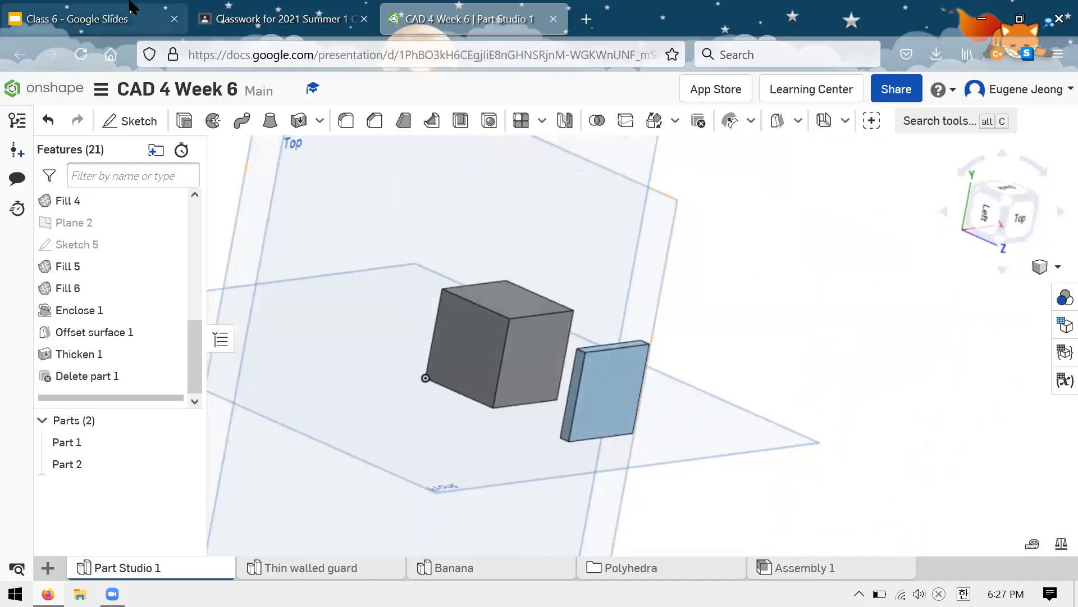
pyautogui.click(104, 19)
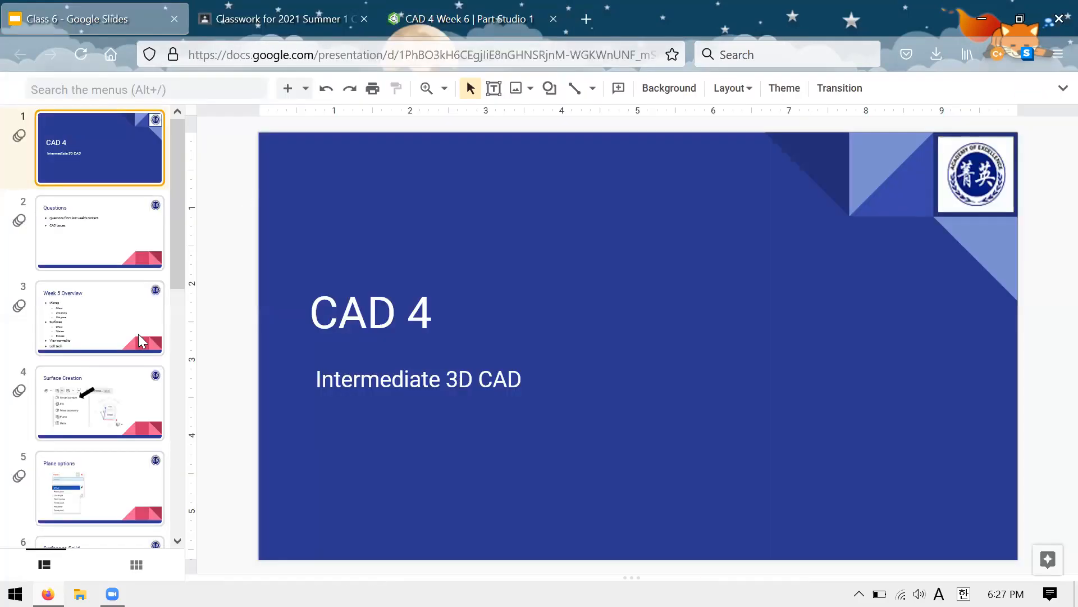
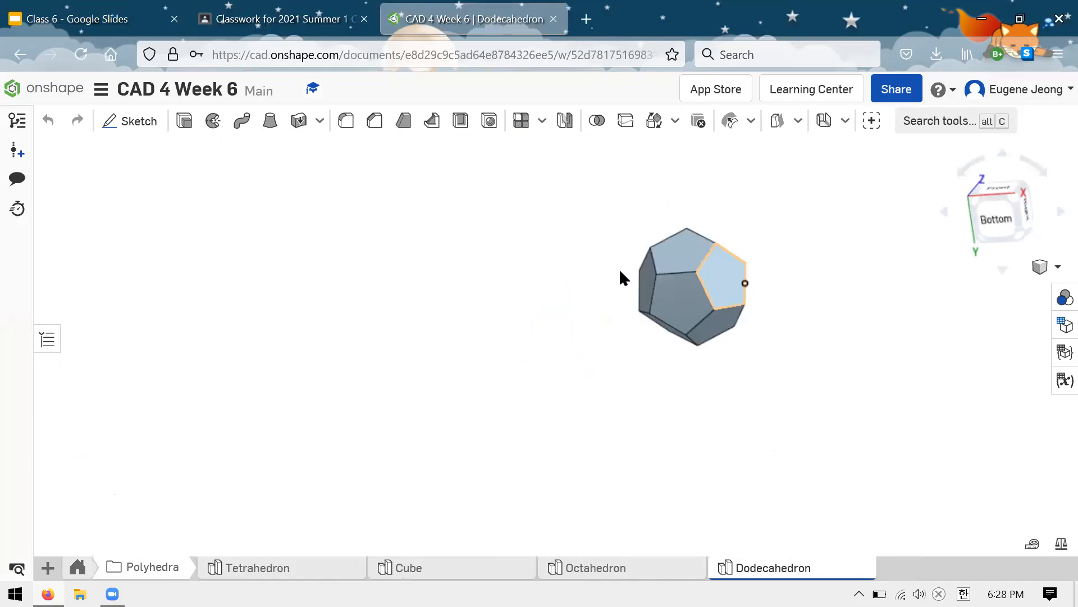
pyautogui.scroll(-2, 638, 214)
# Step: Examine the dodecahedron up close and from its opposite side
pyautogui.scroll(2, 734, 196)
pyautogui.scroll(1, 738, 203)
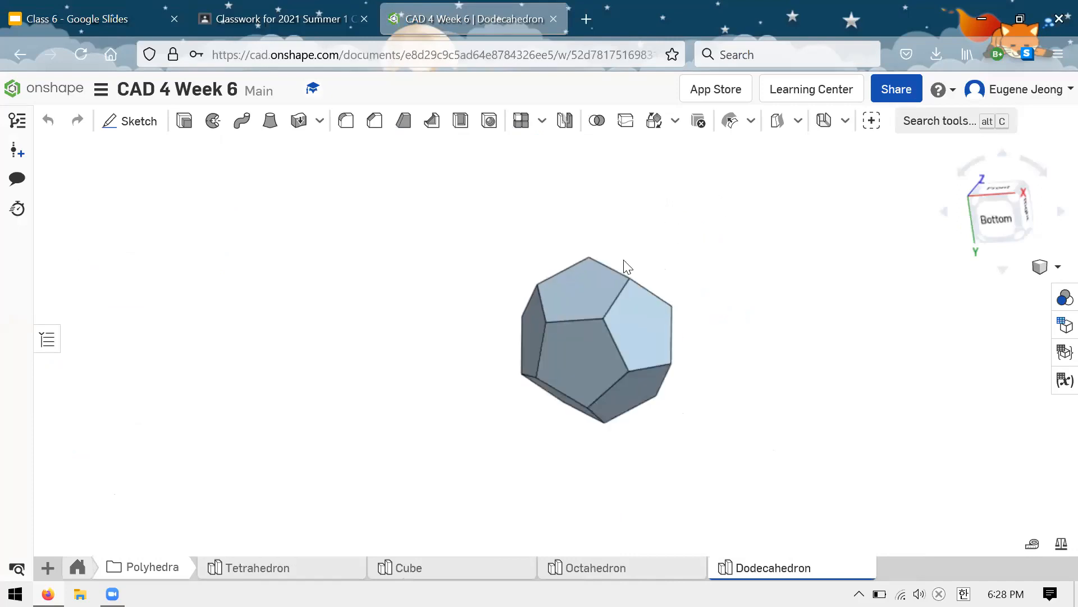
pyautogui.scroll(1, 724, 345)
pyautogui.moveTo(715, 348); pyautogui.dragTo(572, 290, button='right')
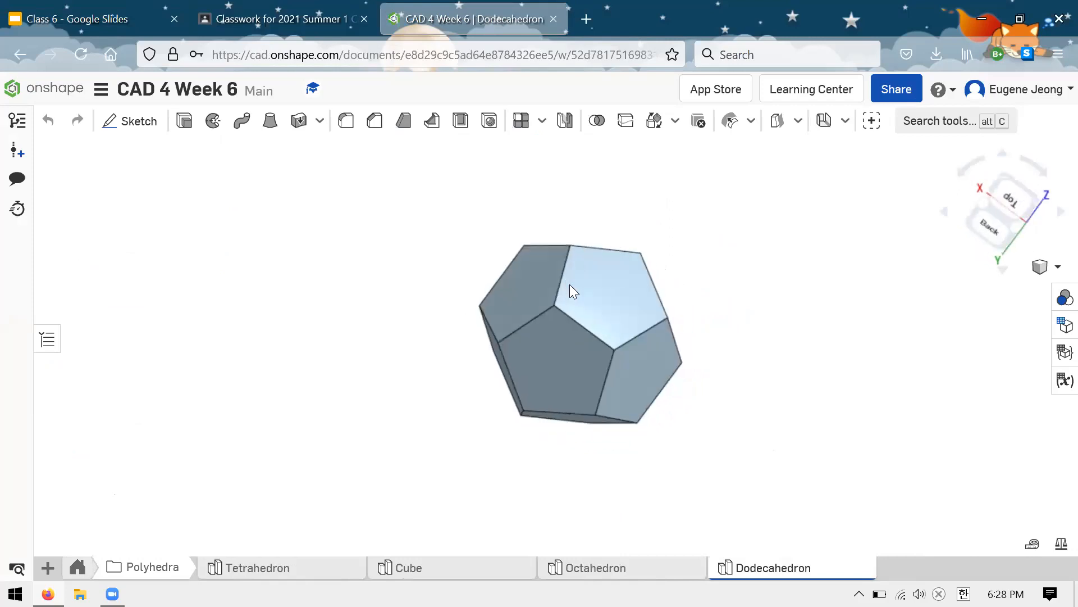
pyautogui.click(566, 120)
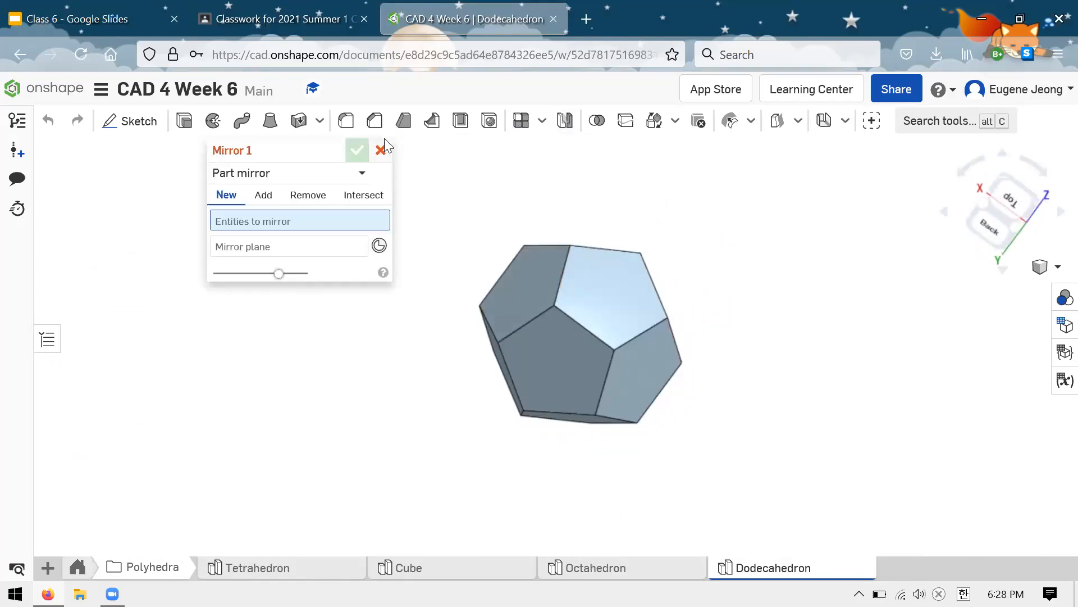
pyautogui.click(381, 149)
pyautogui.click(543, 122)
pyautogui.click(554, 178)
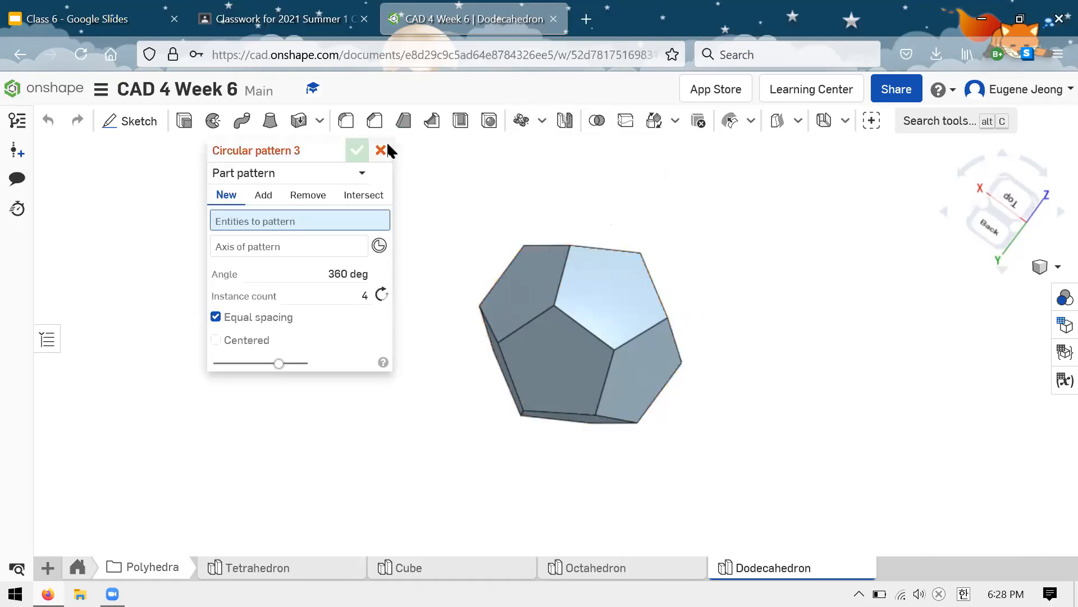
pyautogui.press('Escape')
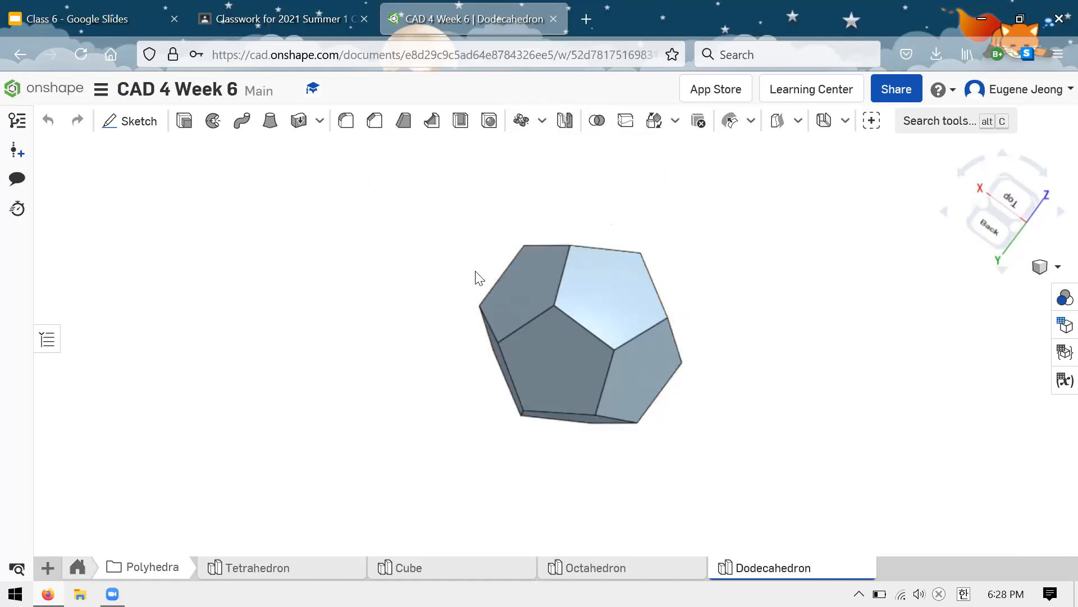
# Step: Search the web for images of "icosahedron" in a new browser tab
pyautogui.click(591, 5)
pyautogui.write('icosahedron')
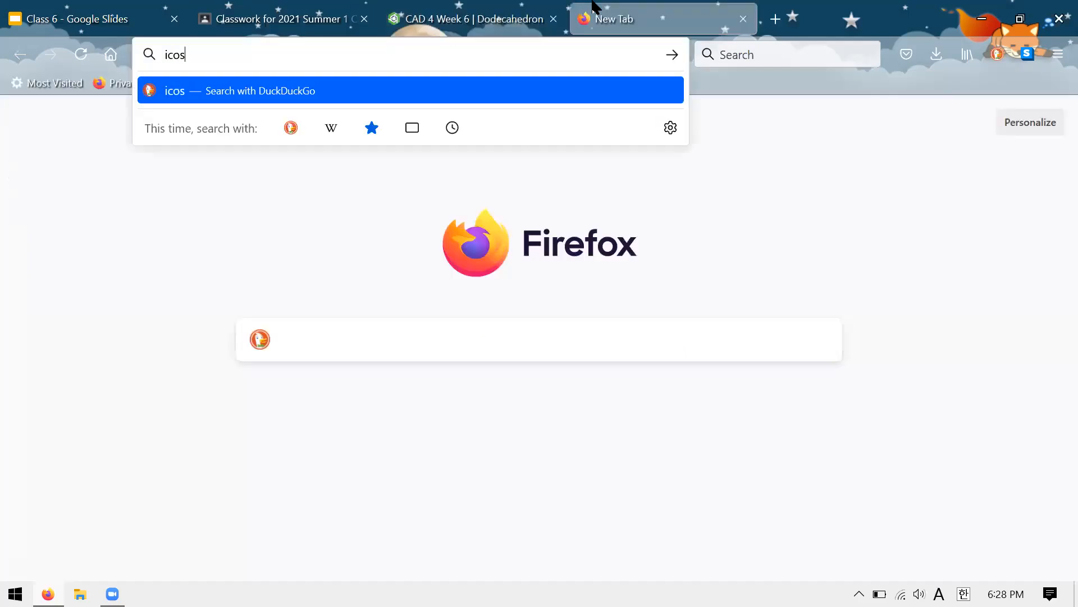
pyautogui.press('Return')
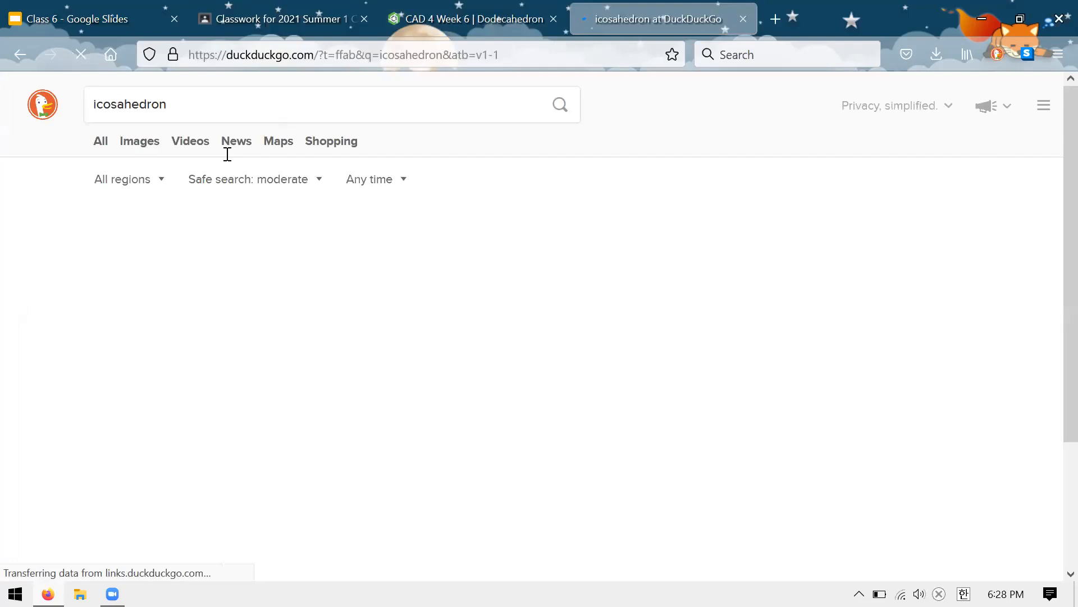
pyautogui.click(139, 141)
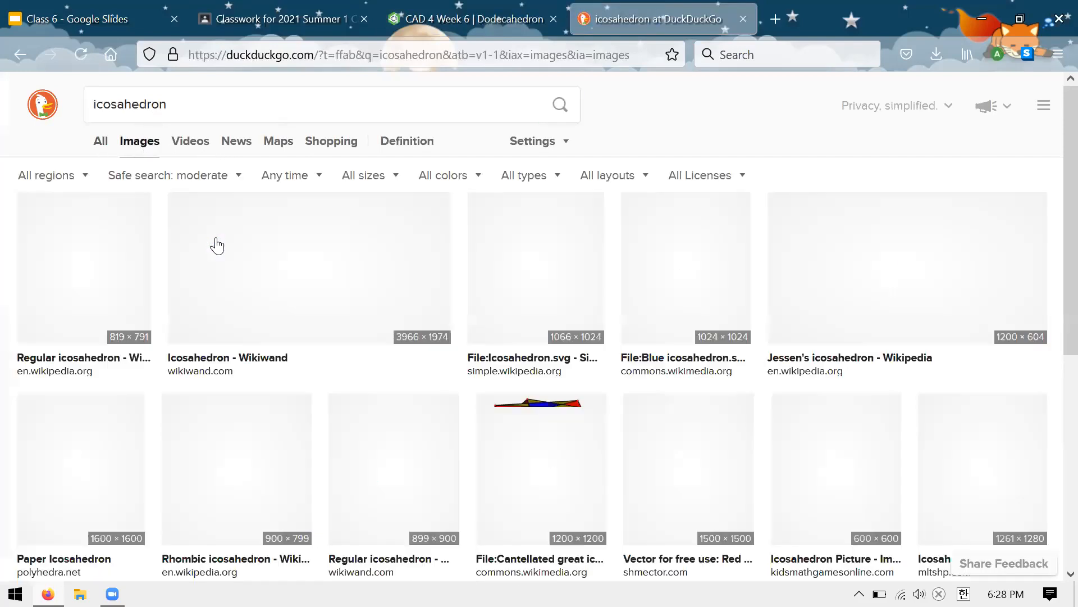
# Step: Preview the Jessen's icosahedron and Regular icosahedron images from Wikipedia, and close the search tab
pyautogui.scroll(-3, 214, 242)
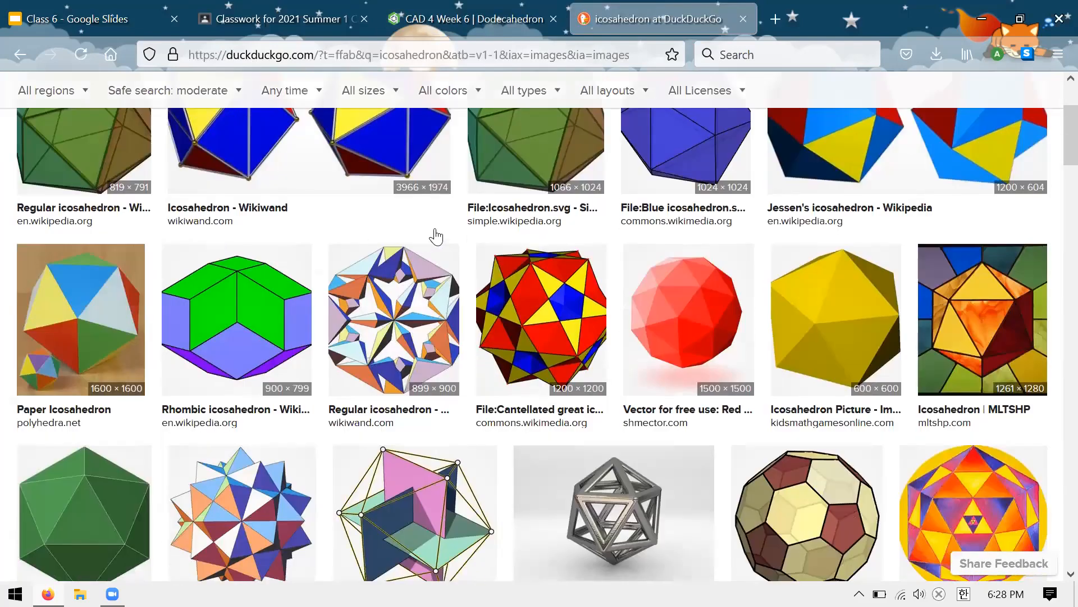
pyautogui.scroll(3, 838, 263)
pyautogui.click(847, 258)
pyautogui.scroll(-2, 843, 258)
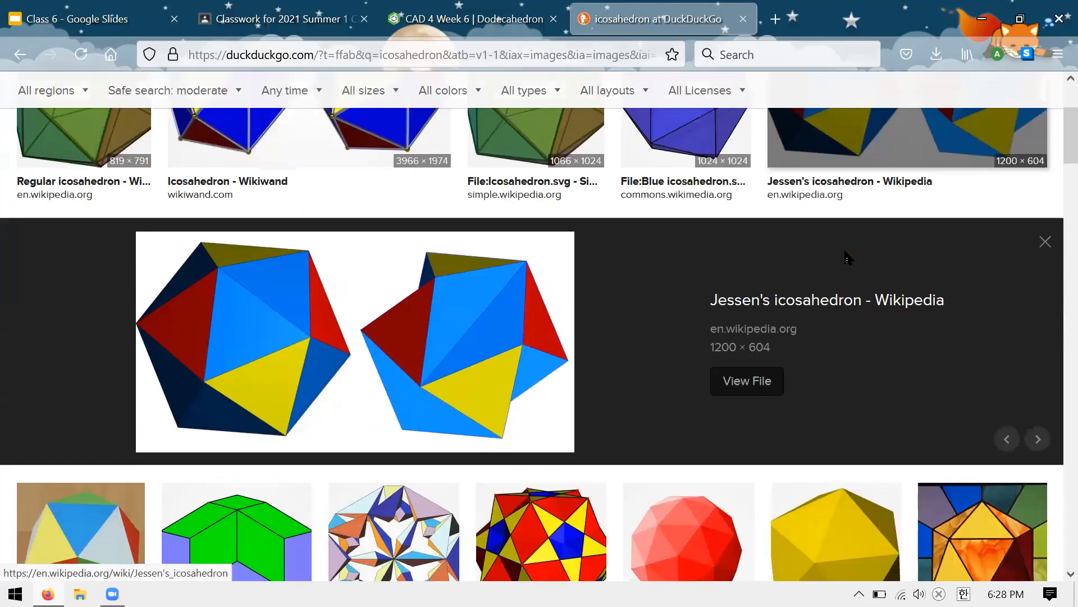
pyautogui.scroll(4, 843, 258)
pyautogui.click(89, 243)
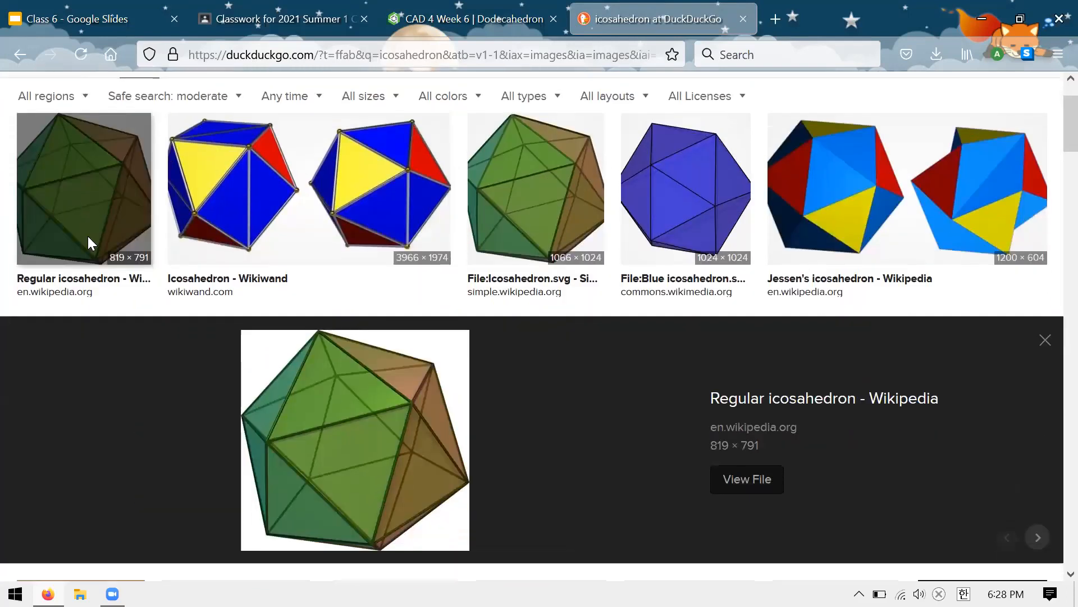
pyautogui.scroll(-2, 88, 241)
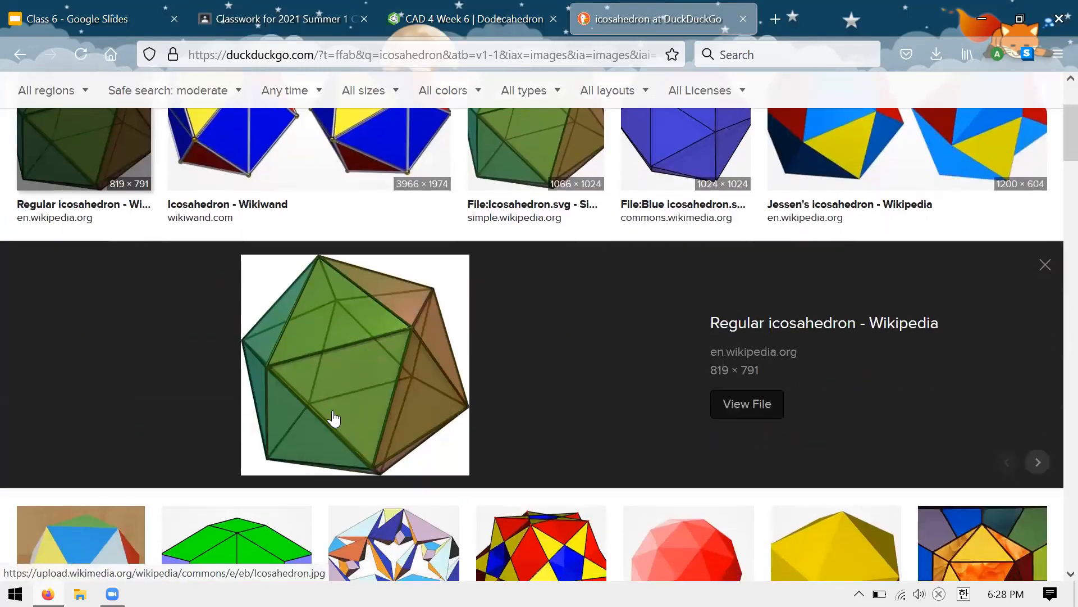
pyautogui.scroll(-1, 334, 418)
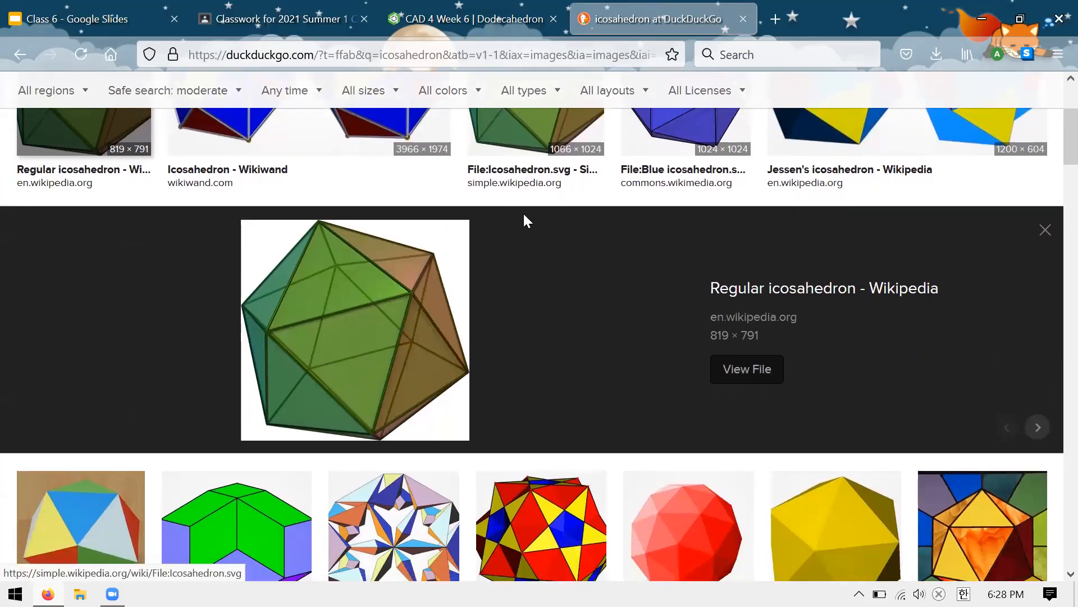
pyautogui.click(743, 18)
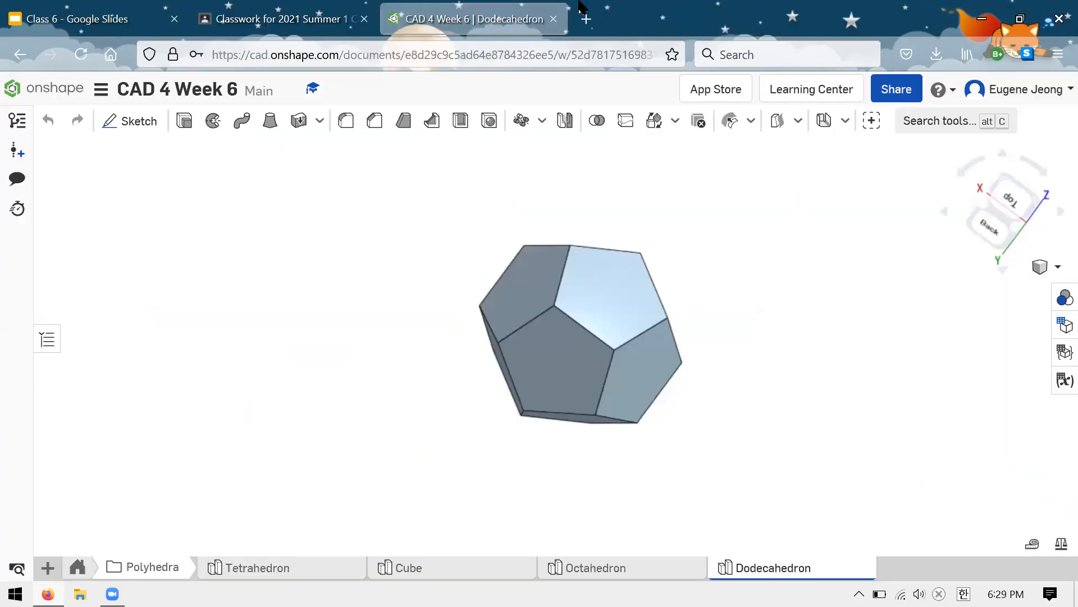
# Step: Switch to the Class 6 presentation in Google Slides and review the Regular Polyhedra, Banana and Thin-walled shape slides
pyautogui.click(321, 17)
pyautogui.click(78, 19)
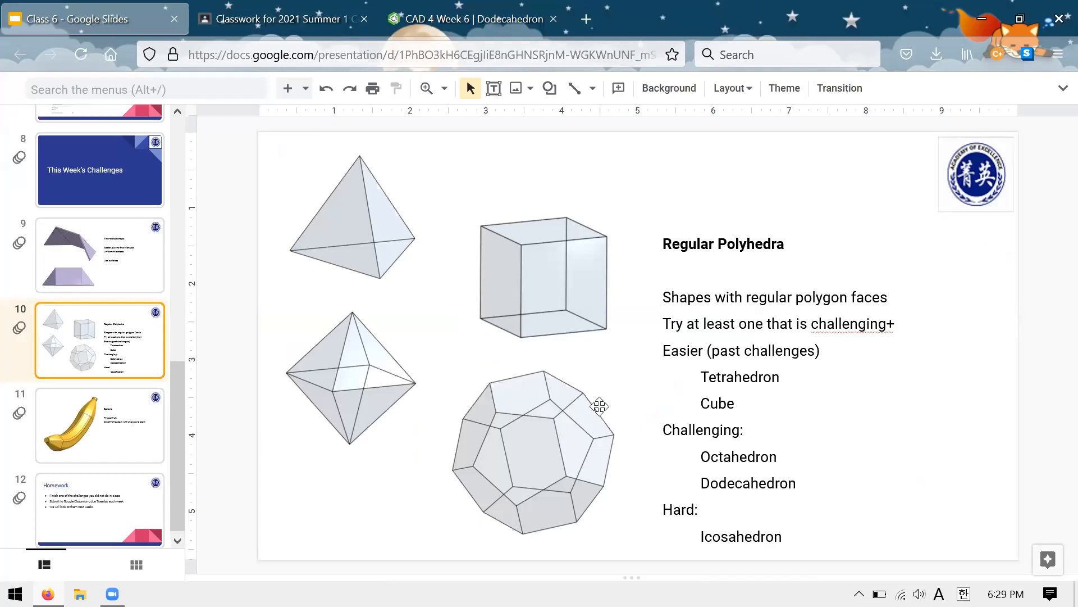
pyautogui.click(414, 386)
pyautogui.click(368, 503)
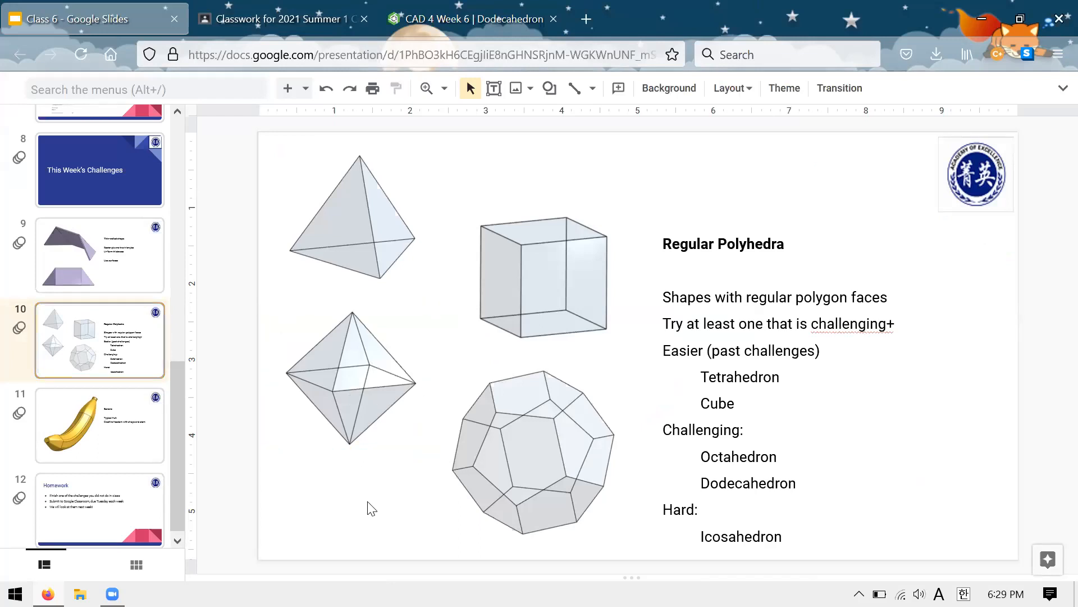
pyautogui.press('pagedown')
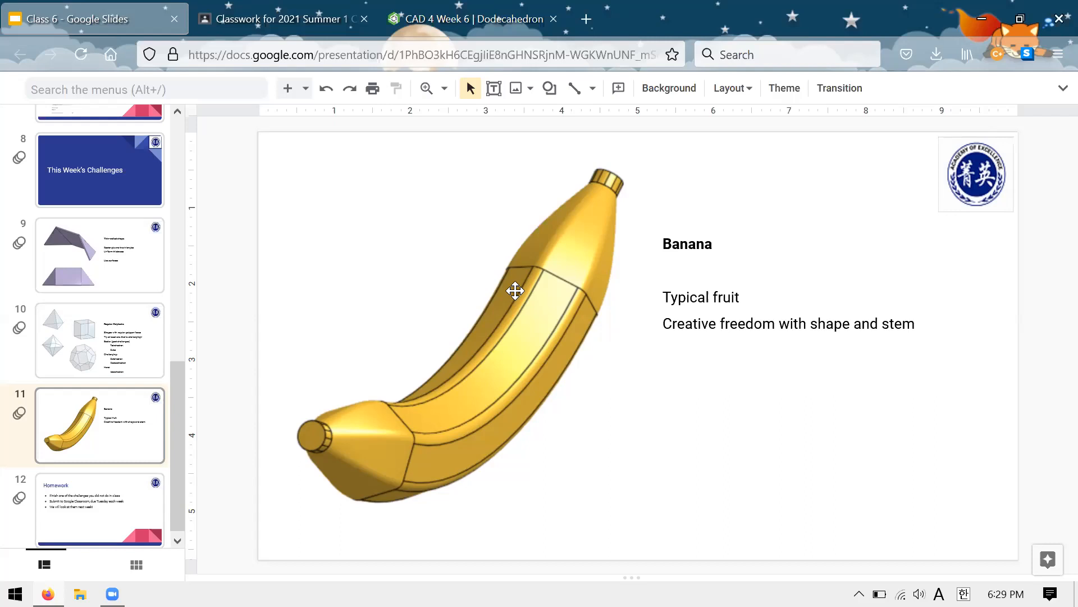
pyautogui.click(96, 277)
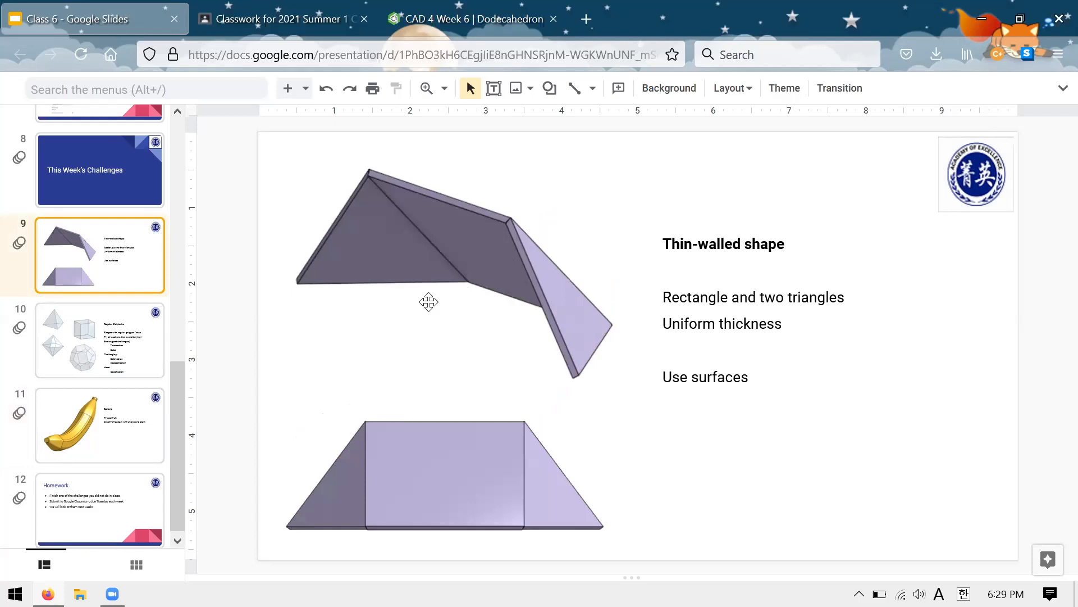
# Step: Switch to the CAD 4 Week 6 document in Onshape and show Part Studio 1 with the cube and the plate
pyautogui.click(413, 11)
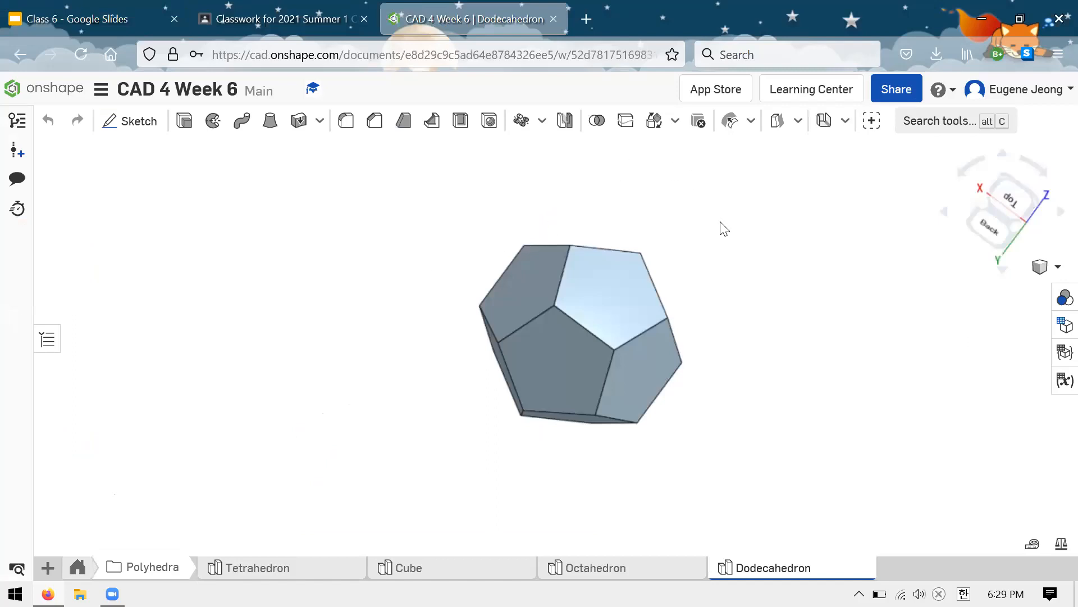
pyautogui.scroll(3, 720, 225)
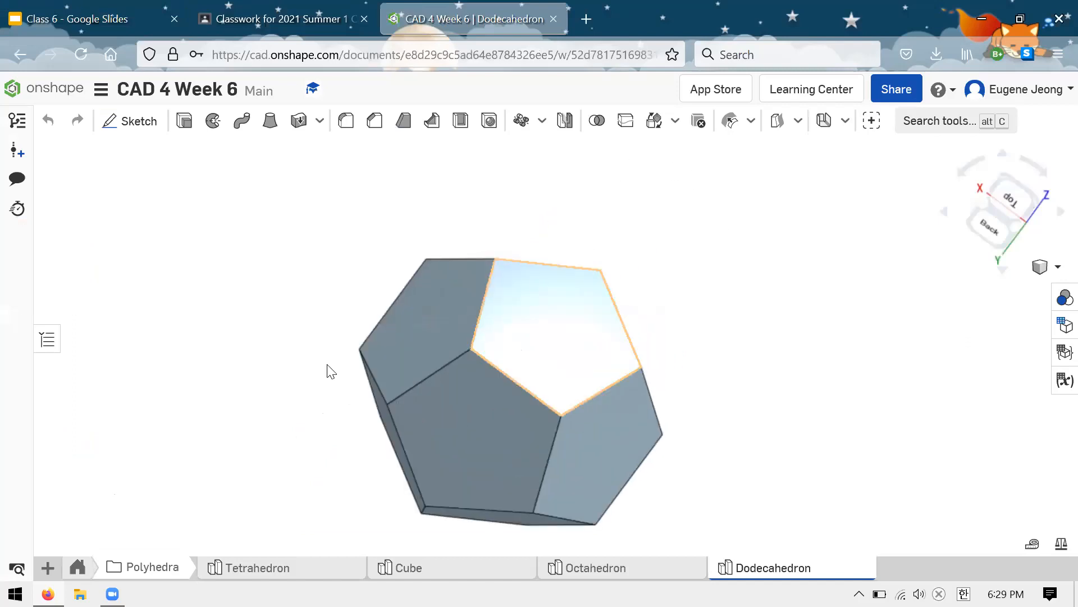
pyautogui.click(77, 568)
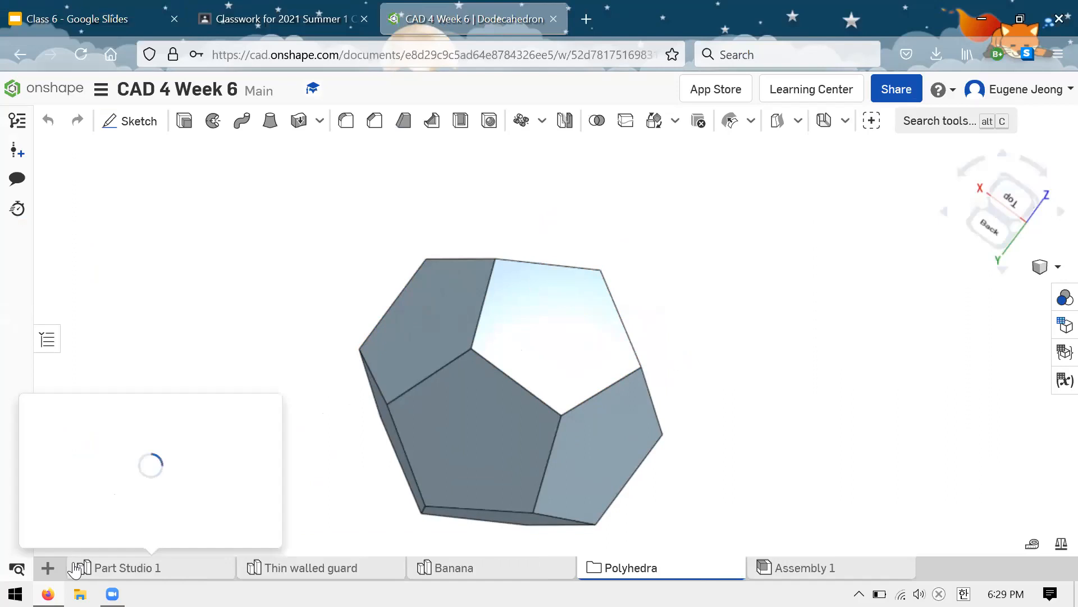
pyautogui.click(115, 568)
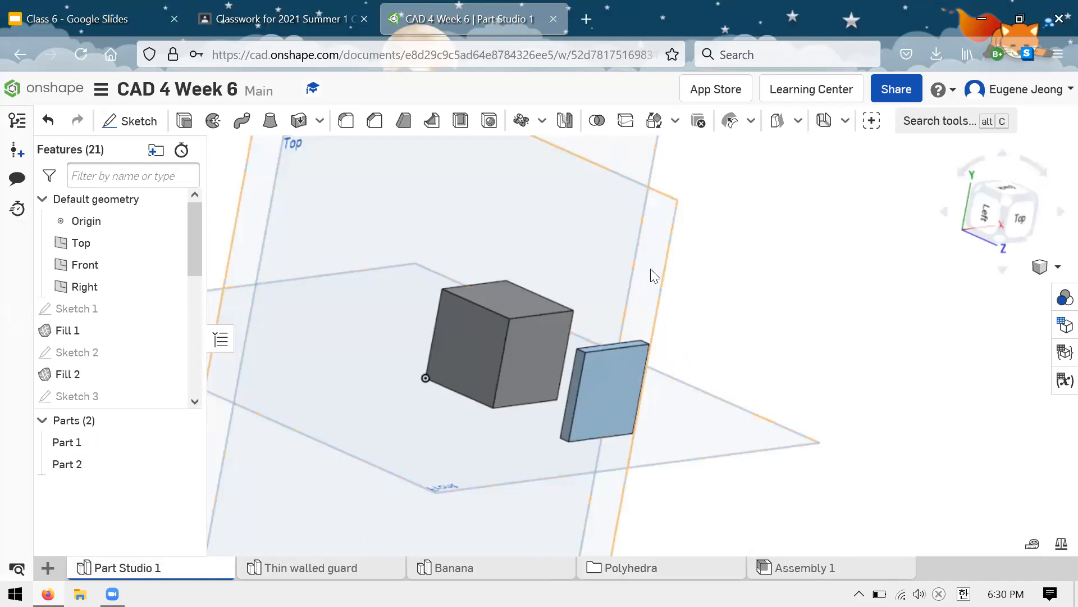
pyautogui.scroll(-2, 650, 268)
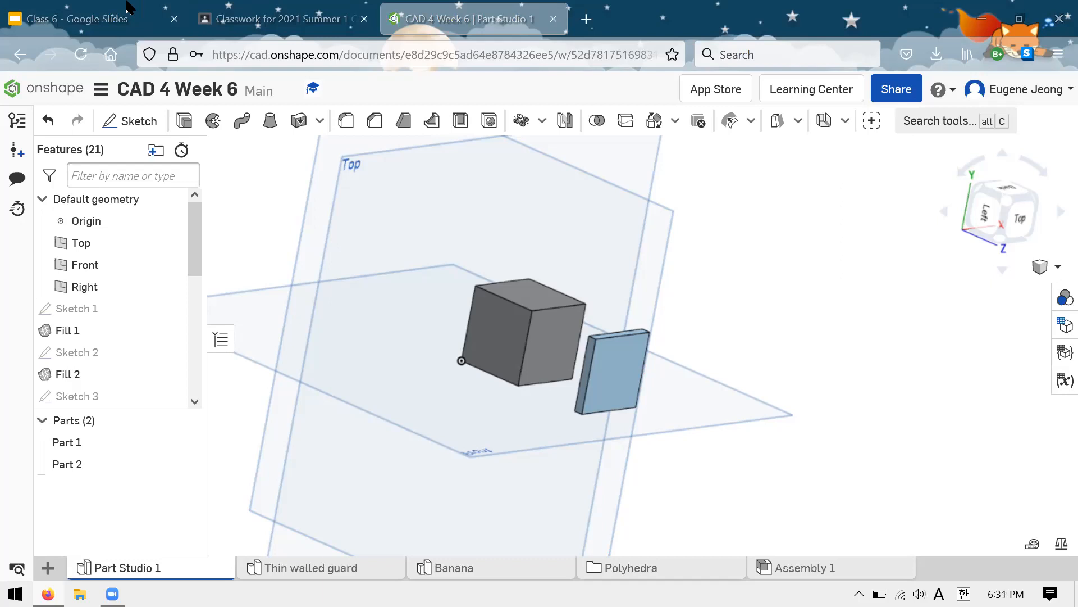
pyautogui.scroll(1, 735, 290)
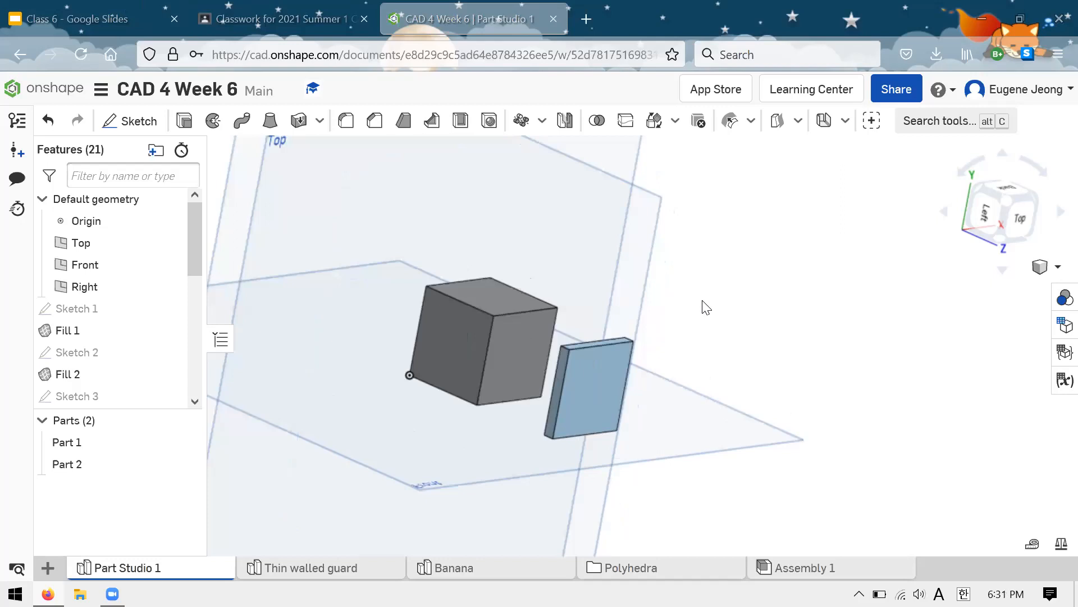
# Step: Open the Octahedron in the Polyhedra folder, examine it from several sides and bring up the view display options
pyautogui.click(608, 582)
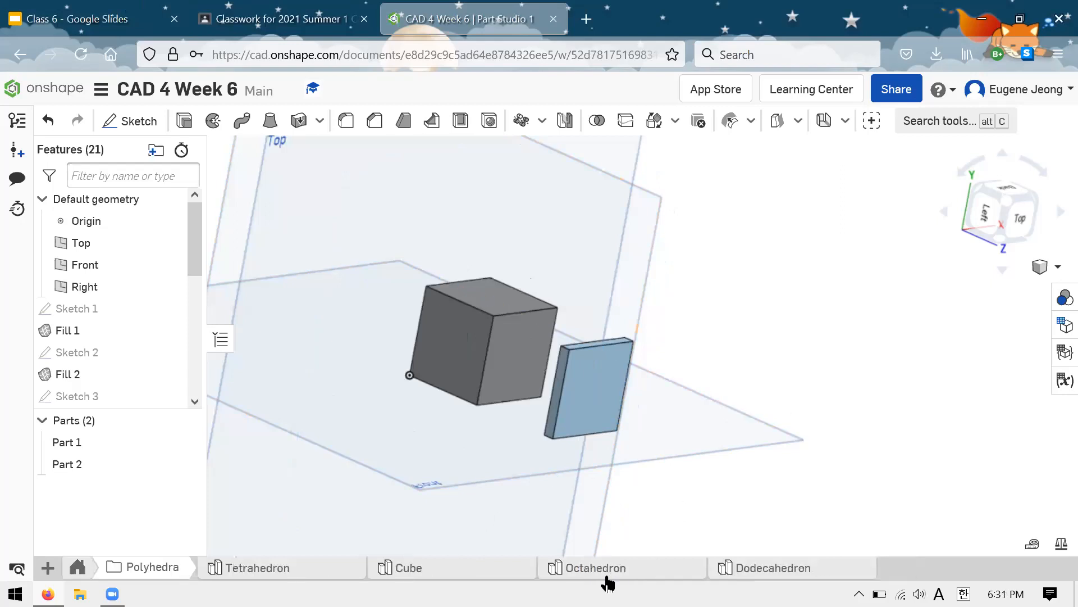
pyautogui.click(607, 574)
pyautogui.moveTo(669, 340); pyautogui.dragTo(580, 337, button='right')
pyautogui.scroll(5, 580, 337)
pyautogui.moveTo(569, 462); pyautogui.dragTo(634, 325, button='right')
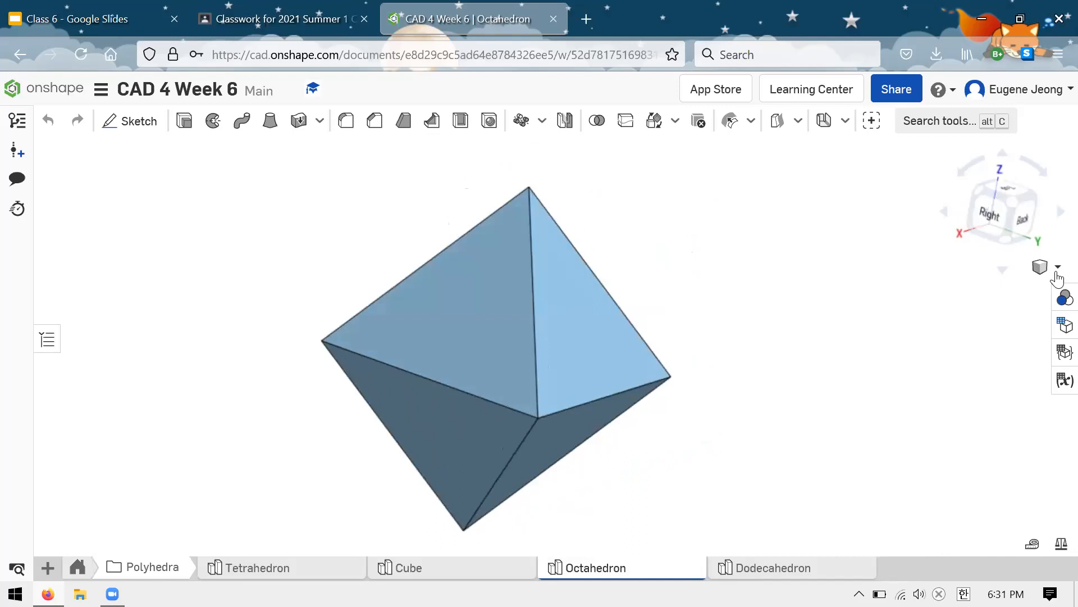
pyautogui.moveTo(1004, 361); pyautogui.dragTo(927, 323, button='right')
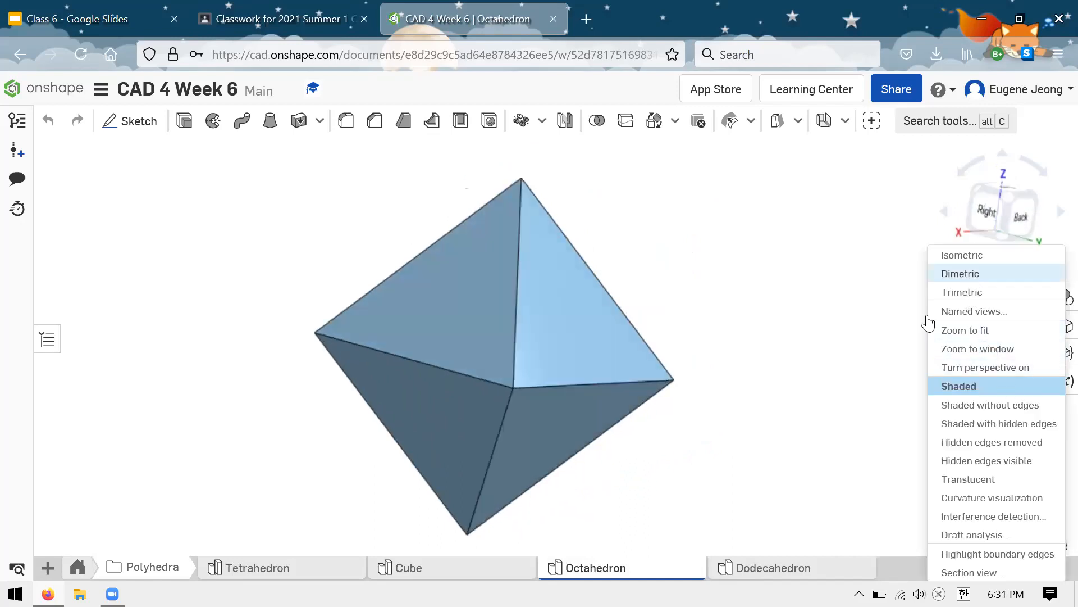
# Step: Open the Dodecahedron studio and examine the solid's pentagonal faces from several directions
pyautogui.click(746, 570)
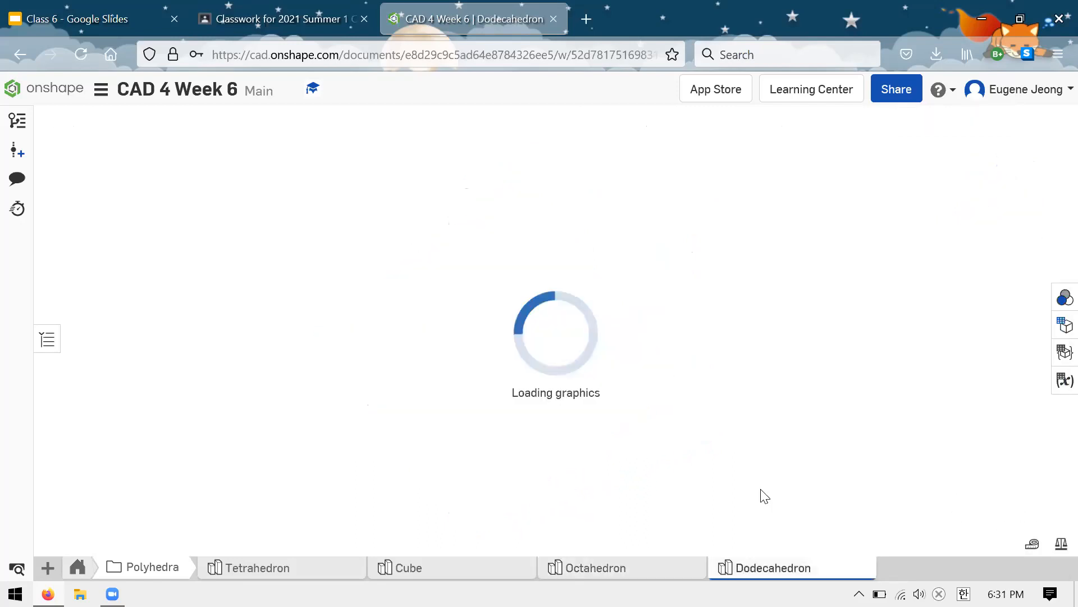
pyautogui.moveTo(784, 289); pyautogui.dragTo(814, 361, button='right')
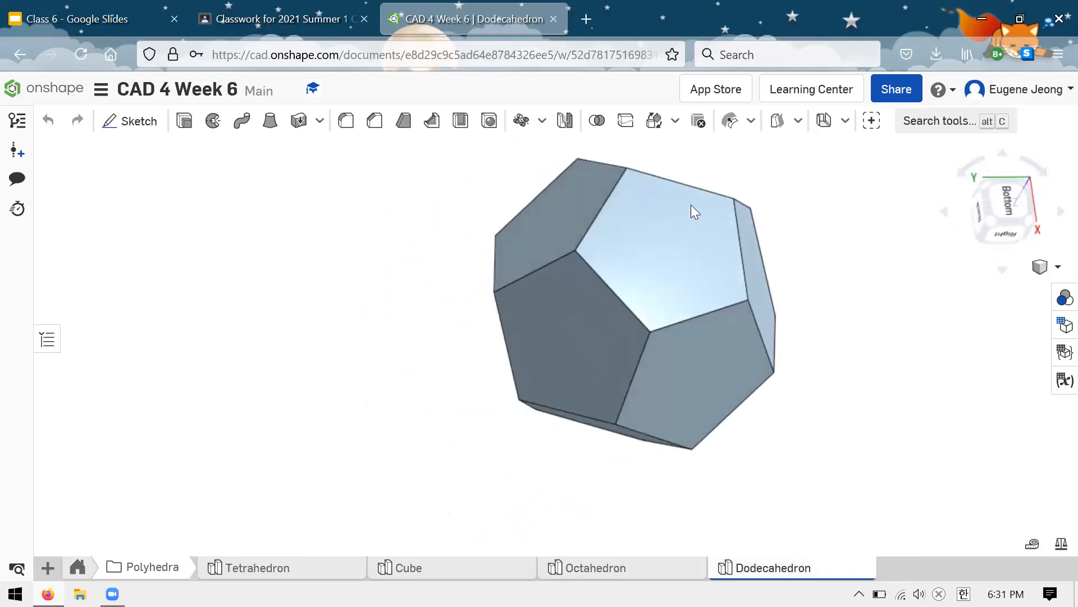
pyautogui.moveTo(814, 216); pyautogui.dragTo(814, 277, button='right')
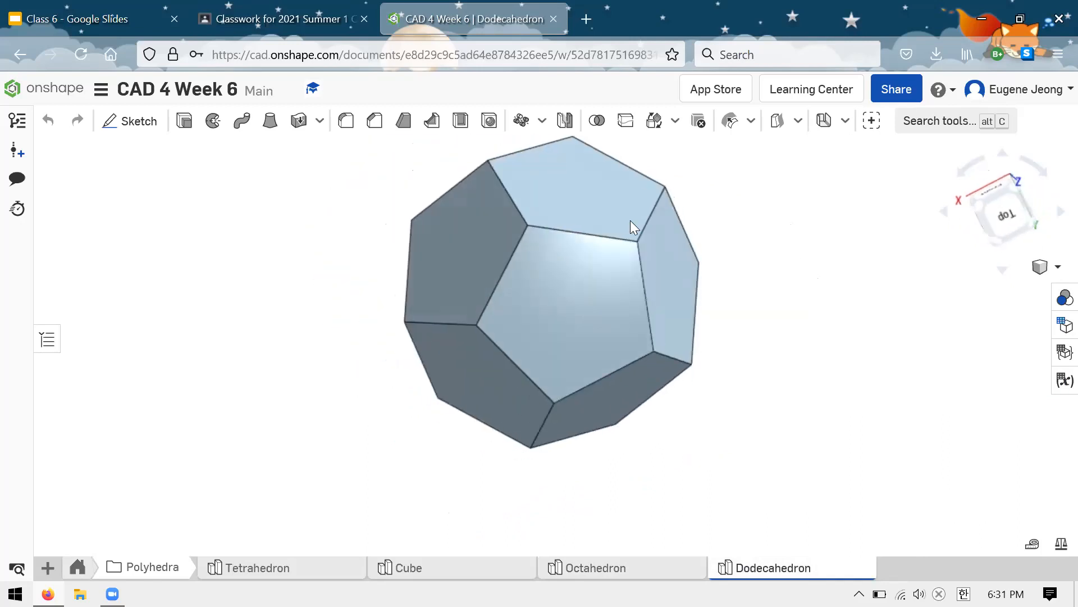
pyautogui.scroll(-2, 753, 470)
# Step: Look at the Cube studio and the Tetrahedron studio, viewing the tetrahedron up close
pyautogui.click(419, 566)
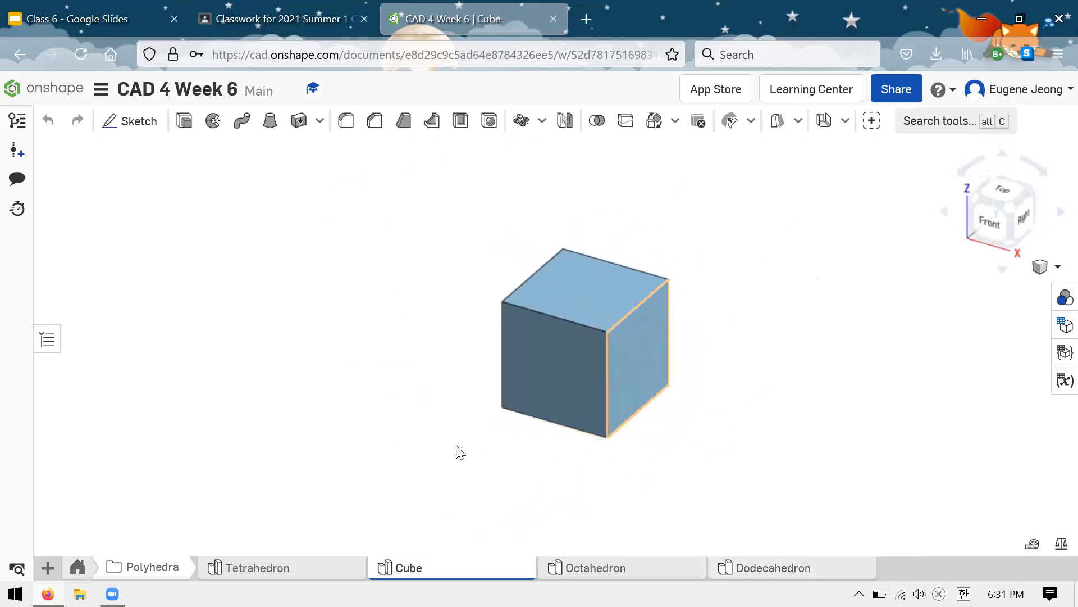
pyautogui.click(281, 567)
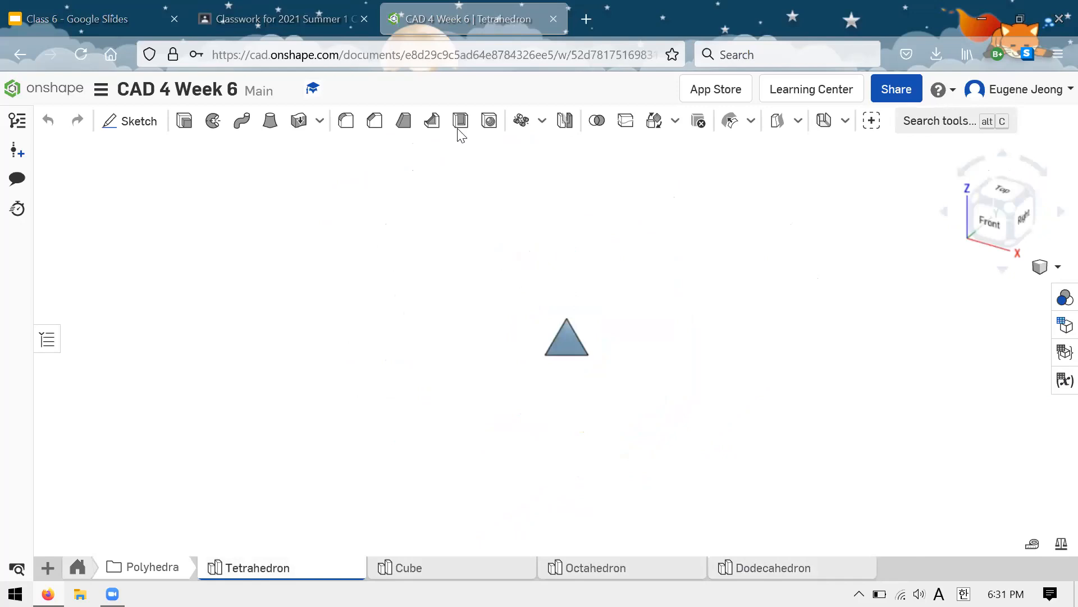
pyautogui.scroll(5, 588, 314)
pyautogui.moveTo(623, 319)
pyautogui.mouseDown(button='right')
pyautogui.moveTo(569, 293)
pyautogui.moveTo(635, 323)
pyautogui.mouseUp(button='right')
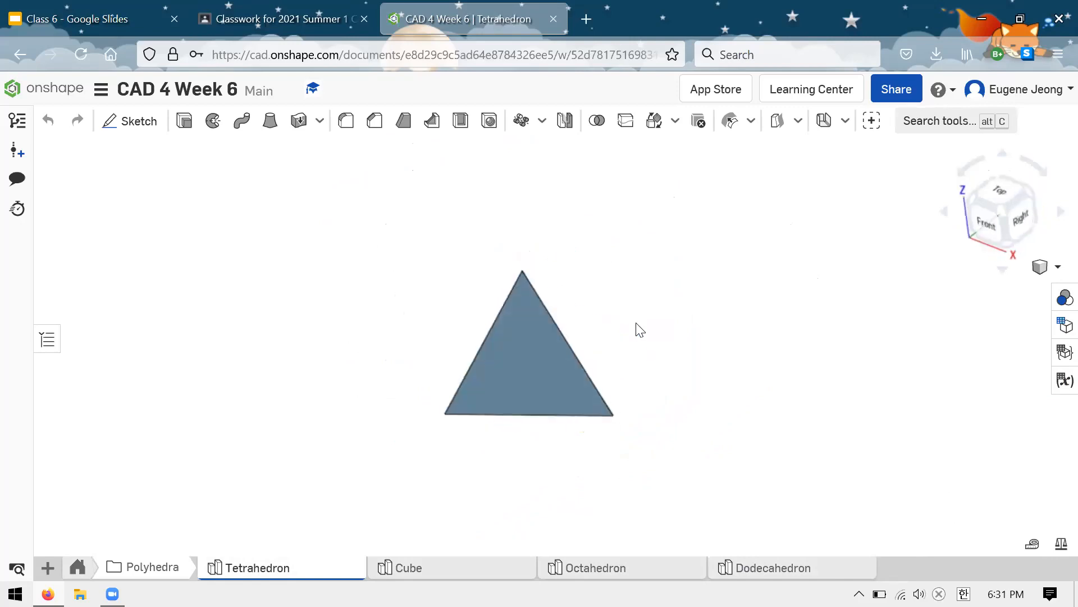
# Step: Open the Dodecahedron studio, set the solid to the top view and examine its faces from other directions
pyautogui.click(778, 567)
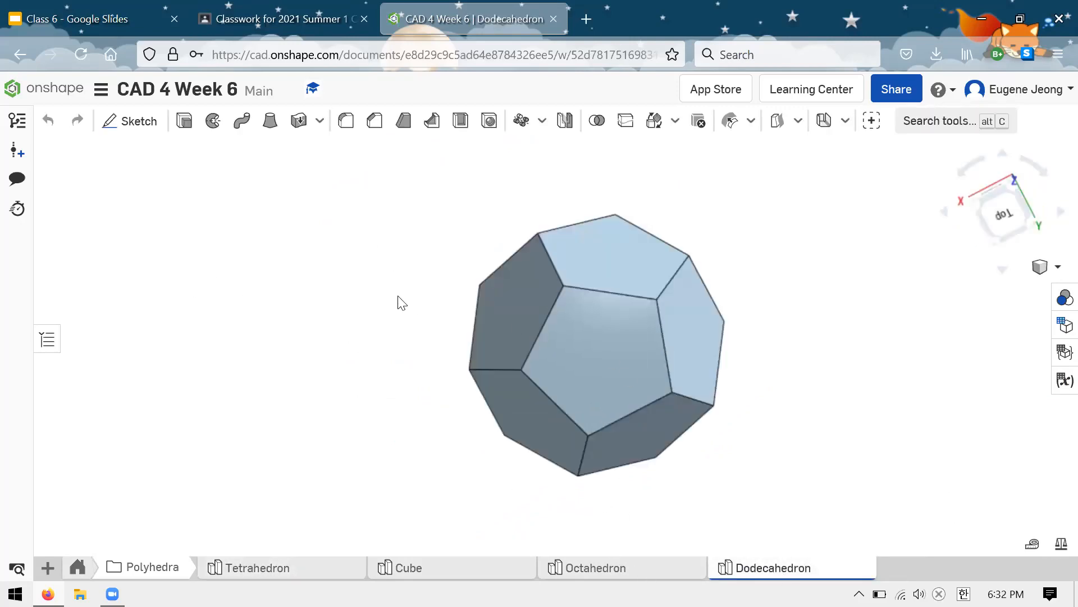
pyautogui.scroll(-4, 393, 293)
pyautogui.scroll(3, 369, 275)
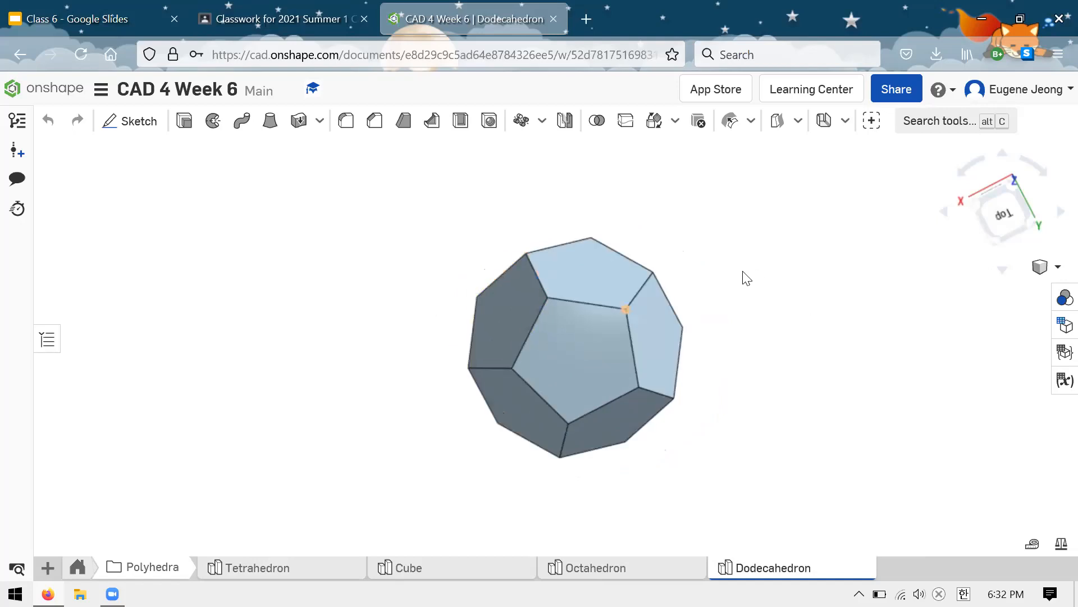
pyautogui.rightClick(587, 256)
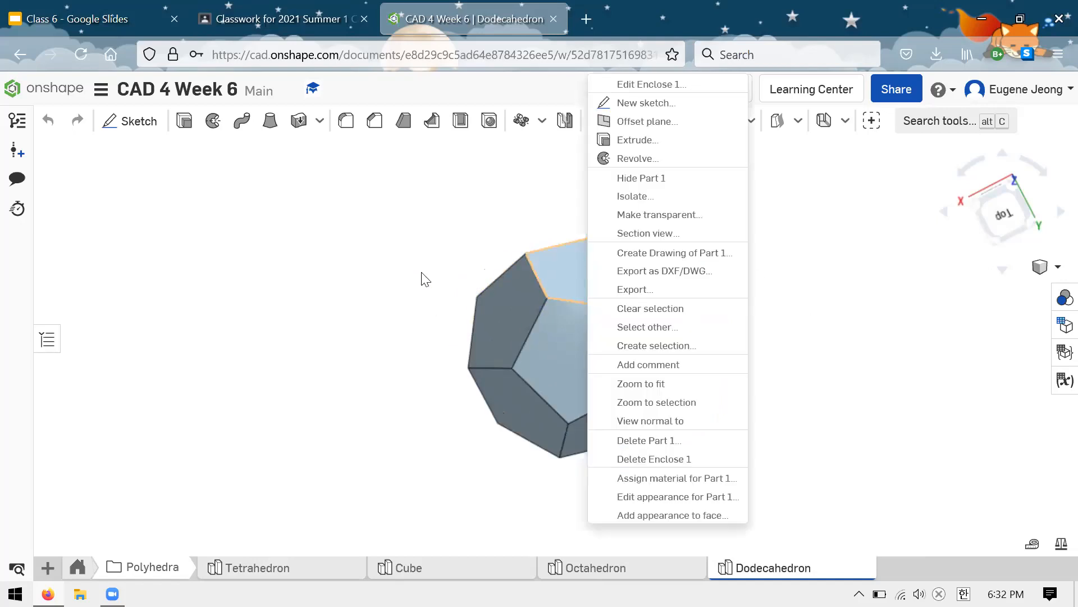
pyautogui.click(359, 287)
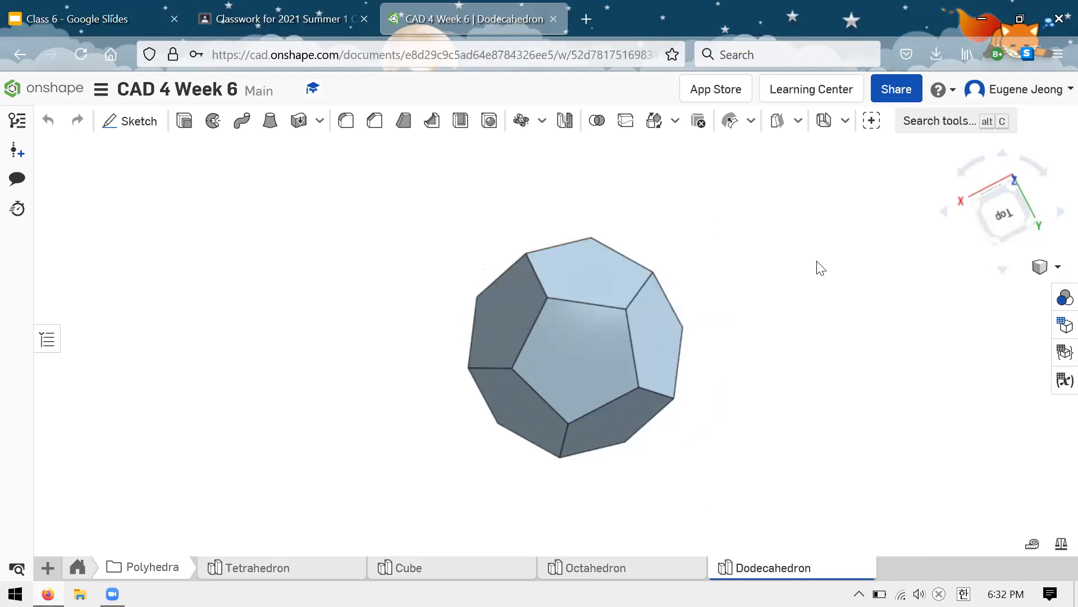
pyautogui.hotkey('shift', '5')
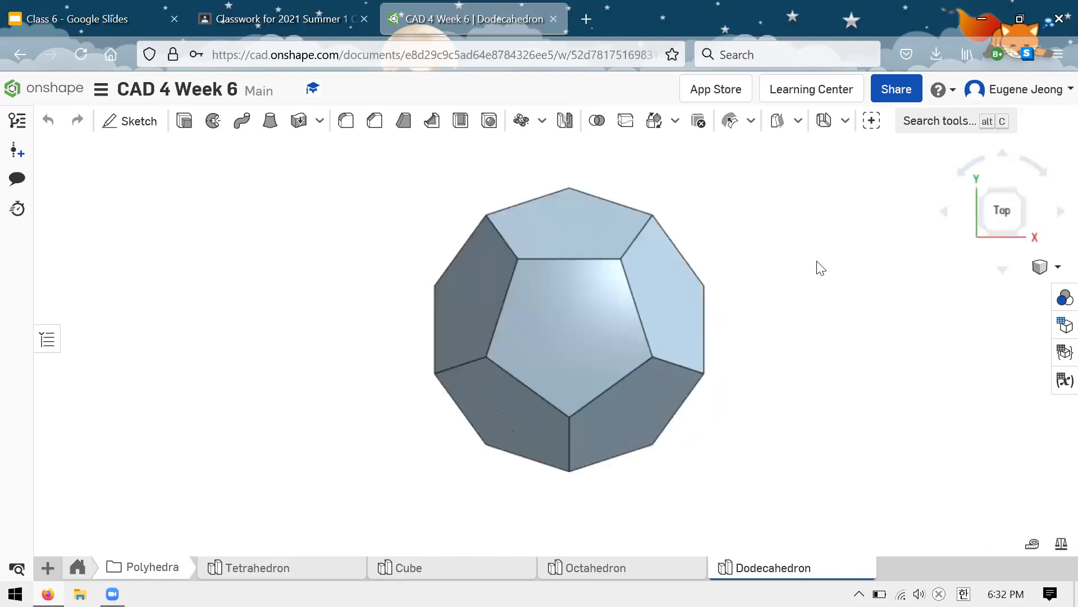
pyautogui.moveTo(1025, 224); pyautogui.dragTo(974, 311)
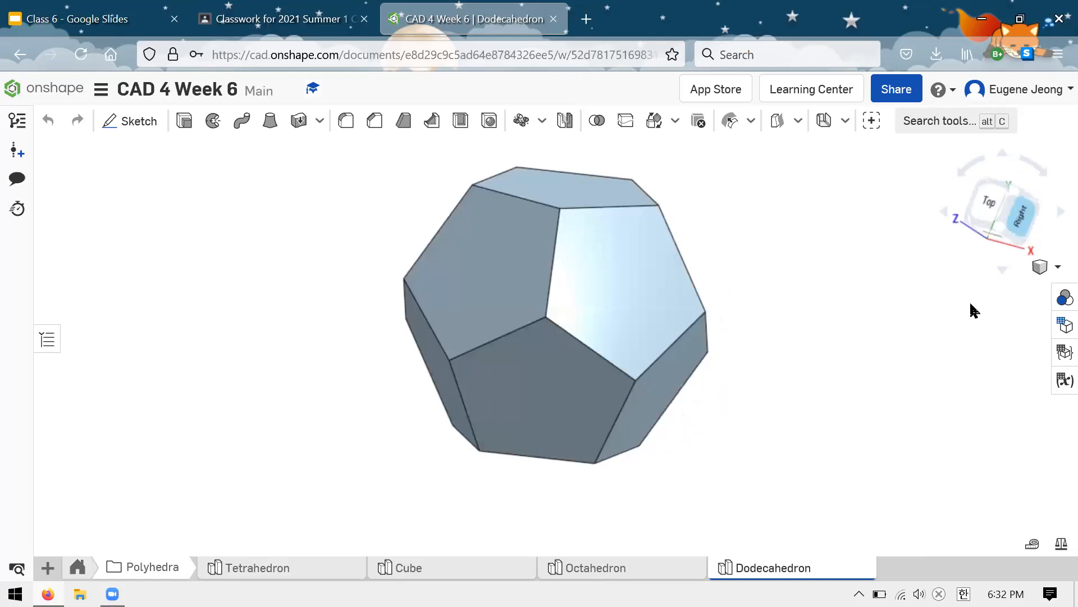
pyautogui.moveTo(710, 270); pyautogui.dragTo(713, 287, button='right')
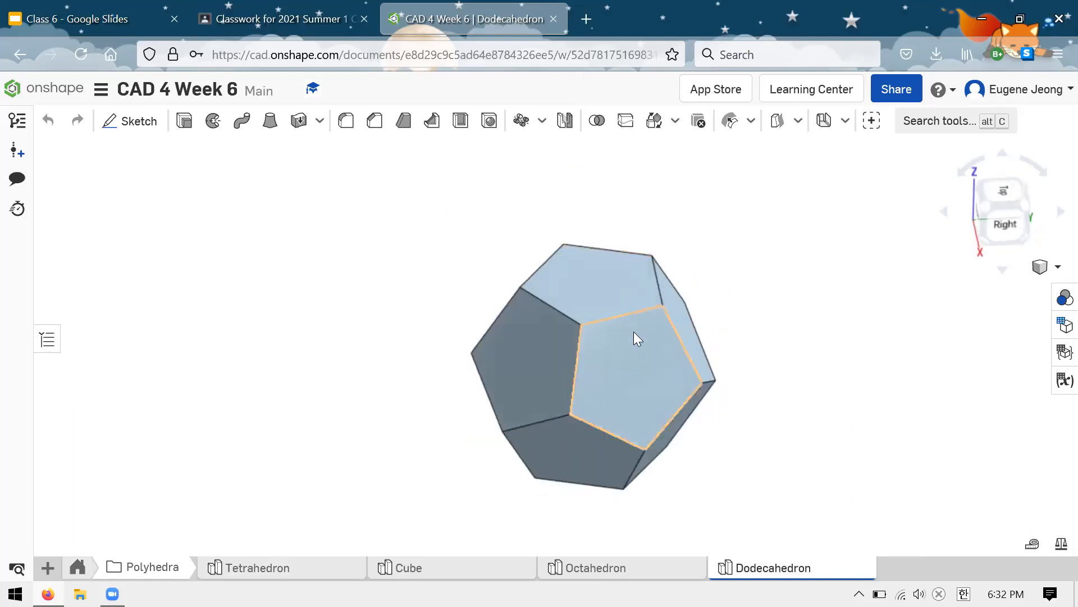
# Step: View the dodecahedron normal to several of its pentagonal faces, one after another
pyautogui.rightClick(595, 288)
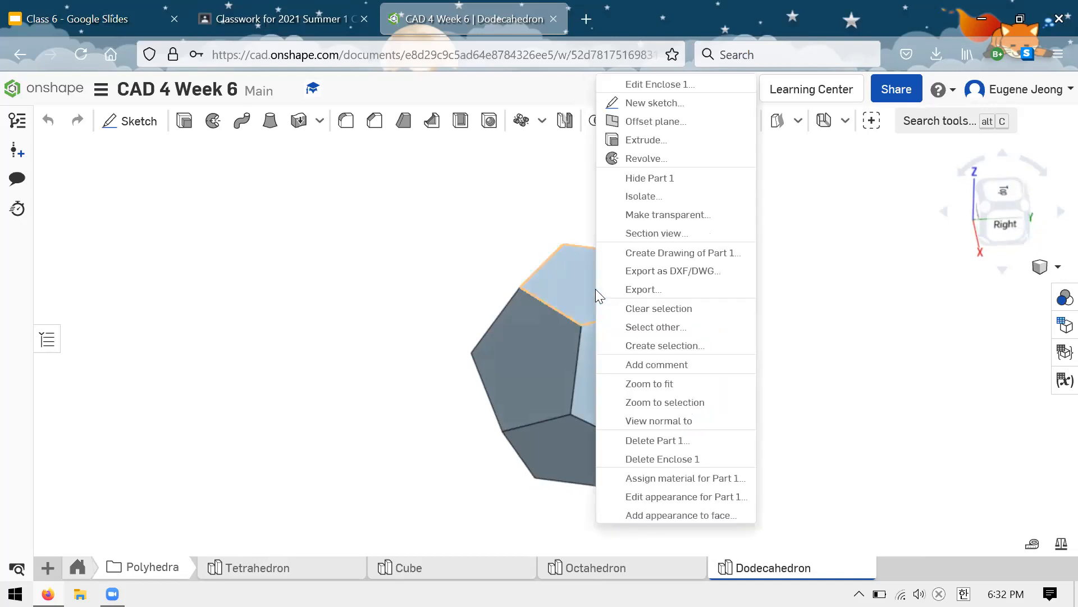
pyautogui.click(689, 426)
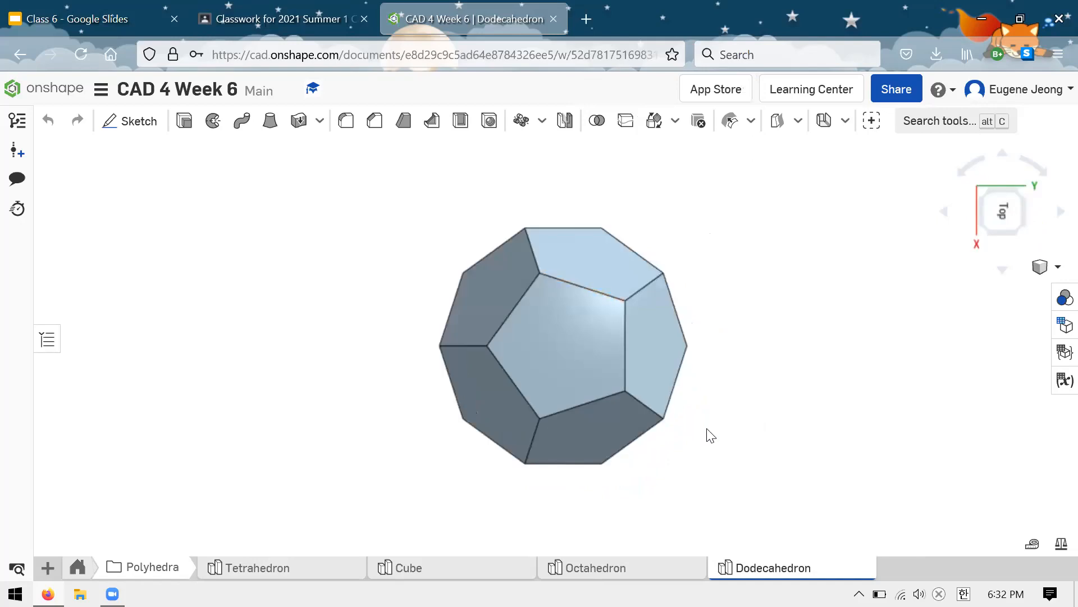
pyautogui.rightClick(610, 427)
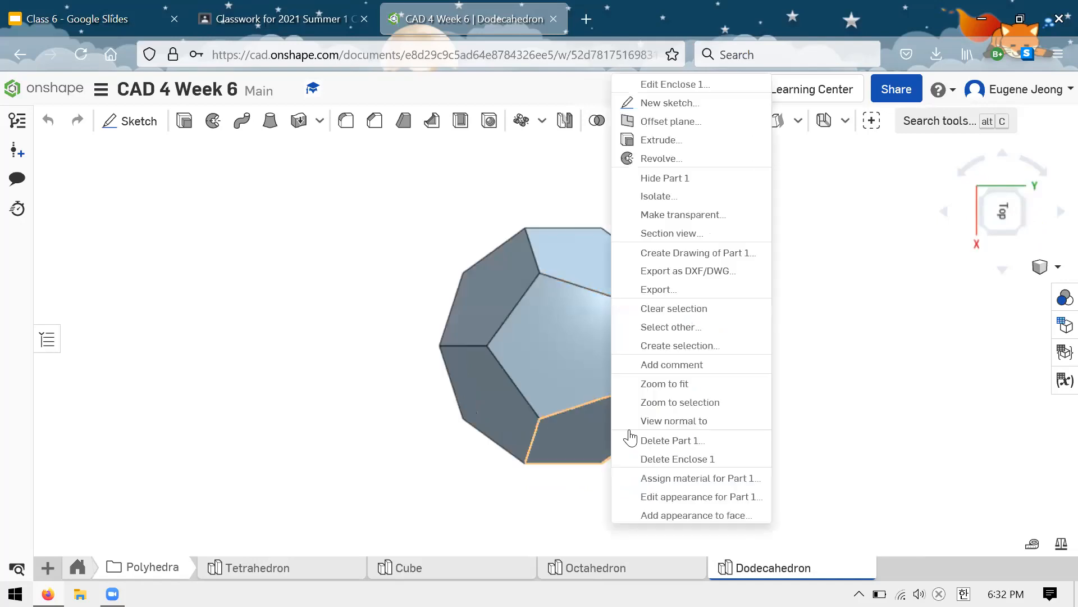
pyautogui.click(647, 422)
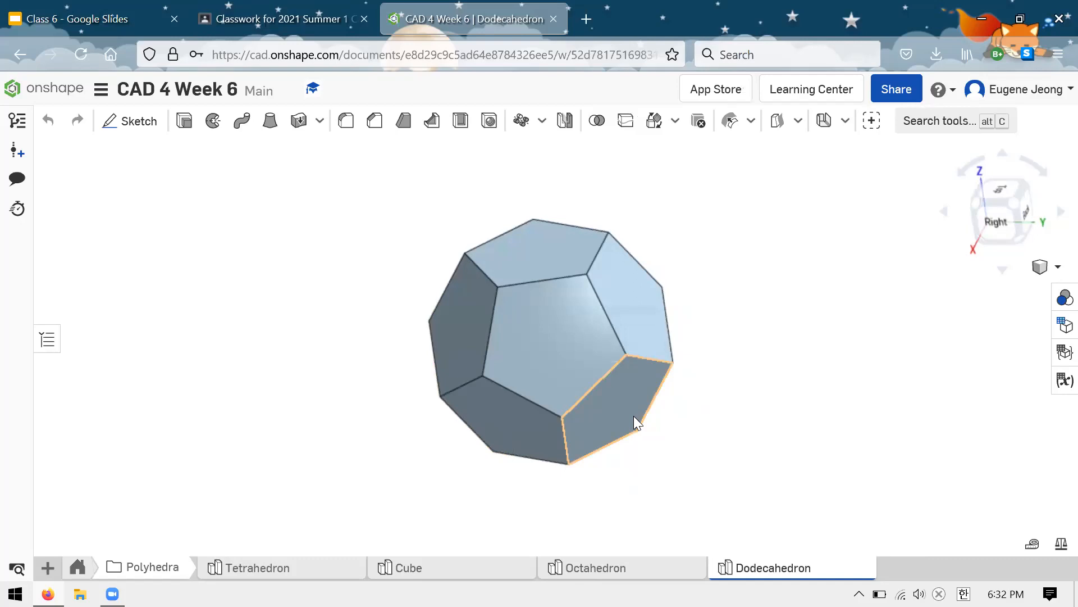
pyautogui.rightClick(619, 300)
pyautogui.click(681, 423)
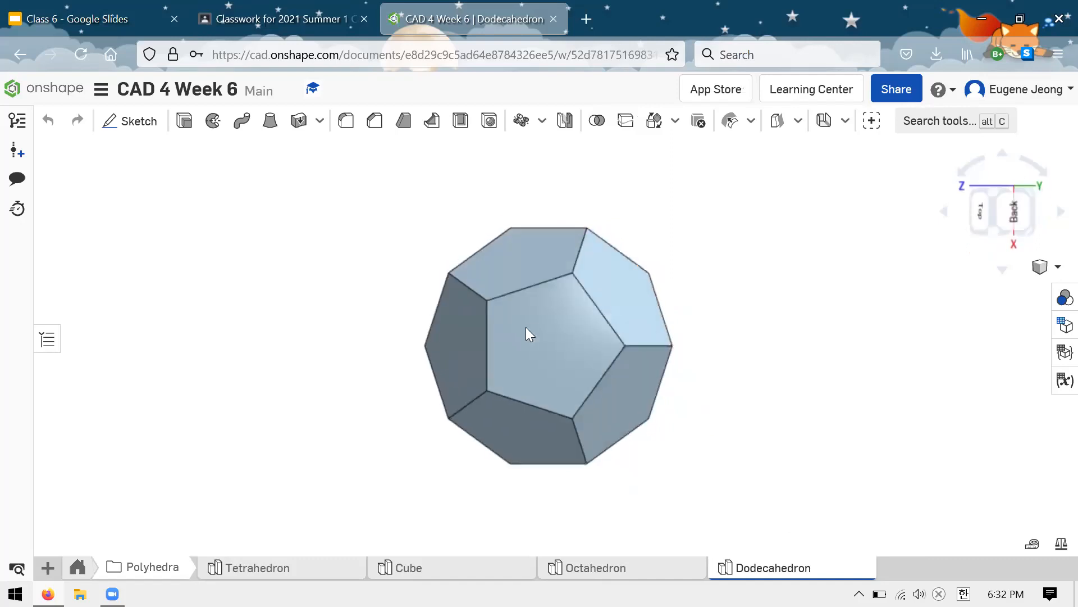
pyautogui.rightClick(616, 385)
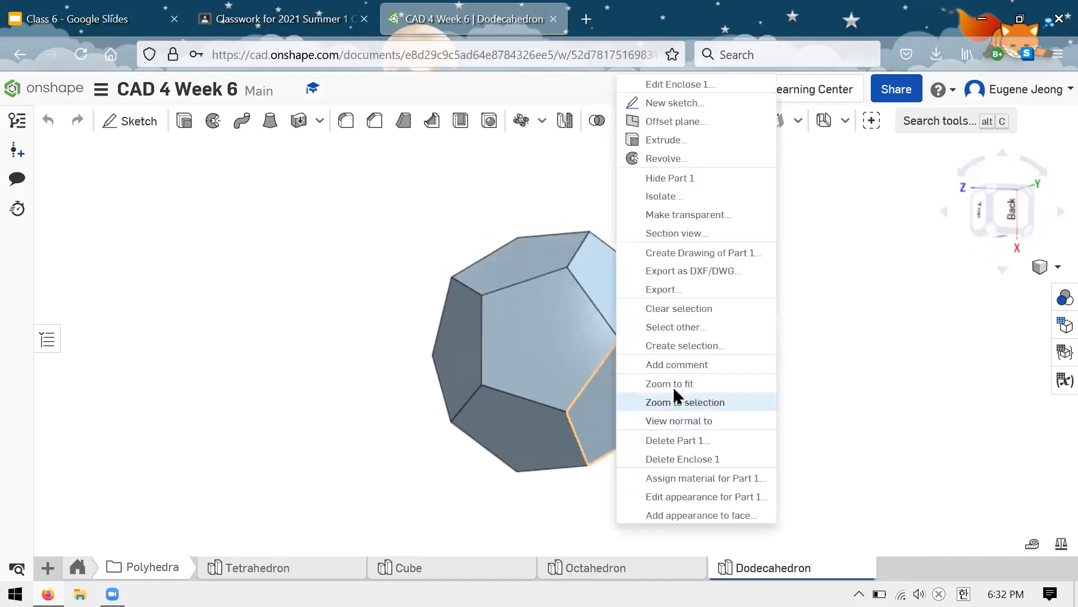
pyautogui.click(672, 423)
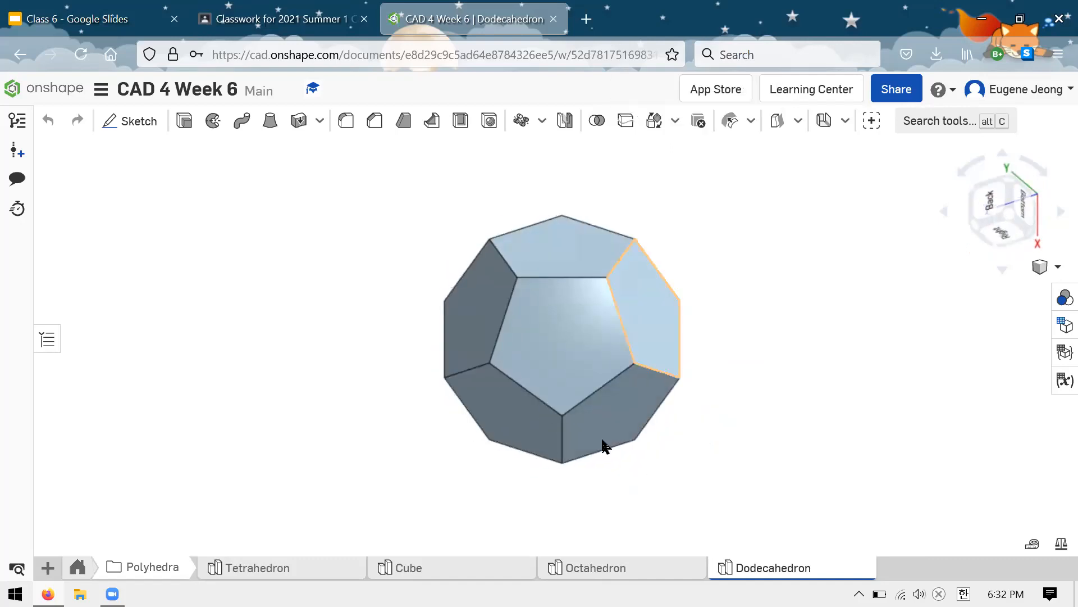
pyautogui.scroll(3, 572, 327)
pyautogui.scroll(-3, 572, 328)
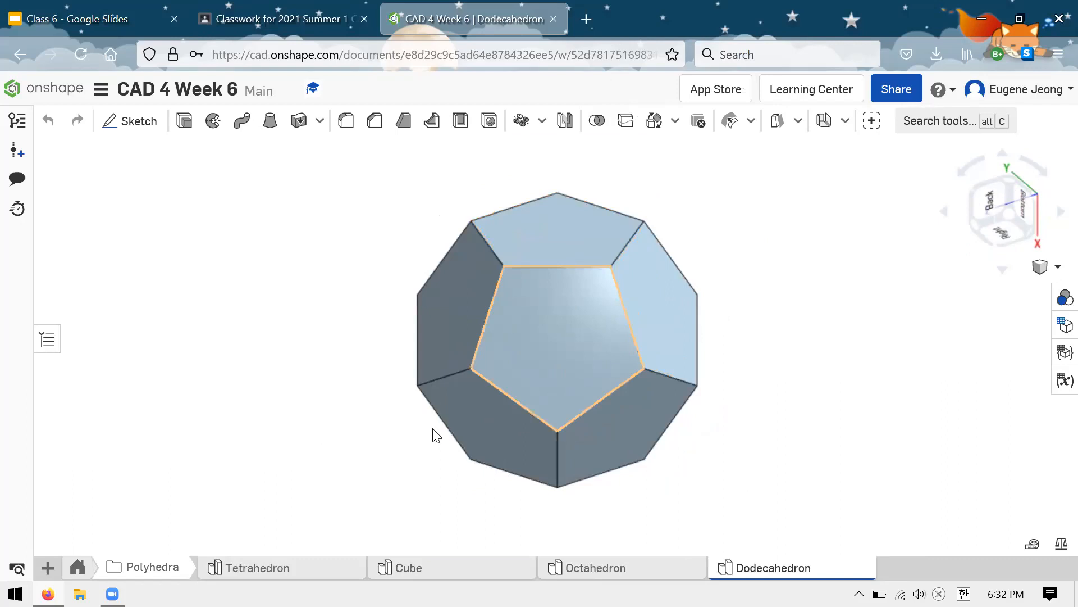
# Step: Leave the Polyhedra folder, open the Banana studio and examine the banana's curved body and ends from several sides
pyautogui.click(78, 567)
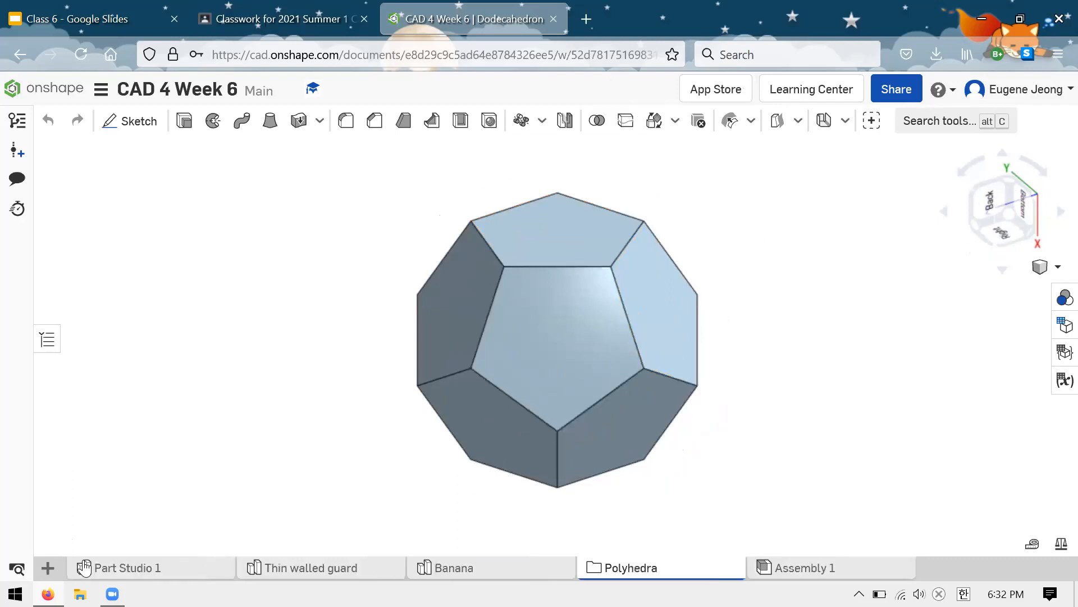
pyautogui.click(479, 573)
pyautogui.moveTo(656, 317)
pyautogui.mouseDown(button='right')
pyautogui.moveTo(631, 284)
pyautogui.moveTo(650, 258)
pyautogui.moveTo(695, 270)
pyautogui.moveTo(645, 318)
pyautogui.mouseUp(button='right')
pyautogui.rightClick(601, 356)
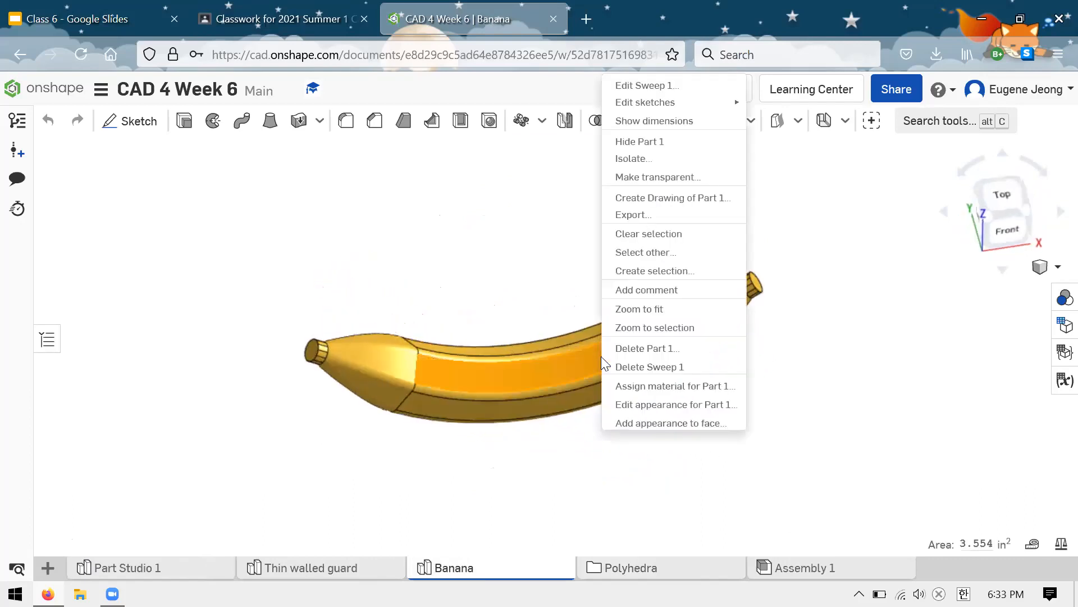
pyautogui.click(548, 453)
pyautogui.moveTo(562, 264); pyautogui.dragTo(677, 435, button='right')
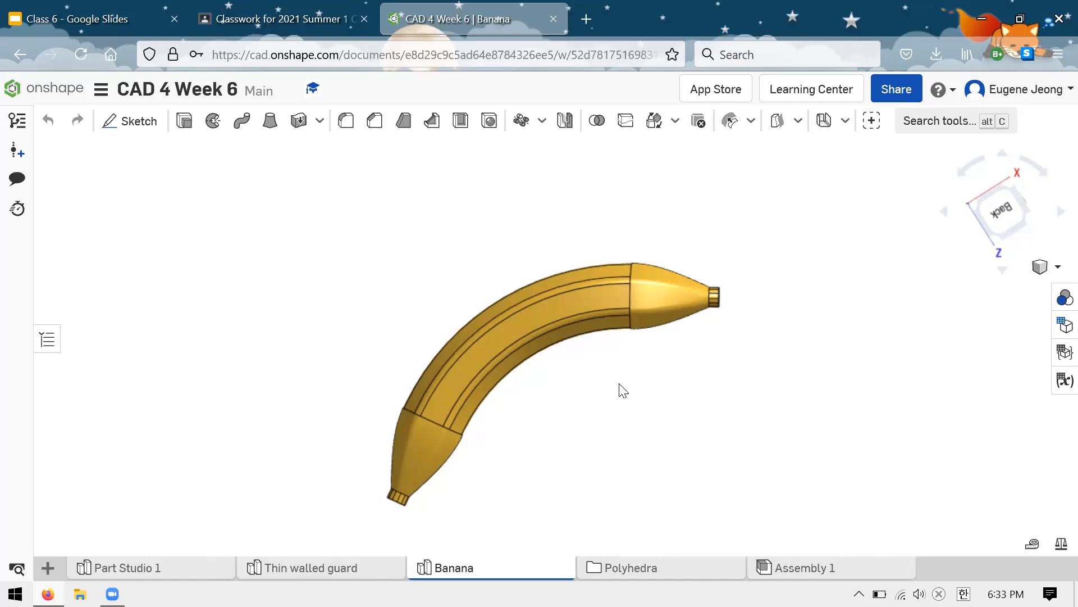
pyautogui.scroll(1, 591, 389)
pyautogui.moveTo(572, 358); pyautogui.dragTo(590, 410, button='right')
# Step: Open the Thin walled guard studio and examine the folded shape from above and below
pyautogui.click(313, 569)
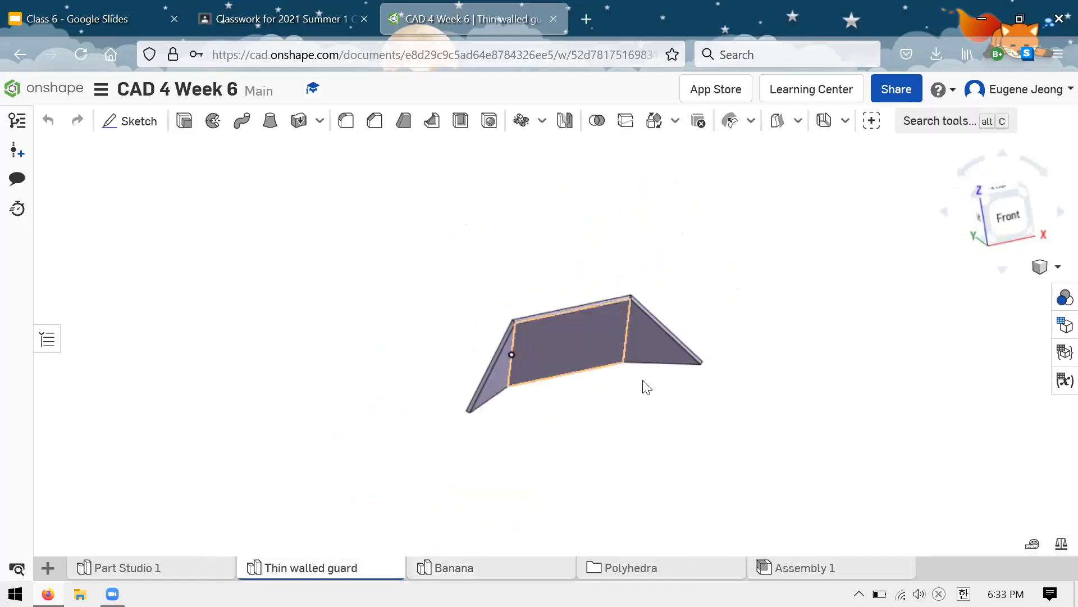
pyautogui.moveTo(684, 274); pyautogui.dragTo(727, 308, button='right')
pyautogui.moveTo(711, 354); pyautogui.dragTo(548, 529, button='right')
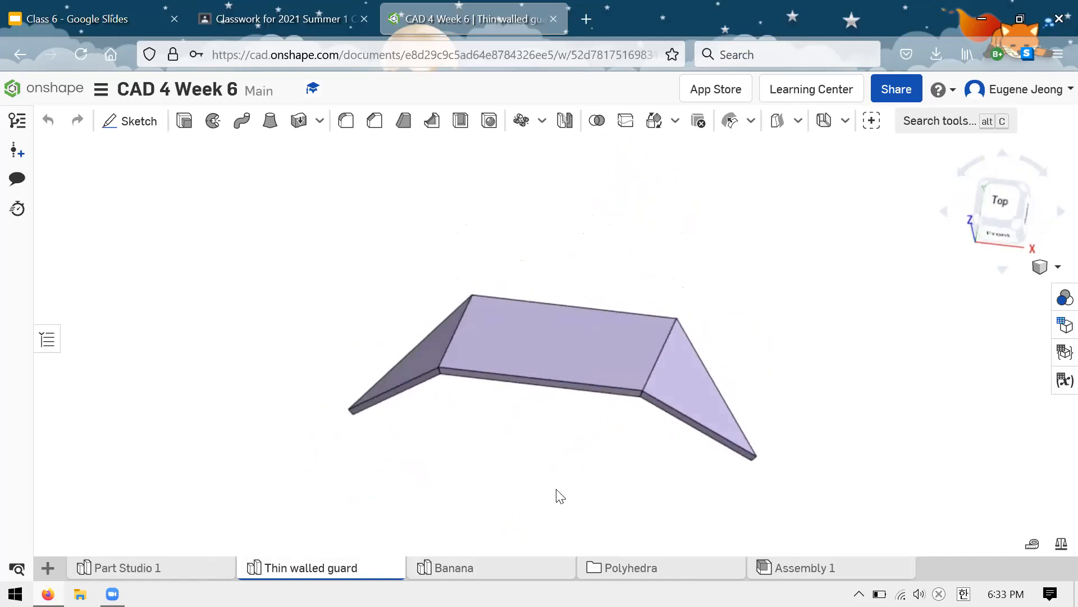
pyautogui.moveTo(565, 459); pyautogui.dragTo(600, 393, button='right')
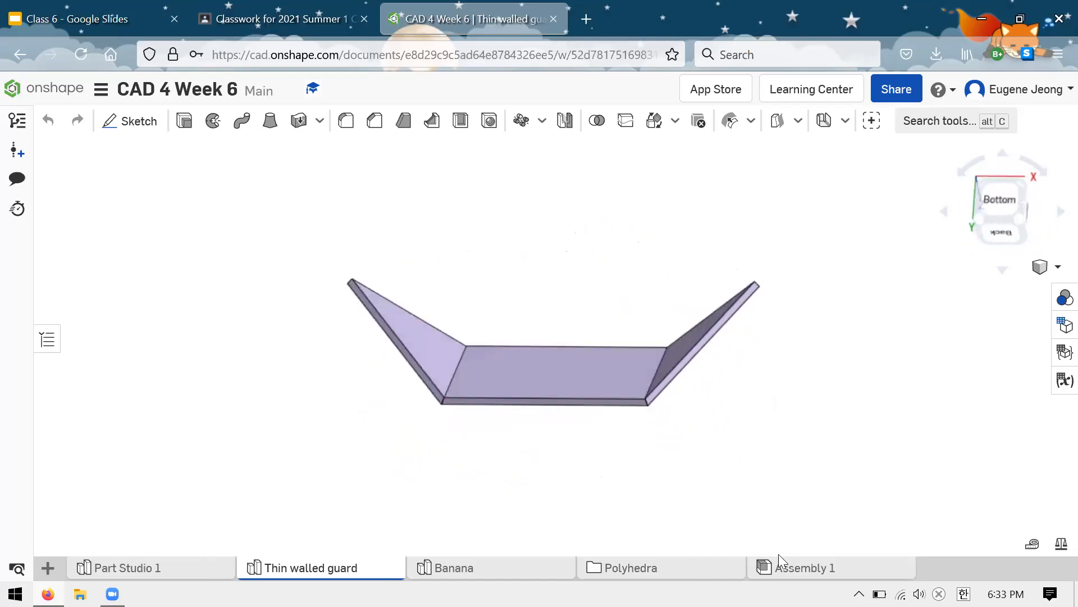
# Step: Return to the Polyhedra folder and look at the Tetrahedron and Cube models
pyautogui.click(702, 573)
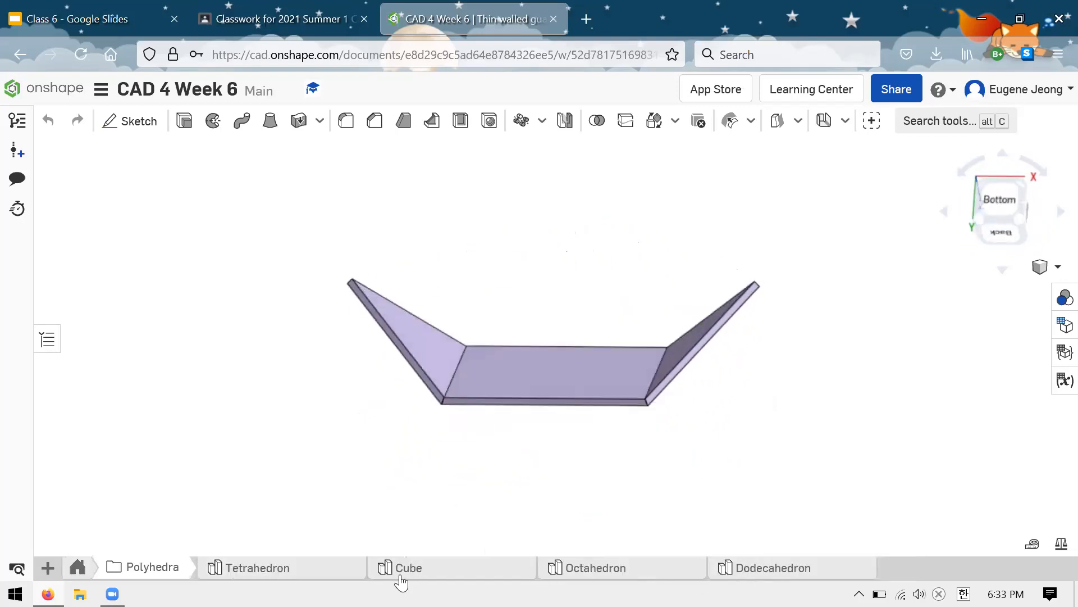
pyautogui.click(329, 573)
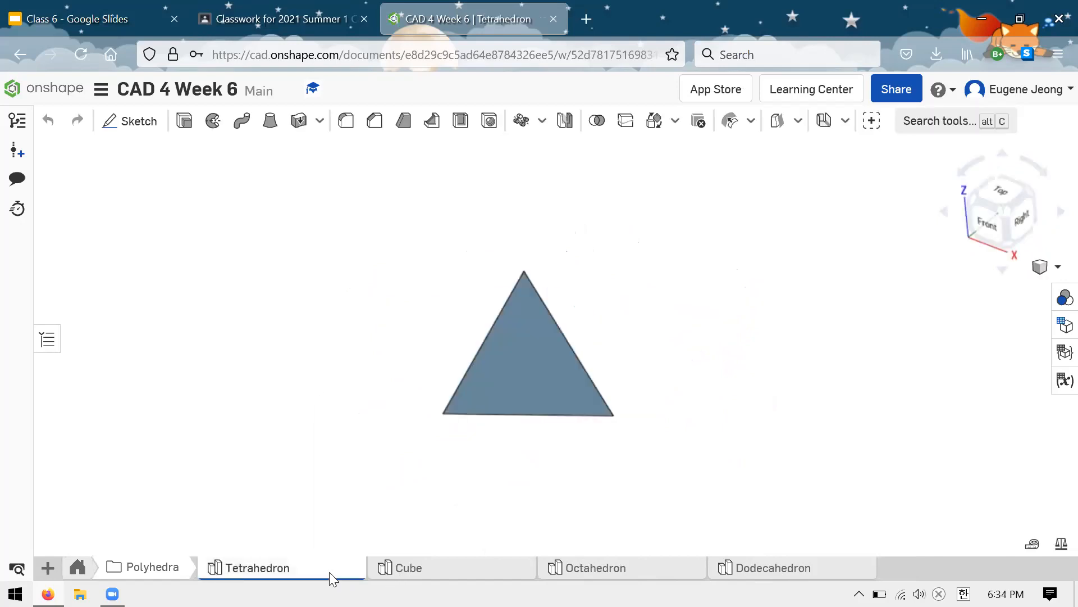
pyautogui.moveTo(640, 312); pyautogui.dragTo(701, 478, button='right')
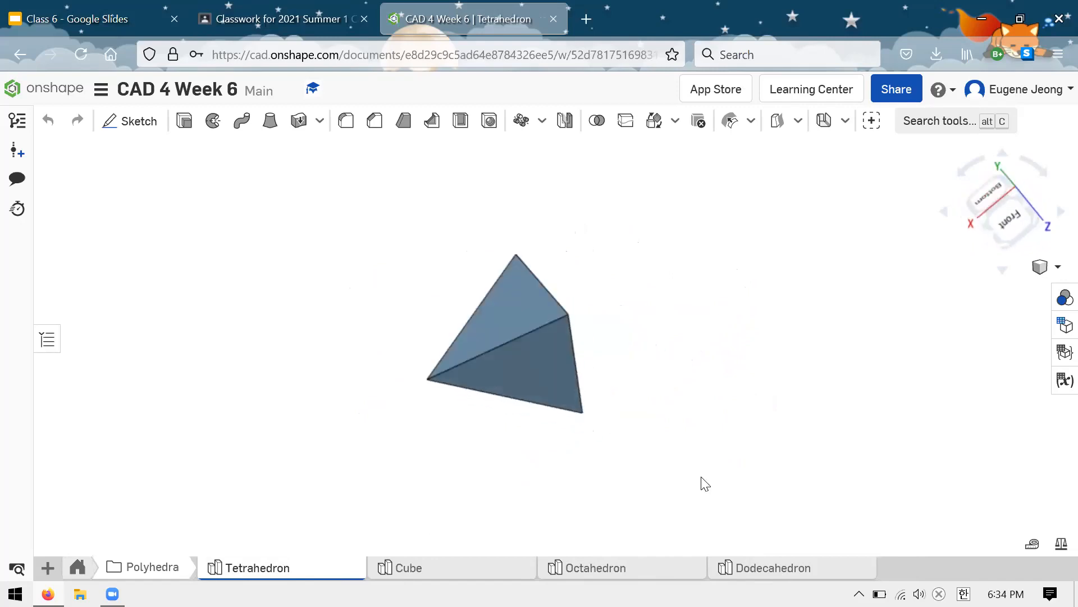
pyautogui.click(518, 574)
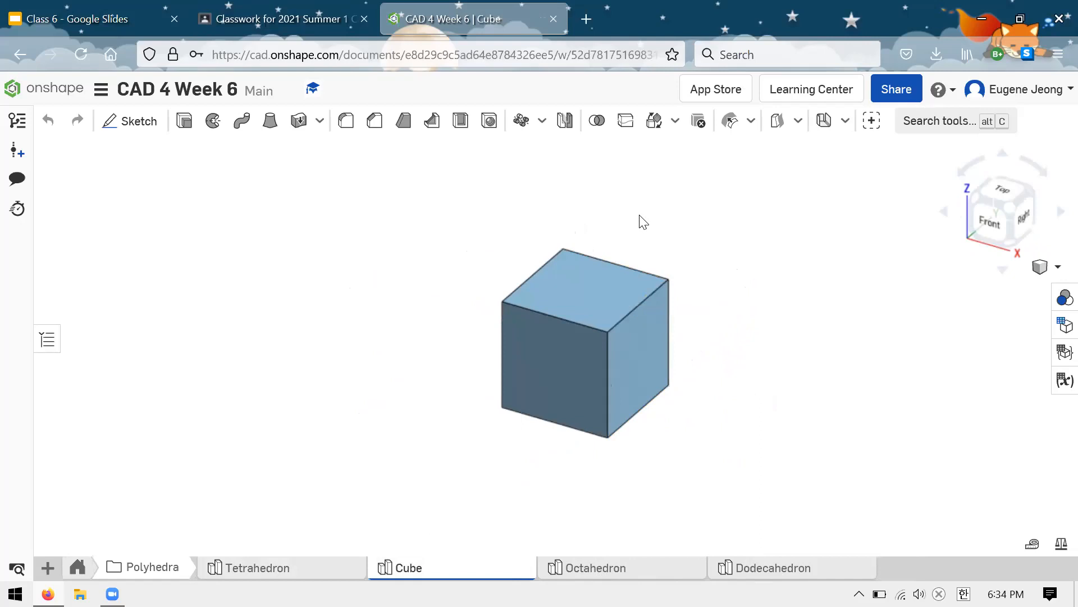
pyautogui.moveTo(644, 222); pyautogui.dragTo(570, 567, button='right')
# Step: Open the Octahedron studio and rotate the solid to examine its triangular faces
pyautogui.click(570, 568)
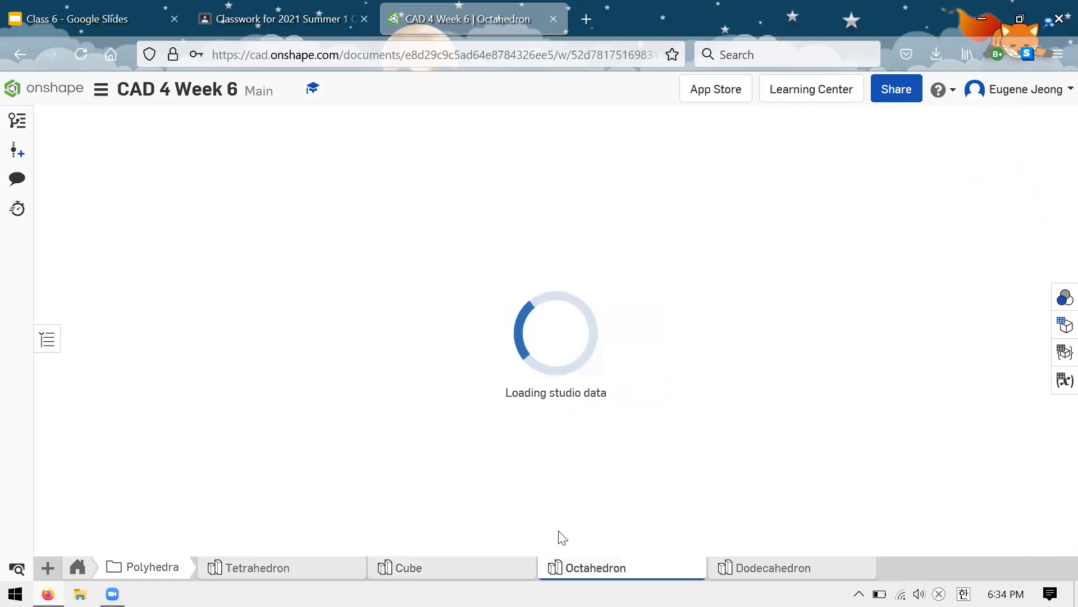
pyautogui.moveTo(640, 228); pyautogui.dragTo(701, 408, button='right')
pyautogui.moveTo(681, 365); pyautogui.dragTo(960, 261, button='right')
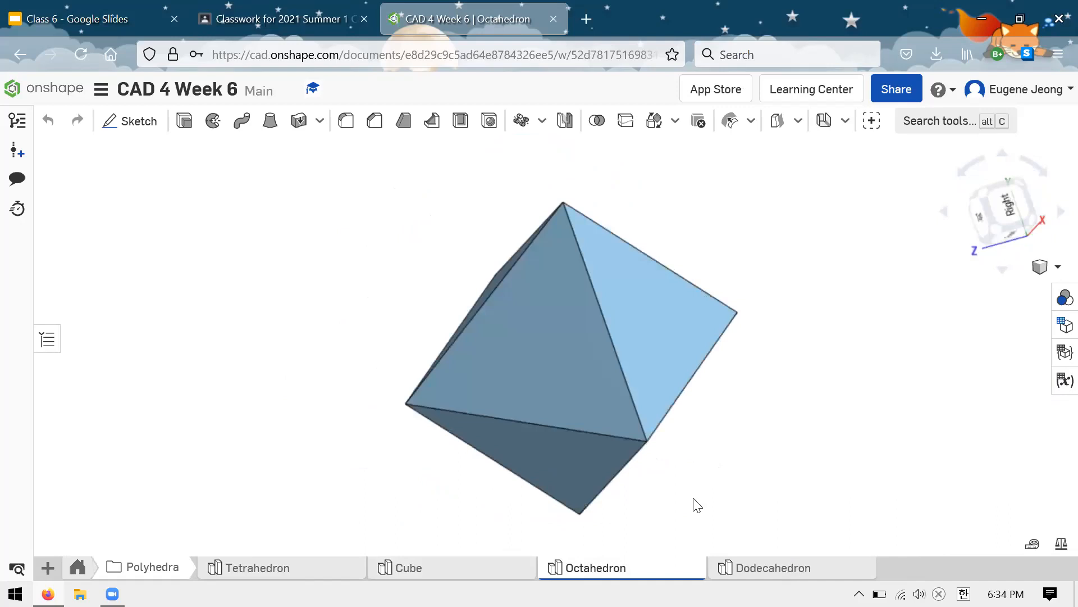
# Step: Bring up the Dodecahedron again, fit it in view and examine how its pentagonal faces meet from all around
pyautogui.moveTo(867, 501)
pyautogui.mouseDown(button='right')
pyautogui.moveTo(921, 475)
pyautogui.moveTo(824, 498)
pyautogui.mouseUp(button='right')
pyautogui.moveTo(922, 498); pyautogui.dragTo(921, 483, button='right')
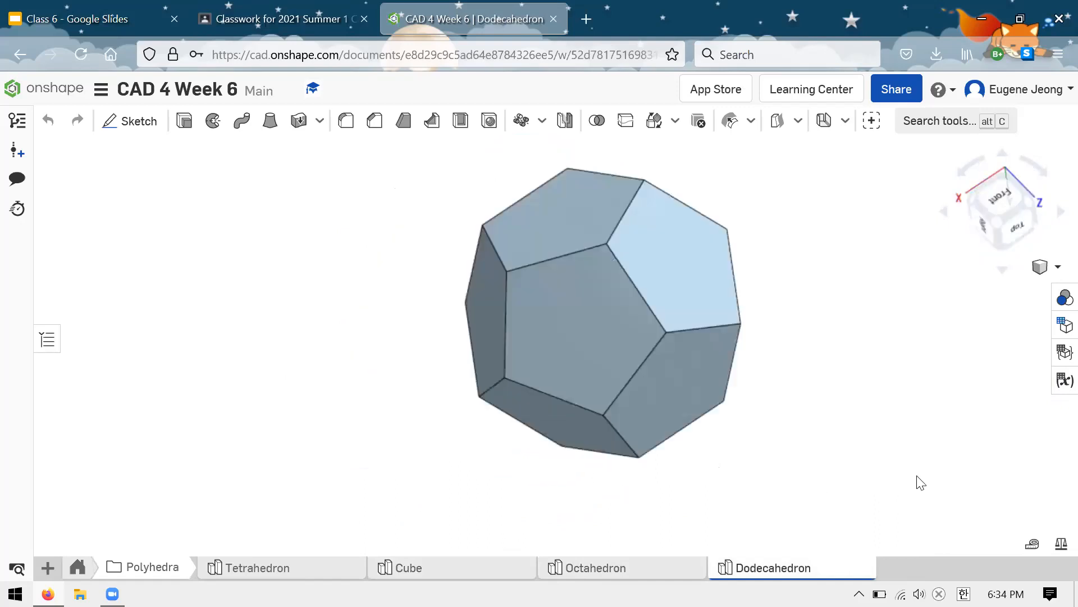
pyautogui.moveTo(857, 491); pyautogui.dragTo(851, 537, button='right')
pyautogui.moveTo(913, 521)
pyautogui.mouseDown(button='right')
pyautogui.moveTo(926, 512)
pyautogui.moveTo(878, 533)
pyautogui.moveTo(920, 508)
pyautogui.mouseUp(button='right')
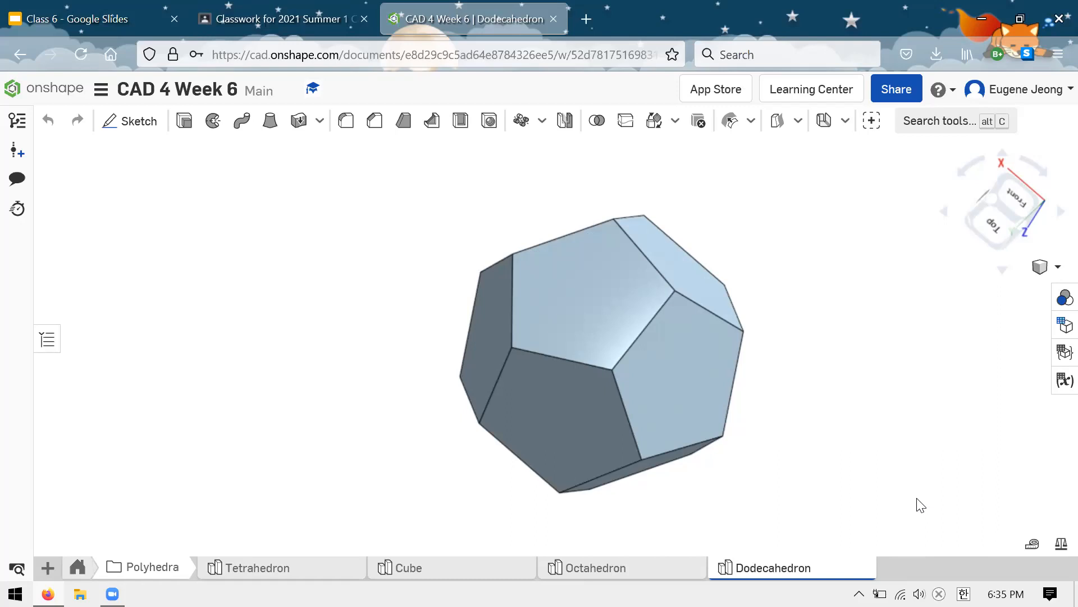
pyautogui.scroll(1, 303, 276)
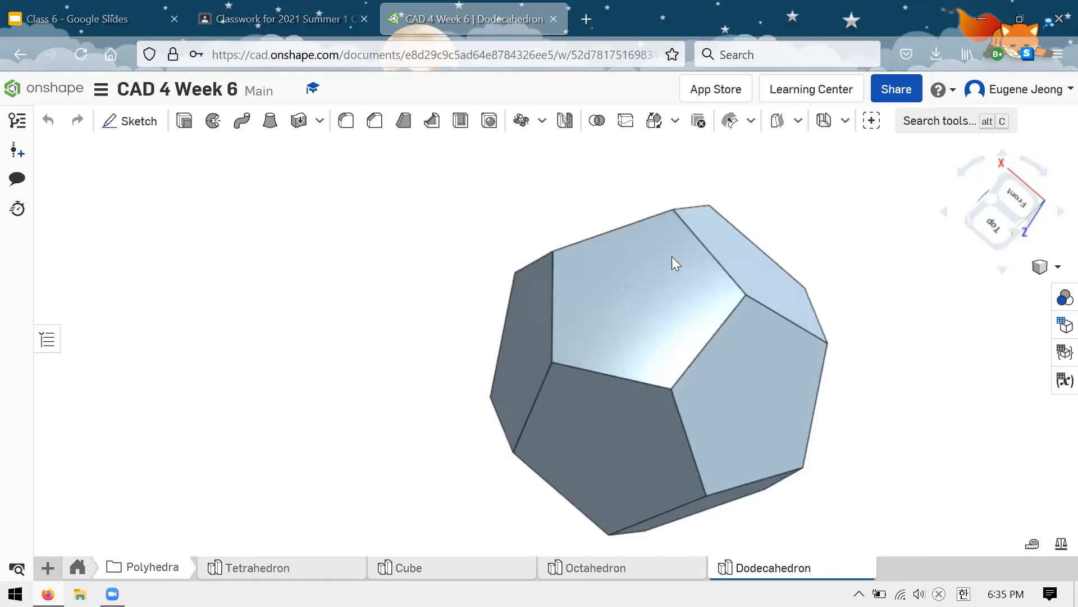
pyautogui.press('f')
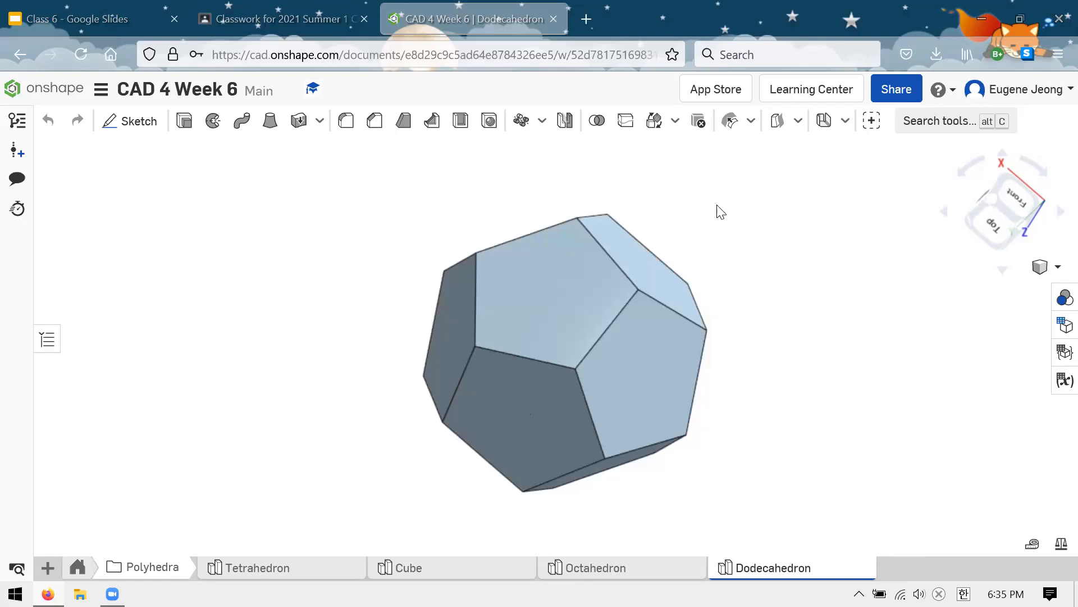
pyautogui.moveTo(708, 208); pyautogui.dragTo(561, 284, button='right')
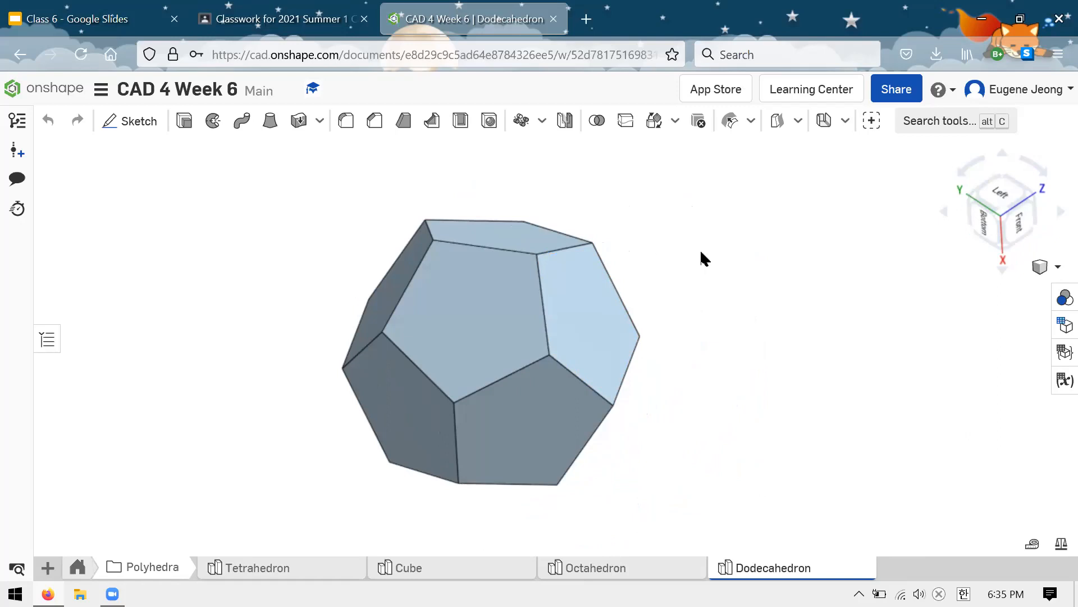
pyautogui.moveTo(674, 228)
pyautogui.mouseDown(button='right')
pyautogui.moveTo(725, 267)
pyautogui.moveTo(811, 298)
pyautogui.moveTo(1015, 231)
pyautogui.moveTo(1041, 194)
pyautogui.moveTo(1051, 131)
pyautogui.moveTo(1061, 131)
pyautogui.moveTo(955, 163)
pyautogui.moveTo(770, 193)
pyautogui.moveTo(691, 260)
pyautogui.moveTo(609, 293)
pyautogui.moveTo(554, 291)
pyautogui.moveTo(303, 383)
pyautogui.moveTo(387, 164)
pyautogui.mouseUp(button='right')
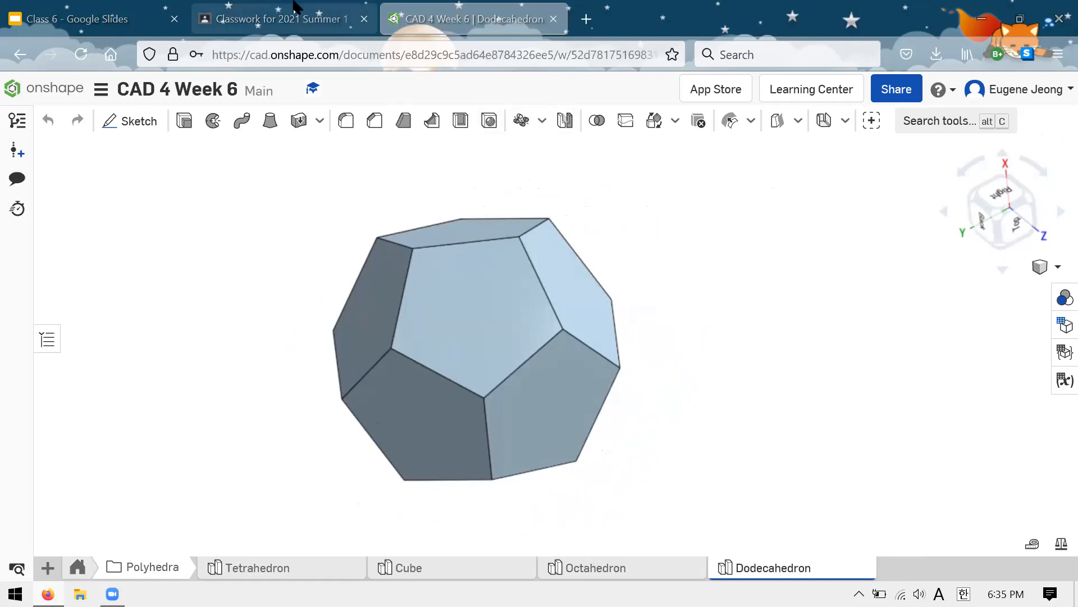
# Step: Switch to the Class 6 presentation in Google Slides and show the Regular Polyhedra slide, followed by the Banana slide
pyautogui.click(62, 17)
pyautogui.click(33, 365)
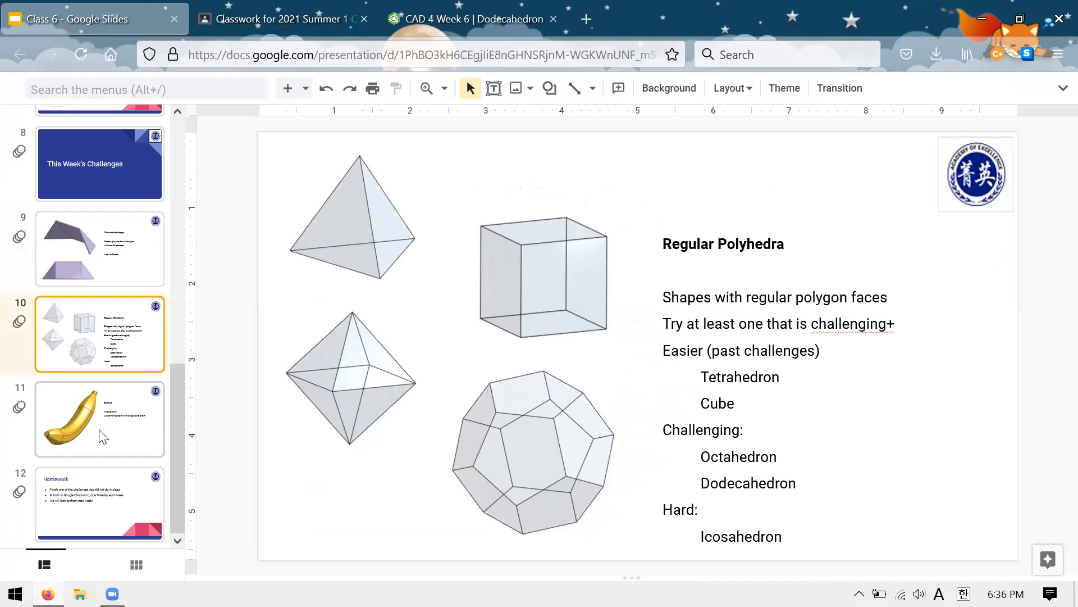
pyautogui.click(103, 436)
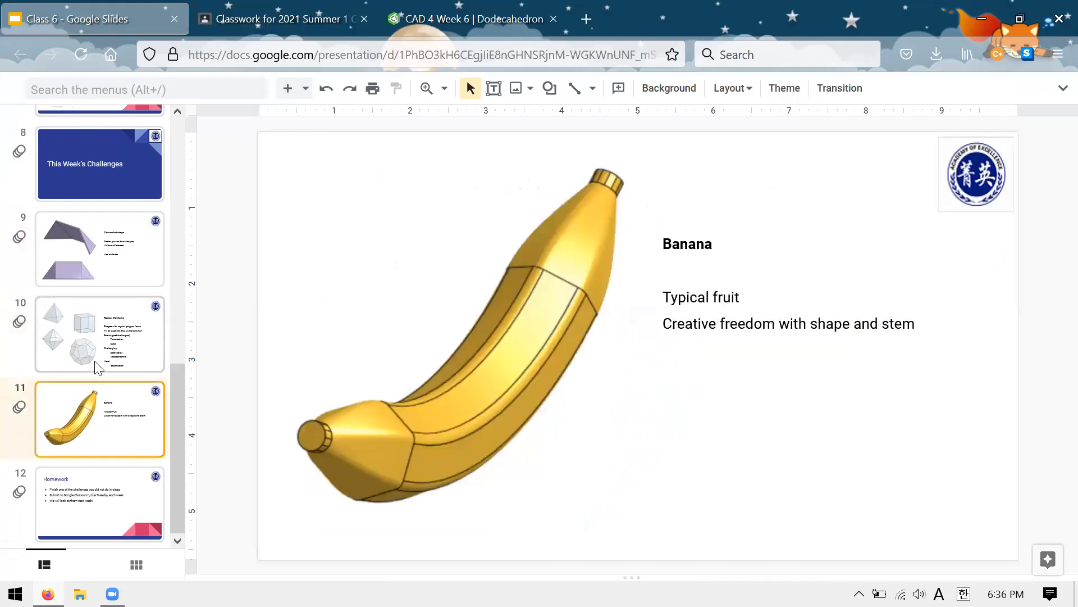
# Step: Go back through the presentation and show the Surface Creation slide with the Offset surface, Fill, Plane and Helix tools
pyautogui.scroll(8, 77, 336)
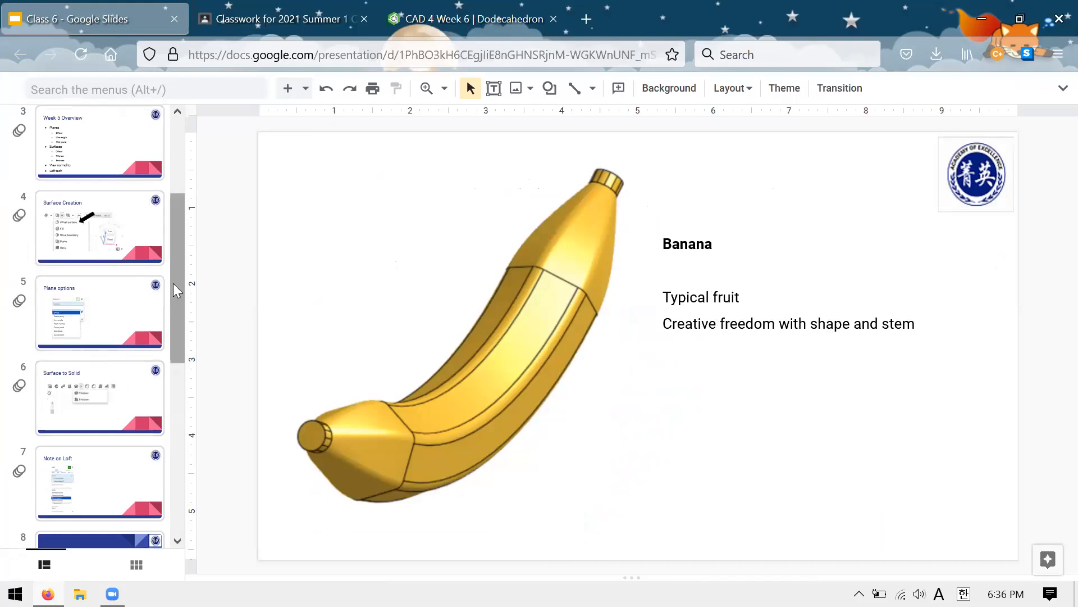
pyautogui.scroll(-1, 137, 295)
pyautogui.scroll(4, 138, 294)
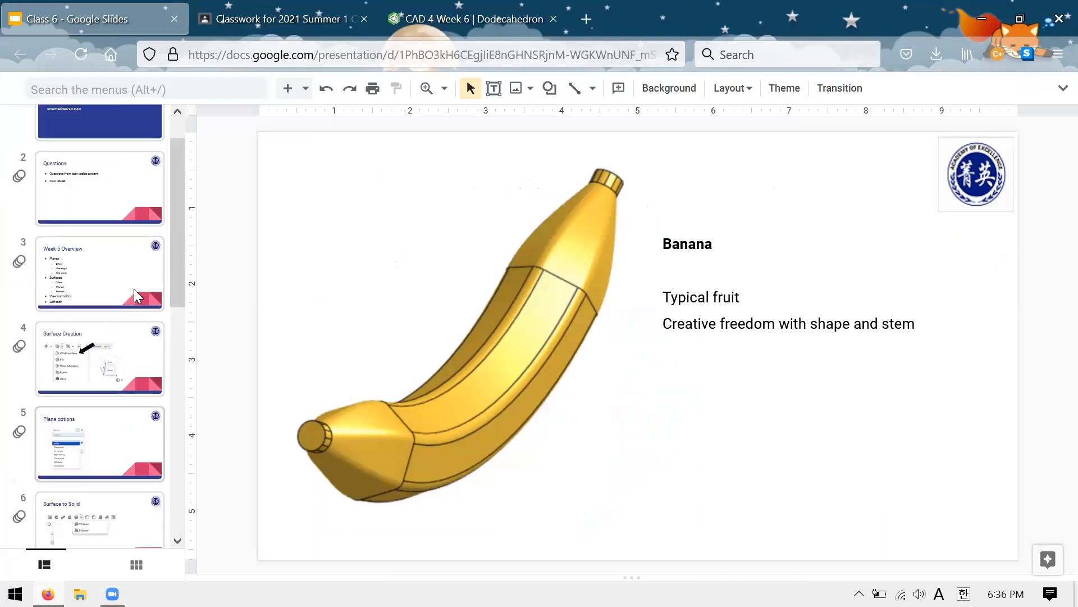
pyautogui.click(106, 401)
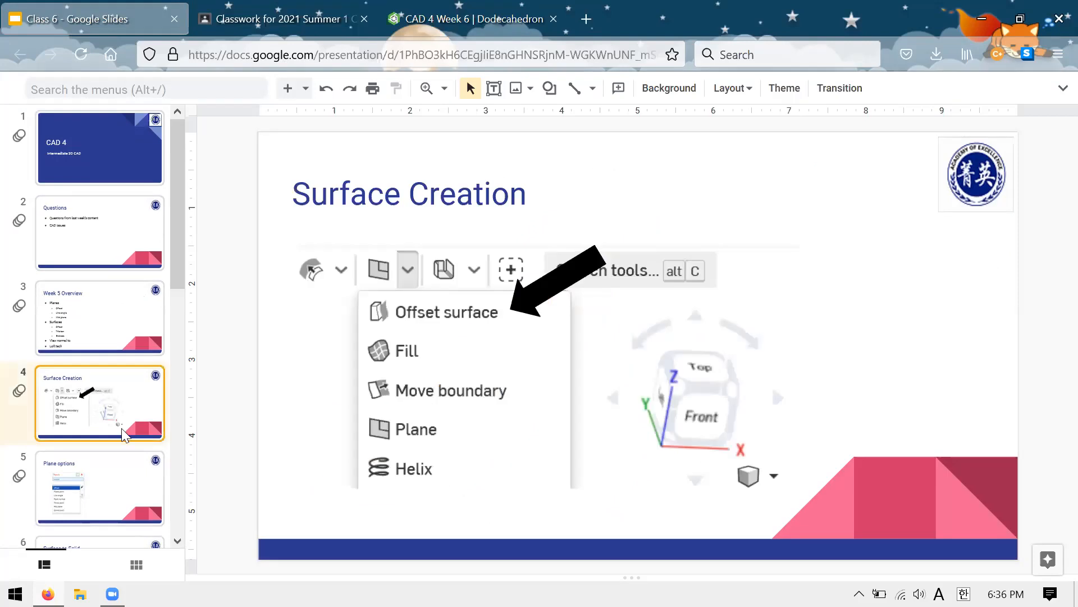
# Step: Return to the challenge slides, show the Banana slide and go back one slide to Regular Polyhedra
pyautogui.scroll(-5, 140, 396)
pyautogui.scroll(-3, 138, 393)
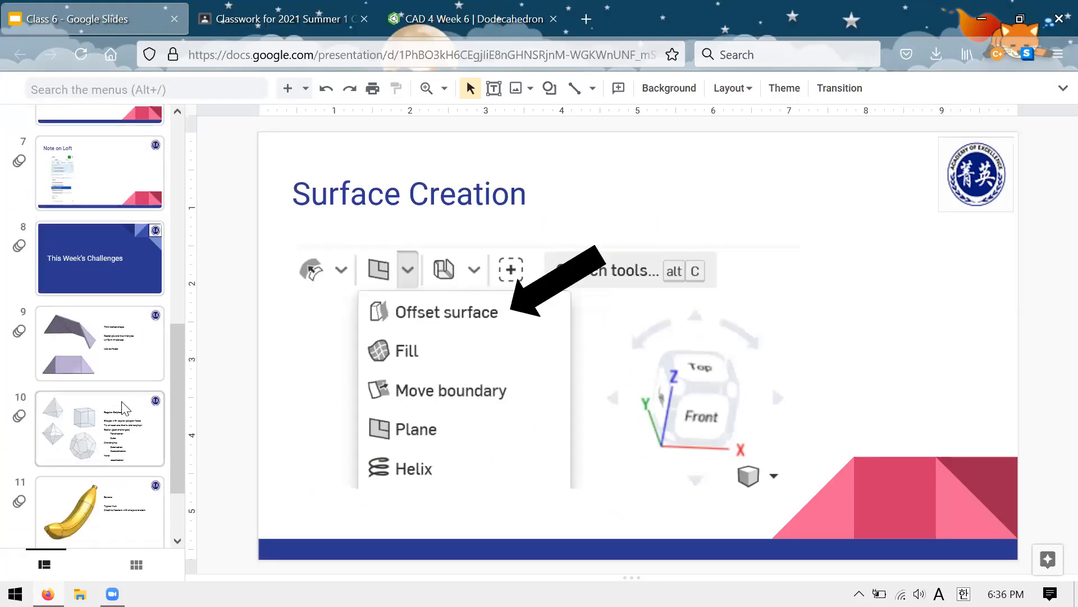
pyautogui.click(123, 404)
pyautogui.click(96, 488)
pyautogui.scroll(-1, 101, 417)
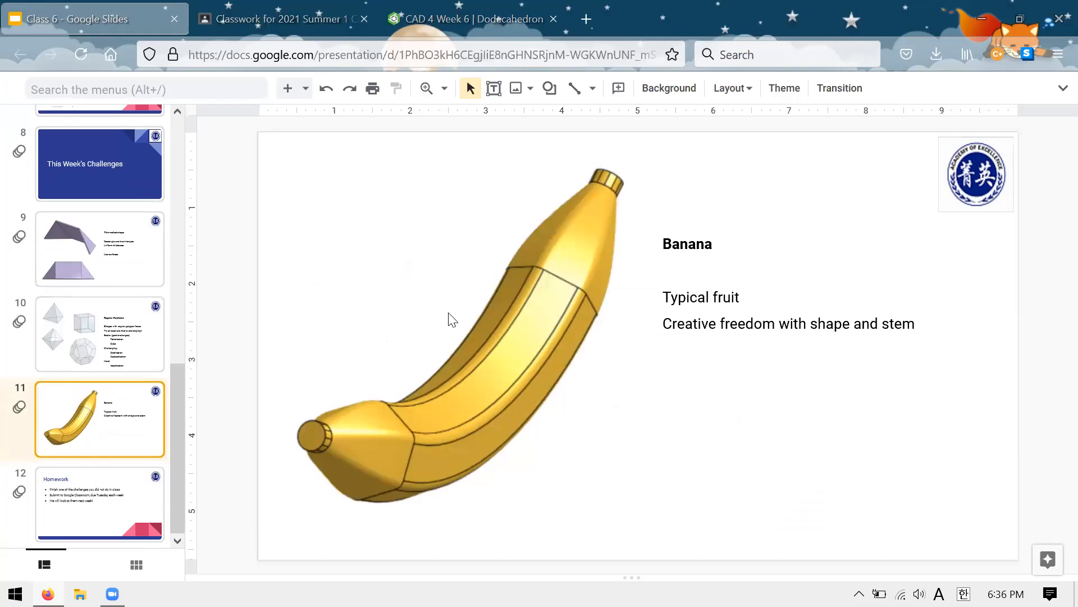
pyautogui.press('Up')
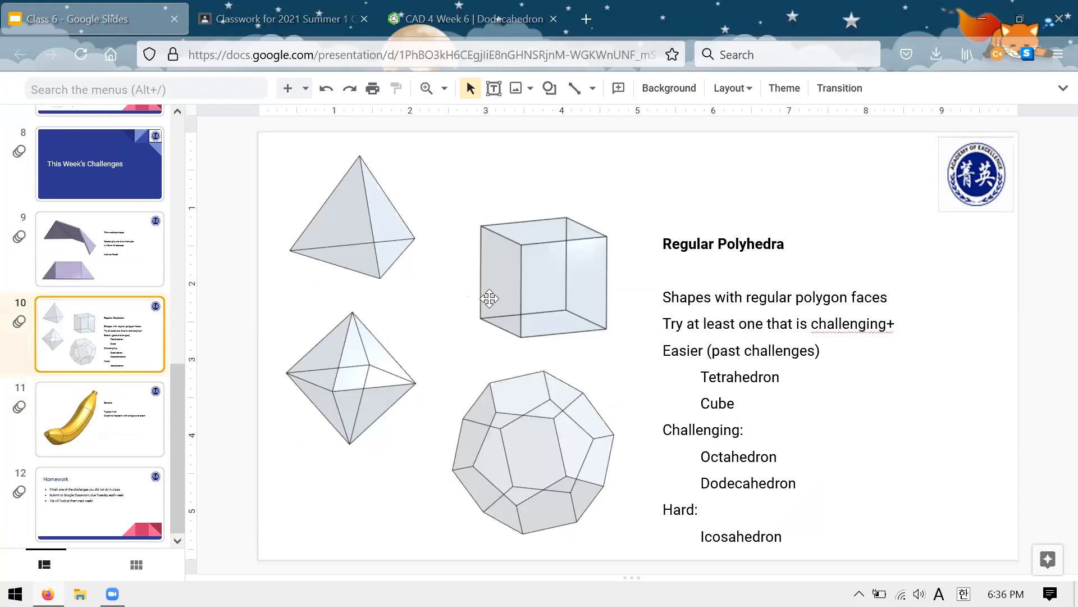
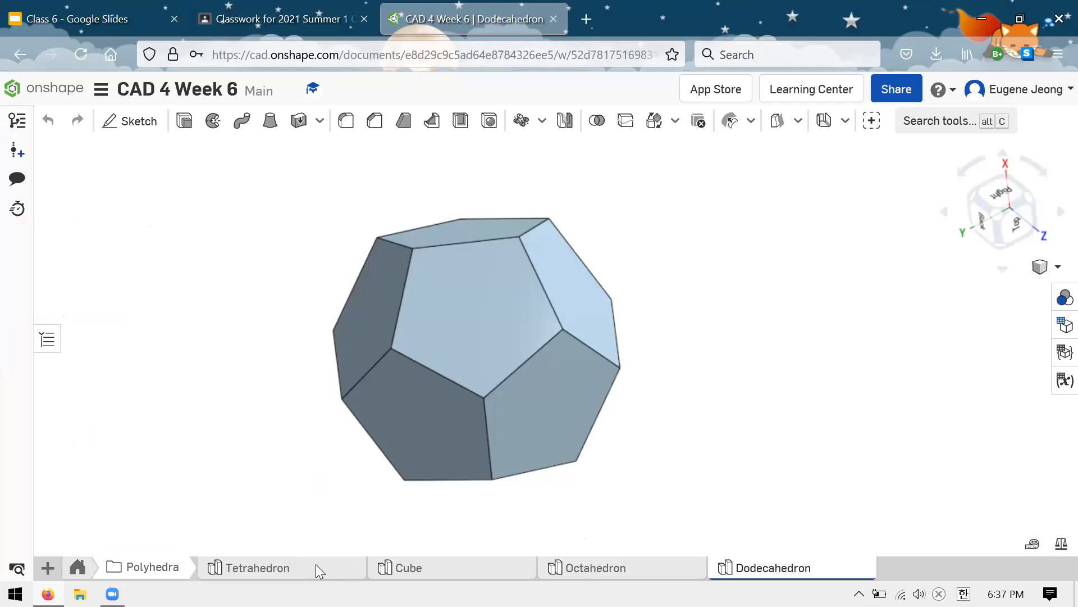
# Step: Go through the Tetrahedron, Cube and Octahedron models and examine how their faces meet from several sides
pyautogui.moveTo(573, 237); pyautogui.dragTo(552, 575, button='right')
pyautogui.click(505, 568)
pyautogui.moveTo(743, 315); pyautogui.dragTo(730, 471, button='right')
pyautogui.click(596, 568)
pyautogui.moveTo(785, 250); pyautogui.dragTo(600, 222, button='right')
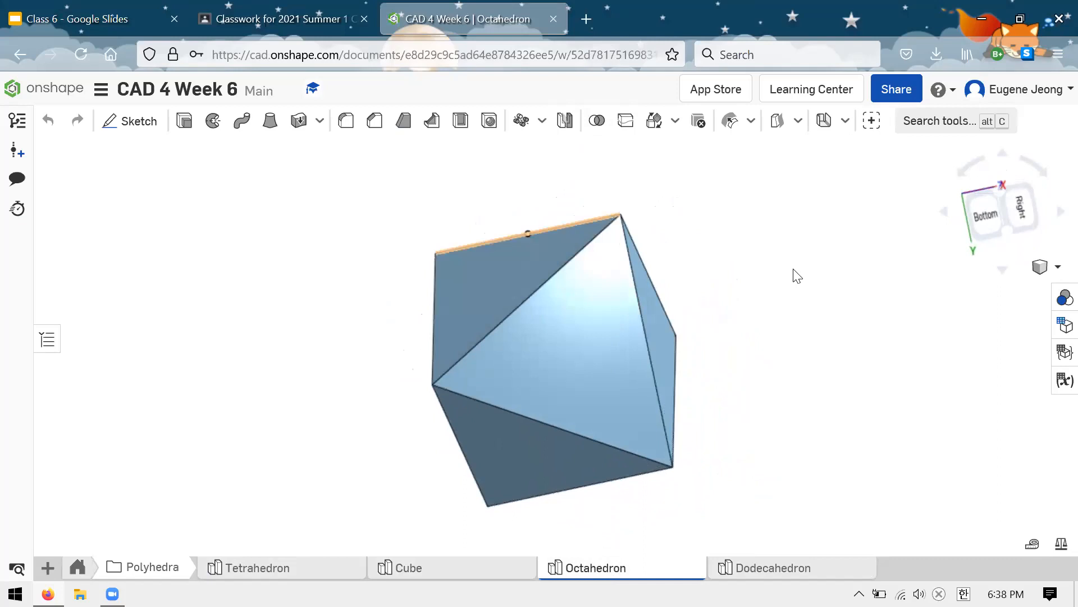
pyautogui.moveTo(665, 221); pyautogui.dragTo(618, 6, button='right')
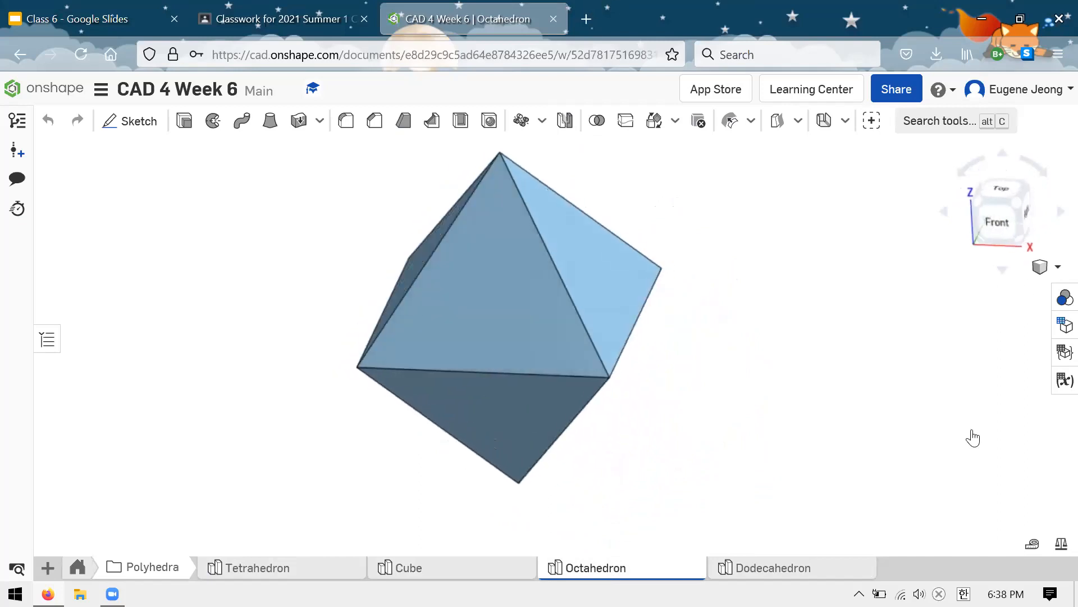
# Step: Display the Octahedron with hidden edges visible and examine its wireframe from the back
pyautogui.click(1039, 268)
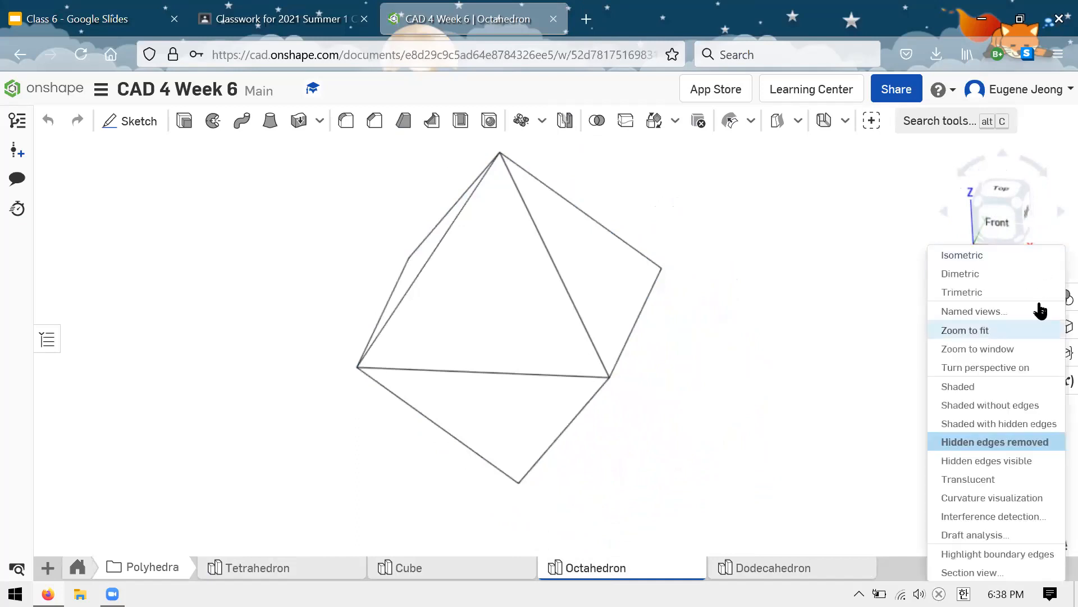
pyautogui.click(988, 460)
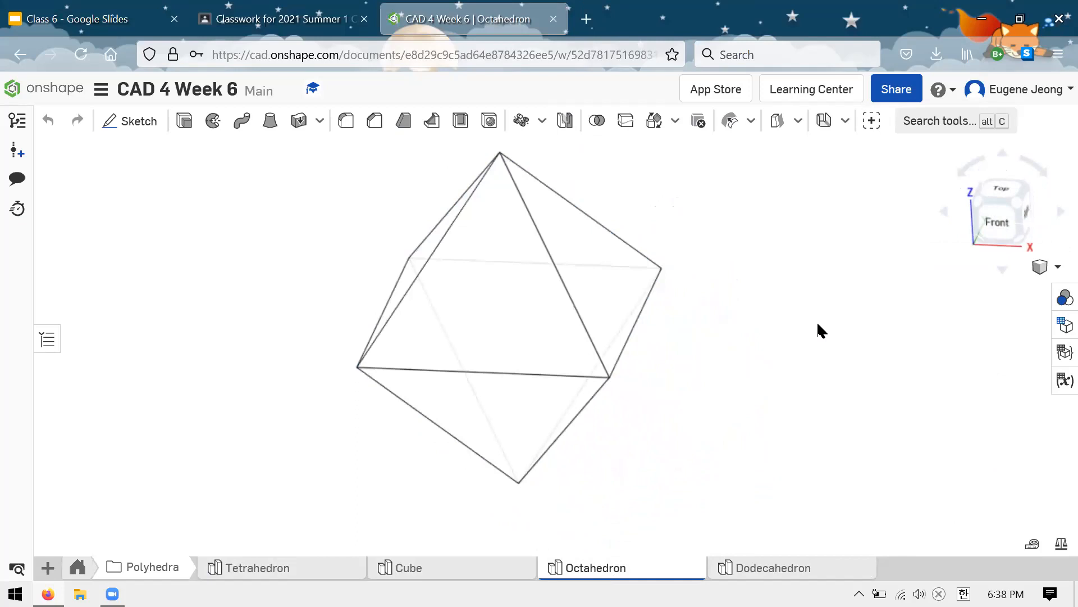
pyautogui.moveTo(818, 324); pyautogui.dragTo(876, 337, button='right')
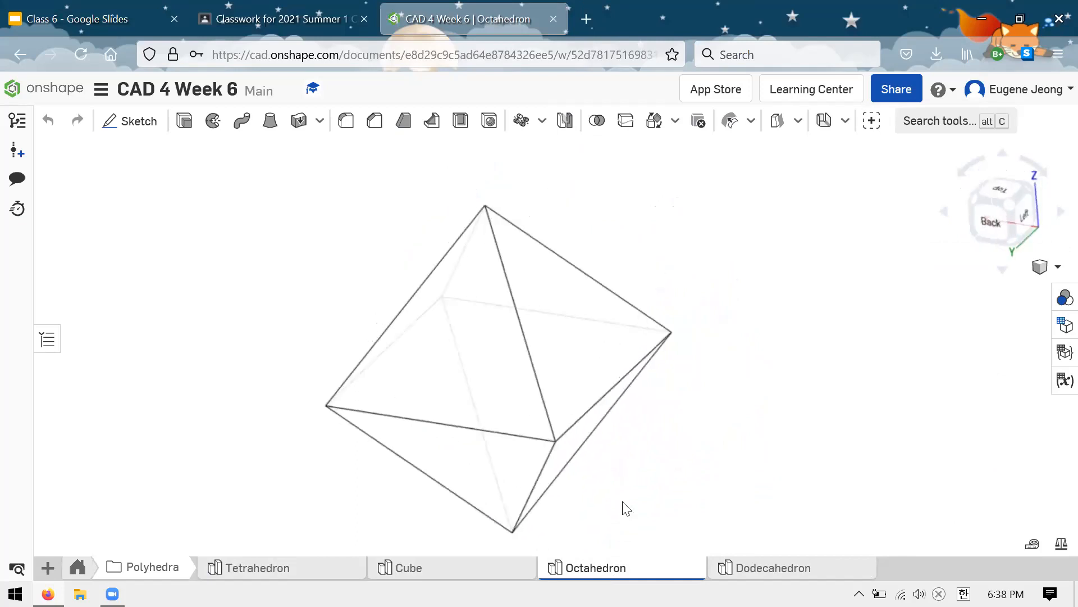
# Step: Examine the Dodecahedron with hidden edges visible, ending with a view normal to one of its pentagonal faces
pyautogui.click(773, 567)
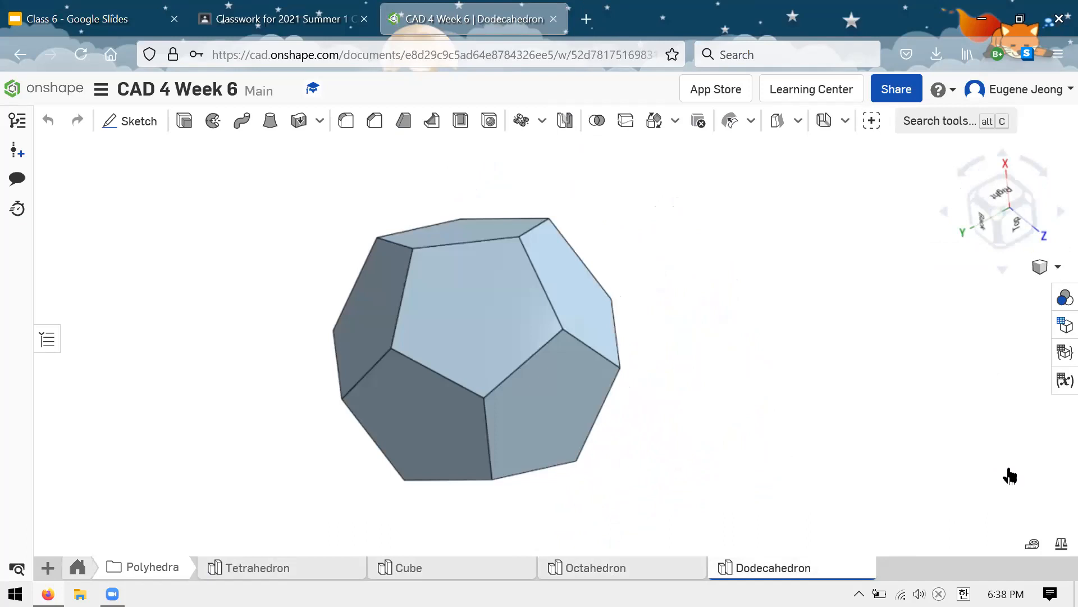
pyautogui.moveTo(712, 238); pyautogui.dragTo(805, 212, button='right')
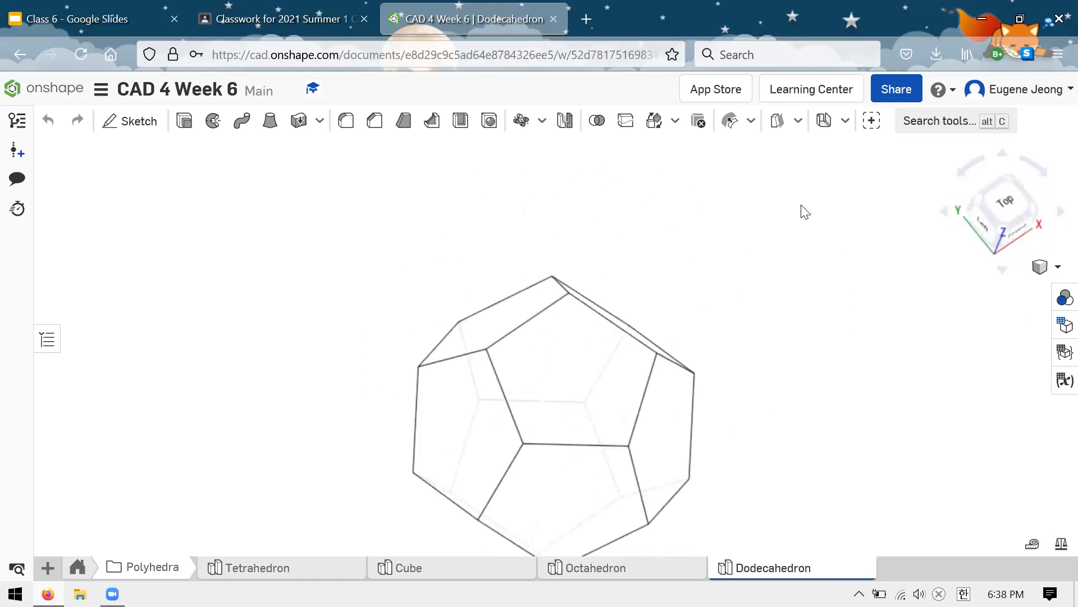
pyautogui.moveTo(585, 178); pyautogui.dragTo(392, 542, button='right')
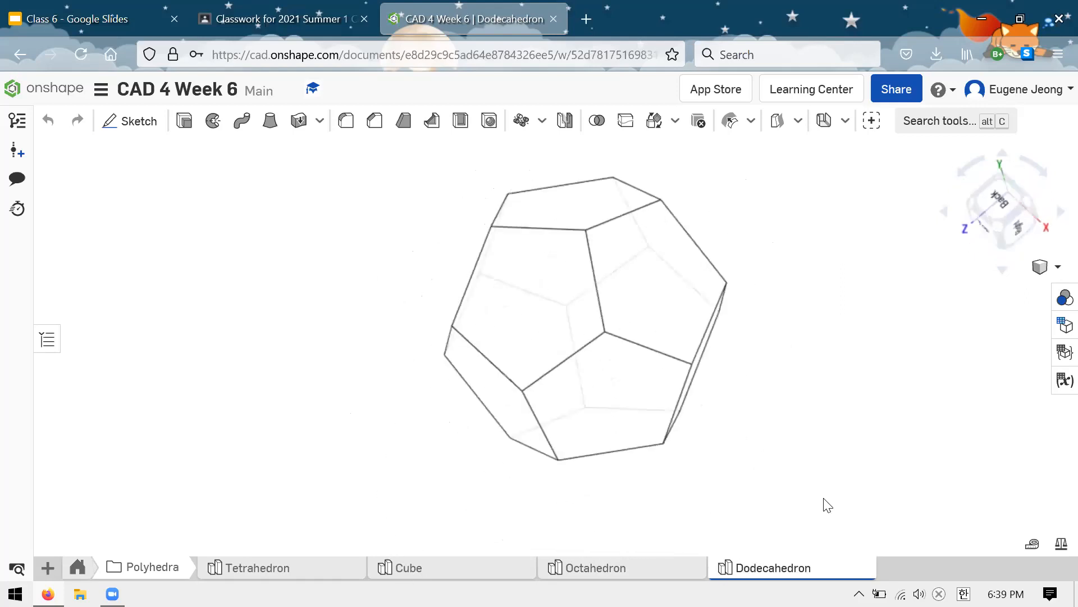
pyautogui.moveTo(849, 460); pyautogui.dragTo(827, 275, button='right')
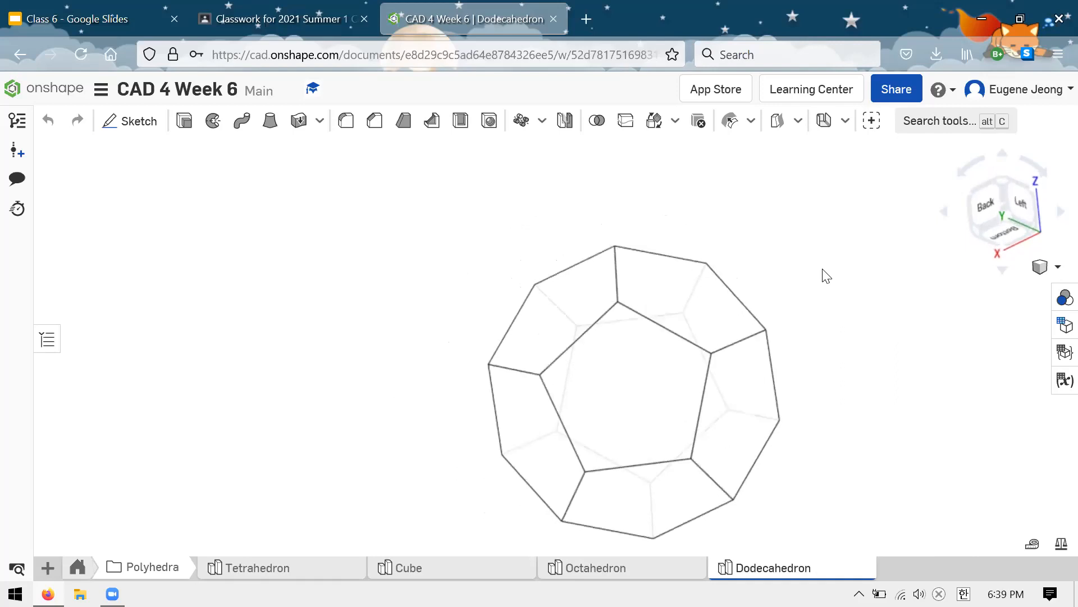
pyautogui.rightClick(634, 389)
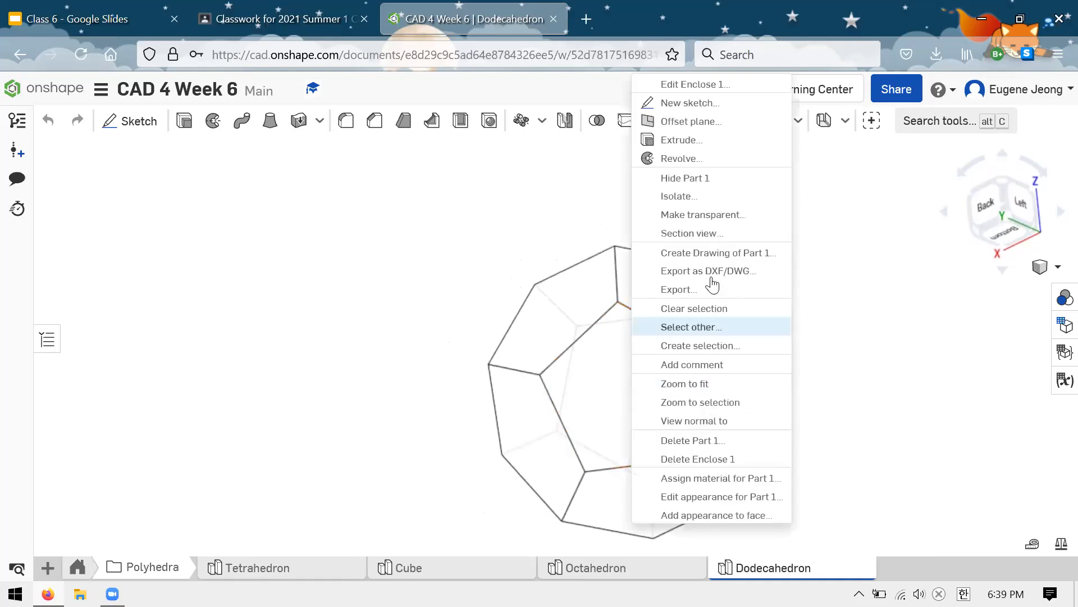
pyautogui.click(710, 418)
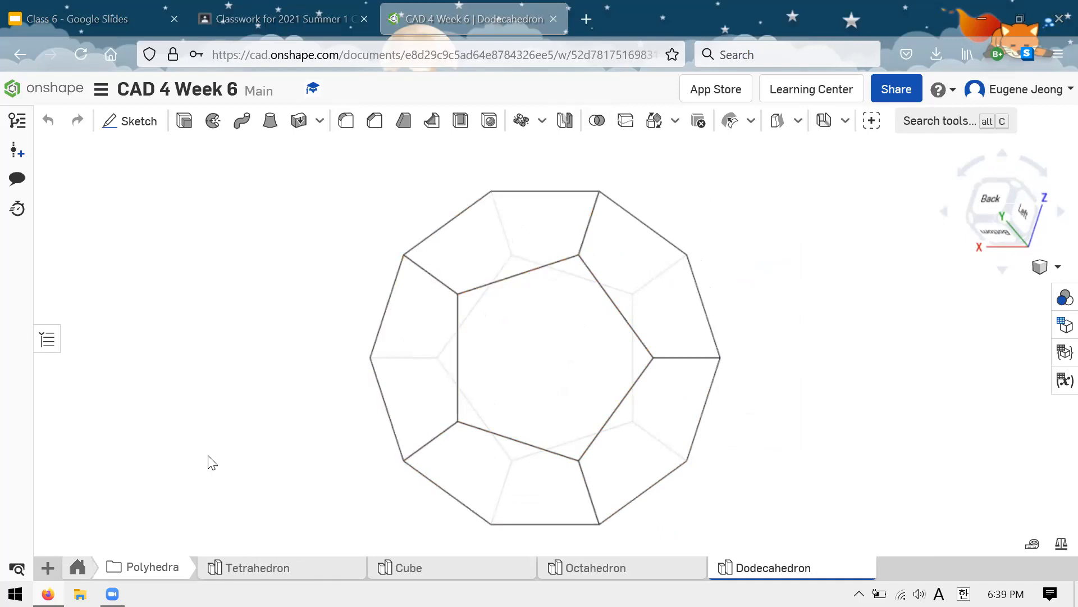
# Step: Leave the Polyhedra folder, bring up the Banana model and examine its body and both ends from all around
pyautogui.moveTo(108, 570)
pyautogui.click(88, 574)
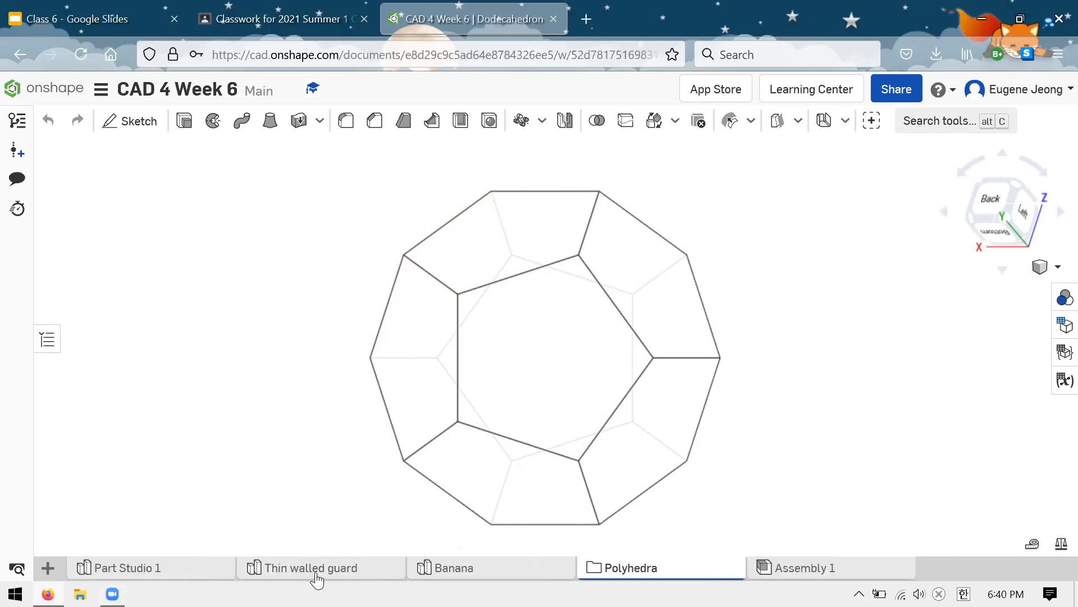
pyautogui.click(478, 570)
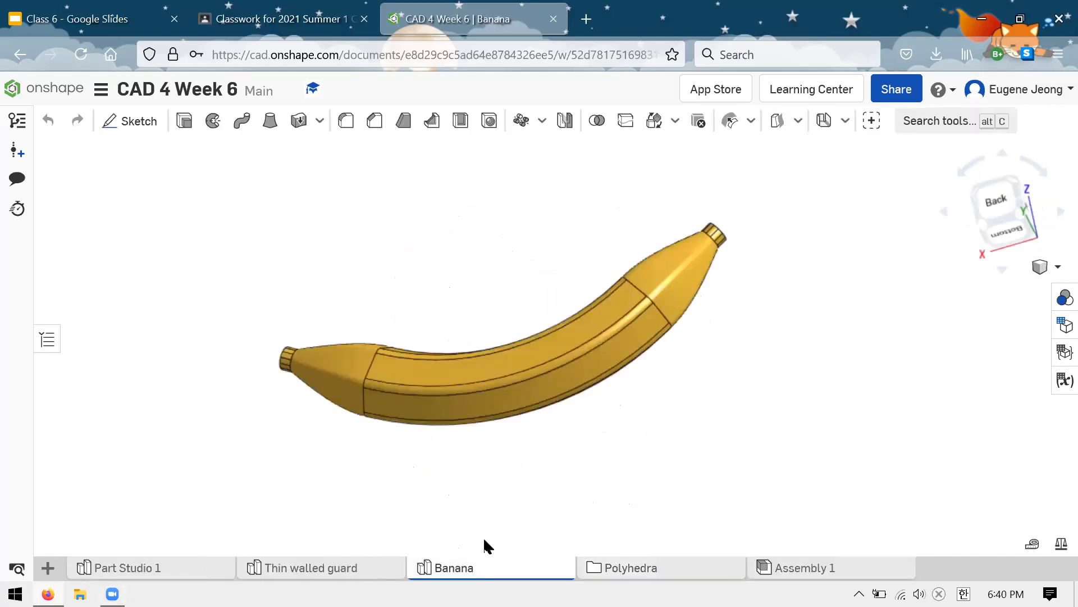
pyautogui.moveTo(504, 224); pyautogui.dragTo(761, 260, button='right')
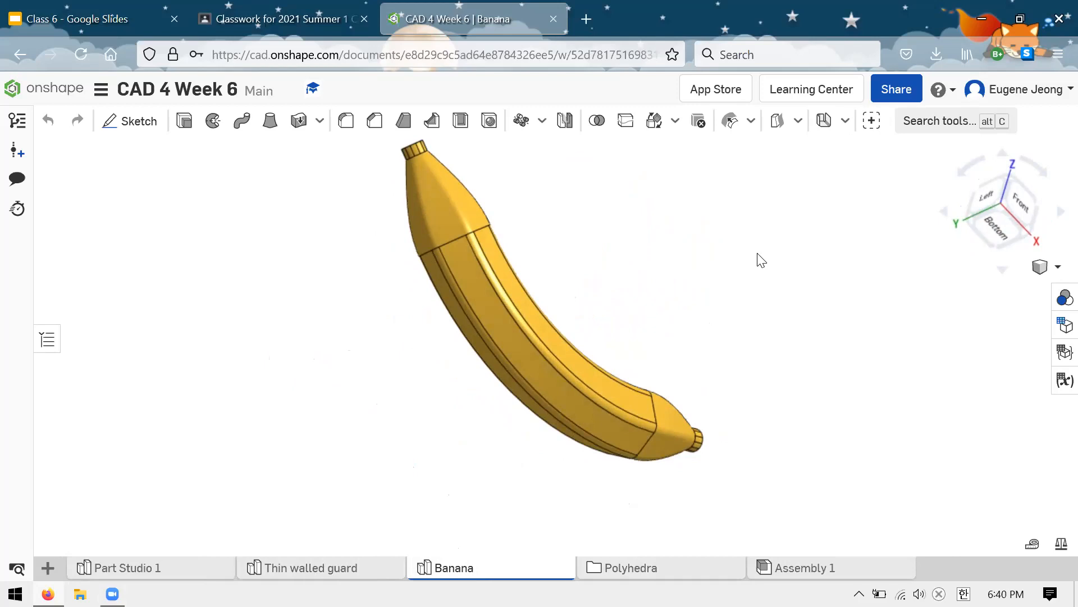
pyautogui.moveTo(761, 260); pyautogui.dragTo(799, 329, button='right')
# Step: Bring up the Thin walled guard model and examine its shape from different sides
pyautogui.click(312, 568)
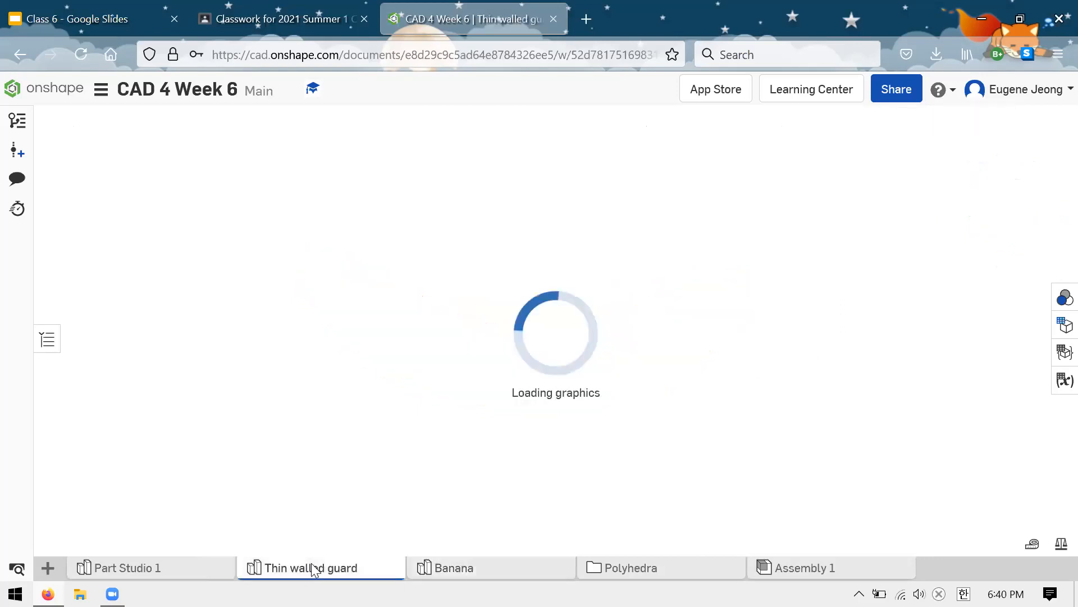
pyautogui.moveTo(767, 387); pyautogui.dragTo(745, 529, button='right')
pyautogui.moveTo(730, 486)
pyautogui.mouseDown(button='right')
pyautogui.moveTo(718, 352)
pyautogui.moveTo(732, 301)
pyautogui.moveTo(715, 241)
pyautogui.moveTo(740, 446)
pyautogui.moveTo(735, 489)
pyautogui.mouseUp(button='right')
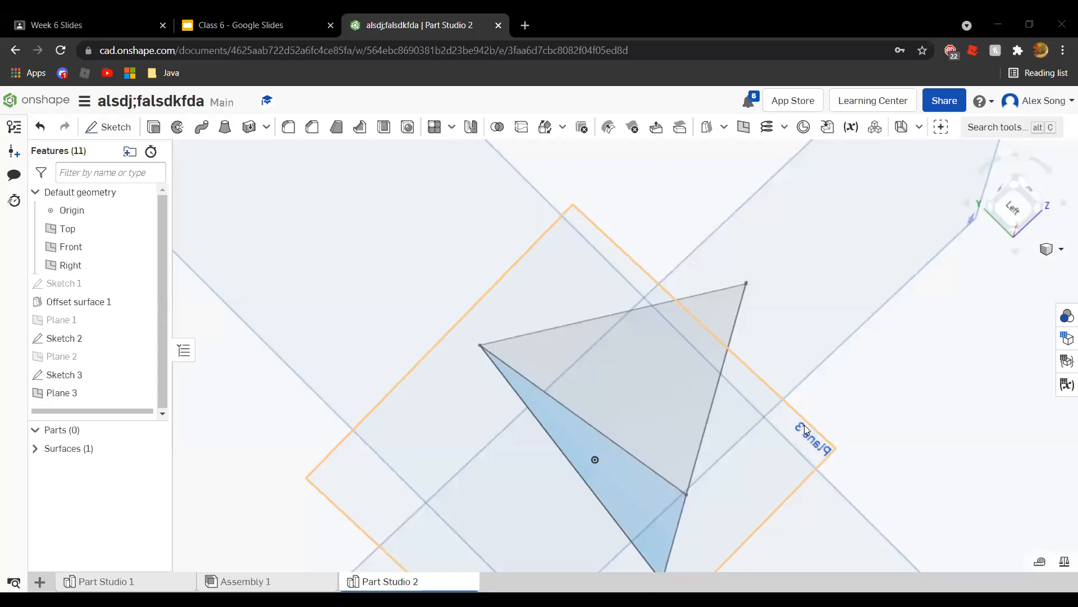
# Step: Examine the triangular surface and sketches around Plane 3 in Part Studio 2
pyautogui.moveTo(804, 425); pyautogui.dragTo(775, 426, button='right')
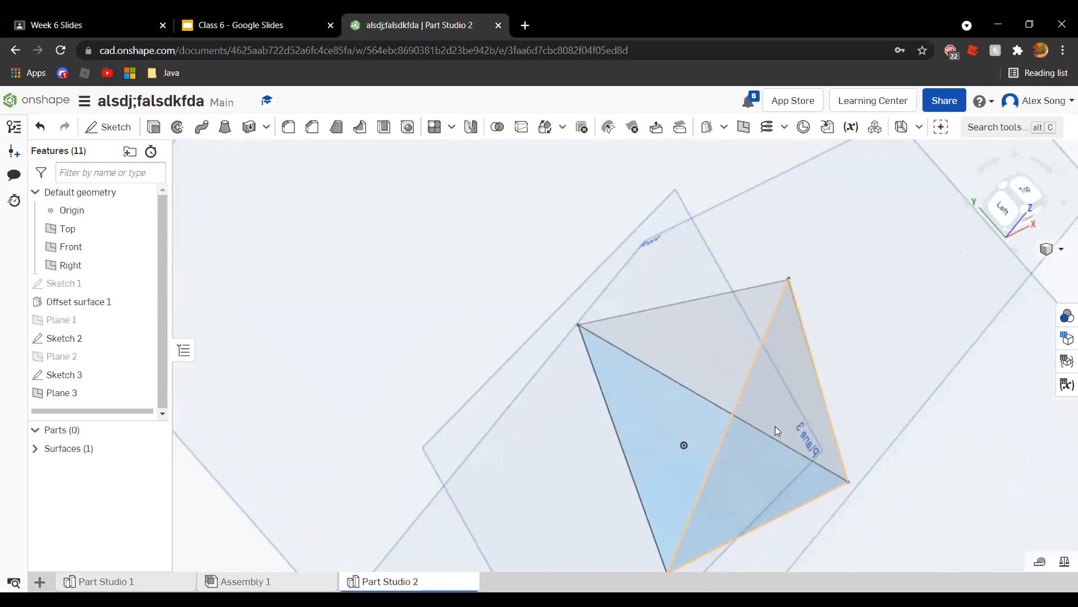
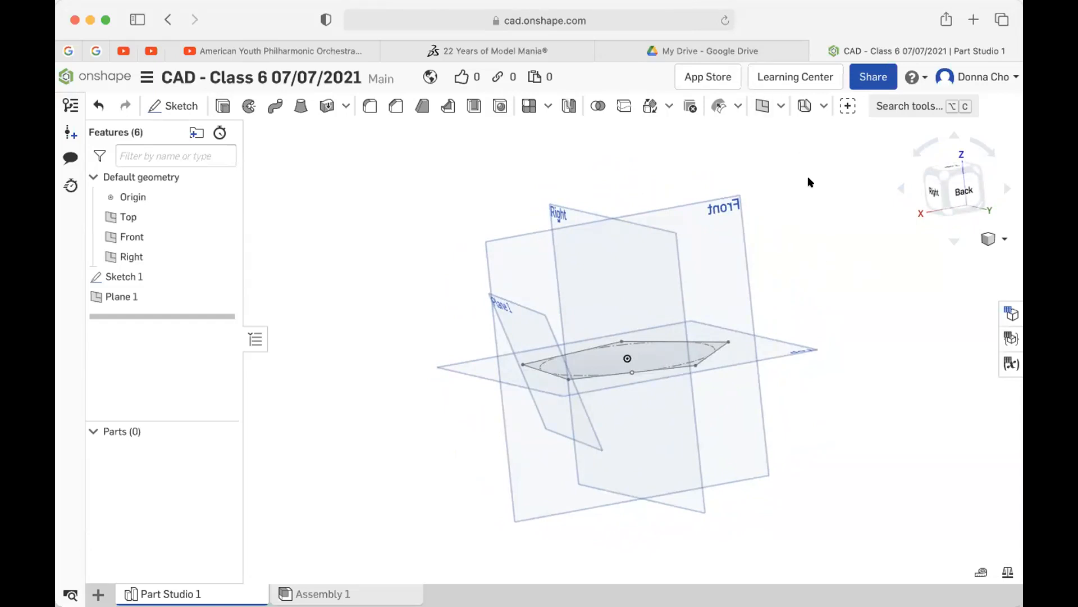
pyautogui.moveTo(808, 178)
pyautogui.mouseDown(button='right')
pyautogui.moveTo(796, 184)
pyautogui.moveTo(810, 178)
pyautogui.mouseUp(button='right')
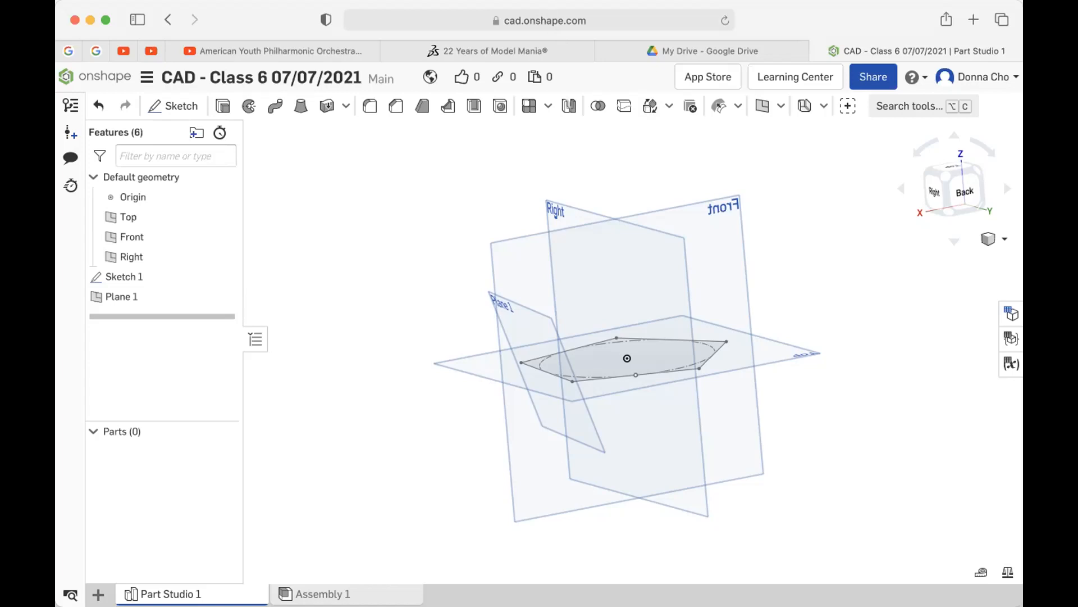
pyautogui.moveTo(462, 43)
pyautogui.moveTo(681, 344)
pyautogui.mouseDown(button='right')
pyautogui.moveTo(621, 352)
pyautogui.moveTo(682, 349)
pyautogui.moveTo(671, 352)
pyautogui.moveTo(690, 339)
pyautogui.moveTo(674, 361)
pyautogui.moveTo(689, 354)
pyautogui.moveTo(653, 366)
pyautogui.moveTo(672, 361)
pyautogui.mouseUp(button='right')
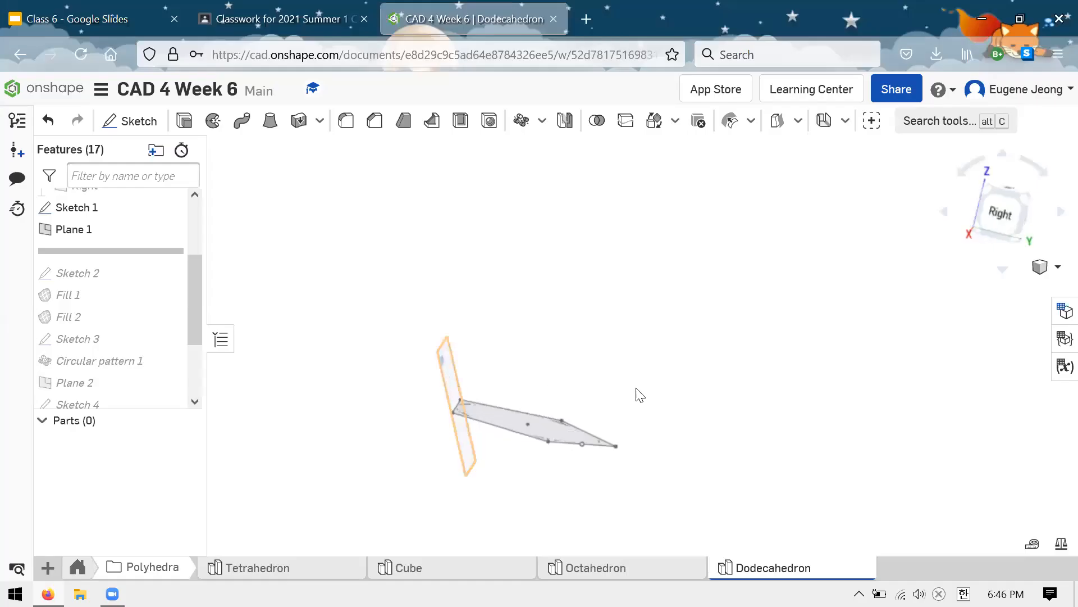
# Step: Examine the line-angle definition of Plane 1 in the Dodecahedron, reading its full angle formula
pyautogui.hotkey('shift', '3')
pyautogui.moveTo(664, 401)
pyautogui.mouseDown(button='right')
pyautogui.moveTo(534, 402)
pyautogui.moveTo(589, 344)
pyautogui.moveTo(433, 301)
pyautogui.mouseUp(button='right')
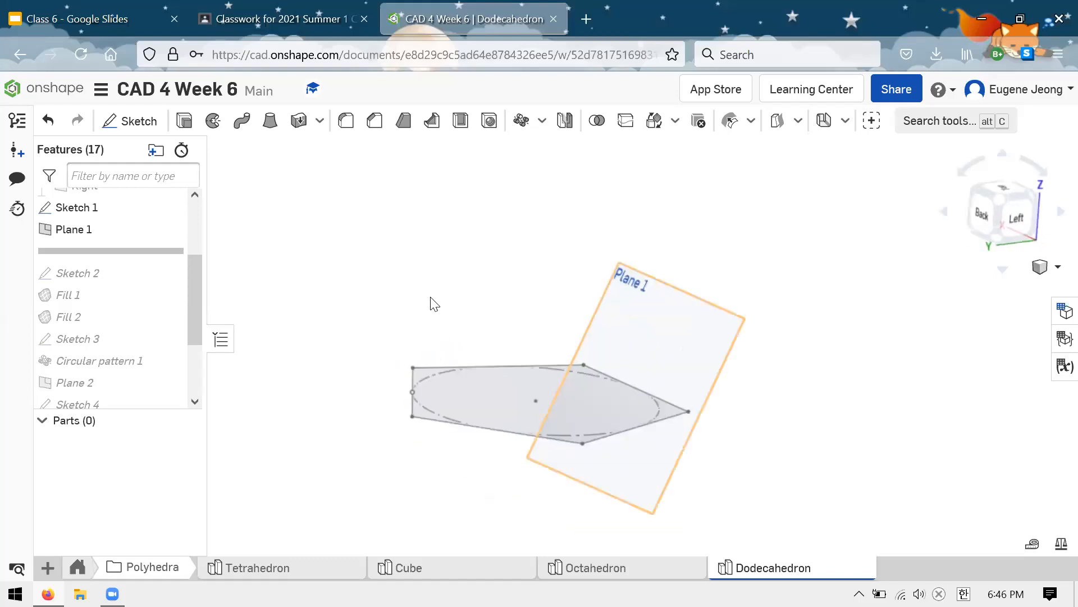
pyautogui.rightClick(143, 232)
pyautogui.click(204, 266)
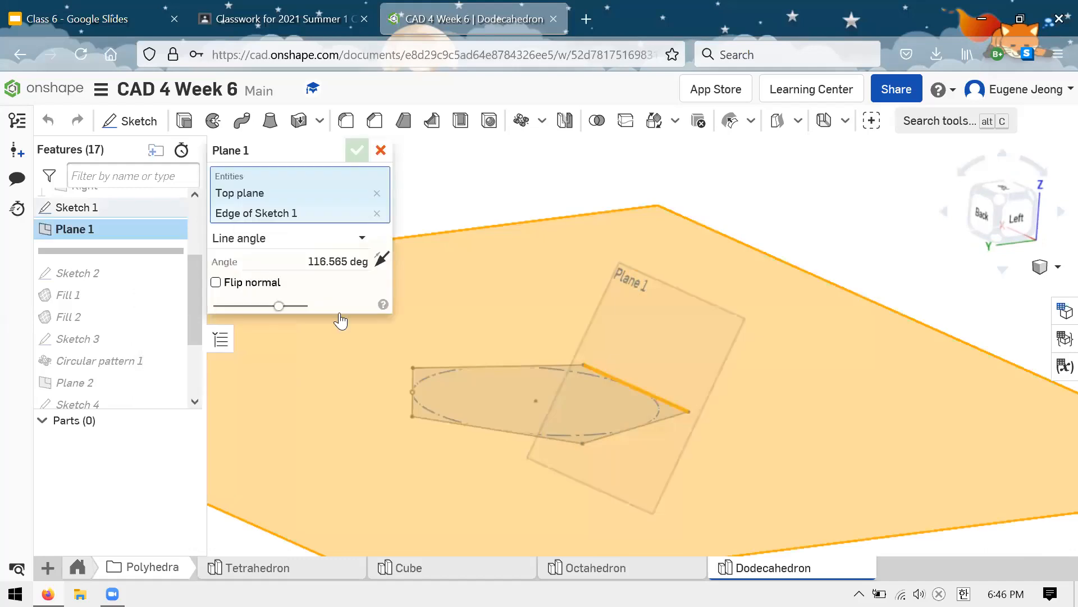
pyautogui.click(270, 262)
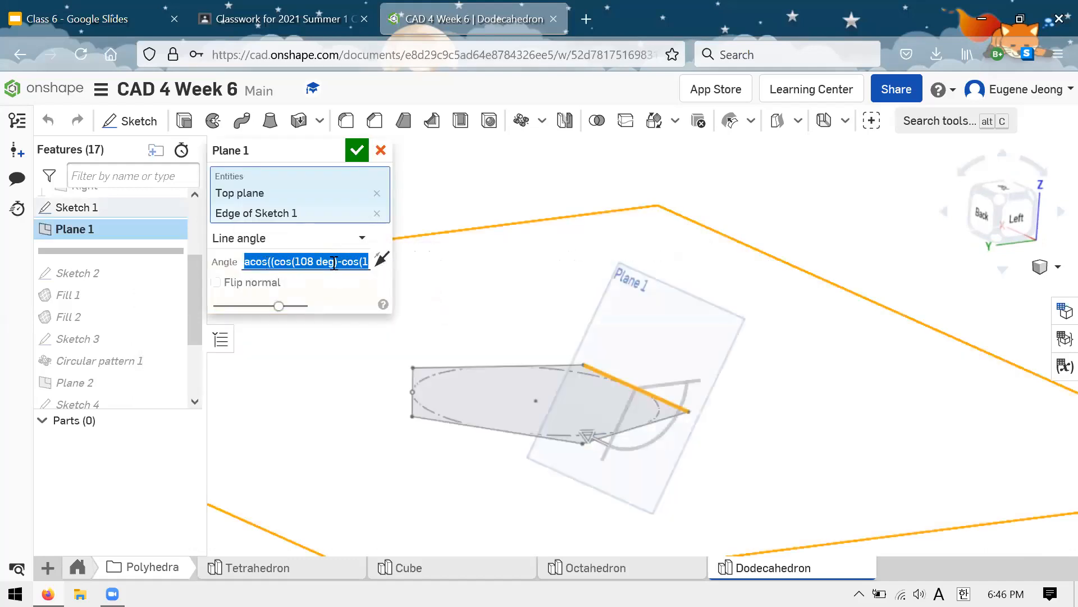
pyautogui.press('End')
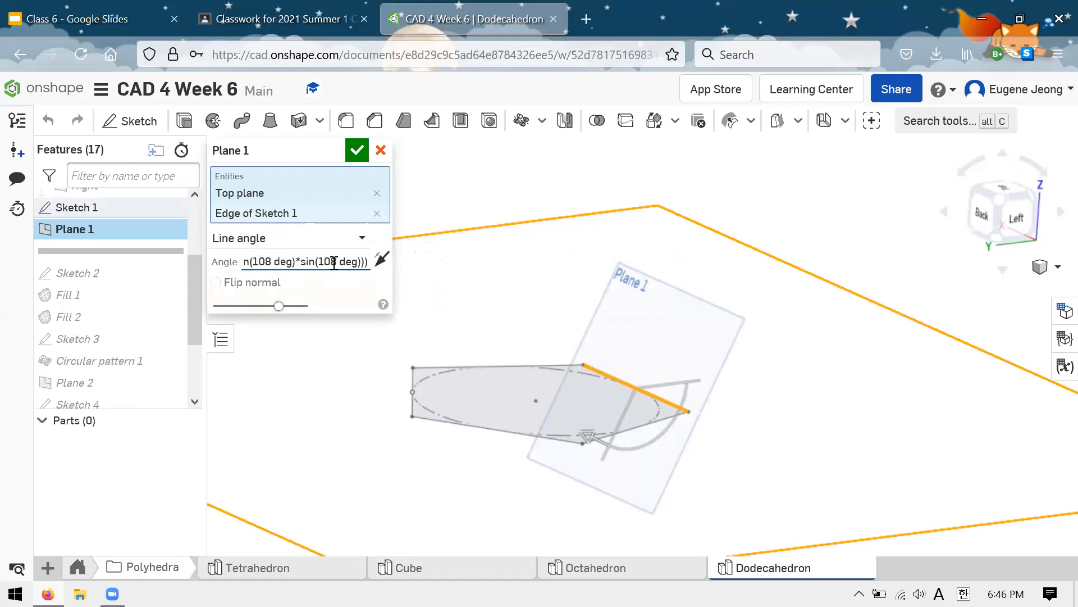
pyautogui.press('Return')
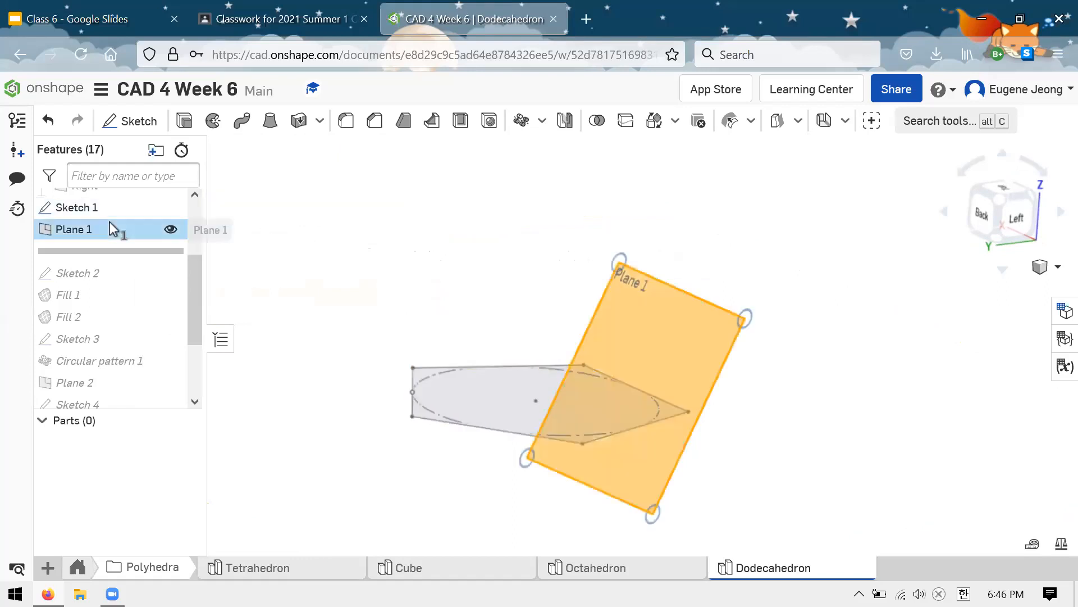
pyautogui.rightClick(112, 228)
pyautogui.click(158, 265)
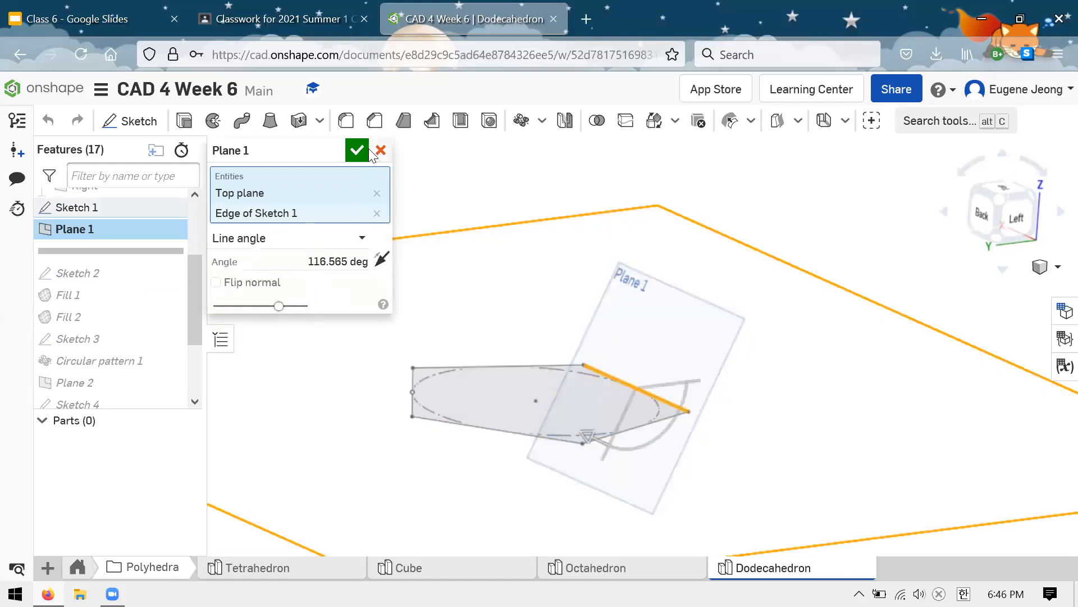
pyautogui.click(362, 151)
# Step: Roll the feature history forward to just after Circular pattern 1 and inspect a shared edge between the patterned pentagon faces
pyautogui.moveTo(140, 249); pyautogui.dragTo(141, 363)
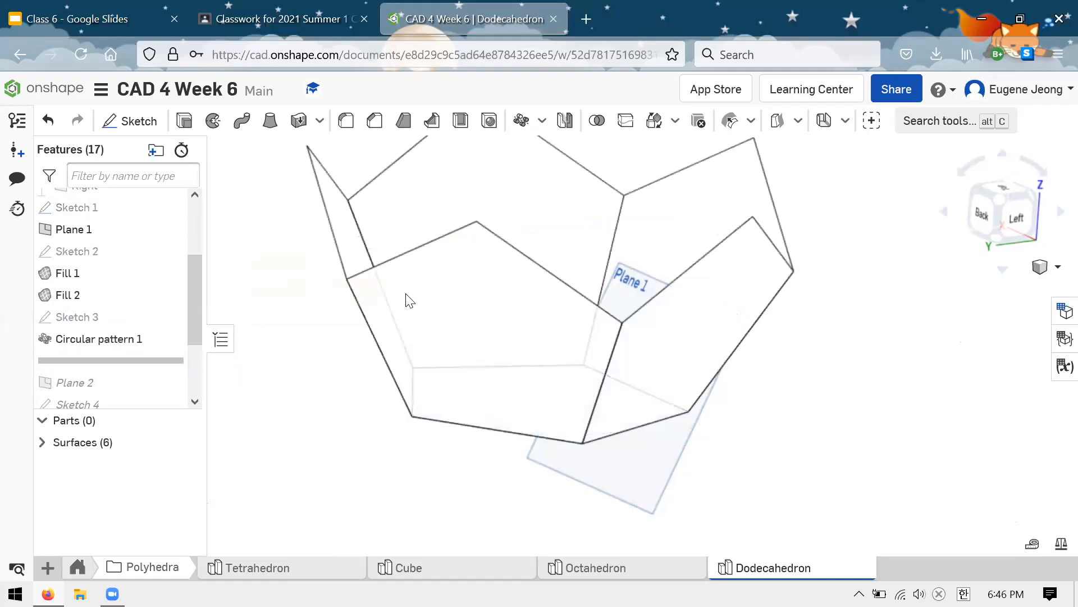
pyautogui.moveTo(440, 412); pyautogui.dragTo(336, 365, button='right')
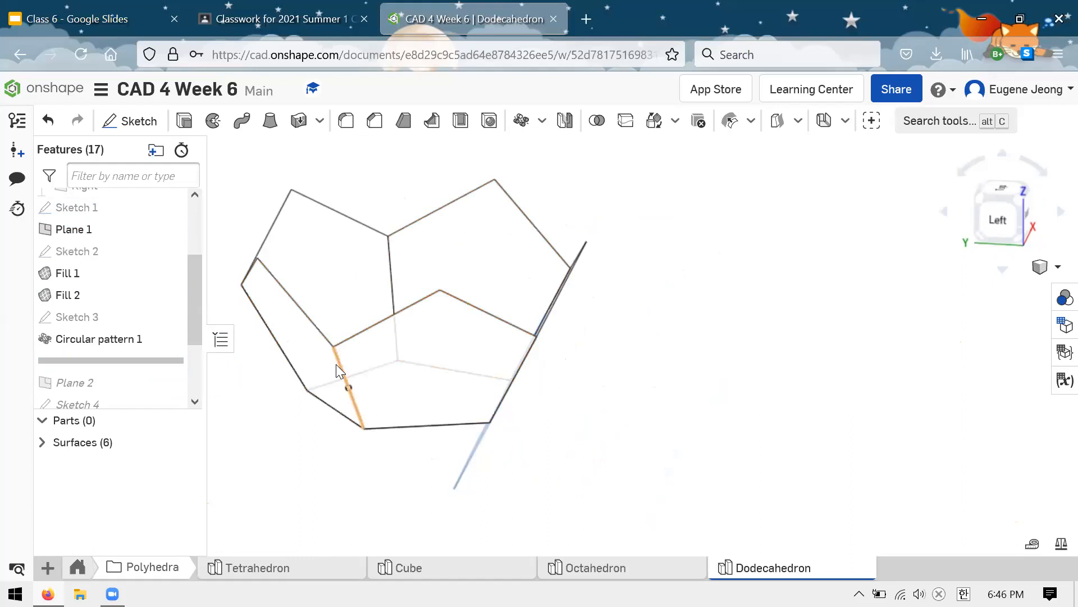
pyautogui.click(336, 365)
pyautogui.scroll(5, 342, 370)
pyautogui.scroll(-3, 360, 373)
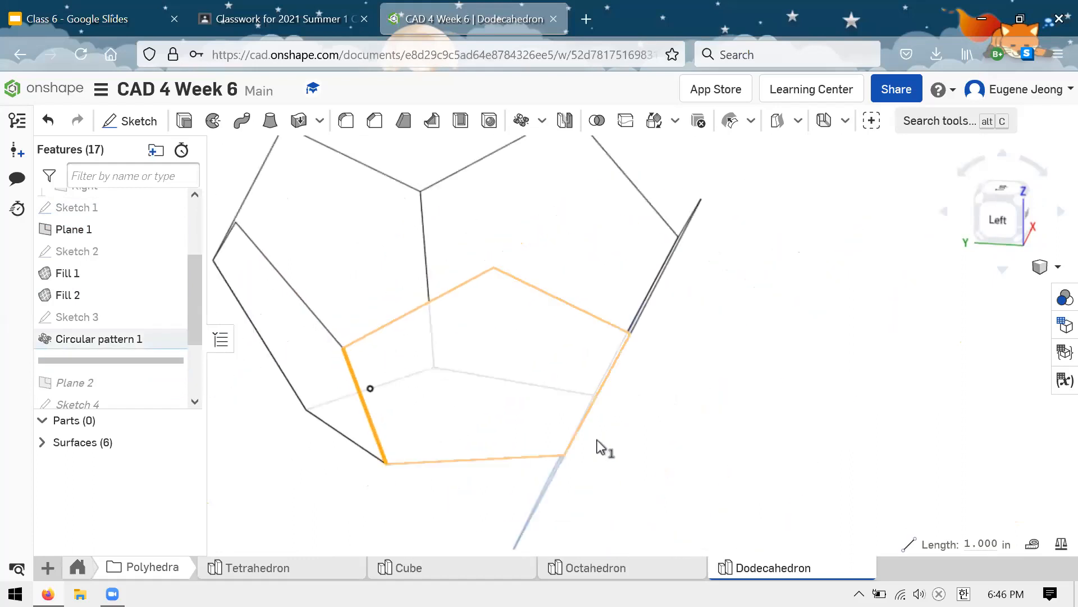
# Step: Set the angle of Plane 1 to 108 deg
pyautogui.rightClick(85, 236)
pyautogui.click(185, 276)
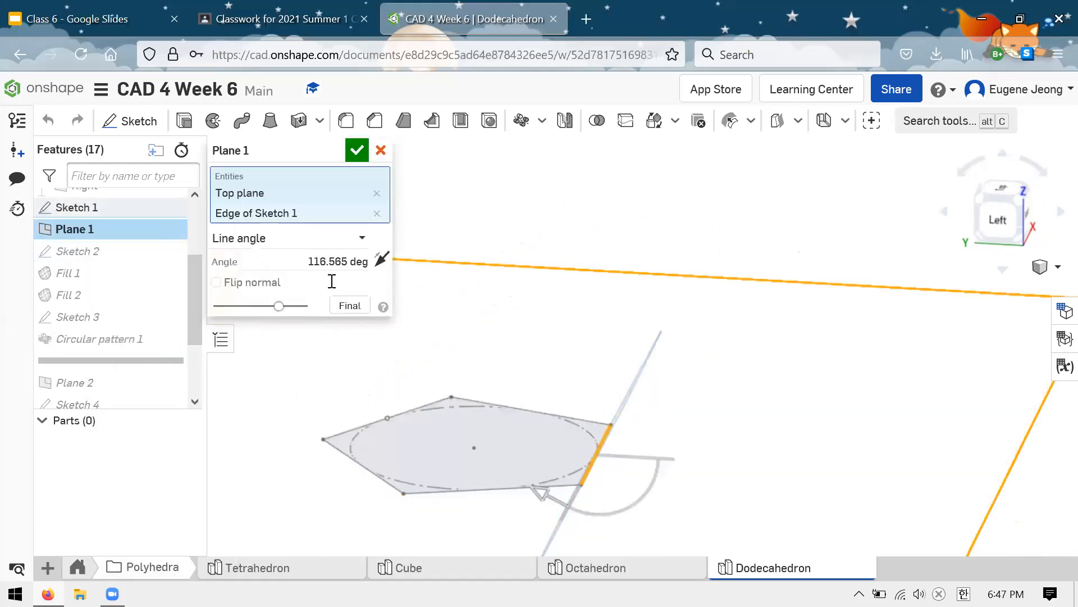
pyautogui.click(333, 261)
pyautogui.hotkey('ctrl', 'c')
pyautogui.write('108 deg')
pyautogui.press('Return')
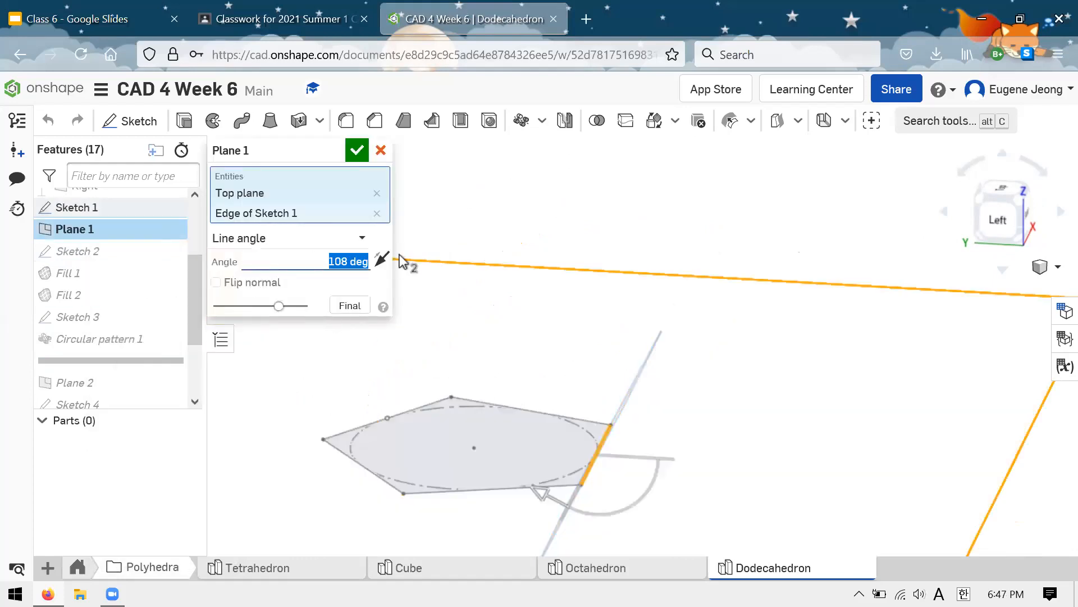
pyautogui.click(352, 154)
# Step: Measure the angle between the edges of two neighbouring pentagon faces and examine the gap between them from several sides
pyautogui.scroll(4, 446, 325)
pyautogui.moveTo(446, 326); pyautogui.dragTo(476, 346, button='right')
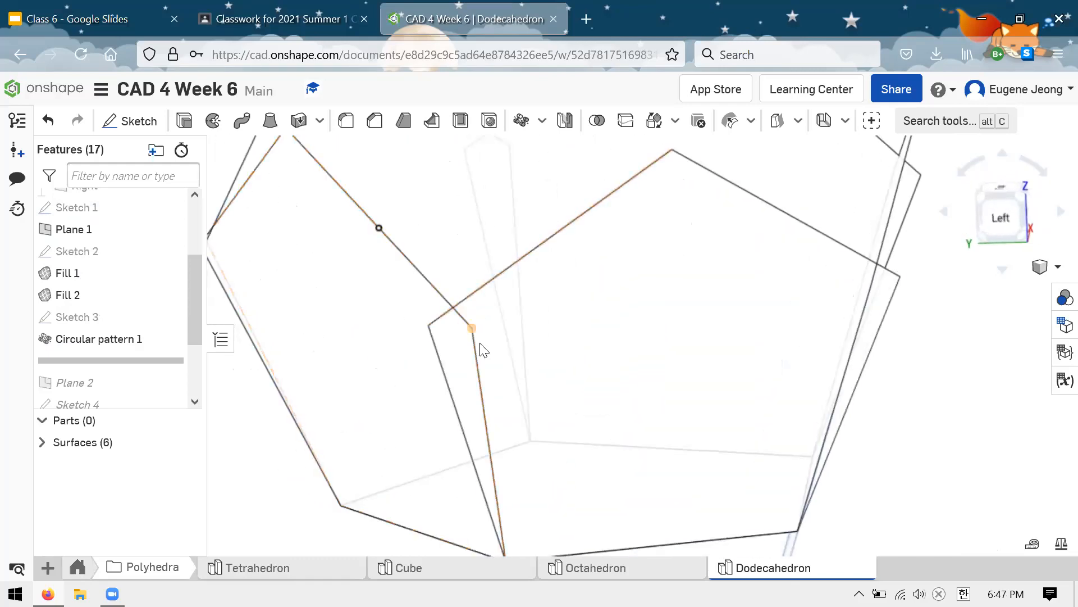
pyautogui.click(434, 354)
pyautogui.moveTo(535, 311); pyautogui.dragTo(588, 361, button='right')
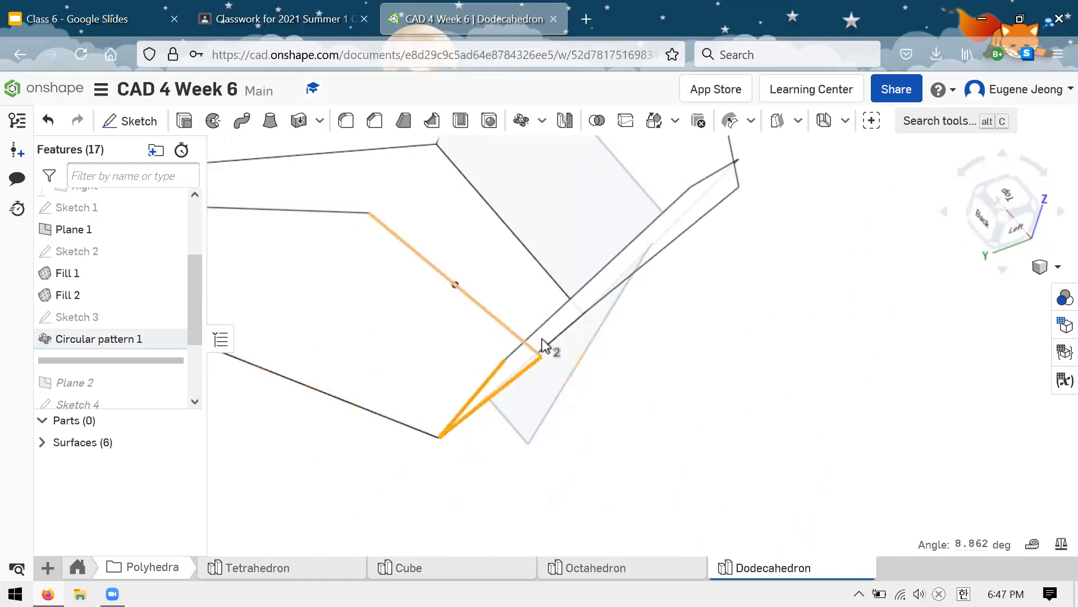
pyautogui.scroll(-6, 558, 344)
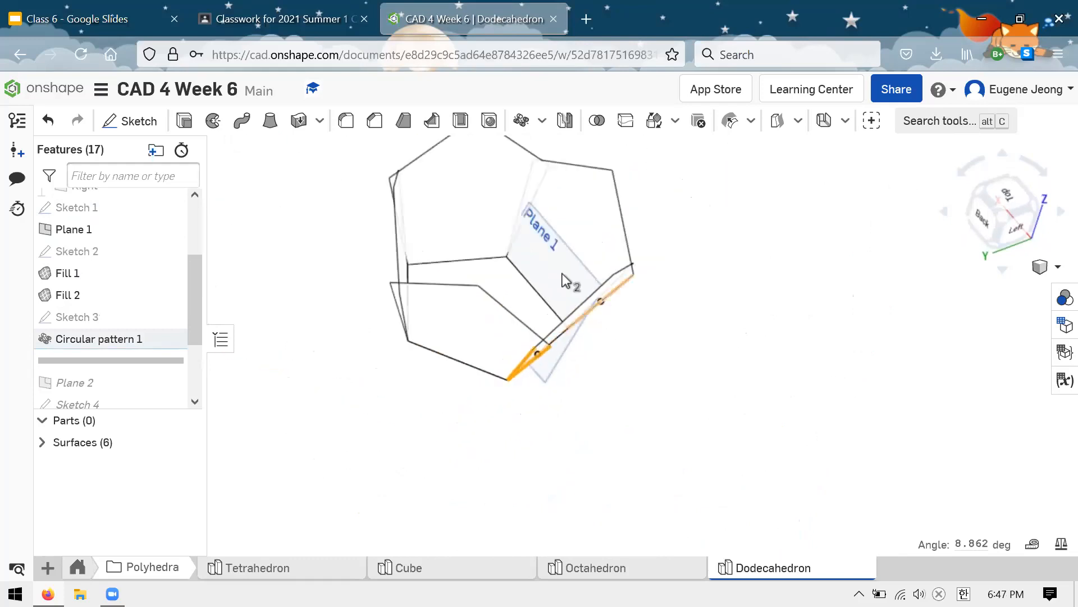
pyautogui.scroll(4, 546, 204)
pyautogui.moveTo(686, 362); pyautogui.dragTo(662, 318, button='right')
pyautogui.scroll(2, 120, 356)
# Step: Restore Plane 1's original angle formula, the acos expression built from cosines and sines of 108 deg
pyautogui.rightClick(120, 331)
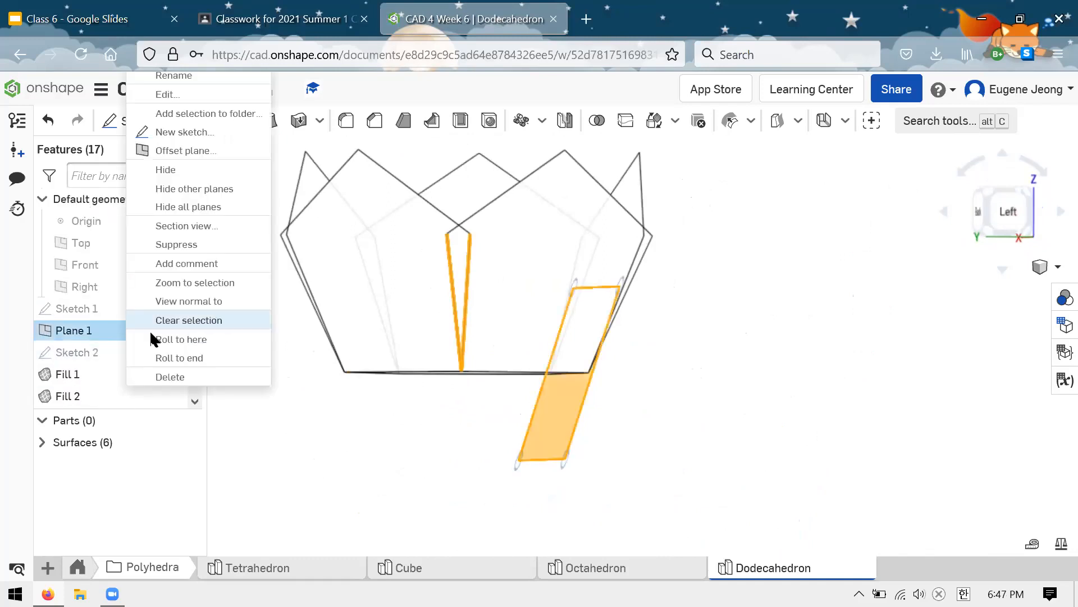
pyautogui.click(168, 94)
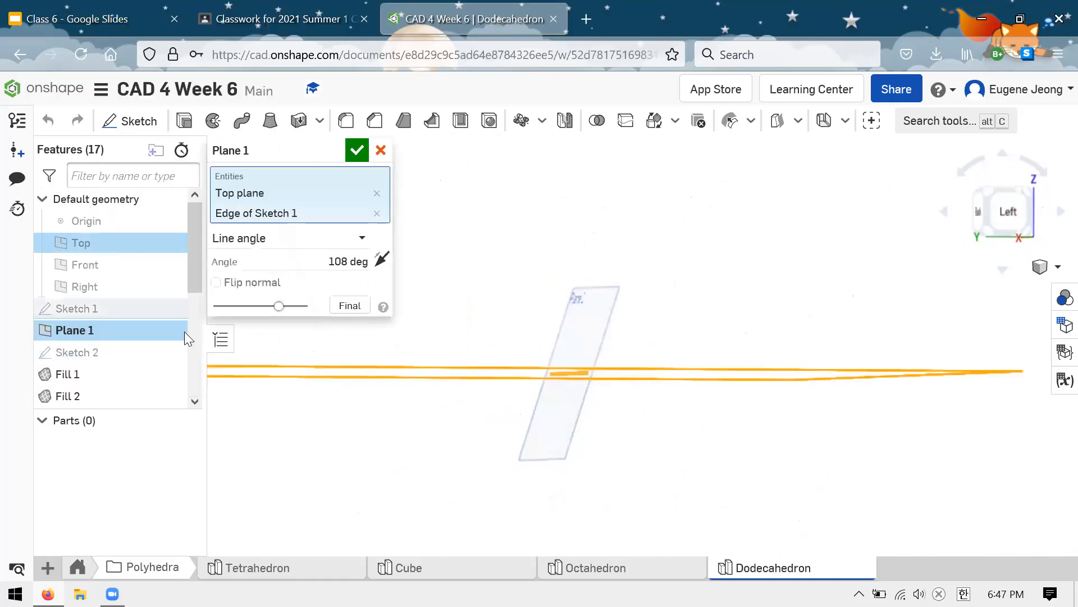
pyautogui.click(281, 259)
pyautogui.hotkey('ctrl', 'v')
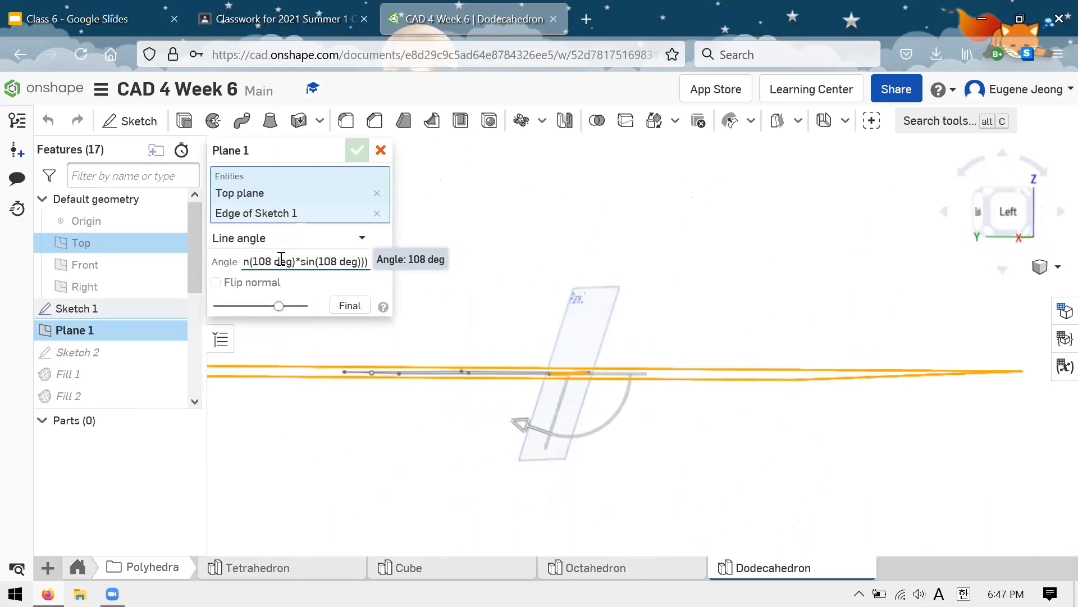
pyautogui.press('Return')
pyautogui.click(362, 152)
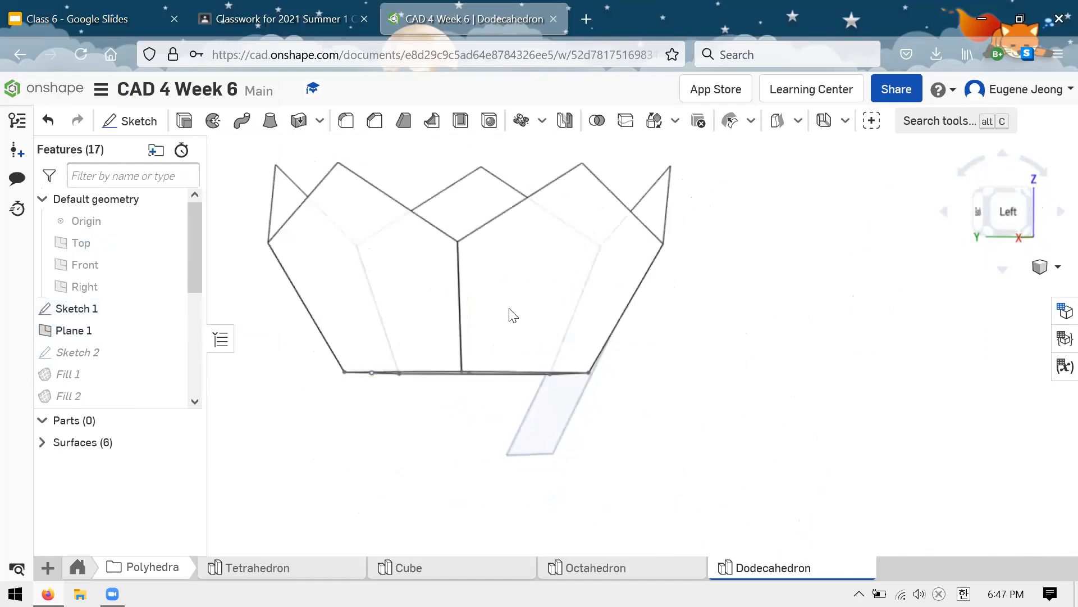
# Step: Examine how the edges of the ring of pentagon faces meet around the base pentagon
pyautogui.moveTo(675, 438); pyautogui.dragTo(606, 444, button='right')
pyautogui.scroll(-1, 592, 433)
pyautogui.scroll(3, 428, 182)
pyautogui.scroll(-3, 449, 231)
pyautogui.scroll(-2, 642, 403)
pyautogui.scroll(3, 500, 233)
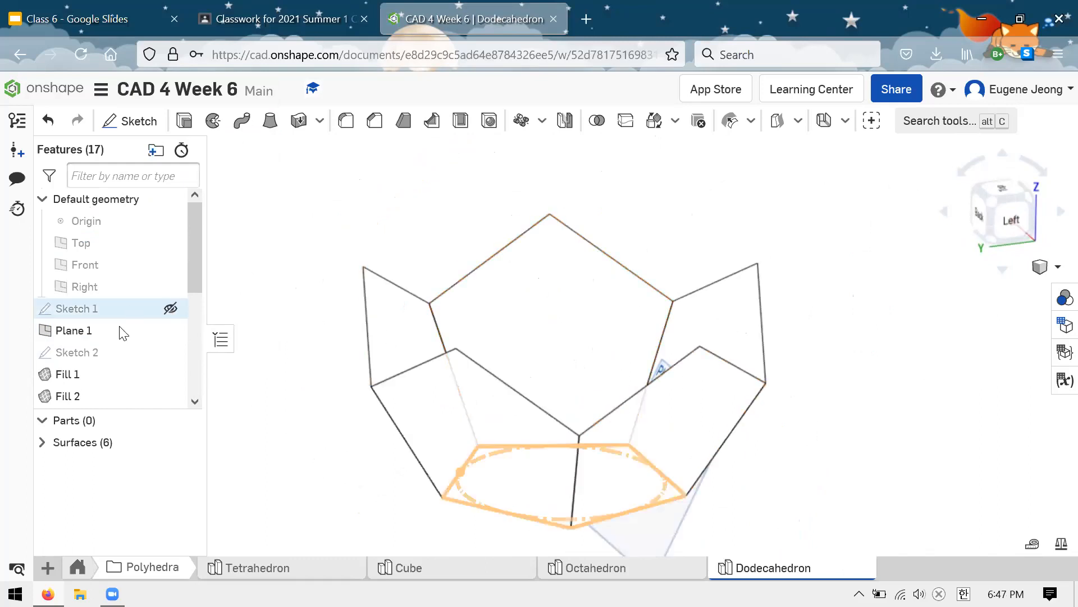
# Step: Roll the feature history to the end after Enclose 1, hide Plane 1 and collapse the feature list
pyautogui.scroll(-3, 146, 326)
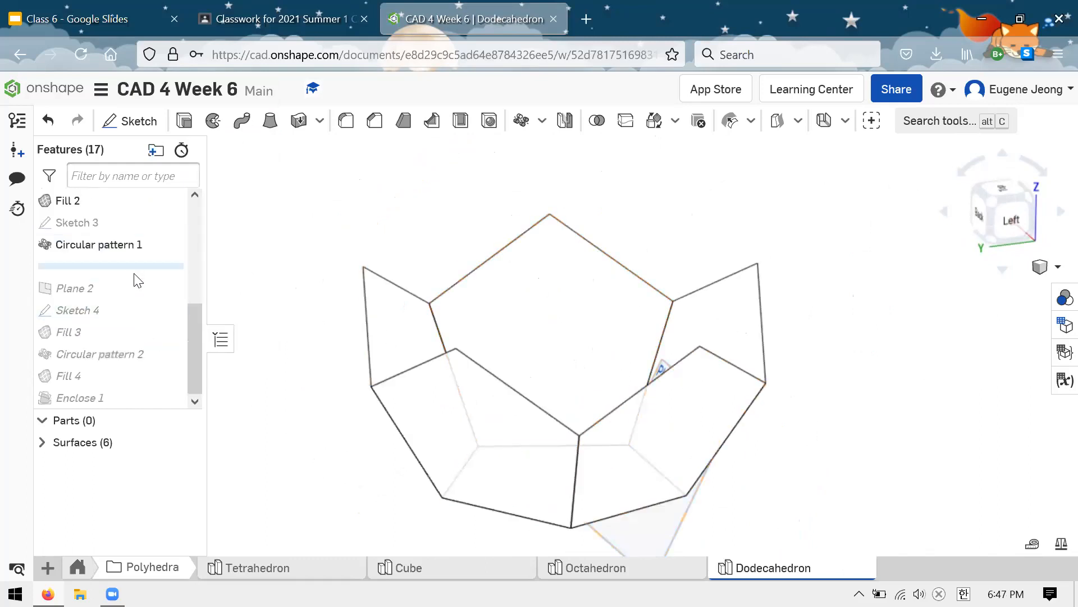
pyautogui.moveTo(144, 292); pyautogui.dragTo(135, 404)
pyautogui.scroll(5, 152, 354)
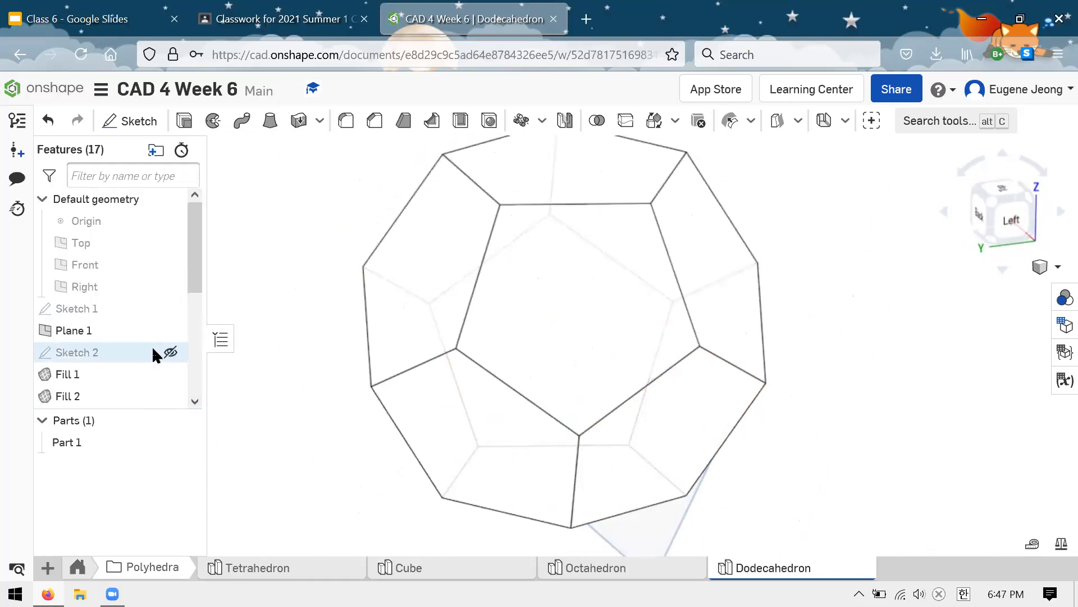
pyautogui.click(172, 328)
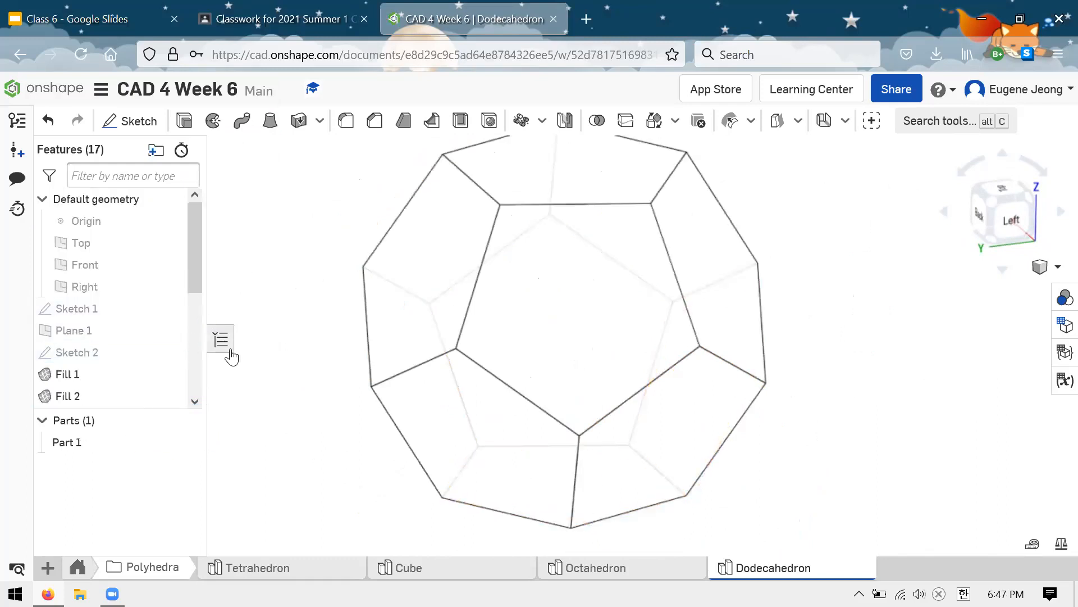
pyautogui.click(229, 349)
# Step: Switch the dodecahedron to a shaded display with visible edges and frame the whole solid in the view
pyautogui.scroll(-3, 486, 359)
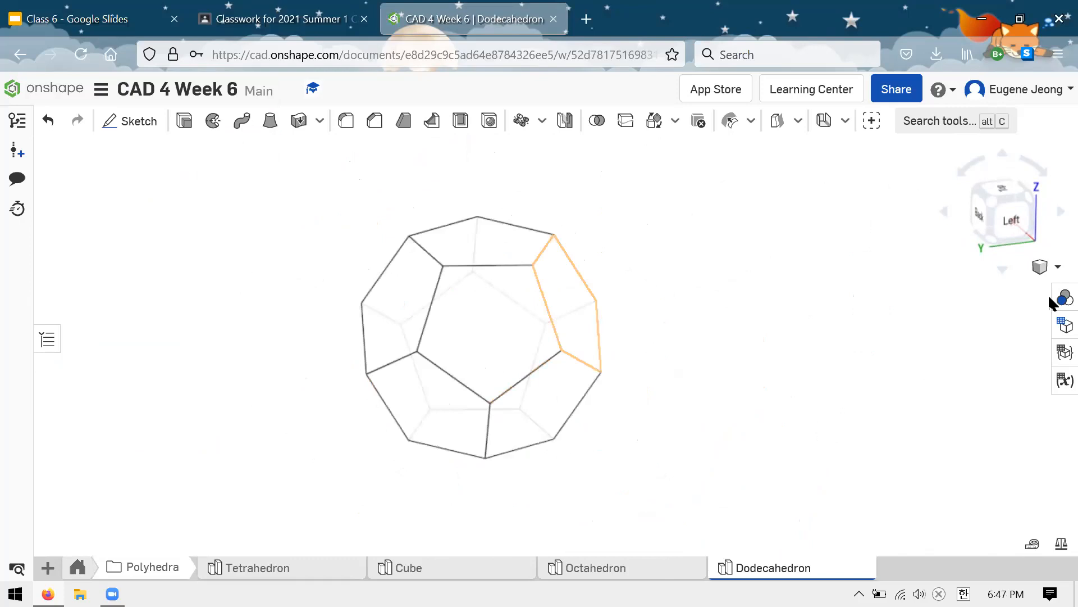
pyautogui.click(1058, 267)
pyautogui.click(979, 386)
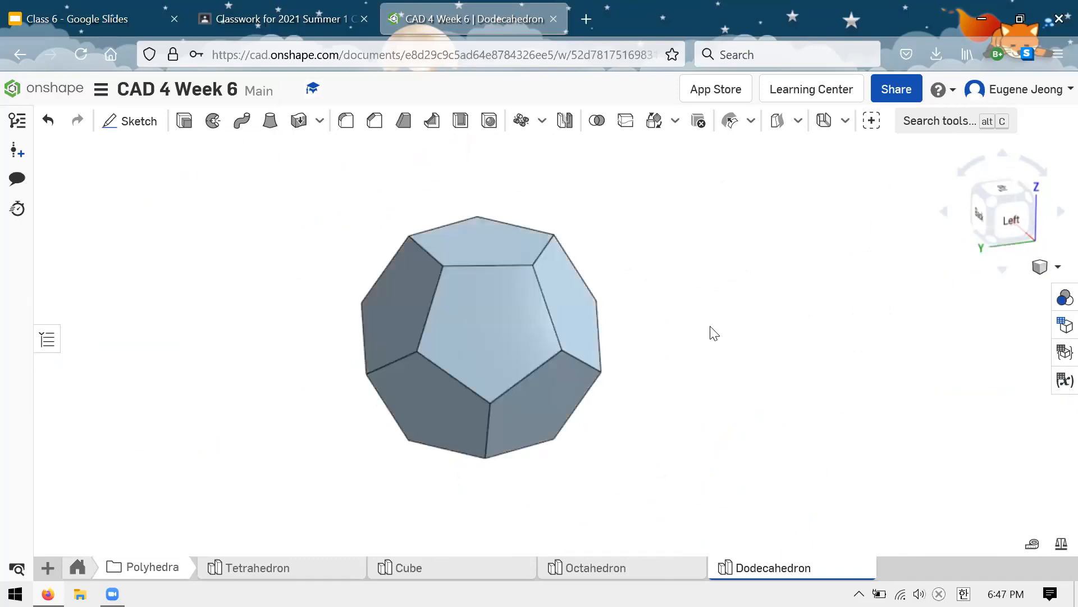
pyautogui.press('f')
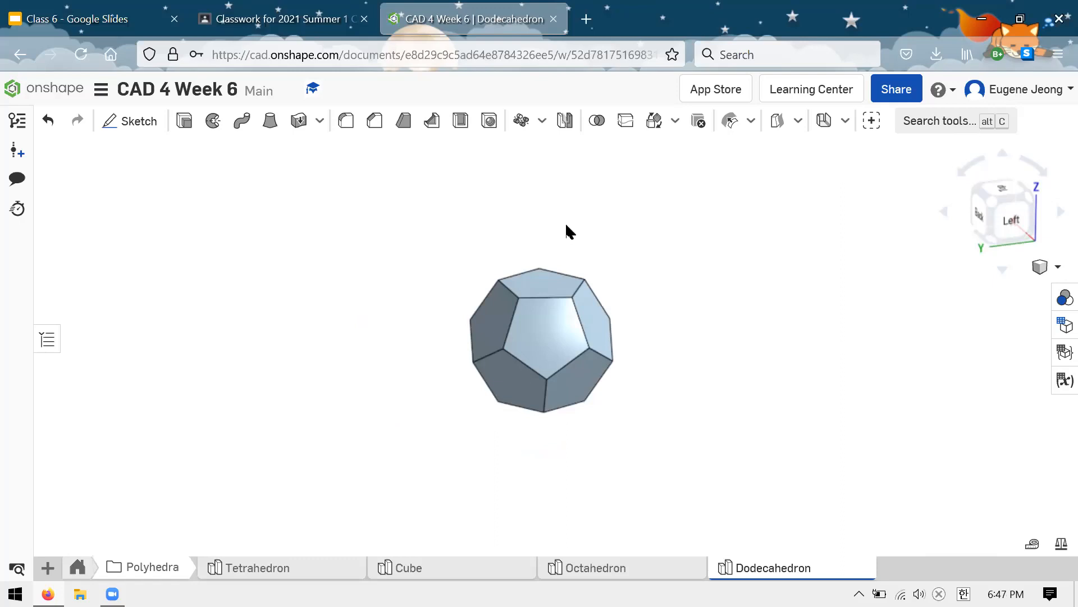
pyautogui.scroll(3, 517, 351)
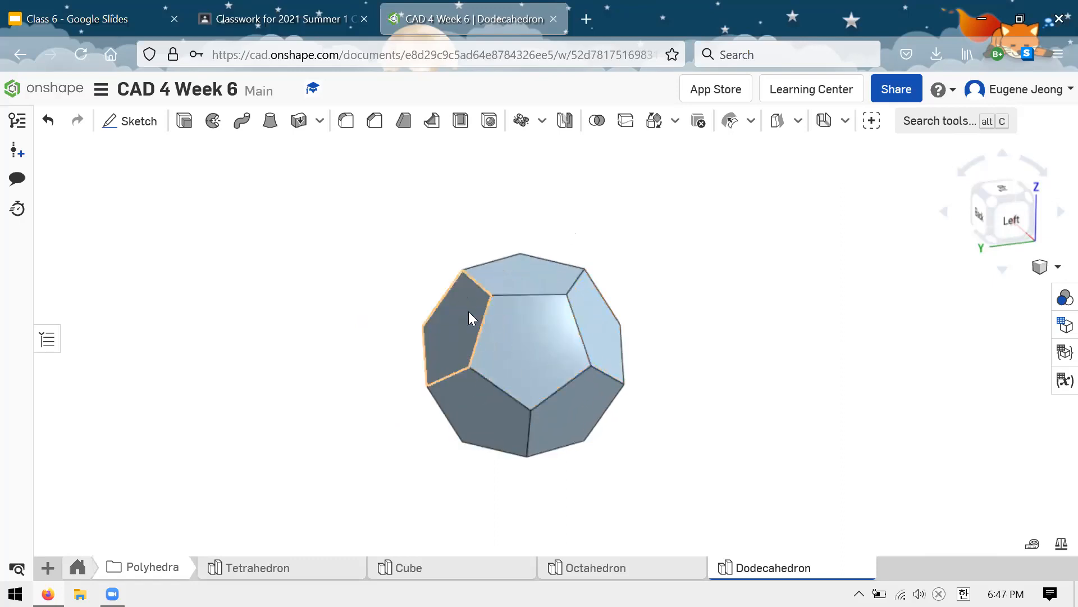
pyautogui.scroll(2, 528, 315)
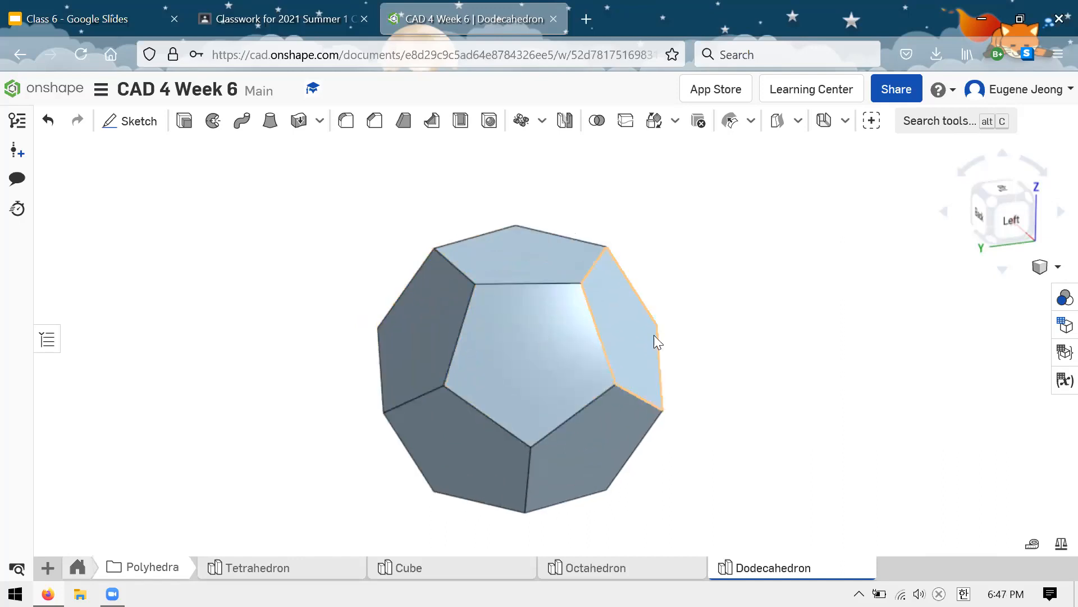
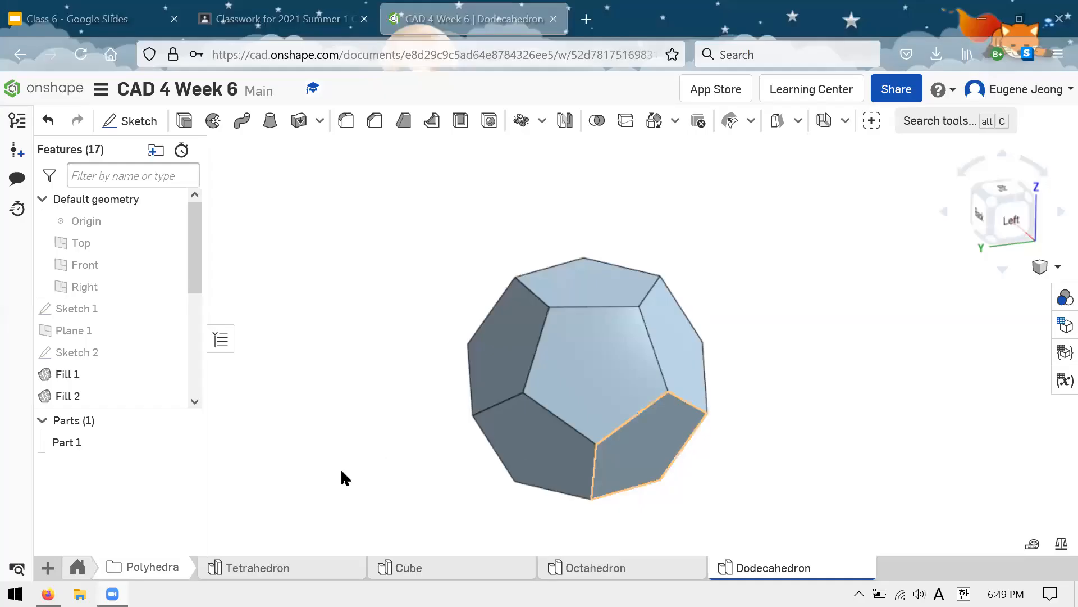
# Step: Open the Banana part studio and examine the curved body and tapered ends of the banana from several angles
pyautogui.click(80, 567)
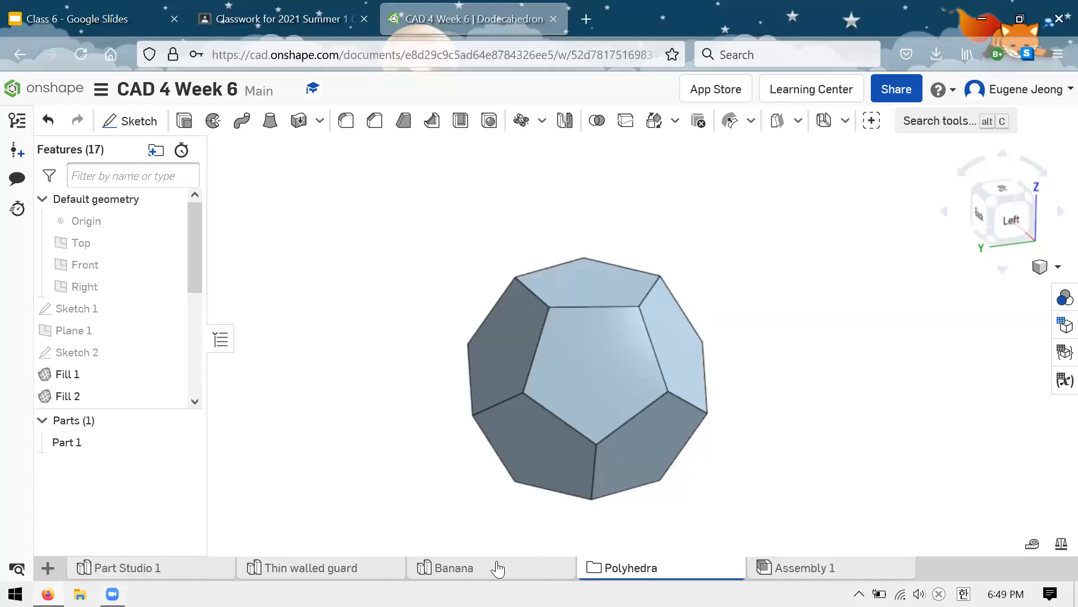
pyautogui.click(498, 568)
pyautogui.scroll(-2, 479, 476)
pyautogui.scroll(-3, 680, 173)
pyautogui.scroll(4, 568, 221)
pyautogui.scroll(-2, 796, 276)
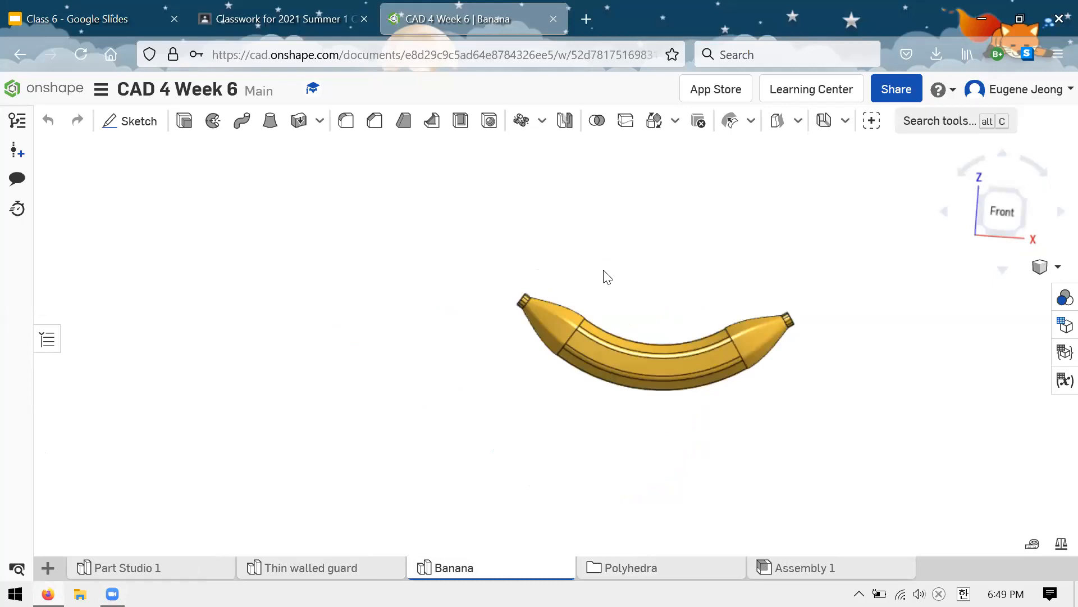
pyautogui.scroll(3, 674, 284)
pyautogui.scroll(-5, 571, 405)
pyautogui.scroll(4, 739, 321)
pyautogui.scroll(2, 429, 351)
pyautogui.scroll(-2, 730, 243)
pyautogui.scroll(2, 573, 332)
pyautogui.scroll(-2, 621, 315)
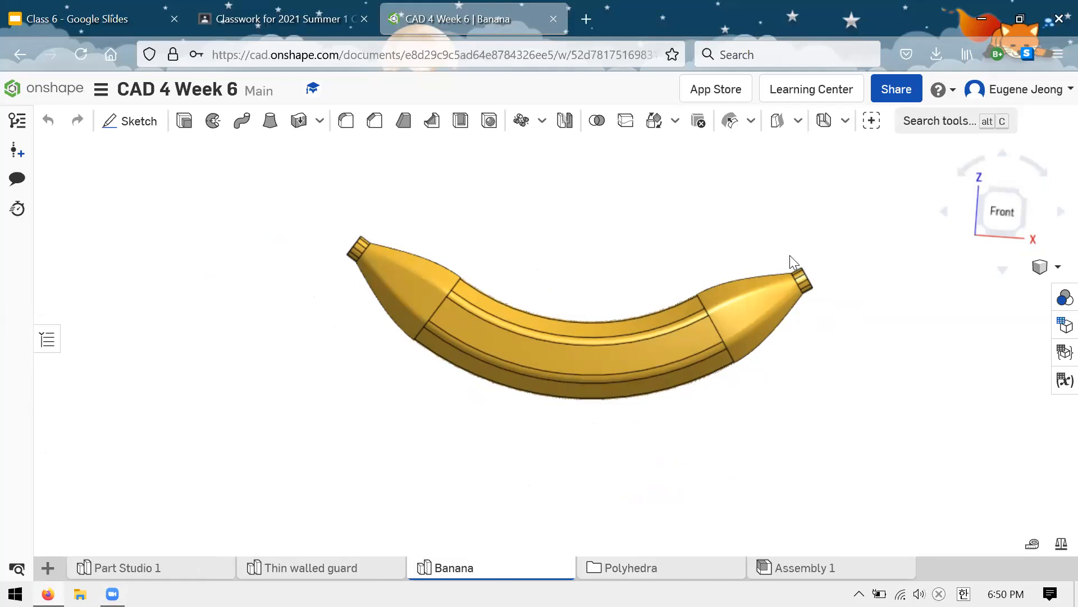
pyautogui.moveTo(799, 219); pyautogui.dragTo(799, 458, button='right')
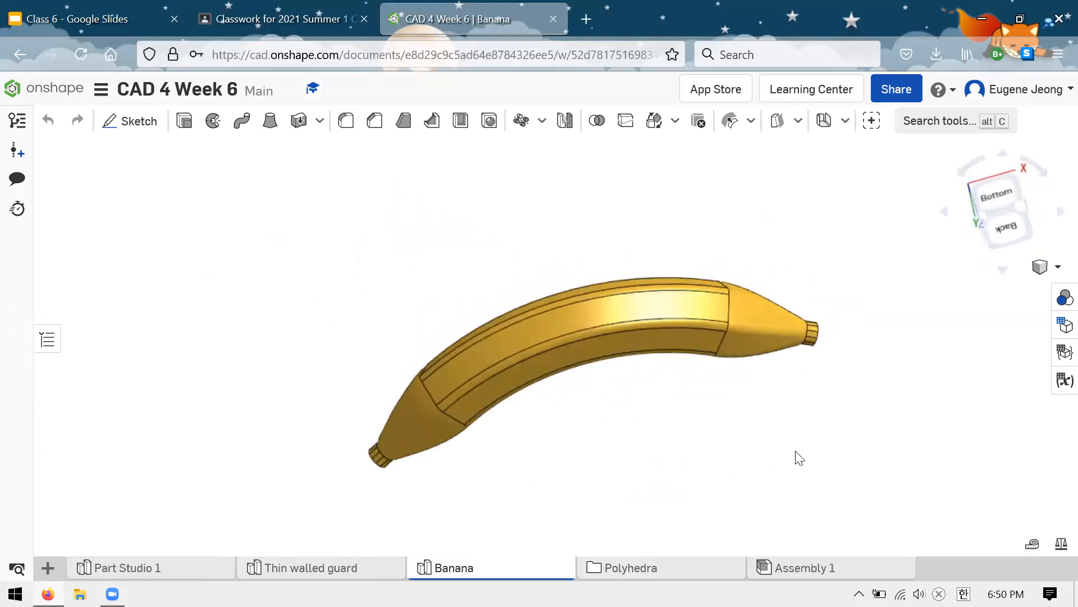
# Step: Revisit the Octahedron and Dodecahedron studios in the Polyhedra folder, then return to the full set of document tabs
pyautogui.click(630, 567)
pyautogui.click(657, 569)
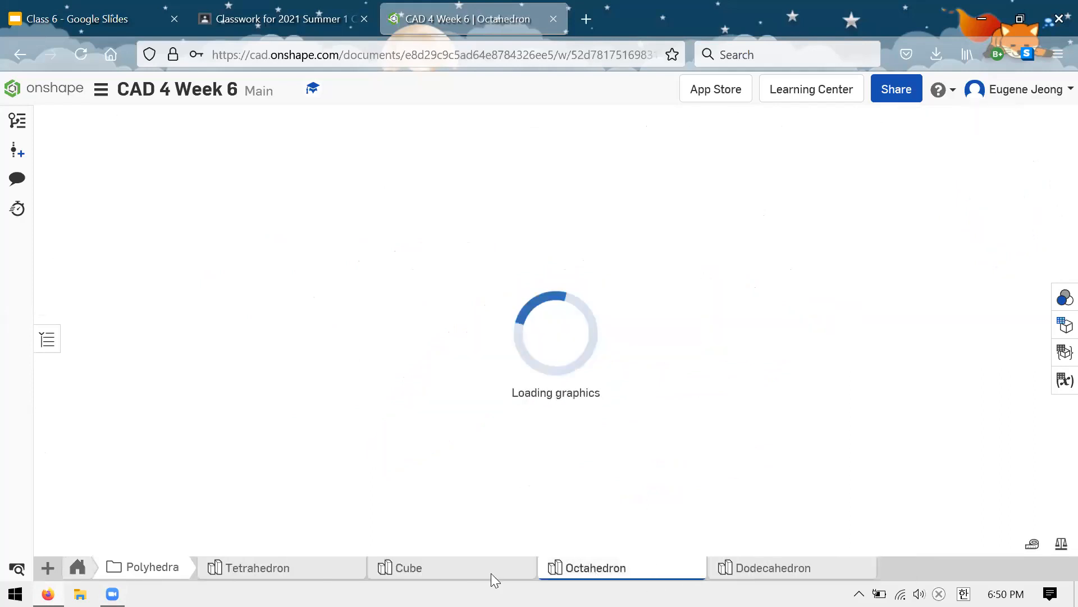
pyautogui.click(783, 573)
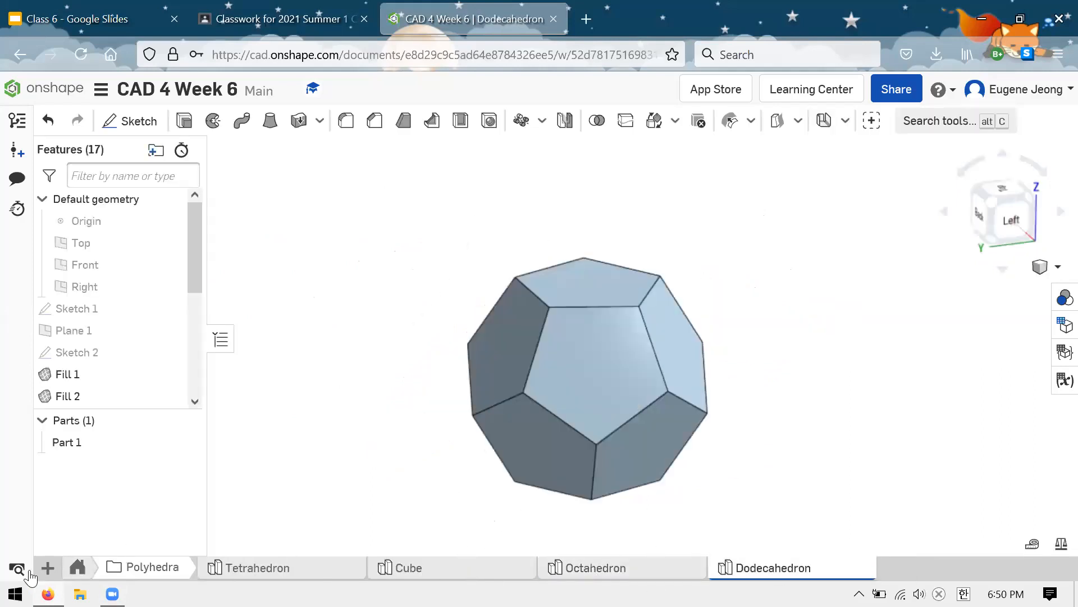
pyautogui.click(78, 570)
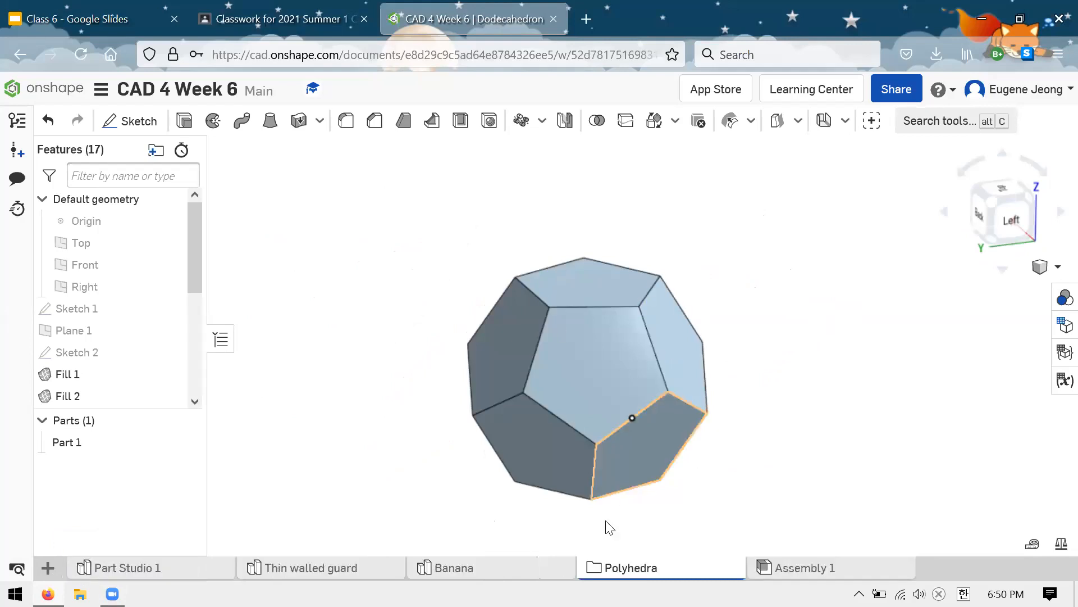
# Step: Go back to the Banana part studio and inspect how its tapered end sections join the curved middle section
pyautogui.click(501, 567)
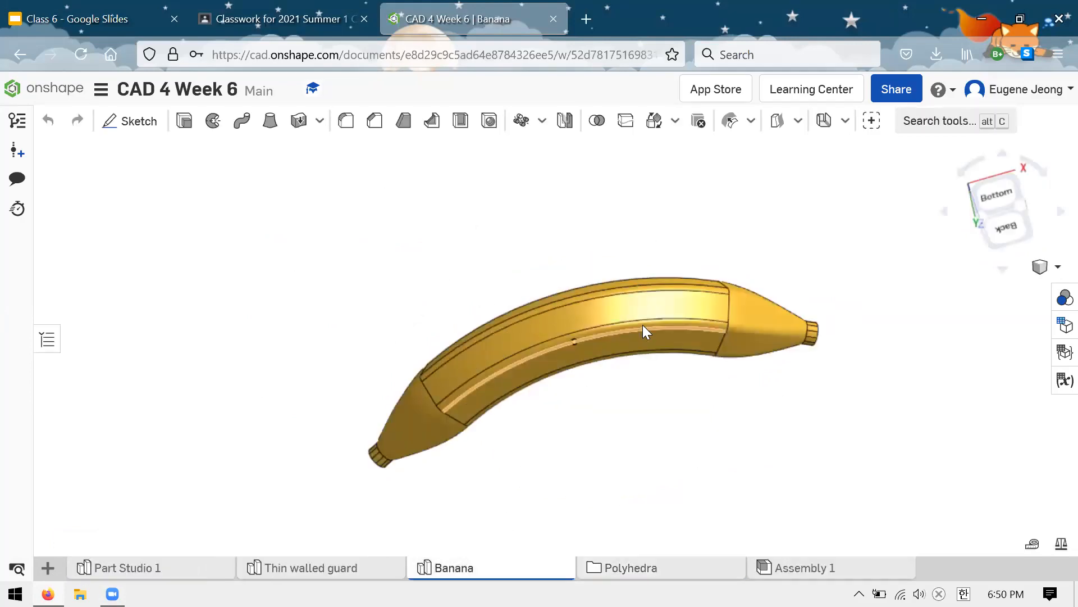
pyautogui.moveTo(637, 379); pyautogui.dragTo(663, 314, button='right')
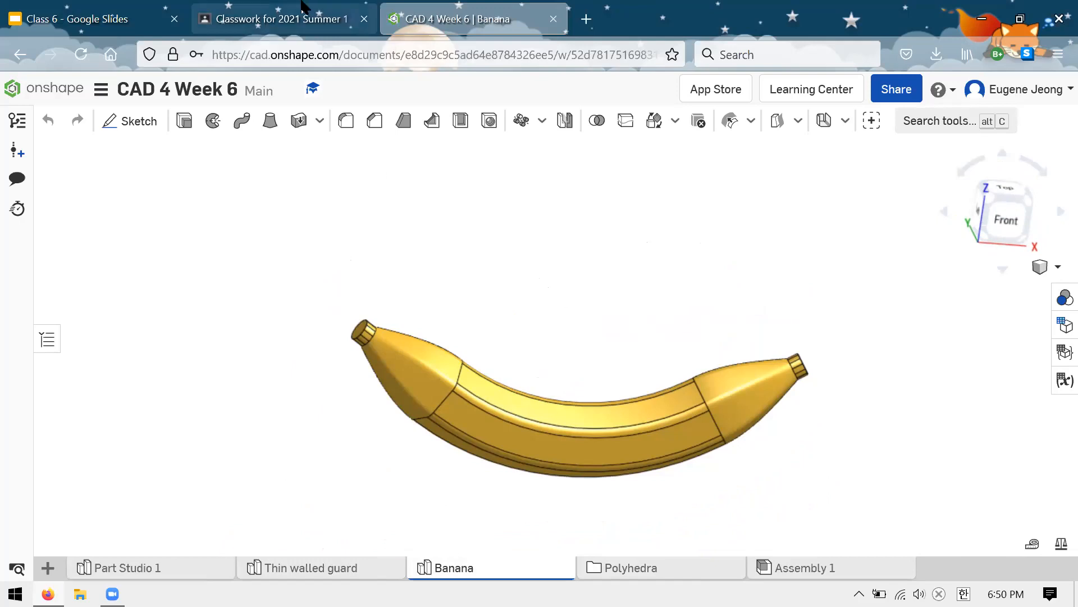
pyautogui.scroll(2, 429, 173)
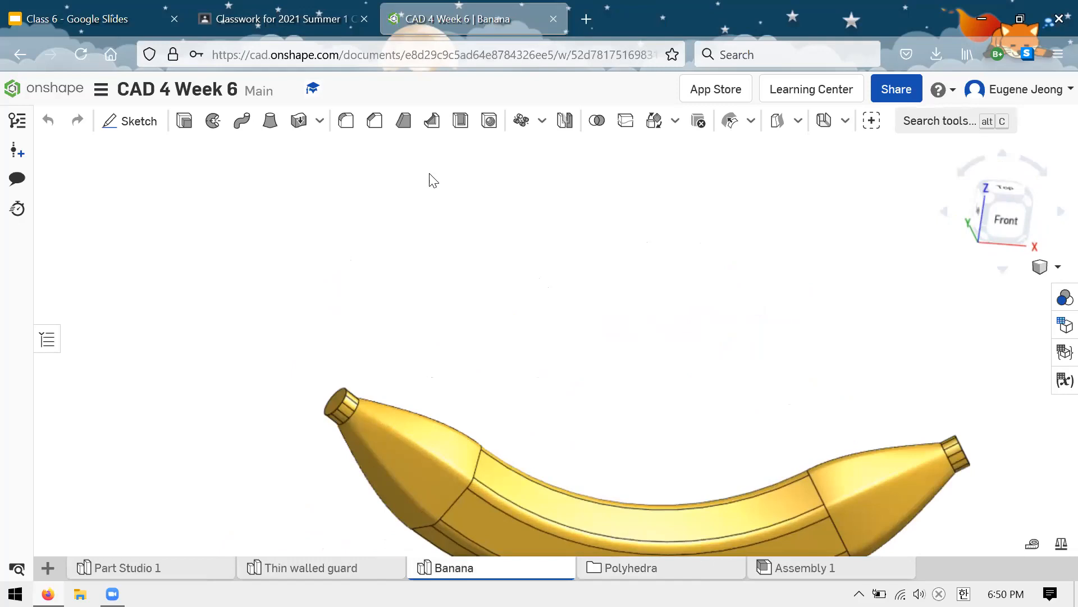
pyautogui.scroll(-5, 434, 175)
pyautogui.scroll(3, 553, 309)
pyautogui.scroll(2, 512, 273)
pyautogui.moveTo(668, 245)
pyautogui.mouseDown(button='right')
pyautogui.moveTo(669, 226)
pyautogui.moveTo(650, 243)
pyautogui.moveTo(656, 260)
pyautogui.mouseUp(button='right')
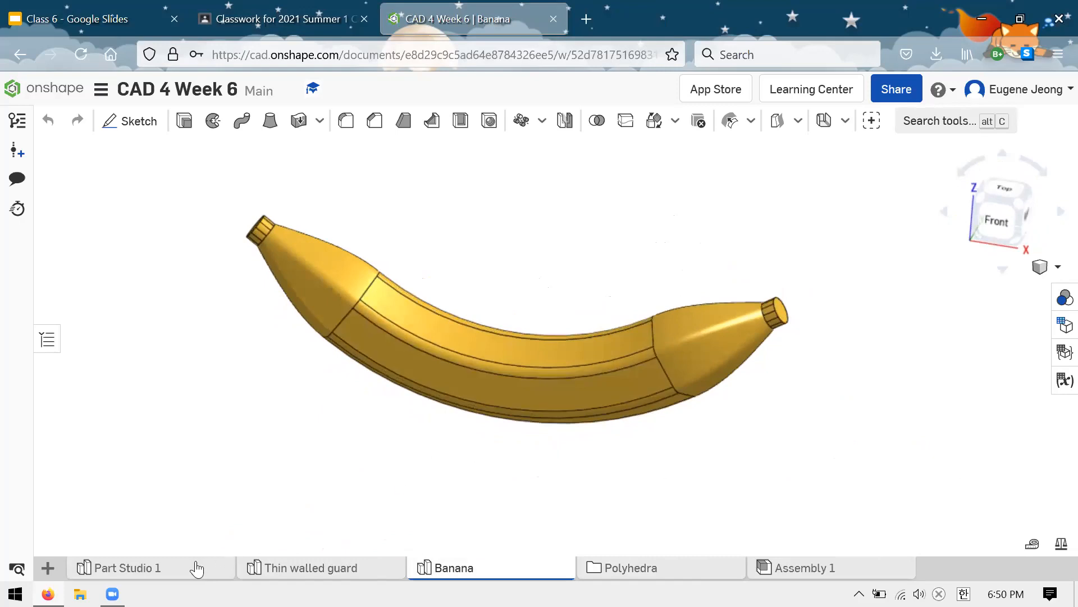
# Step: Switch to Part Studio 1 and orient the model so the grey cube's upper face can be inspected
pyautogui.click(197, 569)
pyautogui.moveTo(448, 276); pyautogui.dragTo(475, 251, button='right')
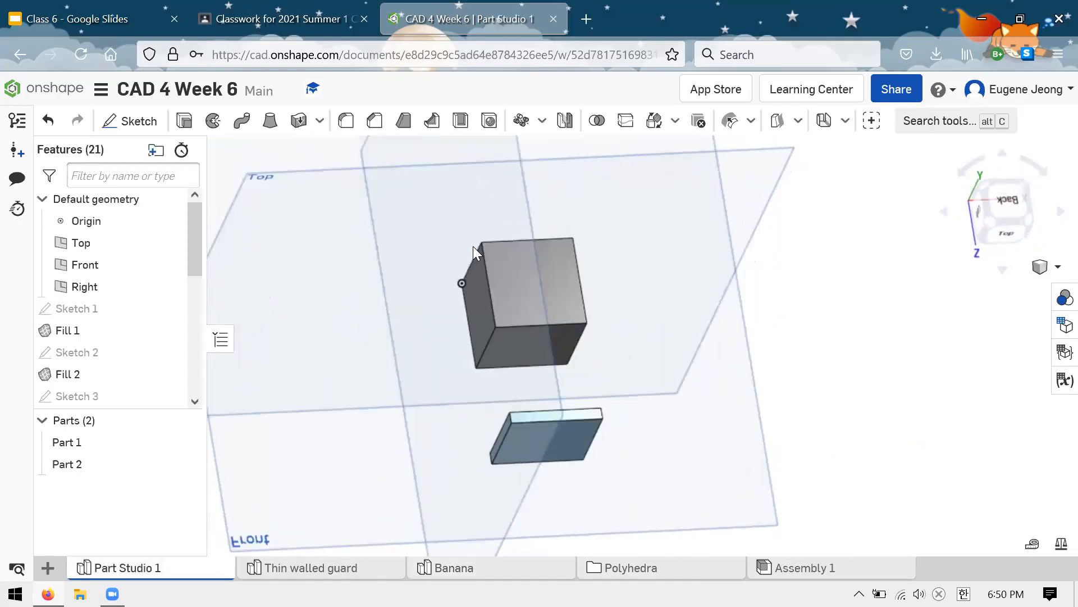
pyautogui.click(556, 276)
pyautogui.moveTo(650, 304); pyautogui.dragTo(701, 284, button='right')
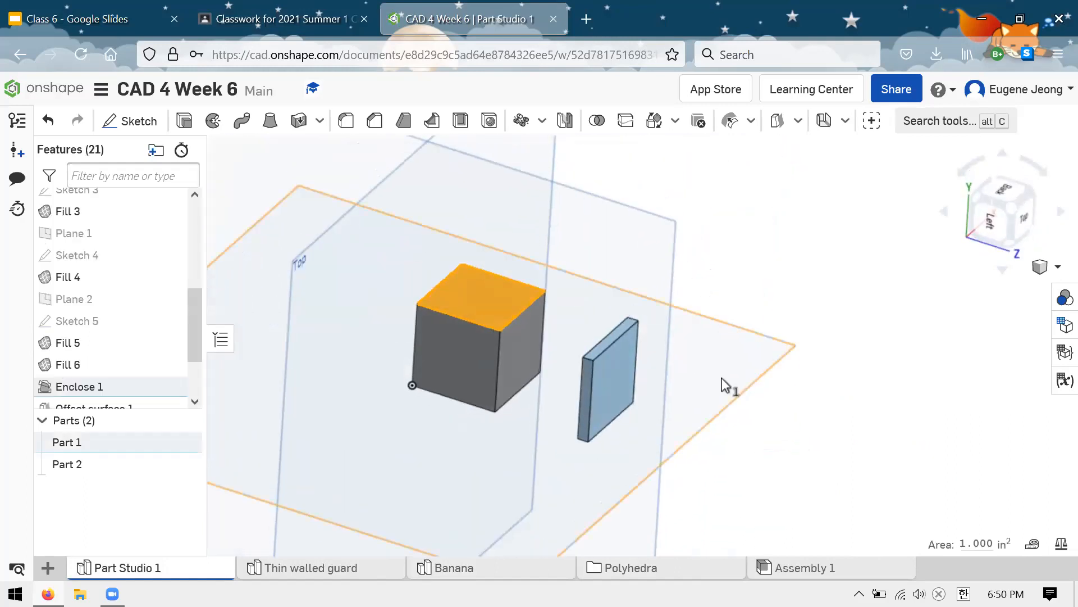
pyautogui.scroll(-2, 663, 368)
pyautogui.scroll(4, 590, 357)
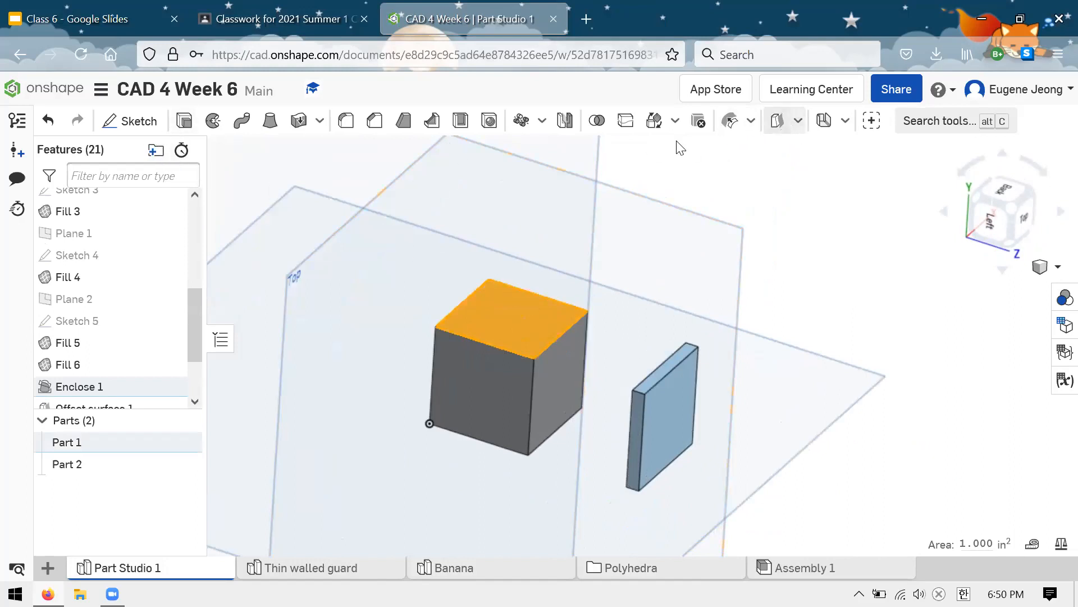
pyautogui.scroll(-2, 781, 242)
# Step: Create a plane offset 1 in from the upper face of the grey cube
pyautogui.click(798, 120)
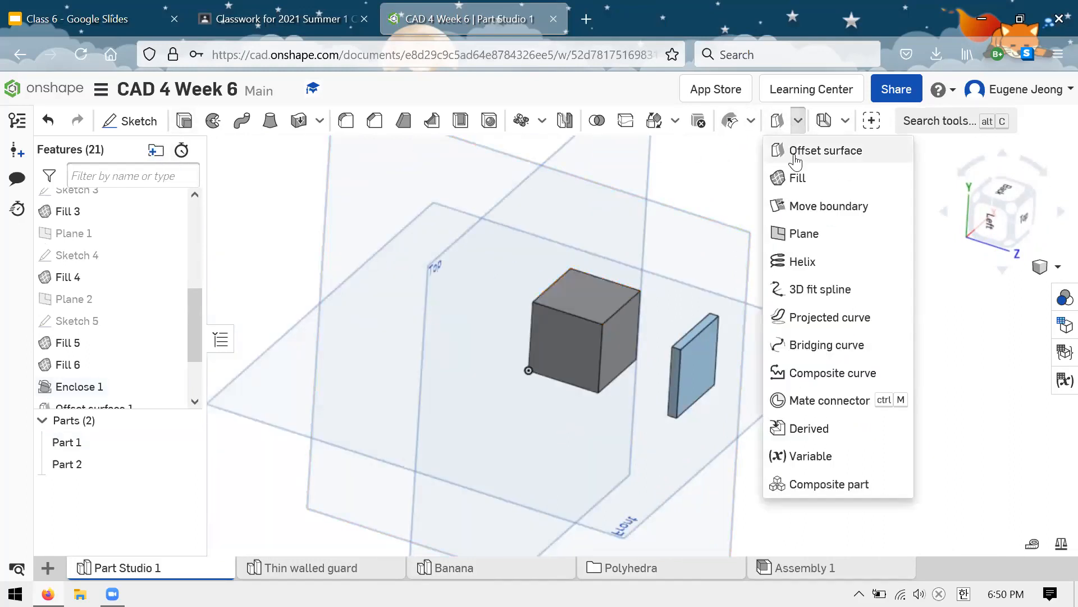
pyautogui.click(804, 233)
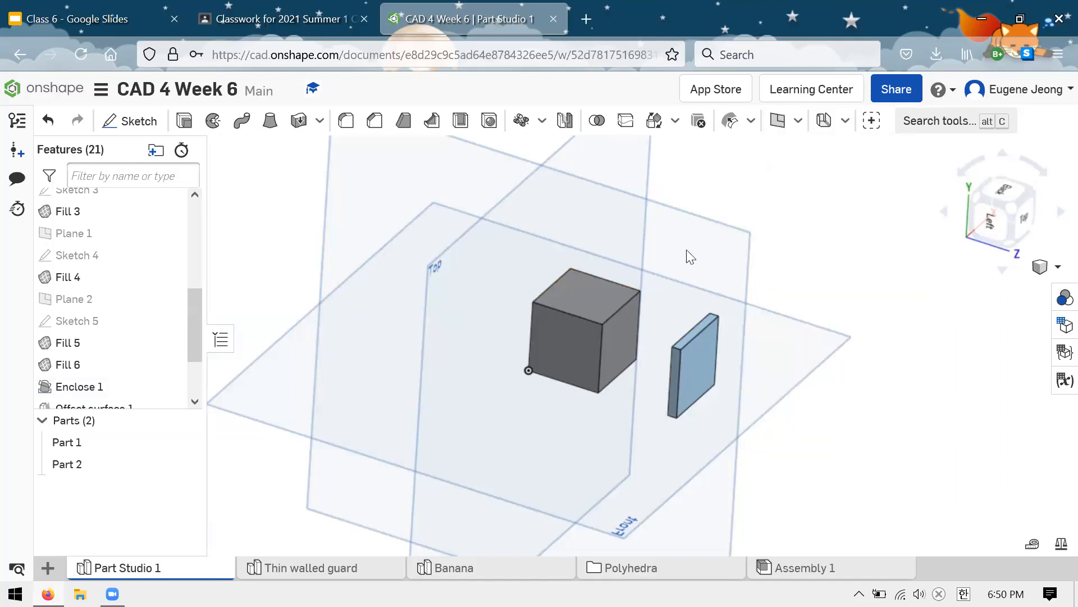
pyautogui.click(586, 308)
pyautogui.scroll(-2, 532, 453)
pyautogui.scroll(2, 634, 244)
pyautogui.moveTo(668, 278)
pyautogui.mouseDown(button='right')
pyautogui.moveTo(674, 258)
pyautogui.moveTo(715, 241)
pyautogui.moveTo(680, 290)
pyautogui.mouseUp(button='right')
pyautogui.click(356, 150)
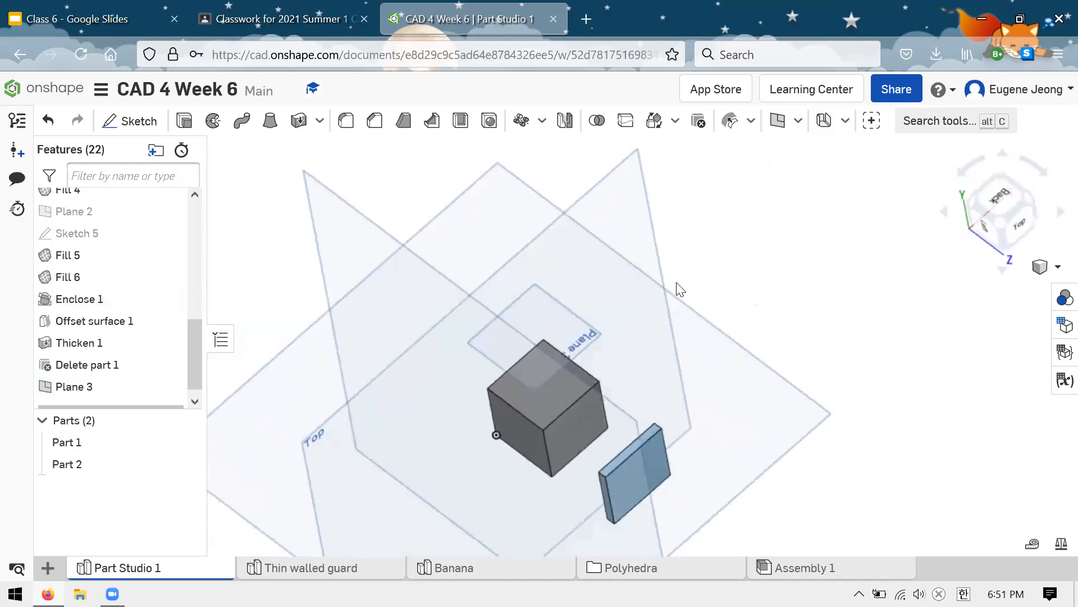
# Step: Sketch a small circle near the middle of the new offset plane above the cube and finish the sketch
pyautogui.click(545, 334)
pyautogui.click(120, 122)
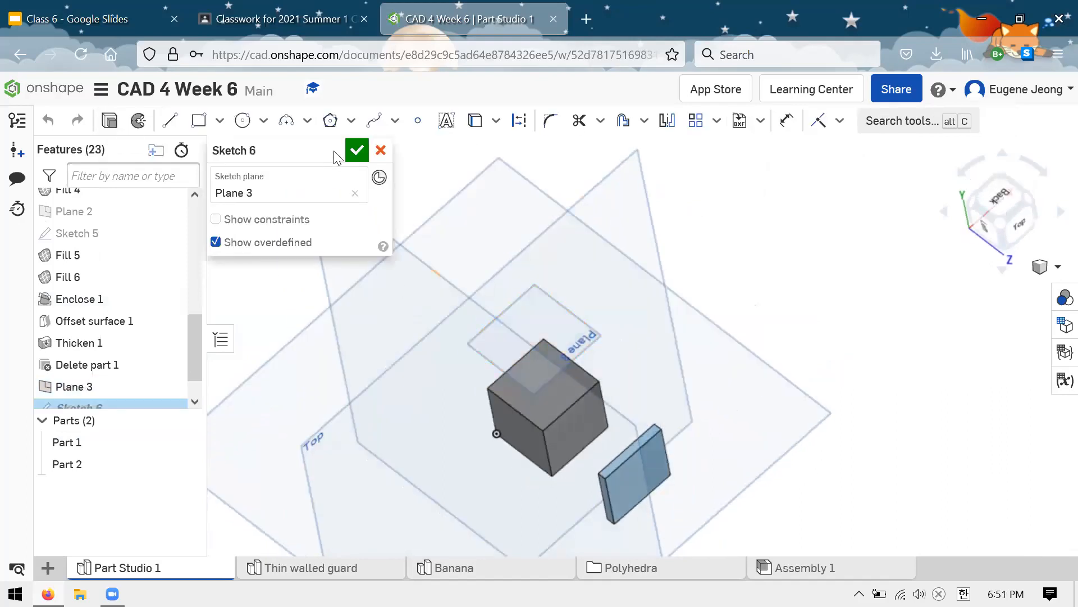
pyautogui.click(243, 120)
pyautogui.click(535, 320)
pyautogui.click(548, 317)
pyautogui.press('Escape')
pyautogui.moveTo(676, 292)
pyautogui.mouseDown(button='right')
pyautogui.moveTo(690, 253)
pyautogui.moveTo(621, 330)
pyautogui.moveTo(559, 320)
pyautogui.moveTo(601, 323)
pyautogui.mouseUp(button='right')
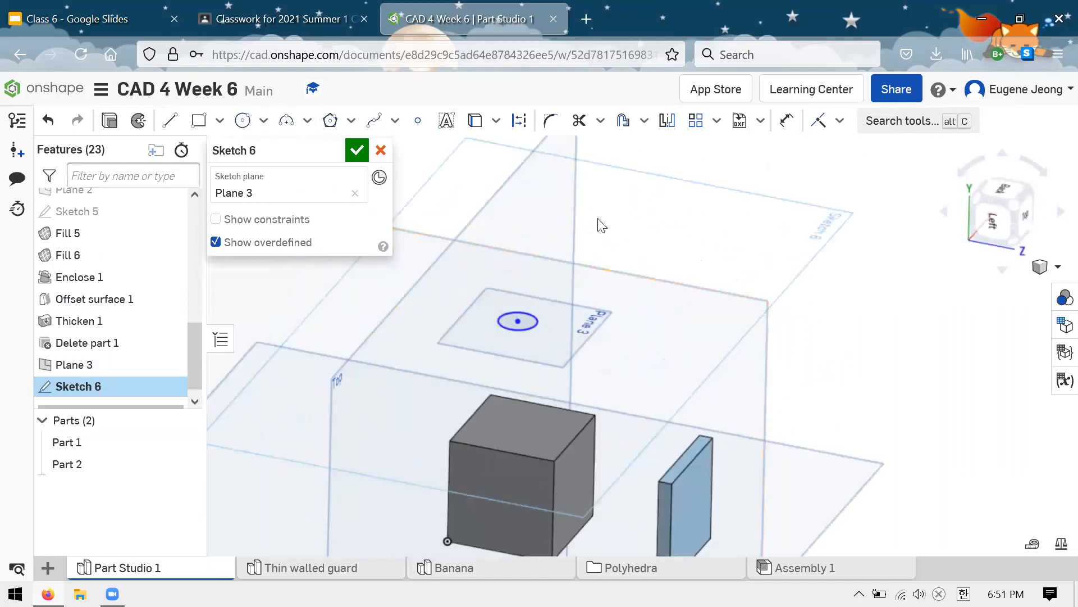
pyautogui.moveTo(601, 225); pyautogui.dragTo(424, 219, button='right')
pyautogui.click(358, 151)
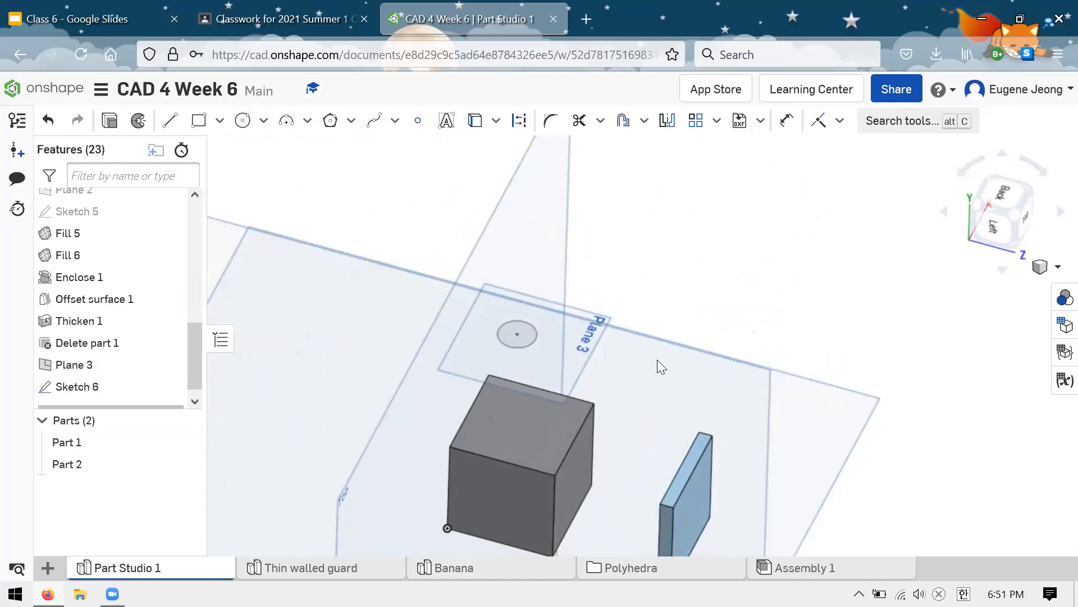
# Step: Loft a solid from the cube's upper face to the sketched circle, adding it to Part 1
pyautogui.moveTo(706, 332)
pyautogui.mouseDown(button='right')
pyautogui.moveTo(707, 289)
pyautogui.moveTo(668, 401)
pyautogui.mouseUp(button='right')
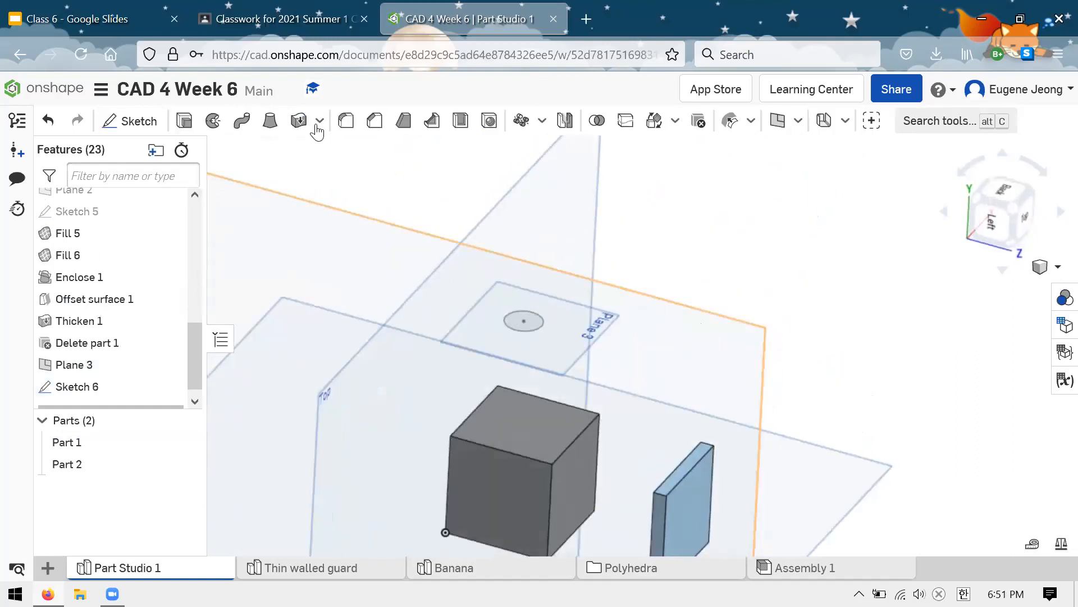
pyautogui.click(270, 120)
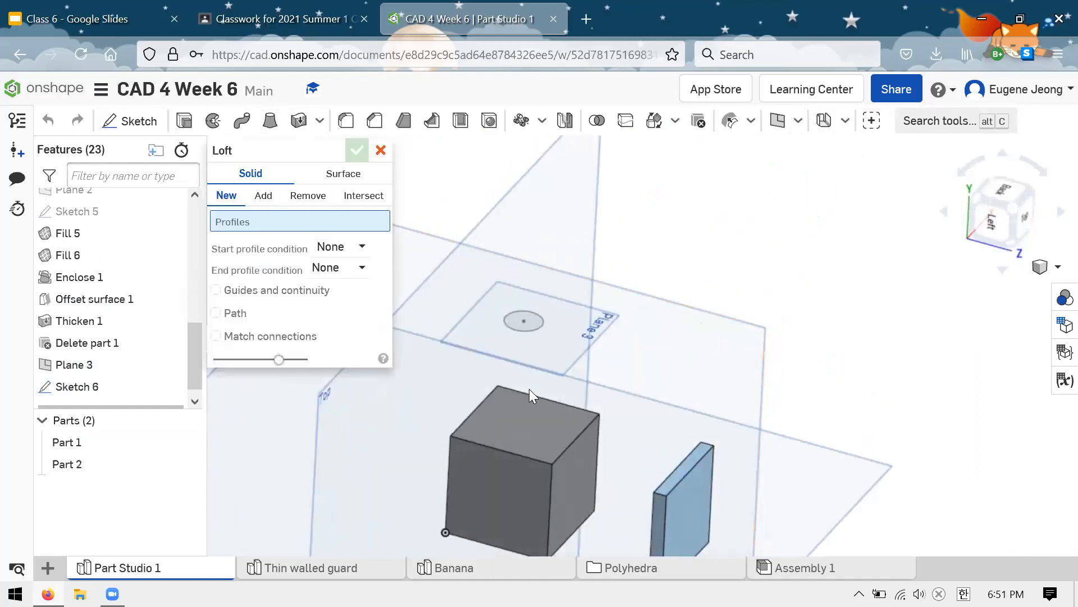
pyautogui.click(536, 322)
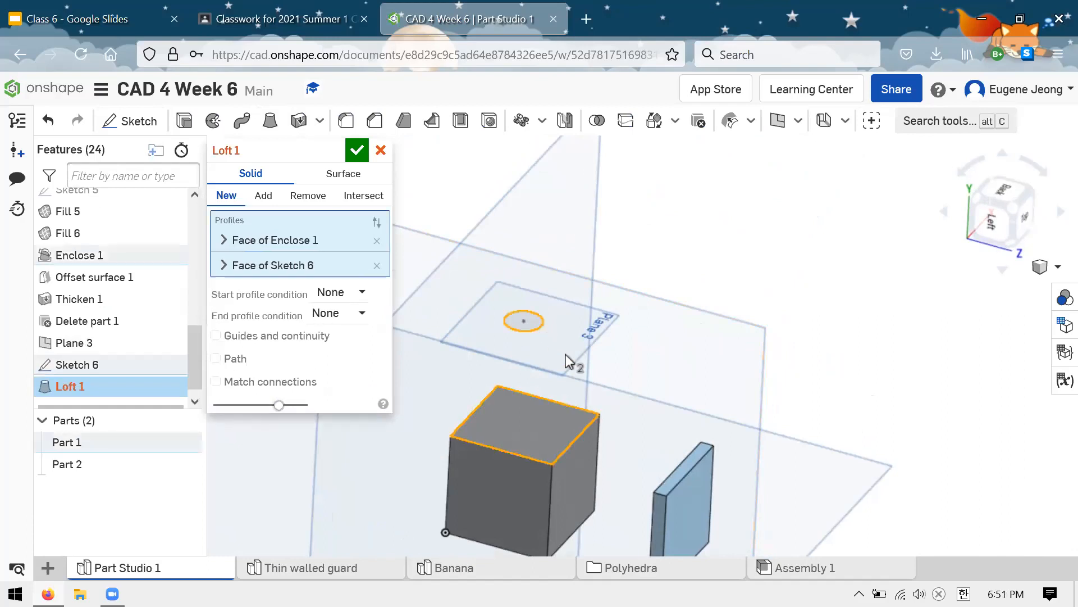
pyautogui.moveTo(621, 329); pyautogui.dragTo(660, 342, button='right')
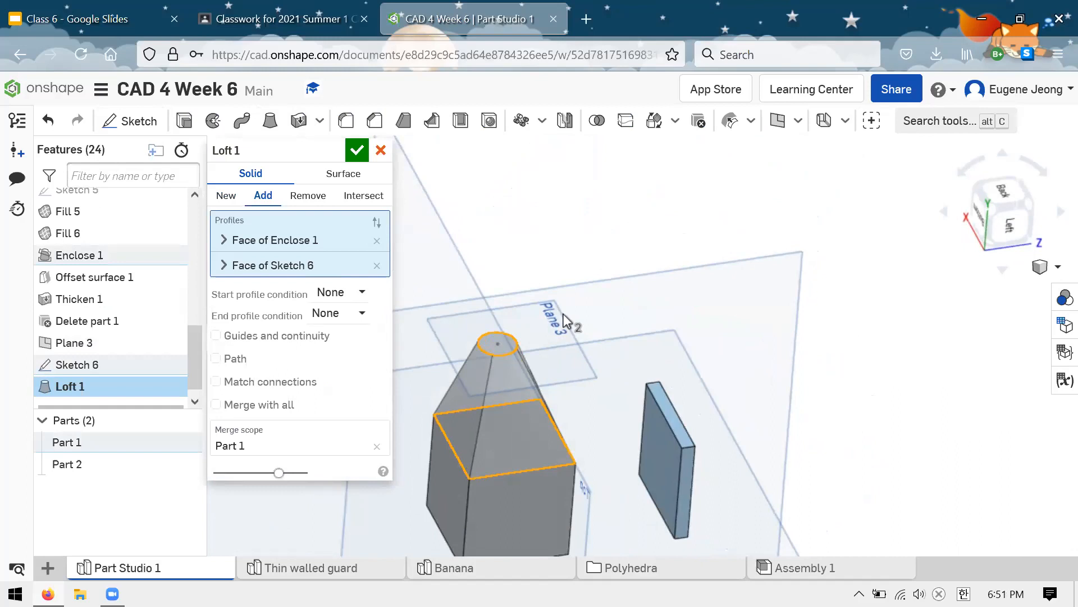
pyautogui.click(357, 151)
# Step: Examine the edges where the loft meets the cube to check how sharply their directions change at the corners
pyautogui.moveTo(650, 261); pyautogui.dragTo(589, 402, button='right')
pyautogui.scroll(5, 539, 396)
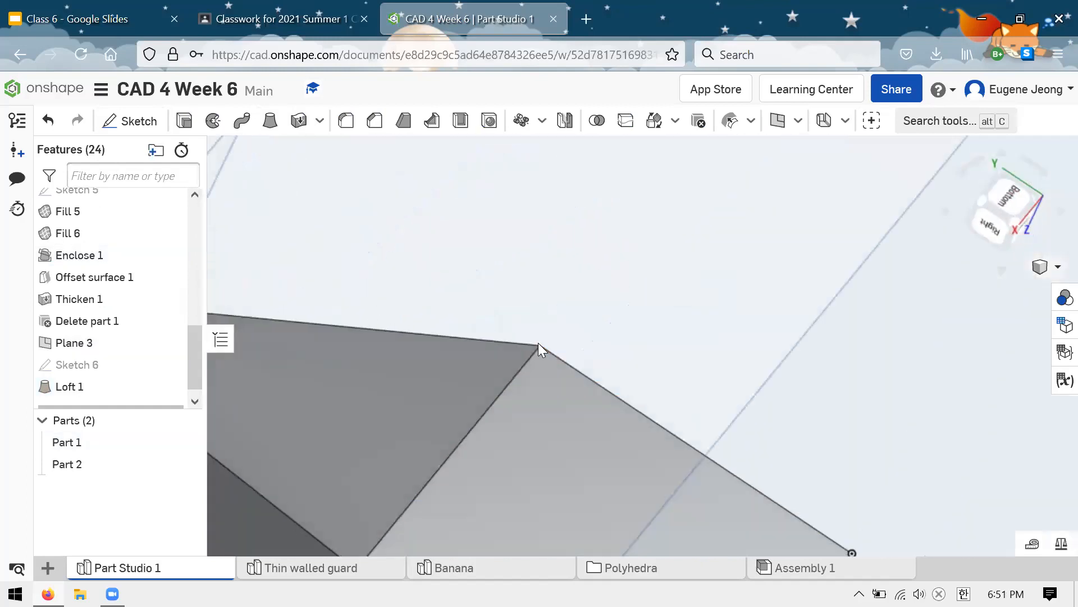
pyautogui.click(553, 352)
pyautogui.moveTo(554, 352); pyautogui.dragTo(590, 312, button='right')
pyautogui.click(552, 353)
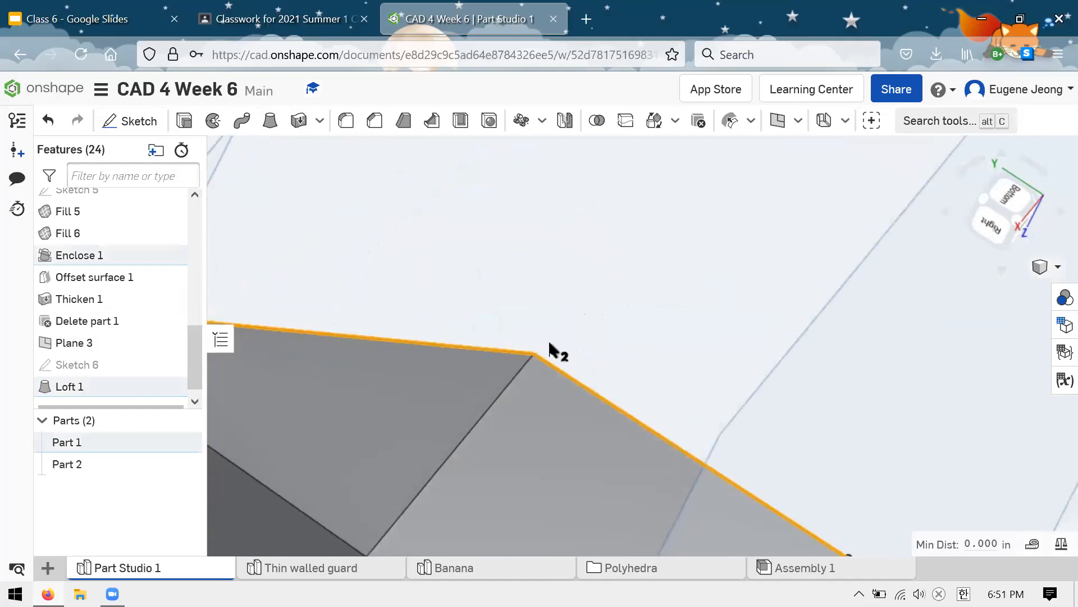
pyautogui.click(537, 358)
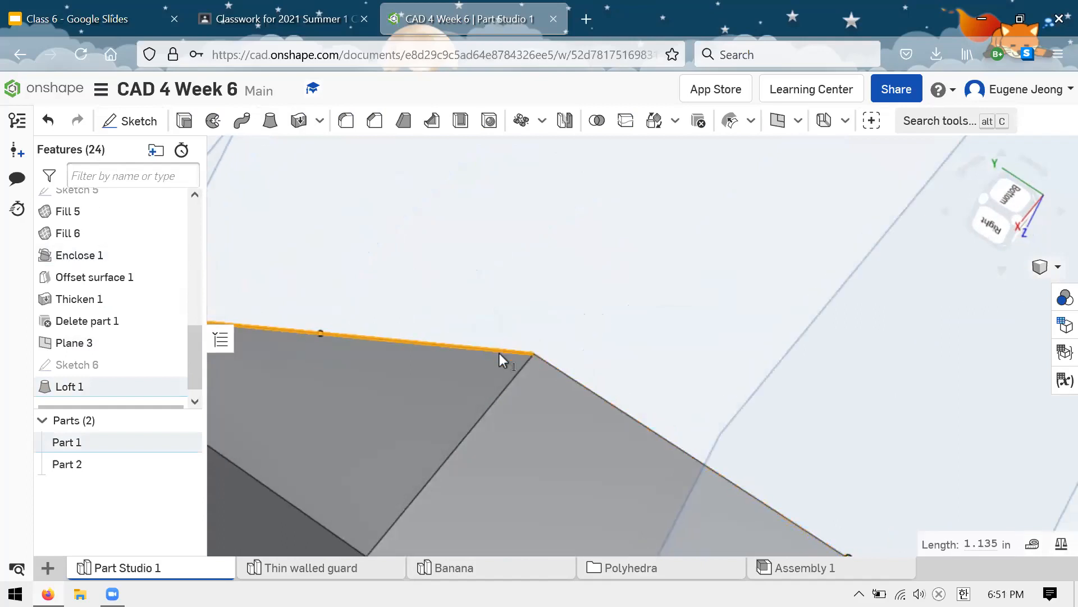
pyautogui.click(601, 307)
pyautogui.moveTo(601, 306)
pyautogui.mouseDown(button='right')
pyautogui.moveTo(630, 269)
pyautogui.moveTo(503, 347)
pyautogui.mouseUp(button='right')
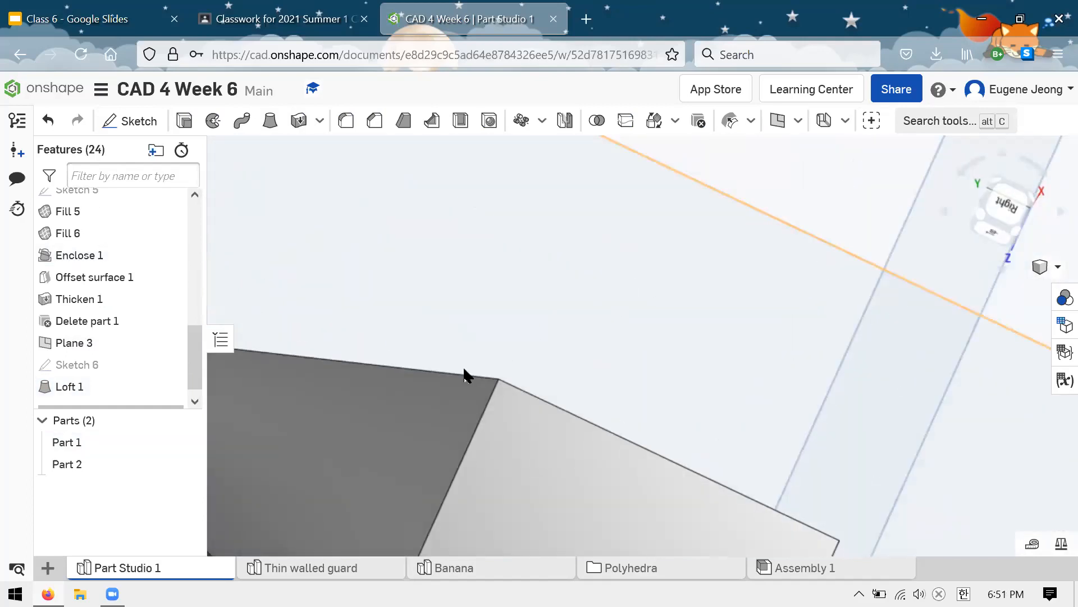
pyautogui.click(470, 376)
pyautogui.click(523, 389)
pyautogui.scroll(-4, 603, 262)
pyautogui.scroll(3, 518, 406)
pyautogui.moveTo(518, 407); pyautogui.dragTo(536, 385, button='right')
pyautogui.click(467, 354)
pyautogui.click(507, 364)
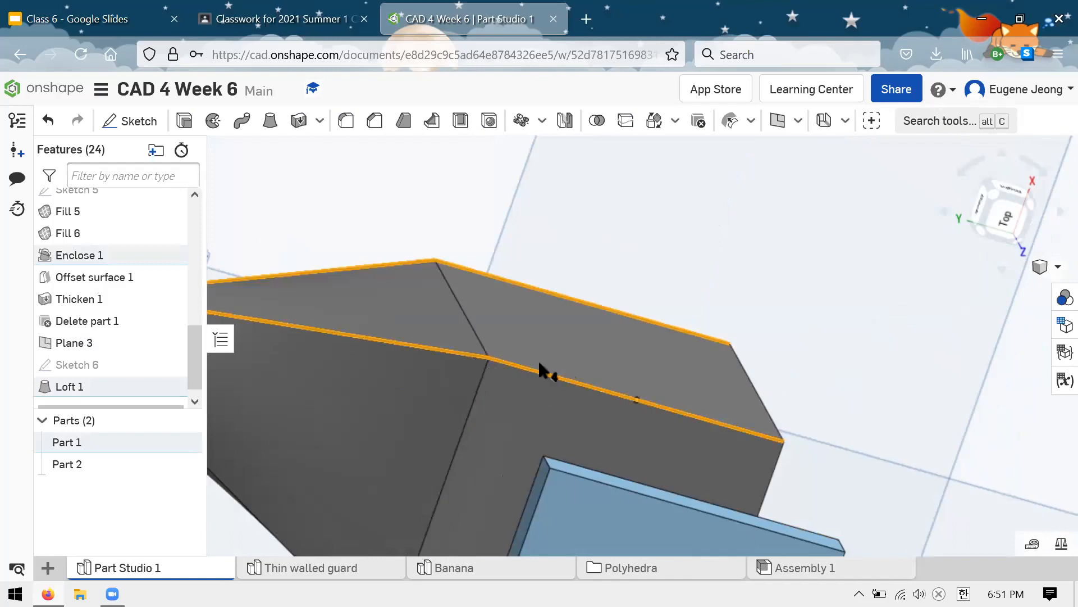
pyautogui.scroll(-4, 702, 333)
pyautogui.click(265, 193)
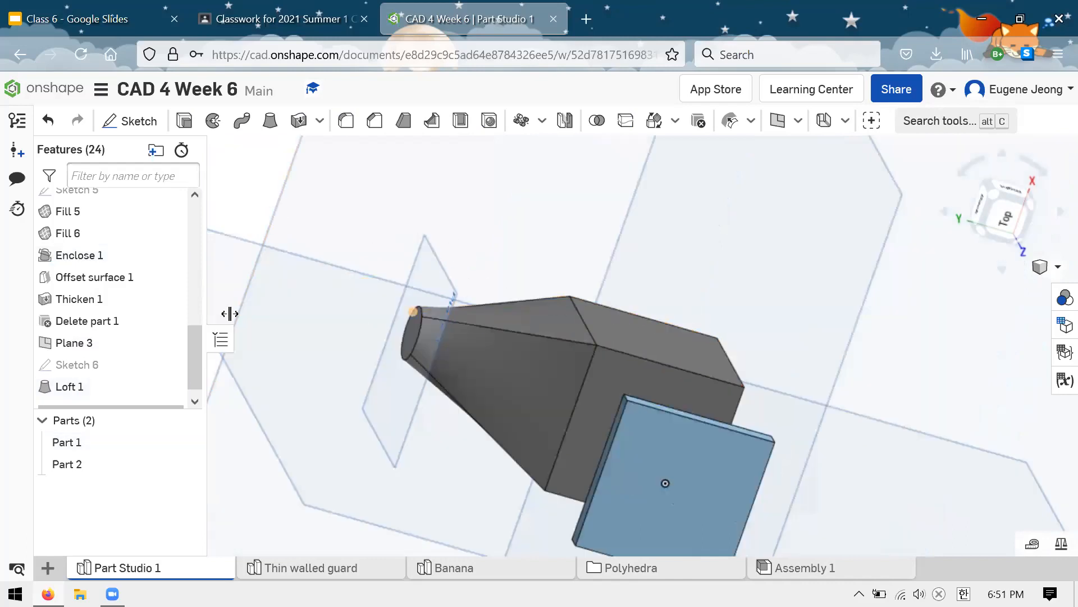
# Step: Edit Loft 1 and set its start profile condition to Match tangent at the cube face
pyautogui.rightClick(112, 386)
pyautogui.click(145, 203)
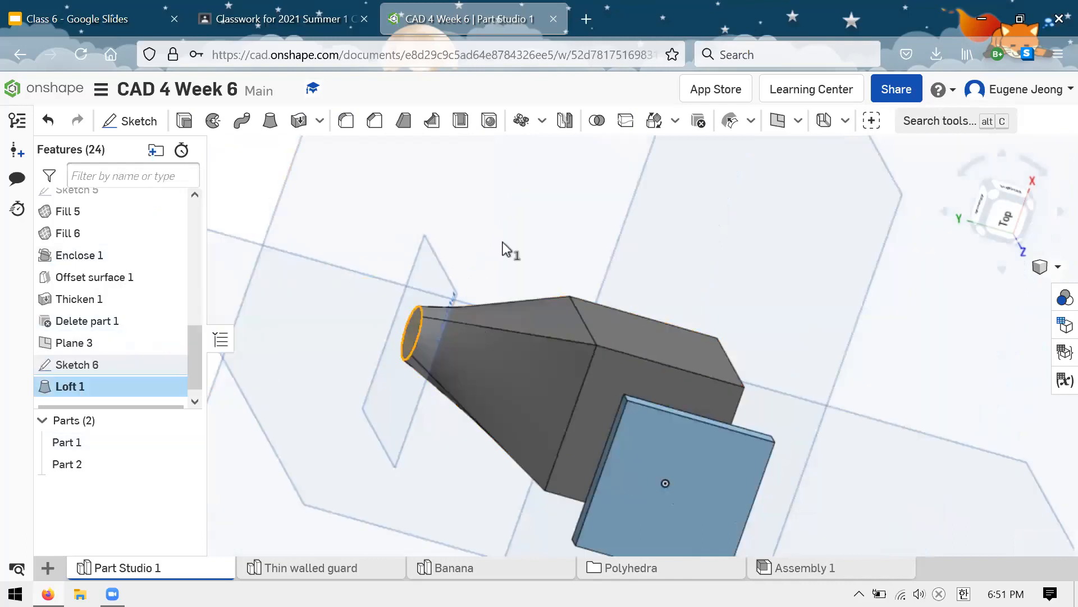
pyautogui.moveTo(530, 270); pyautogui.dragTo(660, 271, button='middle')
pyautogui.scroll(-1, 660, 271)
pyautogui.moveTo(761, 266); pyautogui.dragTo(649, 334, button='right')
pyautogui.scroll(4, 723, 348)
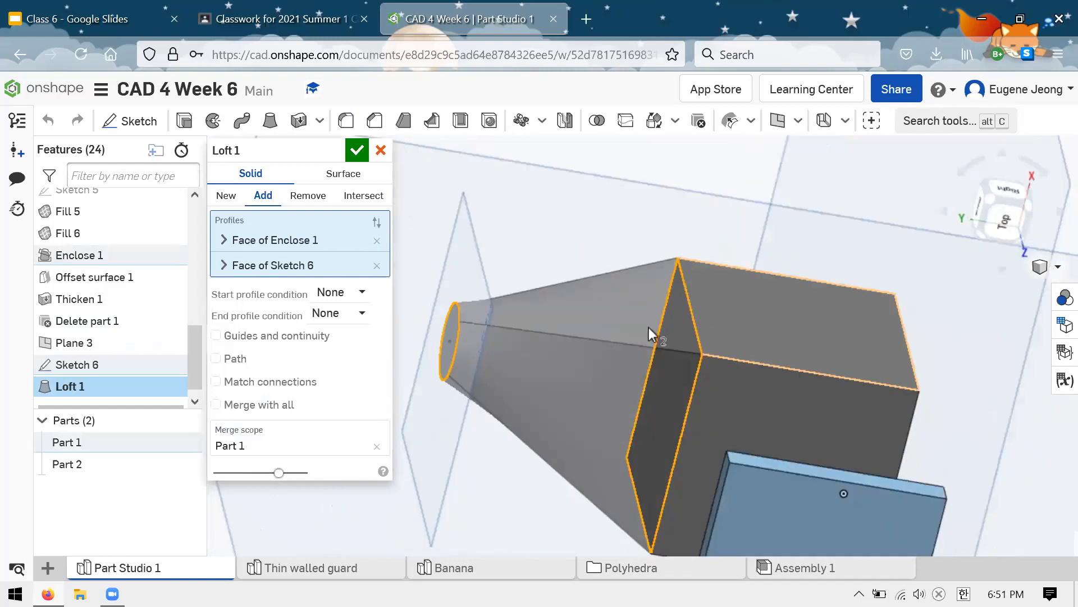
pyautogui.click(362, 291)
pyautogui.click(301, 301)
pyautogui.click(365, 292)
pyautogui.click(380, 290)
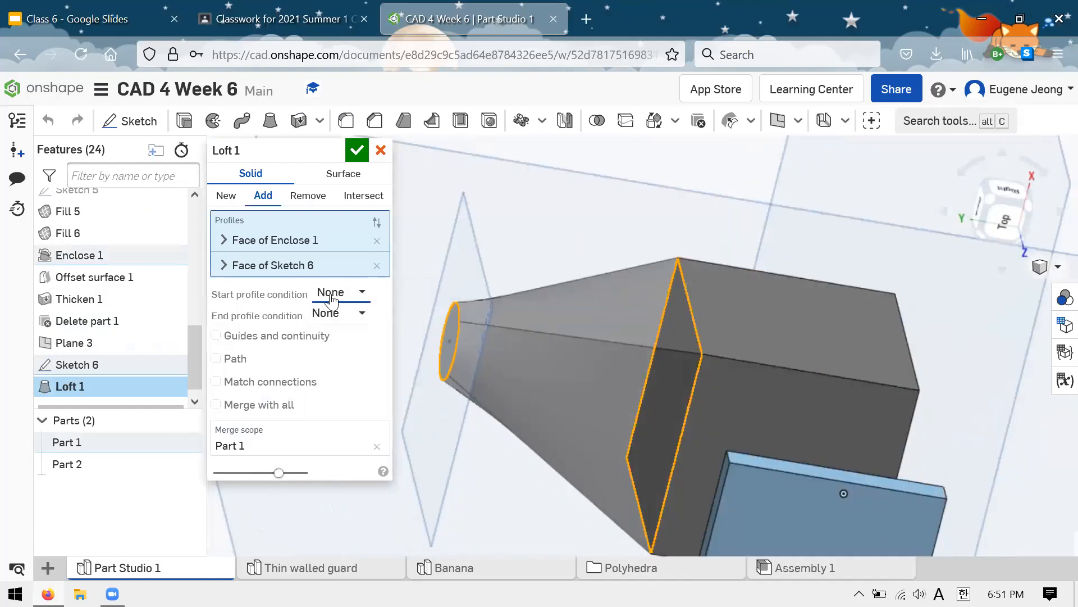
pyautogui.click(363, 292)
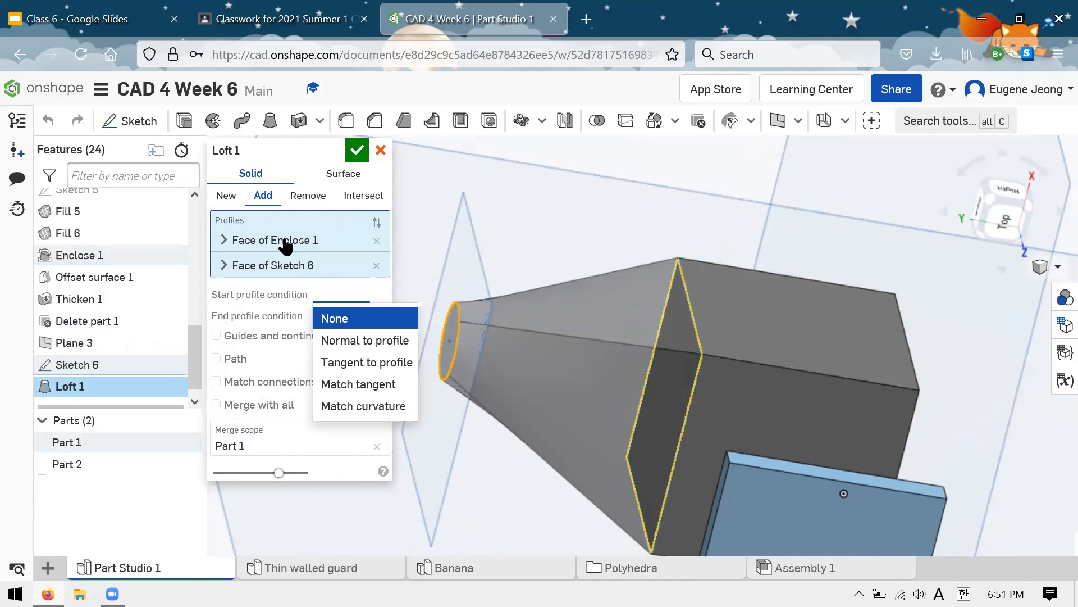
pyautogui.click(369, 384)
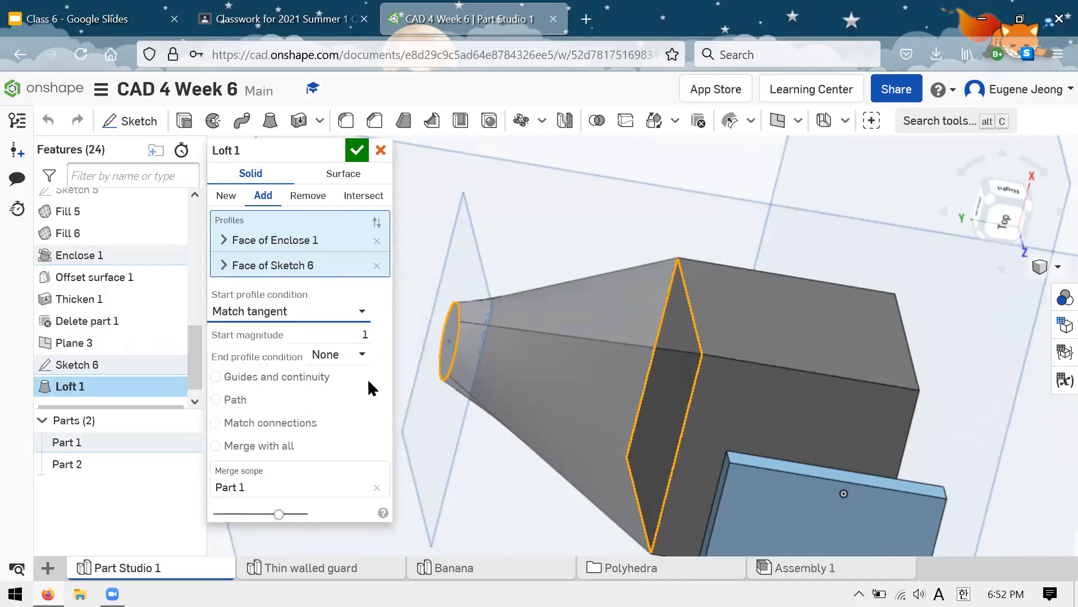
# Step: Inspect the tangent transition from the cube face in the loft preview and accept the Loft 1 edit
pyautogui.scroll(-2, 735, 284)
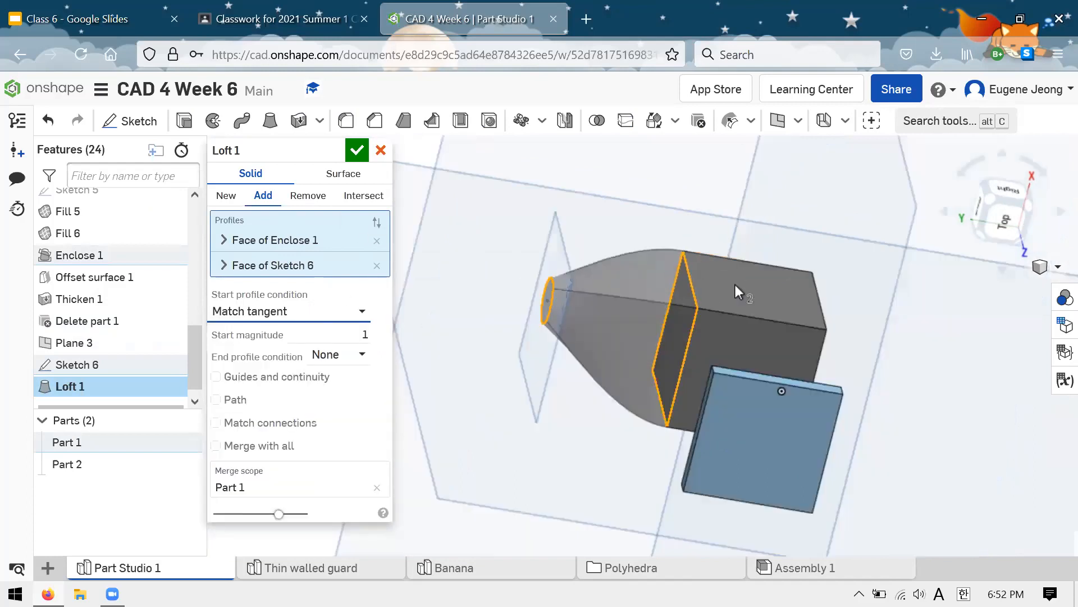
pyautogui.scroll(5, 690, 278)
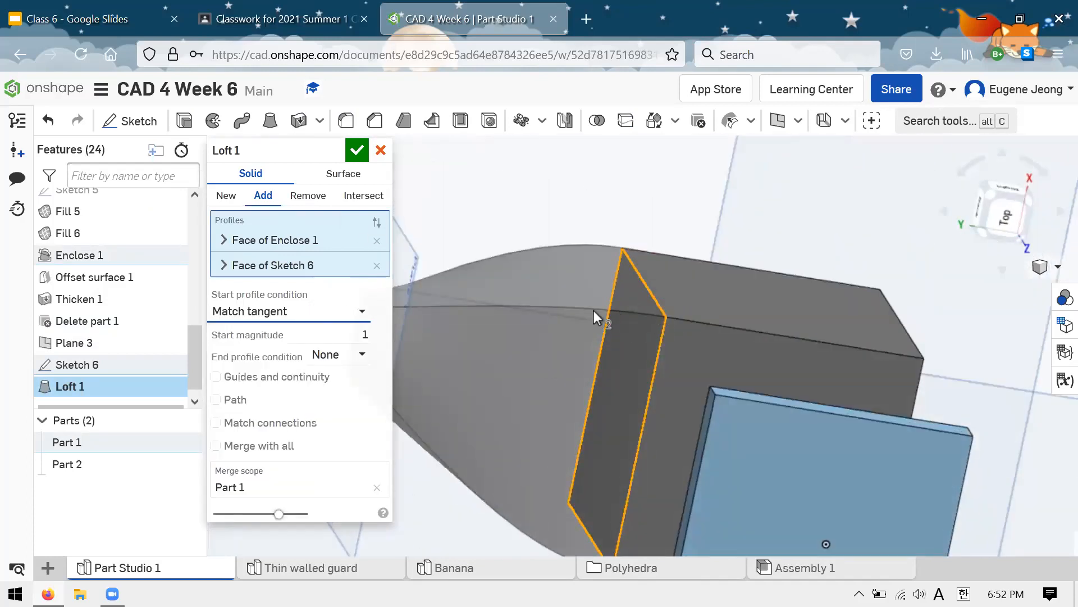
pyautogui.scroll(-2, 659, 304)
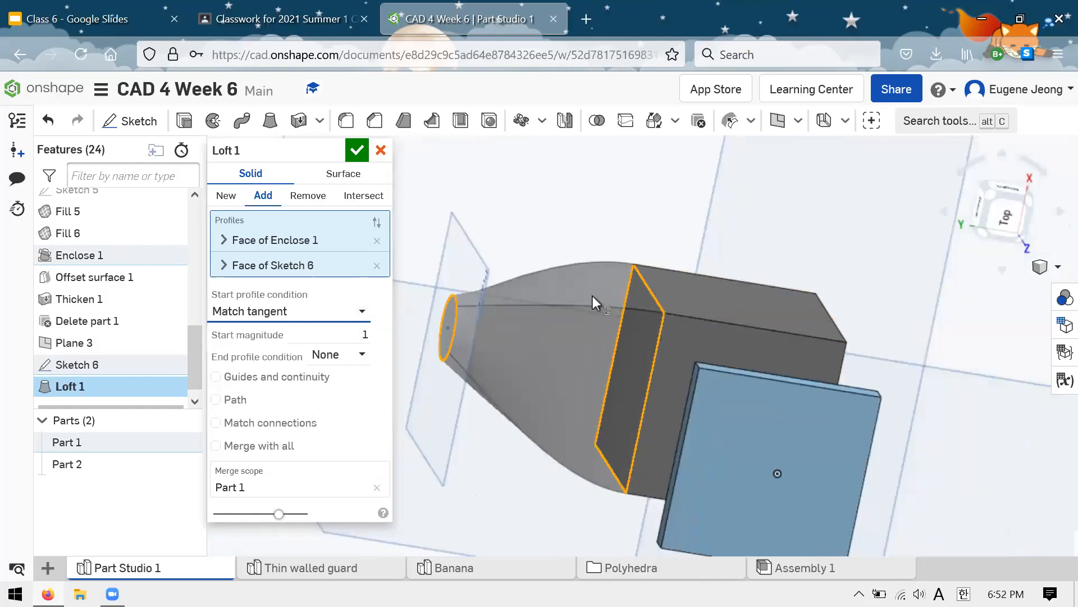
pyautogui.scroll(3, 646, 296)
pyautogui.scroll(-1, 734, 321)
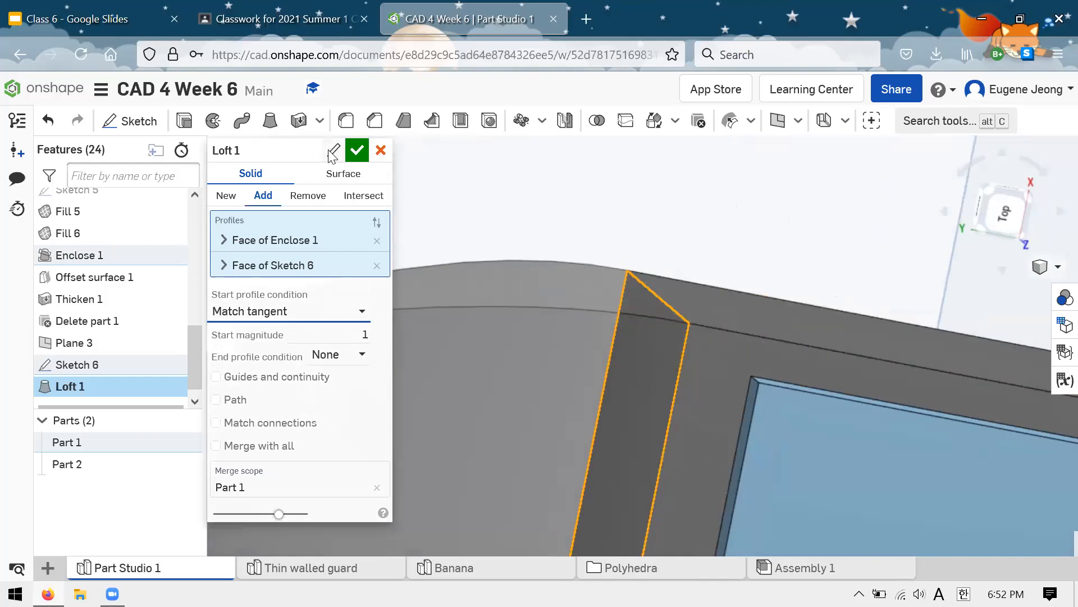
pyautogui.click(356, 150)
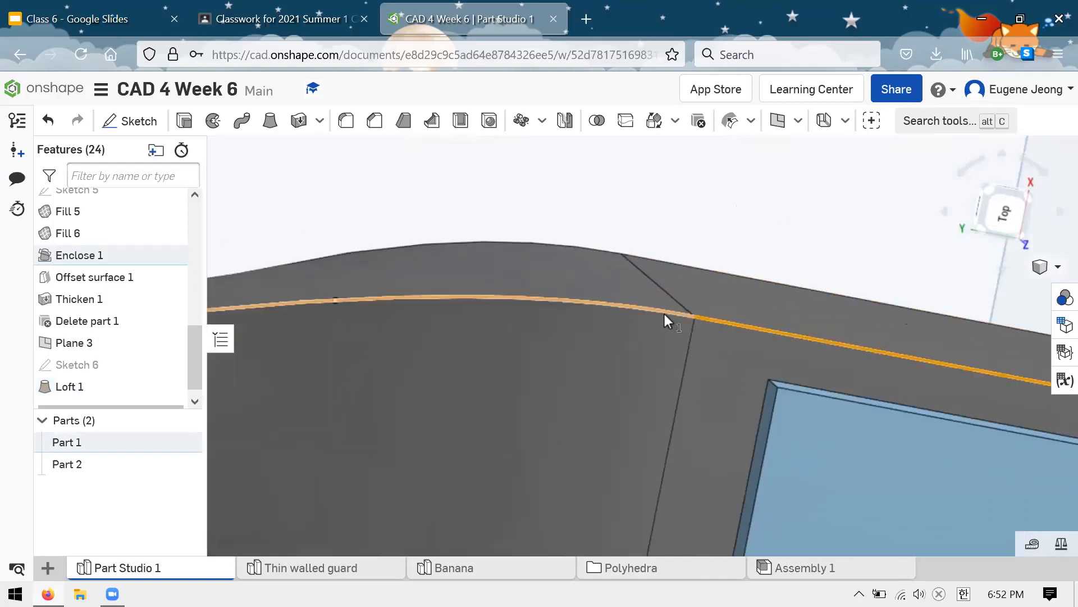
# Step: Examine how the cube's vertical edges continue into the curved edges of the loft
pyautogui.click(664, 314)
pyautogui.moveTo(696, 342)
pyautogui.mouseDown(button='right')
pyautogui.moveTo(697, 324)
pyautogui.moveTo(701, 331)
pyautogui.moveTo(568, 321)
pyautogui.moveTo(723, 344)
pyautogui.moveTo(722, 301)
pyautogui.moveTo(764, 284)
pyautogui.moveTo(683, 337)
pyautogui.moveTo(696, 319)
pyautogui.moveTo(685, 310)
pyautogui.moveTo(693, 332)
pyautogui.moveTo(769, 362)
pyautogui.moveTo(787, 349)
pyautogui.moveTo(758, 268)
pyautogui.moveTo(738, 297)
pyautogui.moveTo(743, 305)
pyautogui.moveTo(787, 241)
pyautogui.moveTo(766, 303)
pyautogui.moveTo(743, 264)
pyautogui.moveTo(801, 251)
pyautogui.moveTo(657, 304)
pyautogui.mouseUp(button='right')
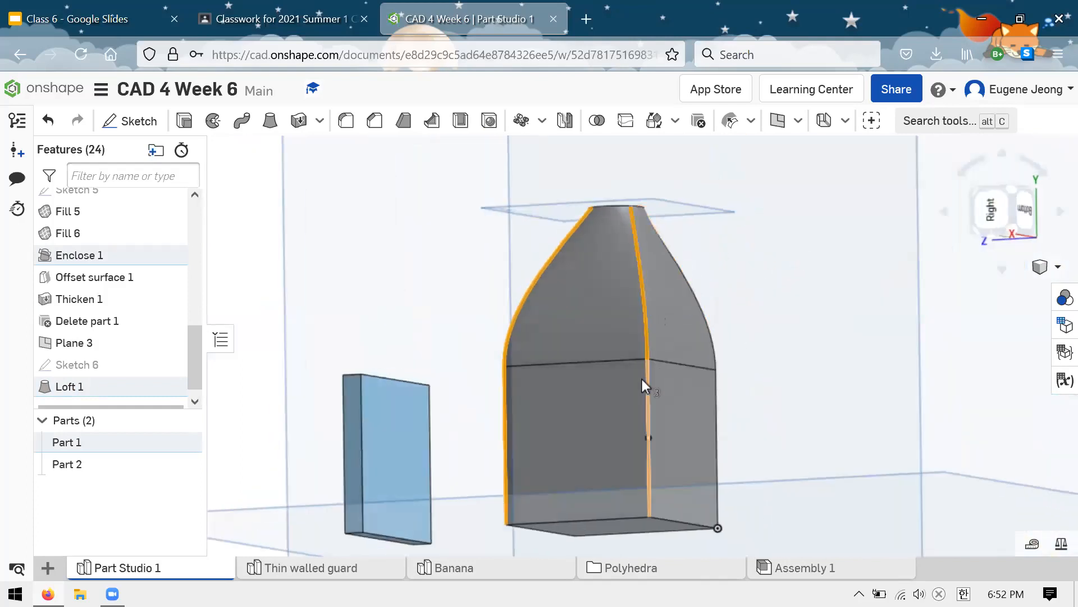
pyautogui.moveTo(646, 376); pyautogui.dragTo(650, 320, button='right')
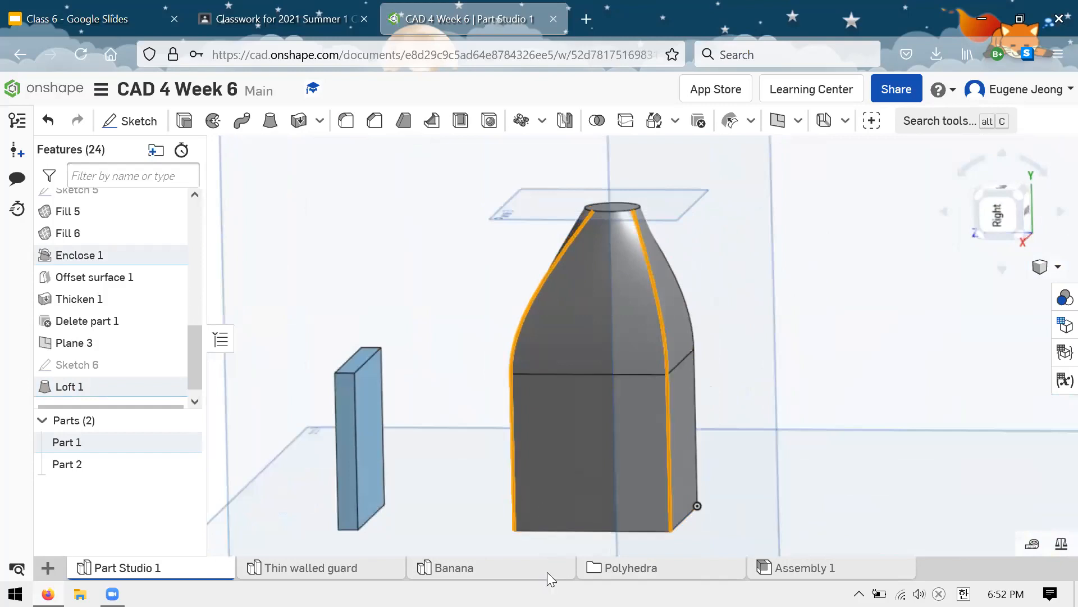
# Step: Switch to the Banana part studio and examine the transition where the tapered end meets the curved body
pyautogui.click(444, 570)
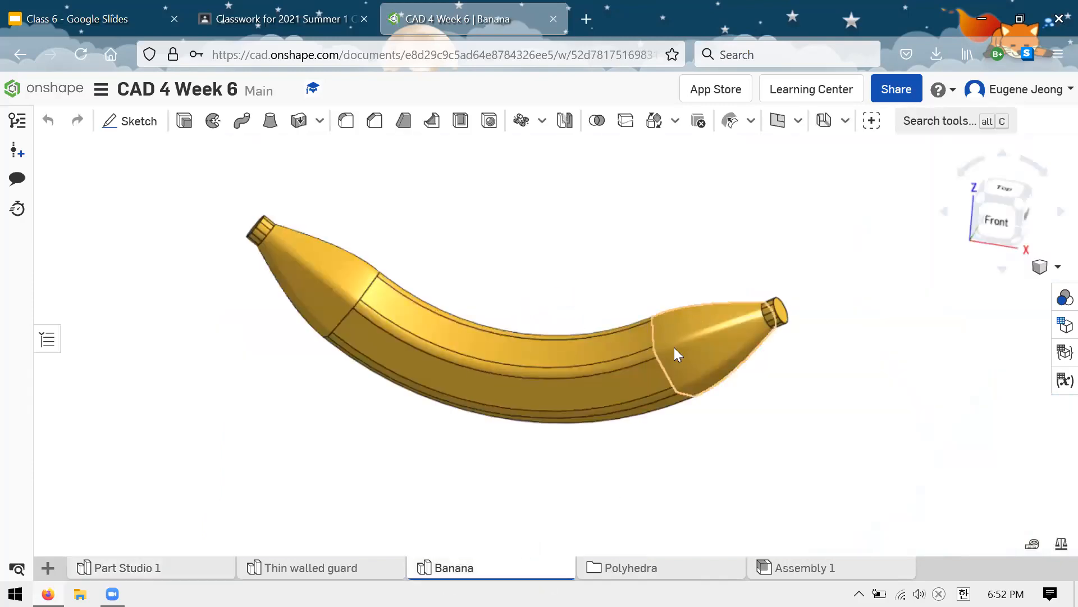
pyautogui.scroll(3, 673, 346)
pyautogui.click(649, 351)
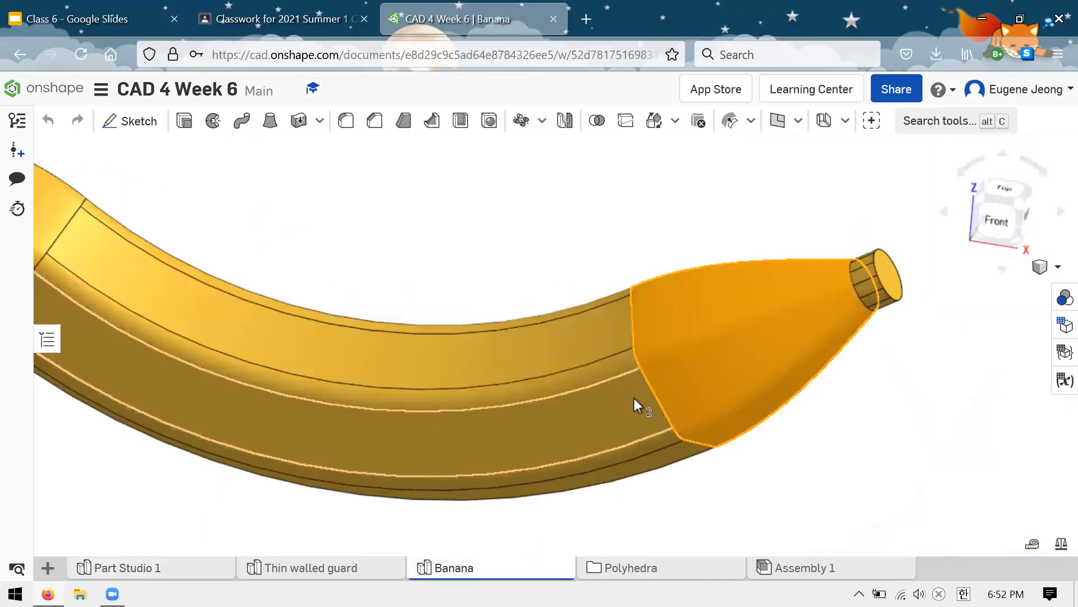
pyautogui.moveTo(712, 366); pyautogui.dragTo(749, 423, button='right')
pyautogui.scroll(5, 642, 376)
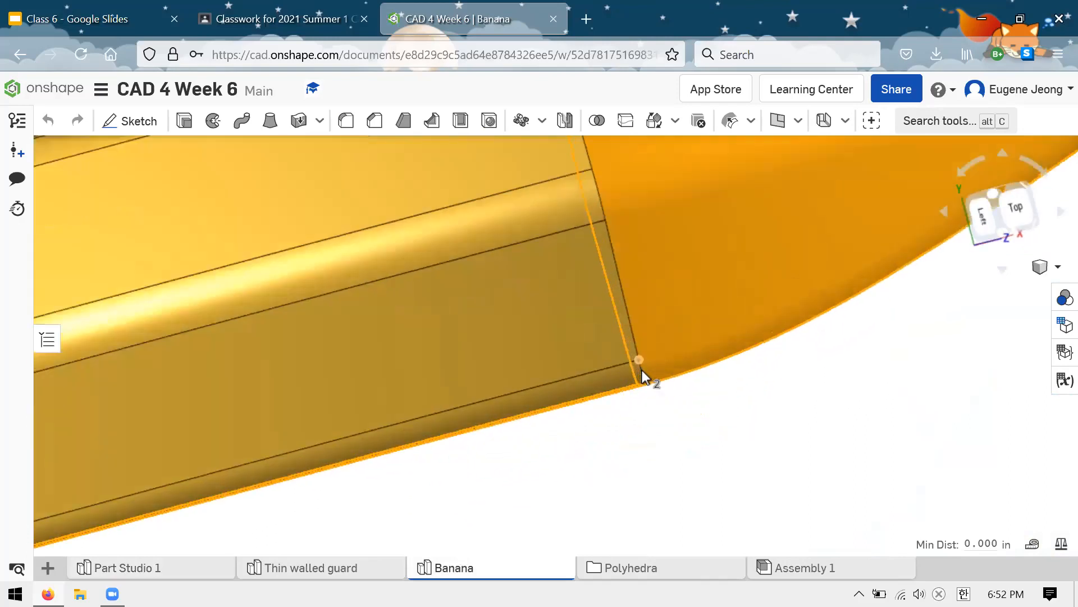
pyautogui.scroll(2, 642, 371)
pyautogui.scroll(-2, 696, 408)
pyautogui.rightClick(696, 409)
pyautogui.click(680, 447)
pyautogui.scroll(-5, 684, 430)
pyautogui.moveTo(699, 441); pyautogui.dragTo(727, 438, button='right')
pyautogui.click(520, 472)
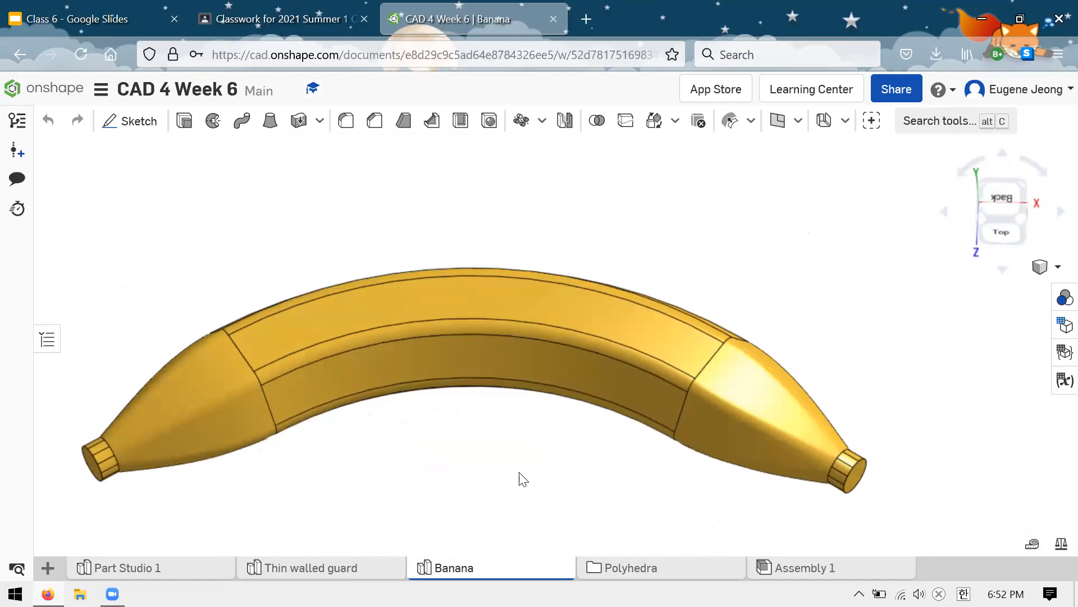
pyautogui.scroll(-2, 521, 472)
pyautogui.scroll(-3, 601, 346)
pyautogui.scroll(3, 485, 402)
pyautogui.scroll(2, 651, 330)
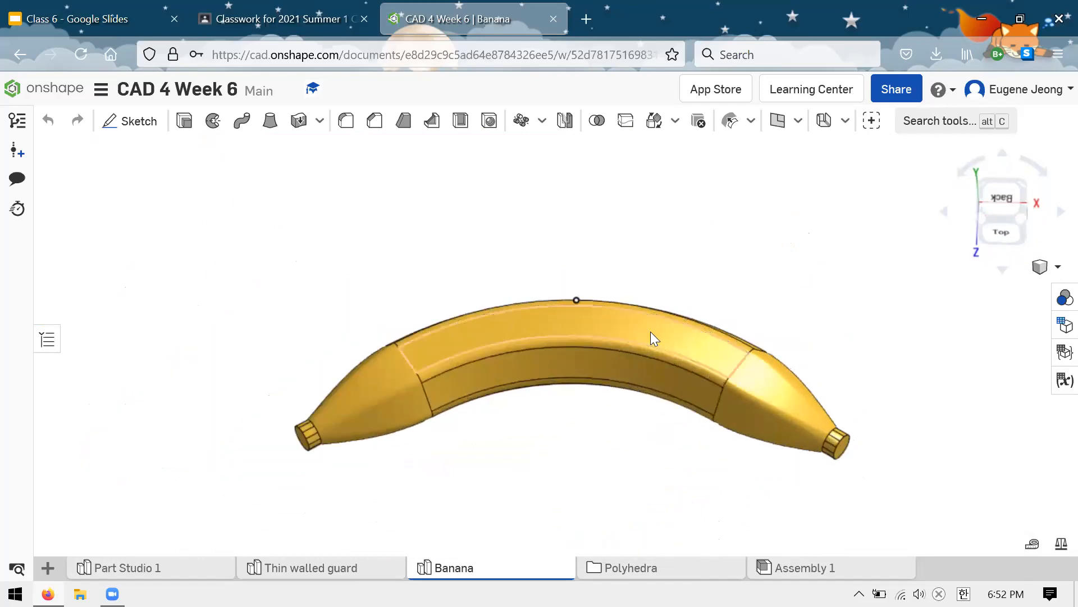
pyautogui.scroll(-2, 478, 218)
pyautogui.scroll(1, 570, 259)
pyautogui.scroll(1, 627, 284)
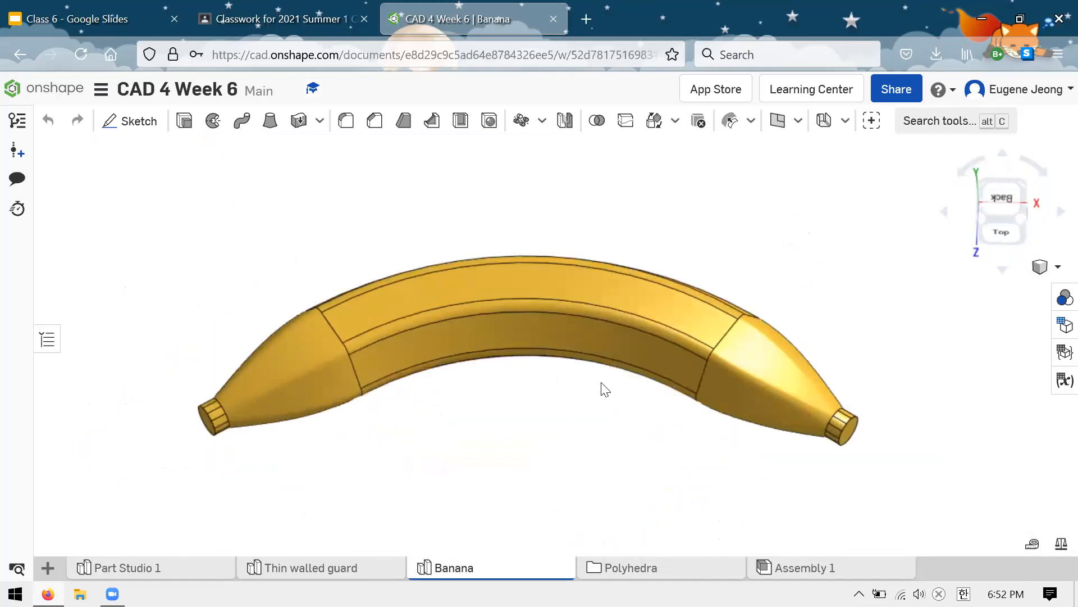
# Step: Open the Dodecahedron part studio in the Polyhedra folder and hide its feature list
pyautogui.click(627, 567)
pyautogui.click(606, 563)
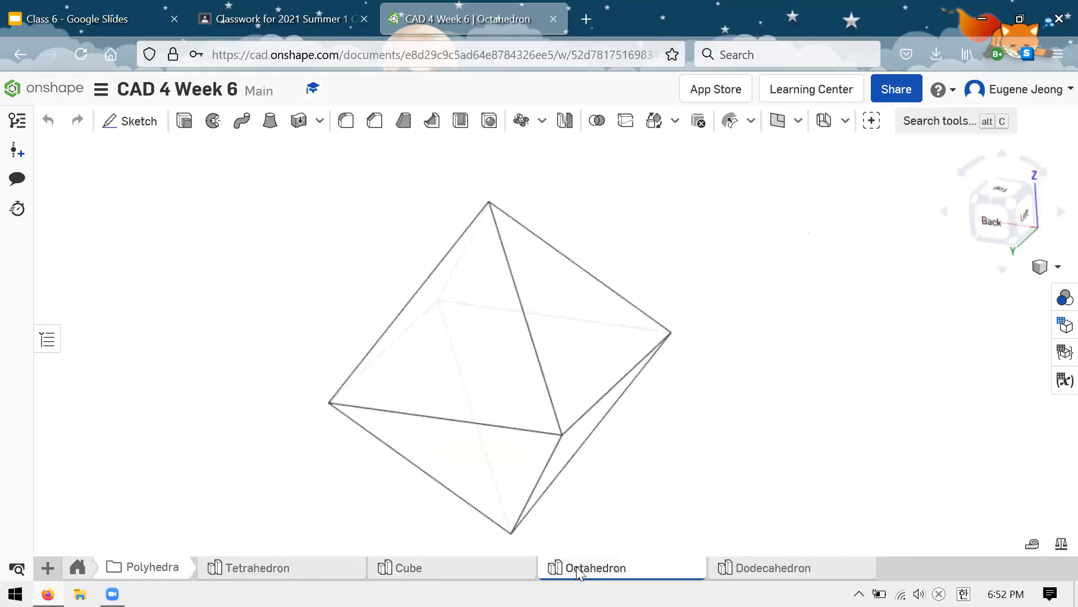
pyautogui.click(739, 567)
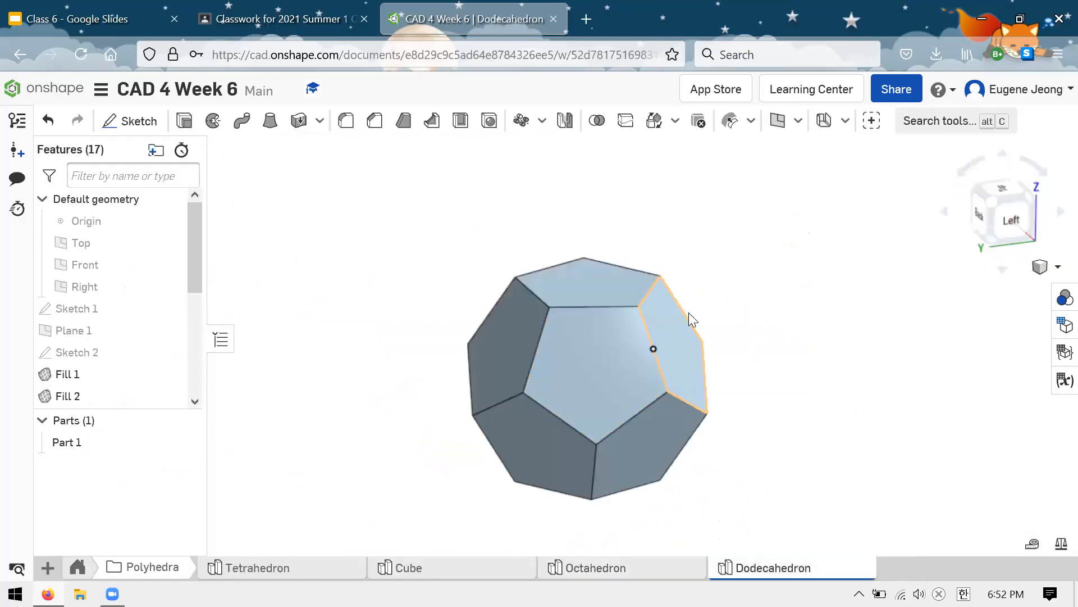
pyautogui.click(220, 339)
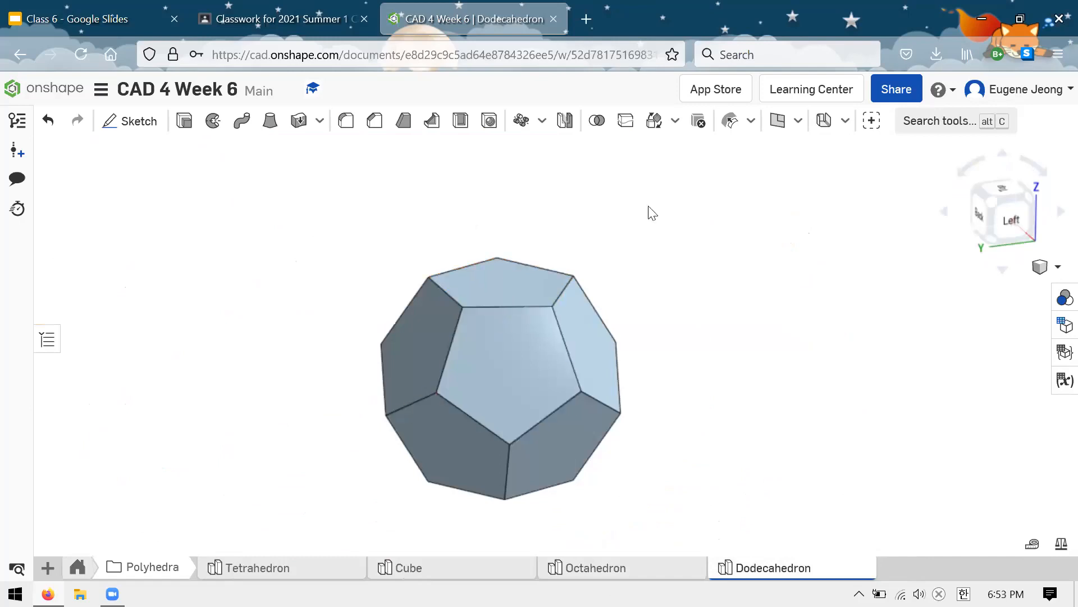
# Step: Examine the dodecahedron's pentagonal faces from different sides
pyautogui.scroll(-2, 650, 209)
pyautogui.scroll(2, 522, 279)
pyautogui.moveTo(674, 289); pyautogui.dragTo(736, 282, button='right')
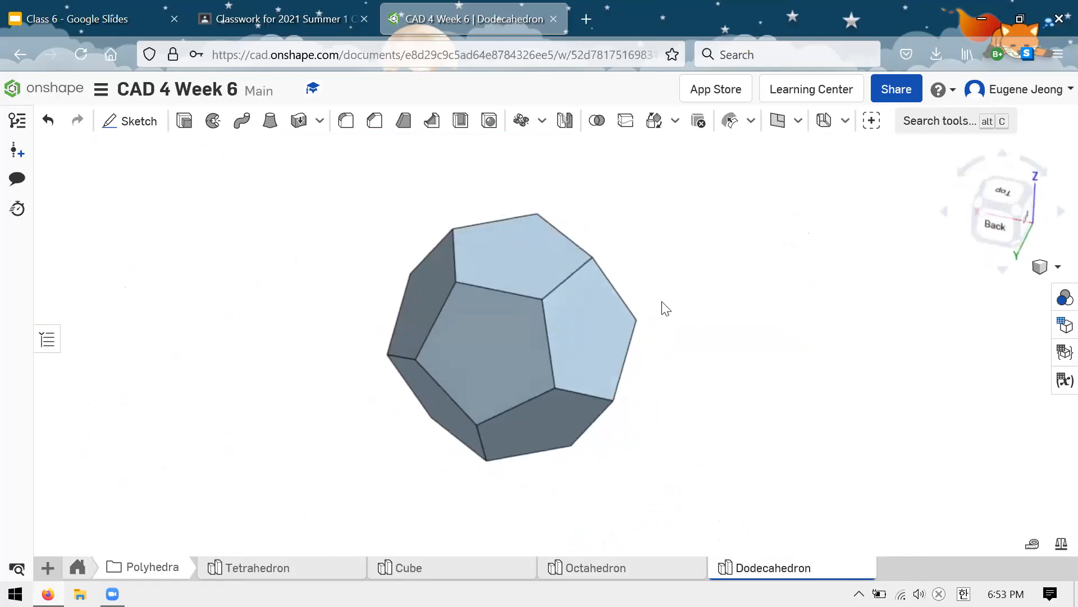
pyautogui.scroll(3, 424, 349)
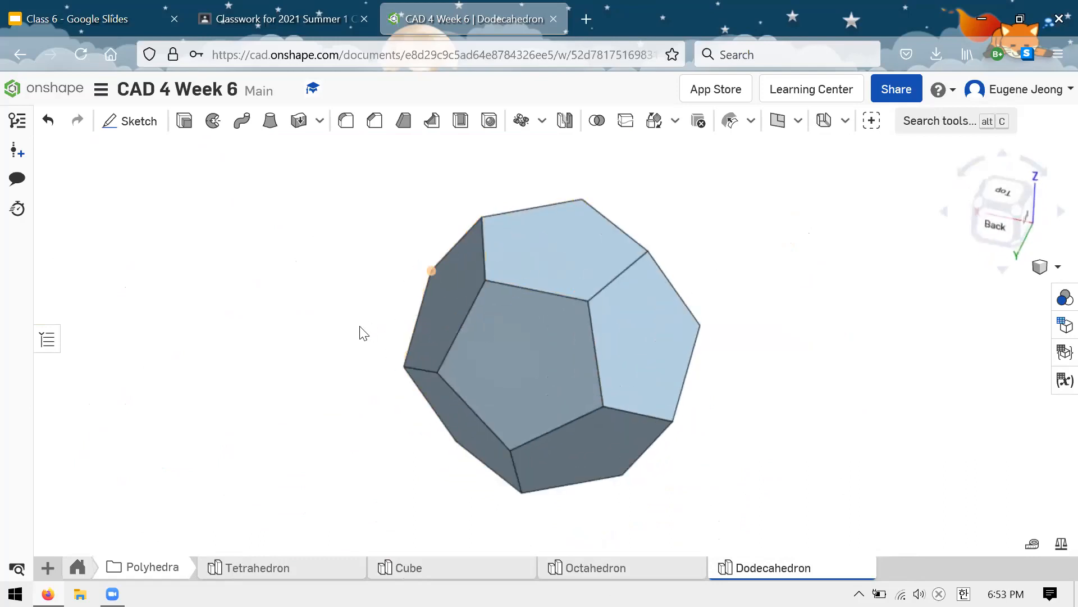
pyautogui.scroll(2, 367, 365)
pyautogui.moveTo(866, 346); pyautogui.dragTo(875, 342, button='right')
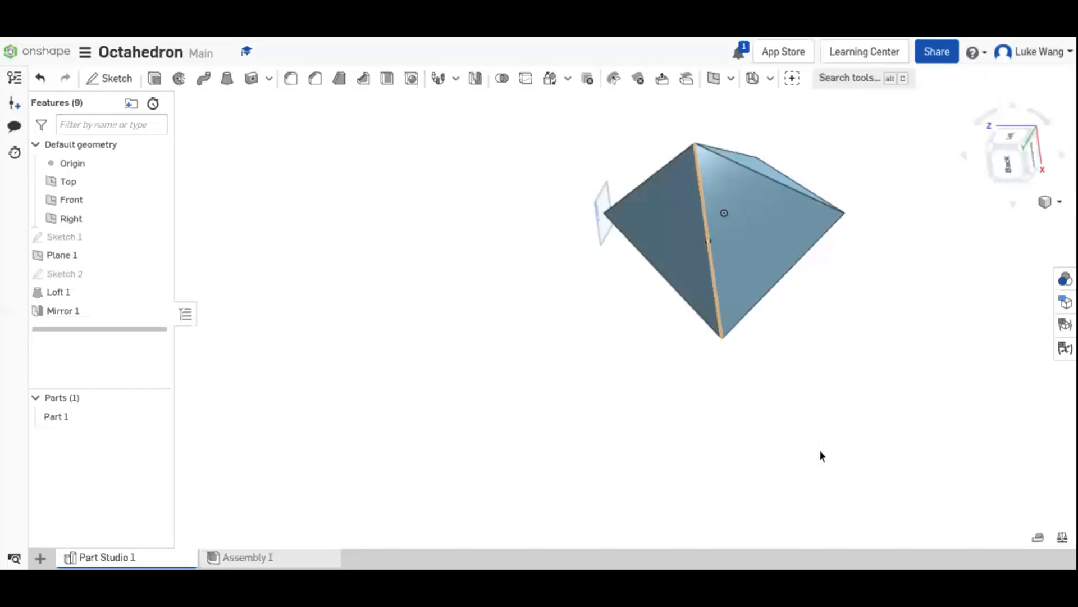
# Step: Examine the mirrored octahedron in the Octahedron document from several sides
pyautogui.moveTo(820, 450); pyautogui.dragTo(607, 159, button='right')
pyautogui.moveTo(862, 245); pyautogui.dragTo(817, 300, button='middle')
pyautogui.moveTo(817, 301); pyautogui.dragTo(734, 189, button='right')
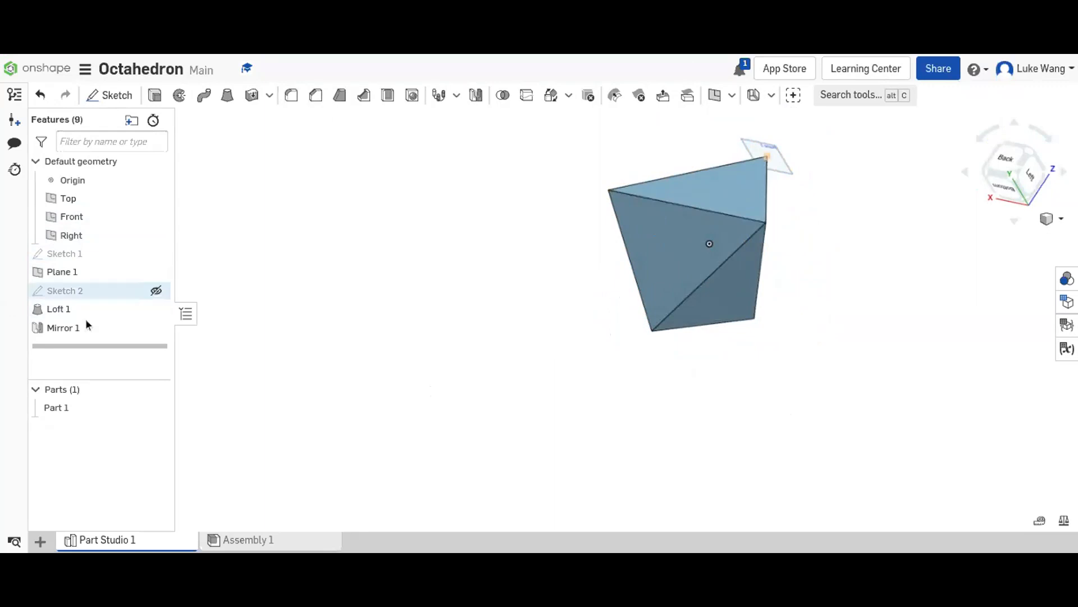
pyautogui.moveTo(518, 409); pyautogui.dragTo(616, 317, button='right')
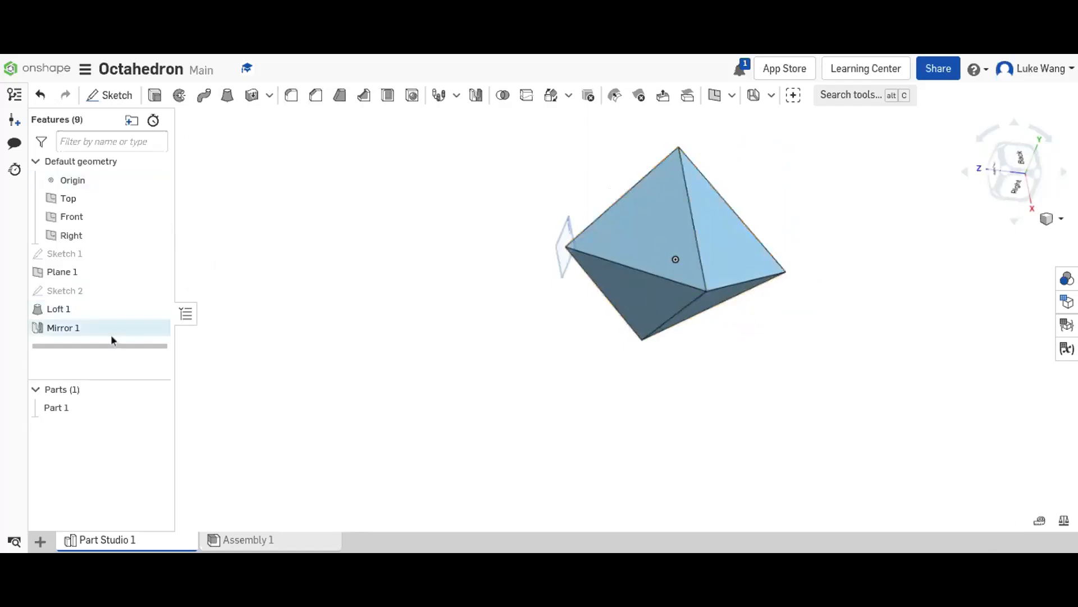
# Step: Open the octahedron's Loft 1 for editing, review its face and vertex profiles, and close the feature
pyautogui.rightClick(87, 314)
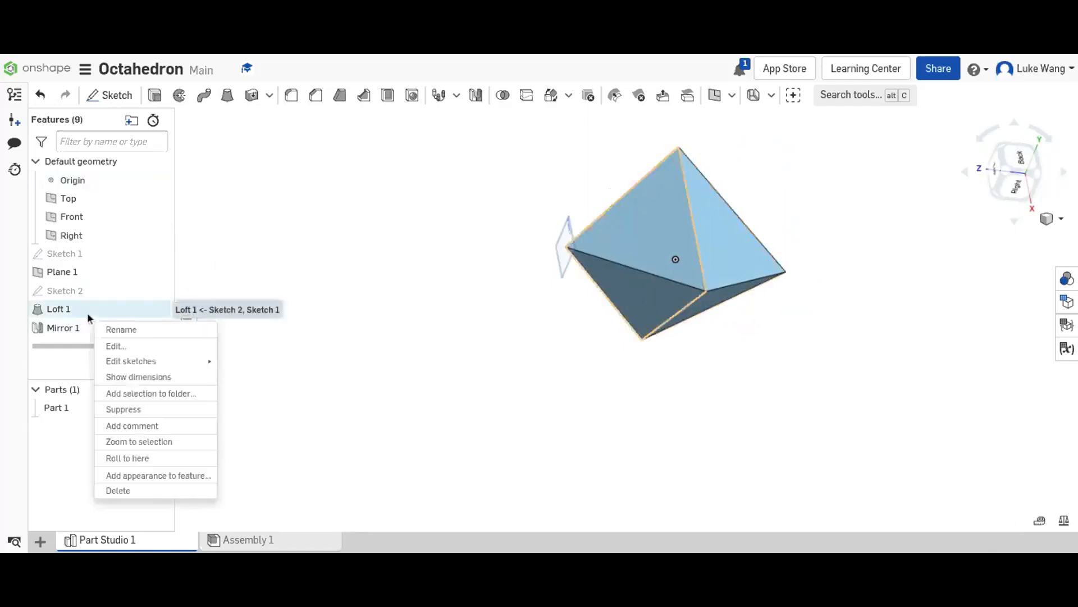
pyautogui.click(114, 345)
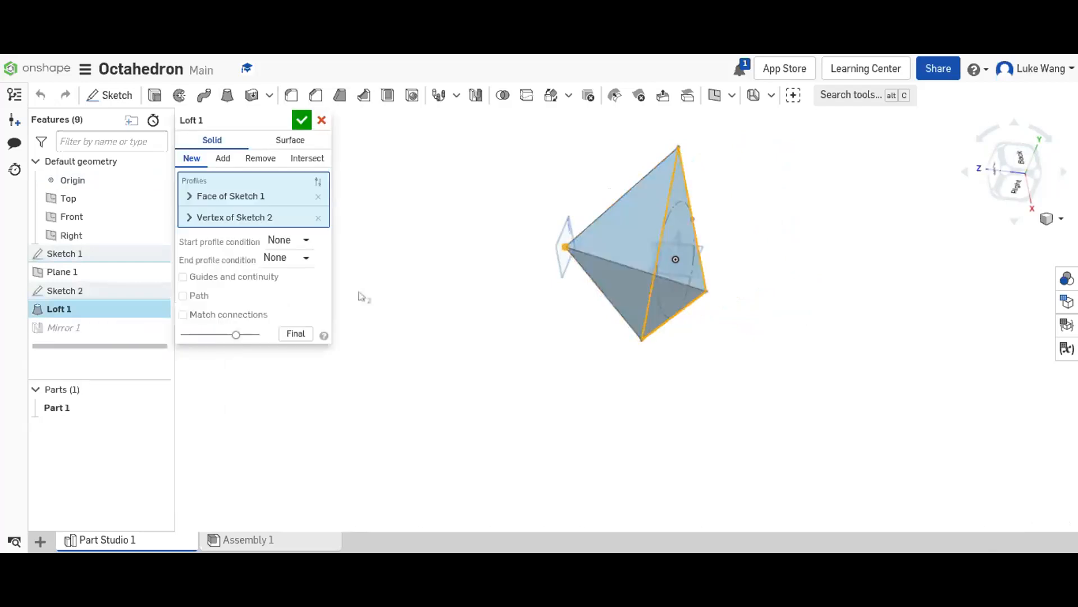
pyautogui.click(298, 119)
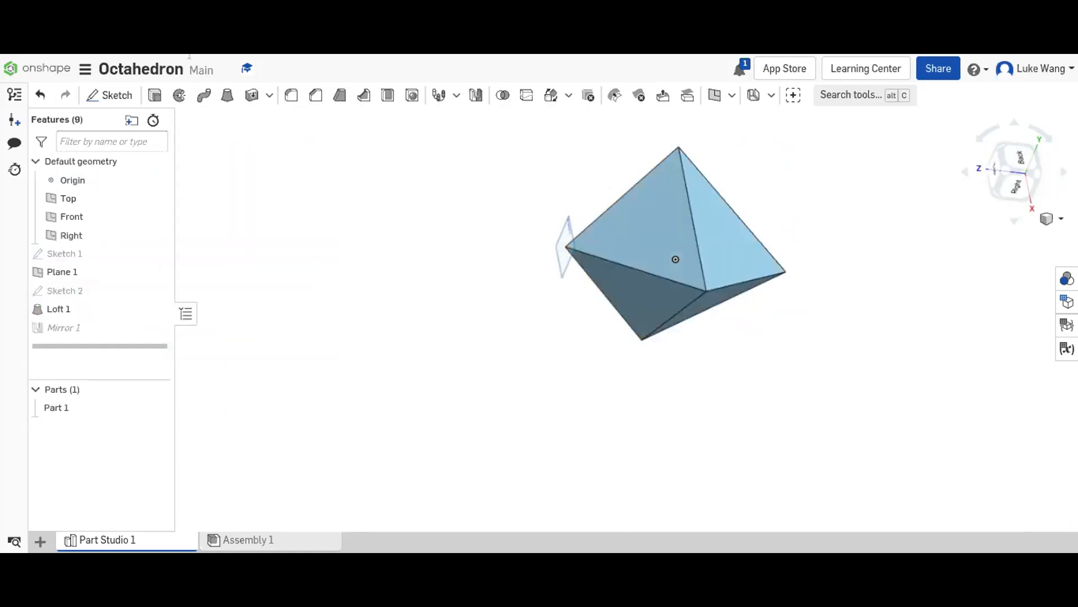